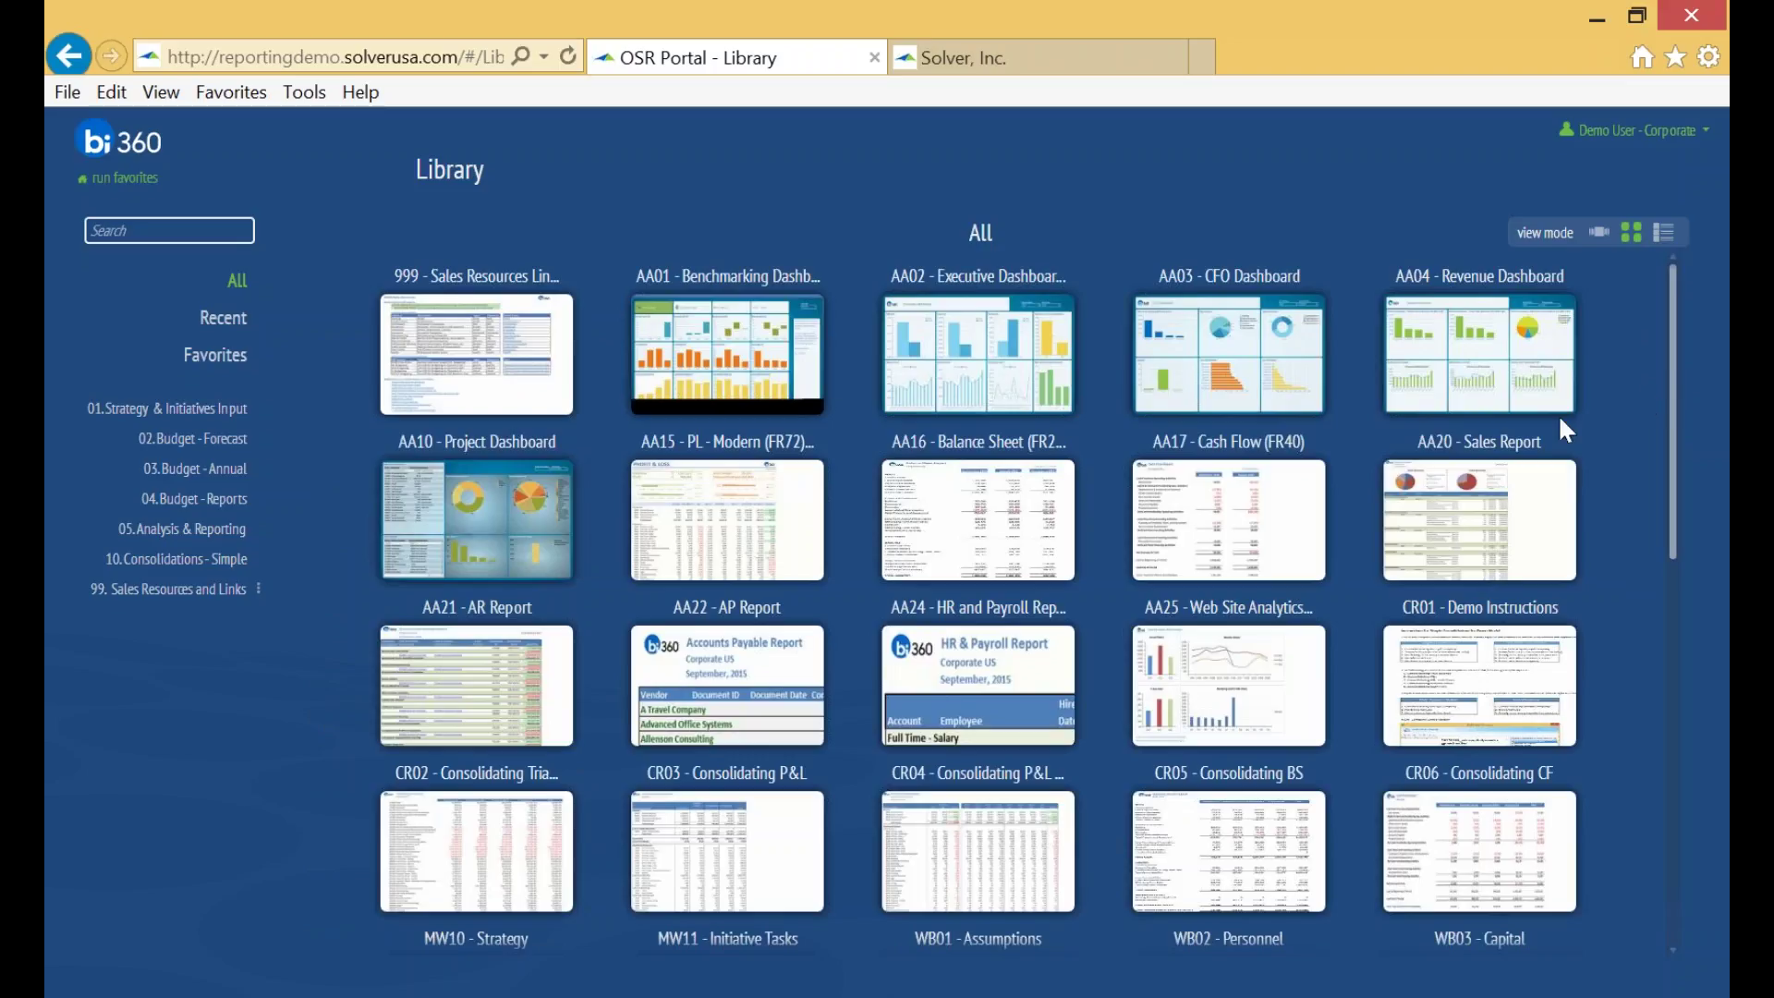
- Run the AA15 - PL - Modern (FR72) report from the library and view the scenarios available for it
mouse_move(726, 523)
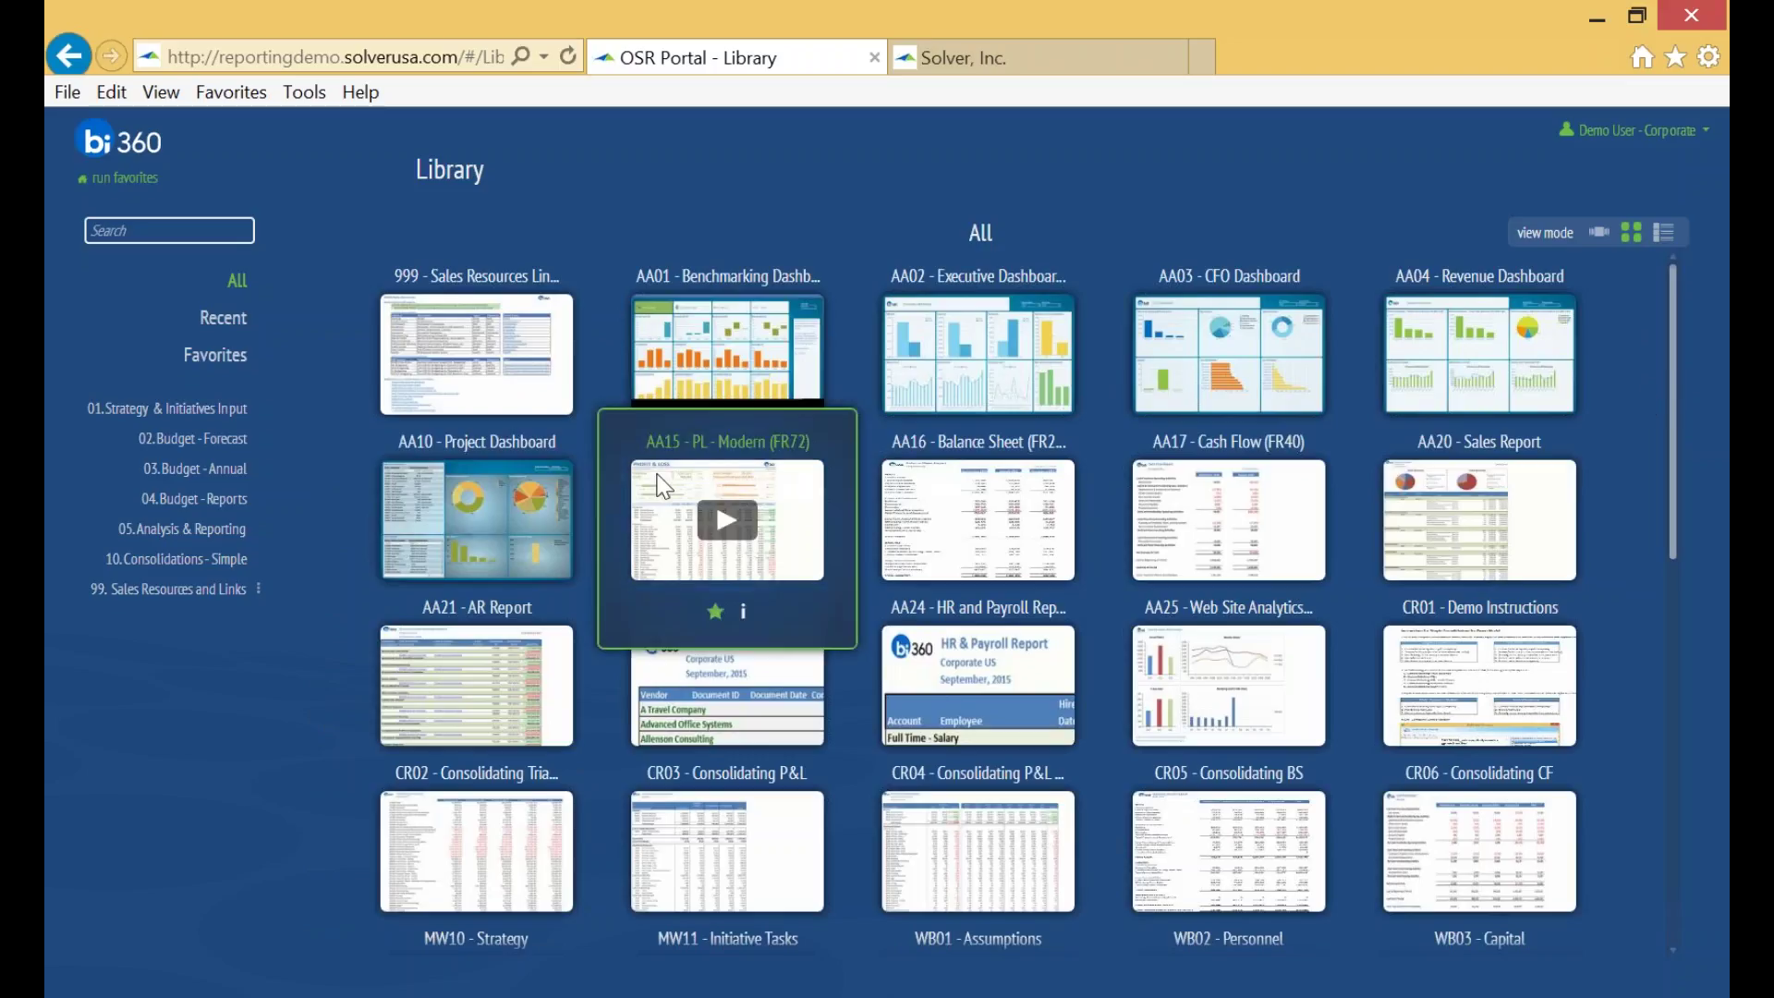
left_click(728, 523)
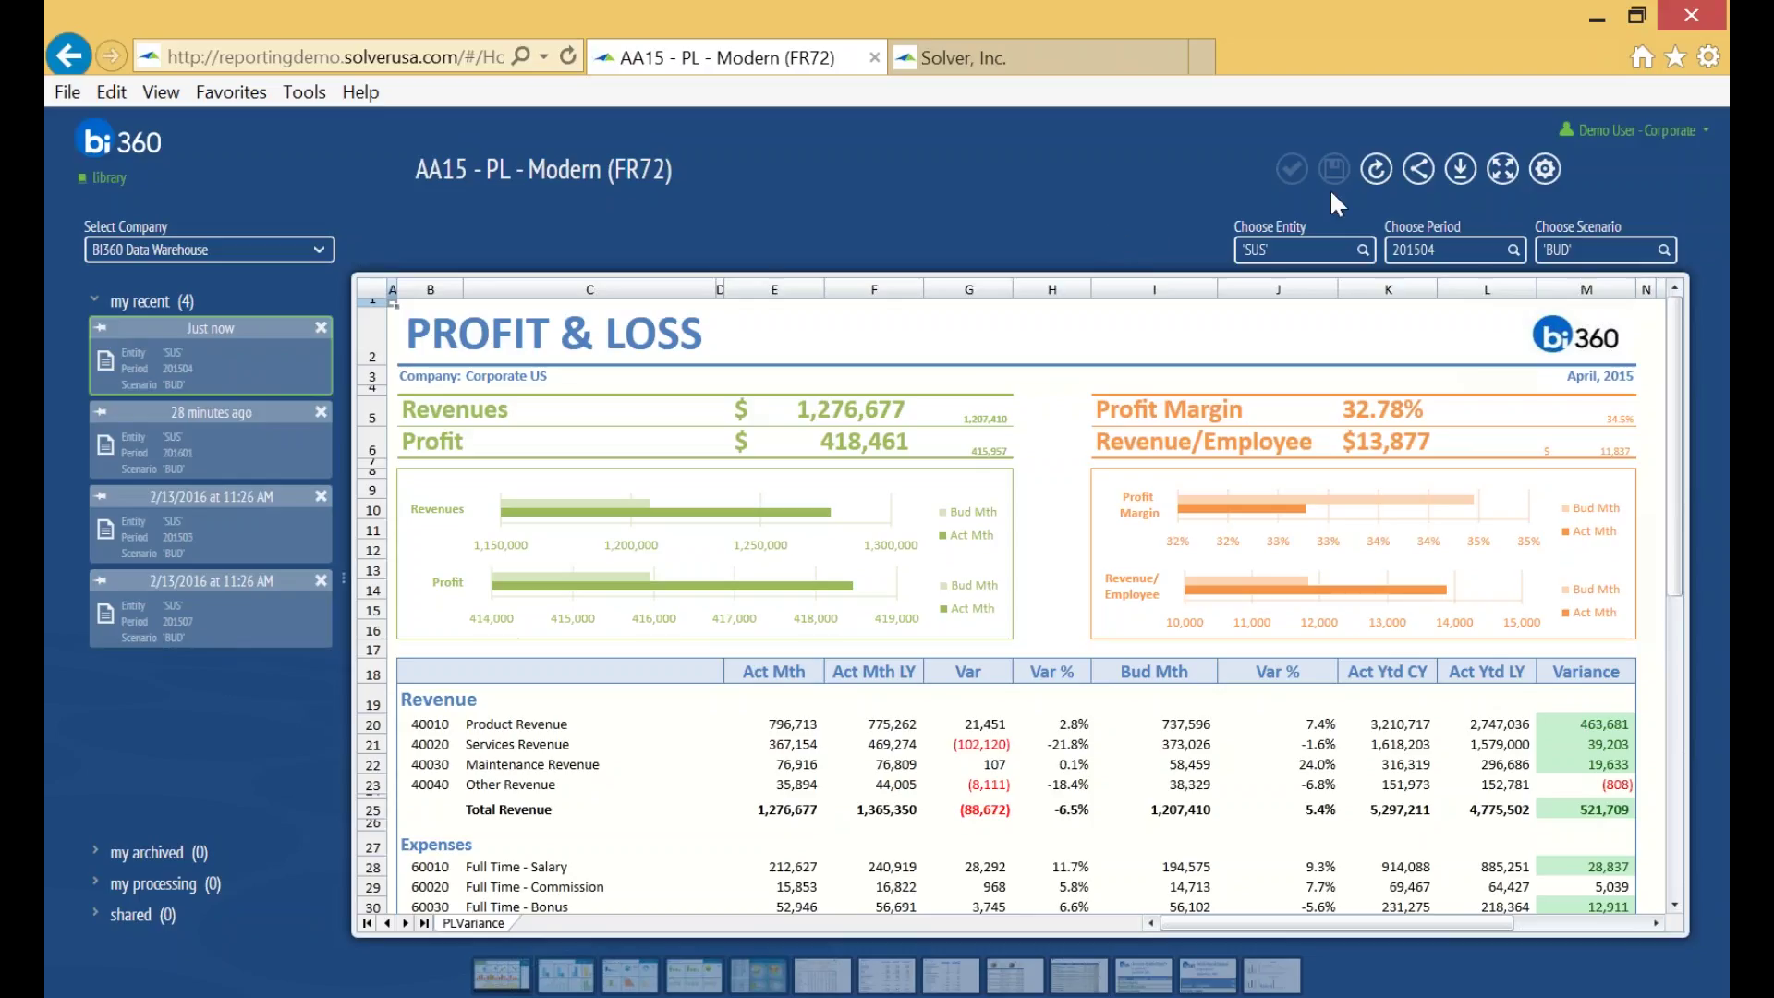
left_click(1376, 169)
left_click(1663, 249)
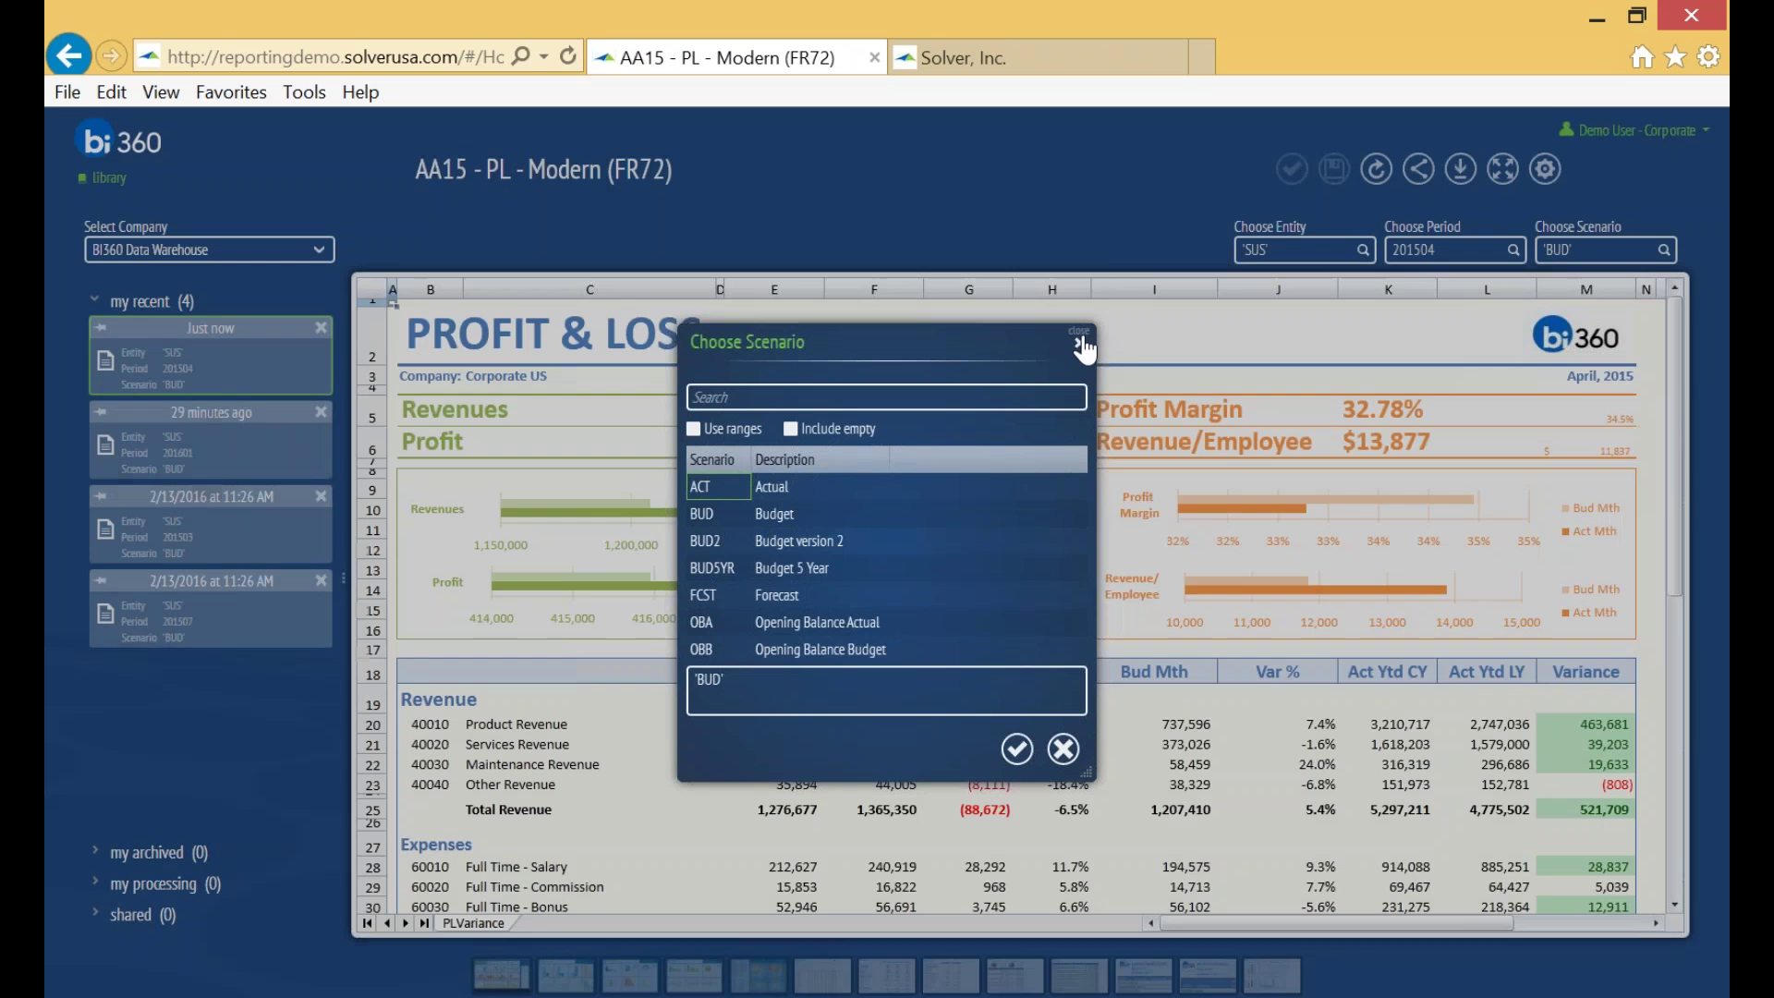
left_click(1081, 345)
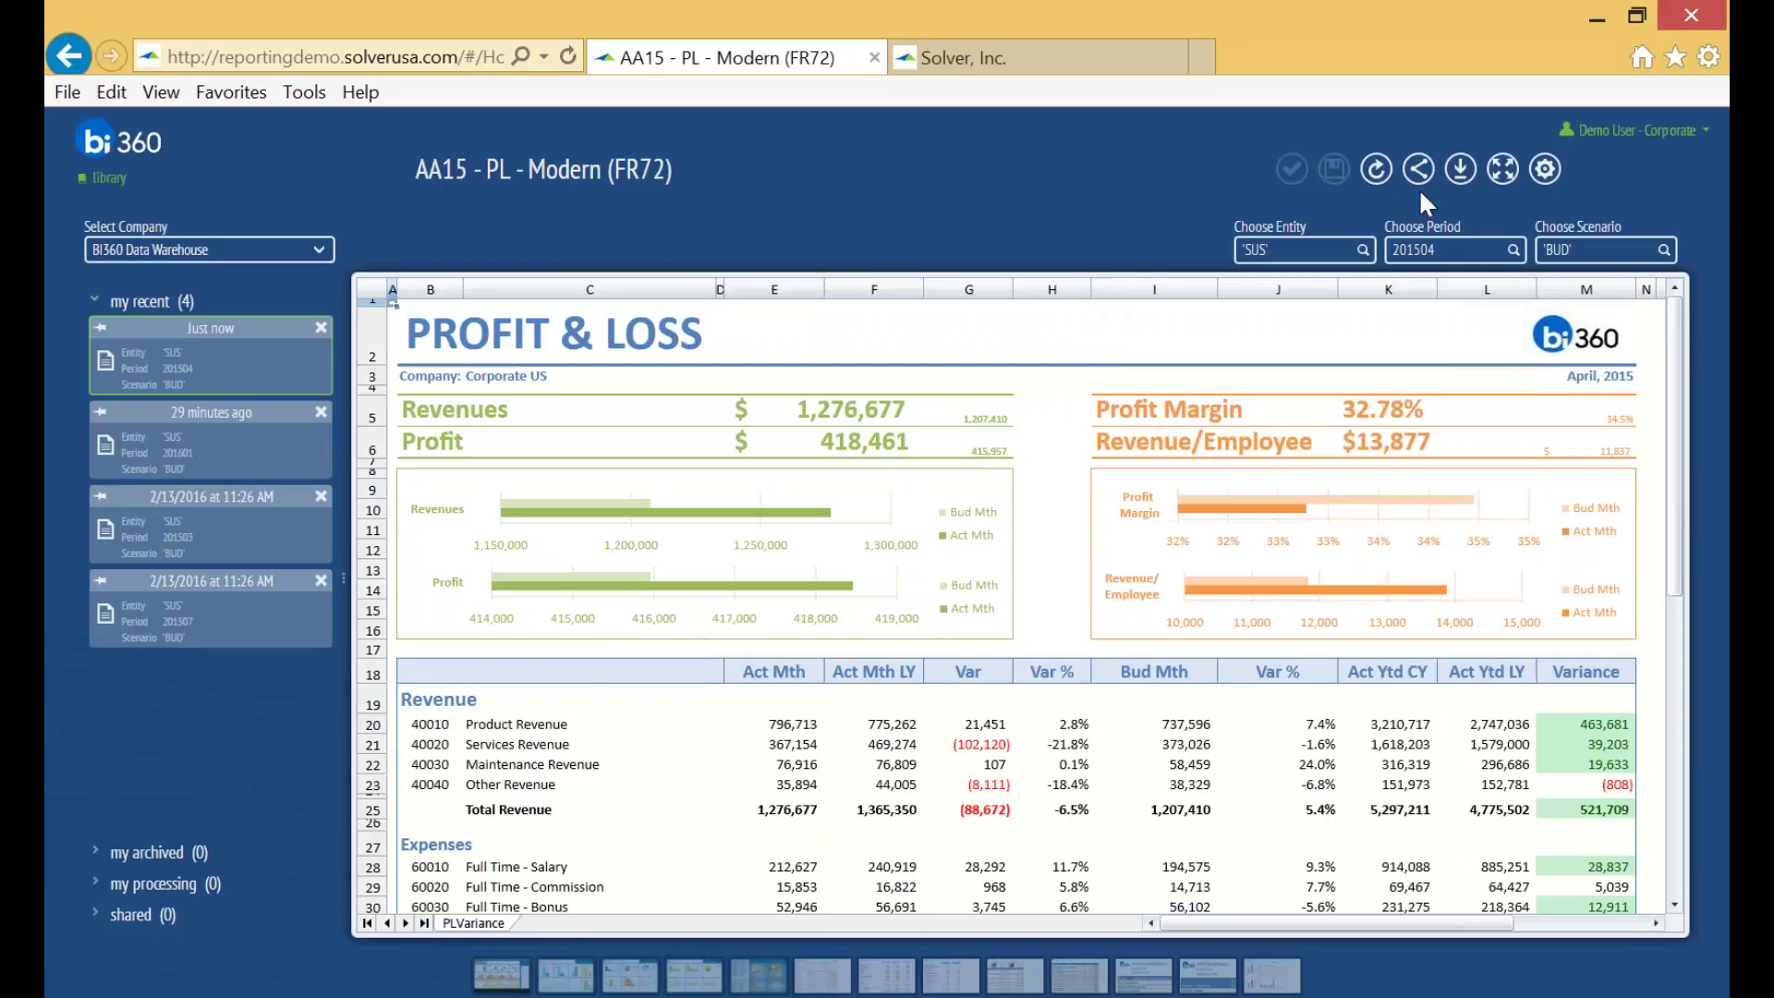
- Expand the report to full view and inspect the General Ledger Summary drilldown of the Full Time - Salary Act Mth amount
left_click(1502, 171)
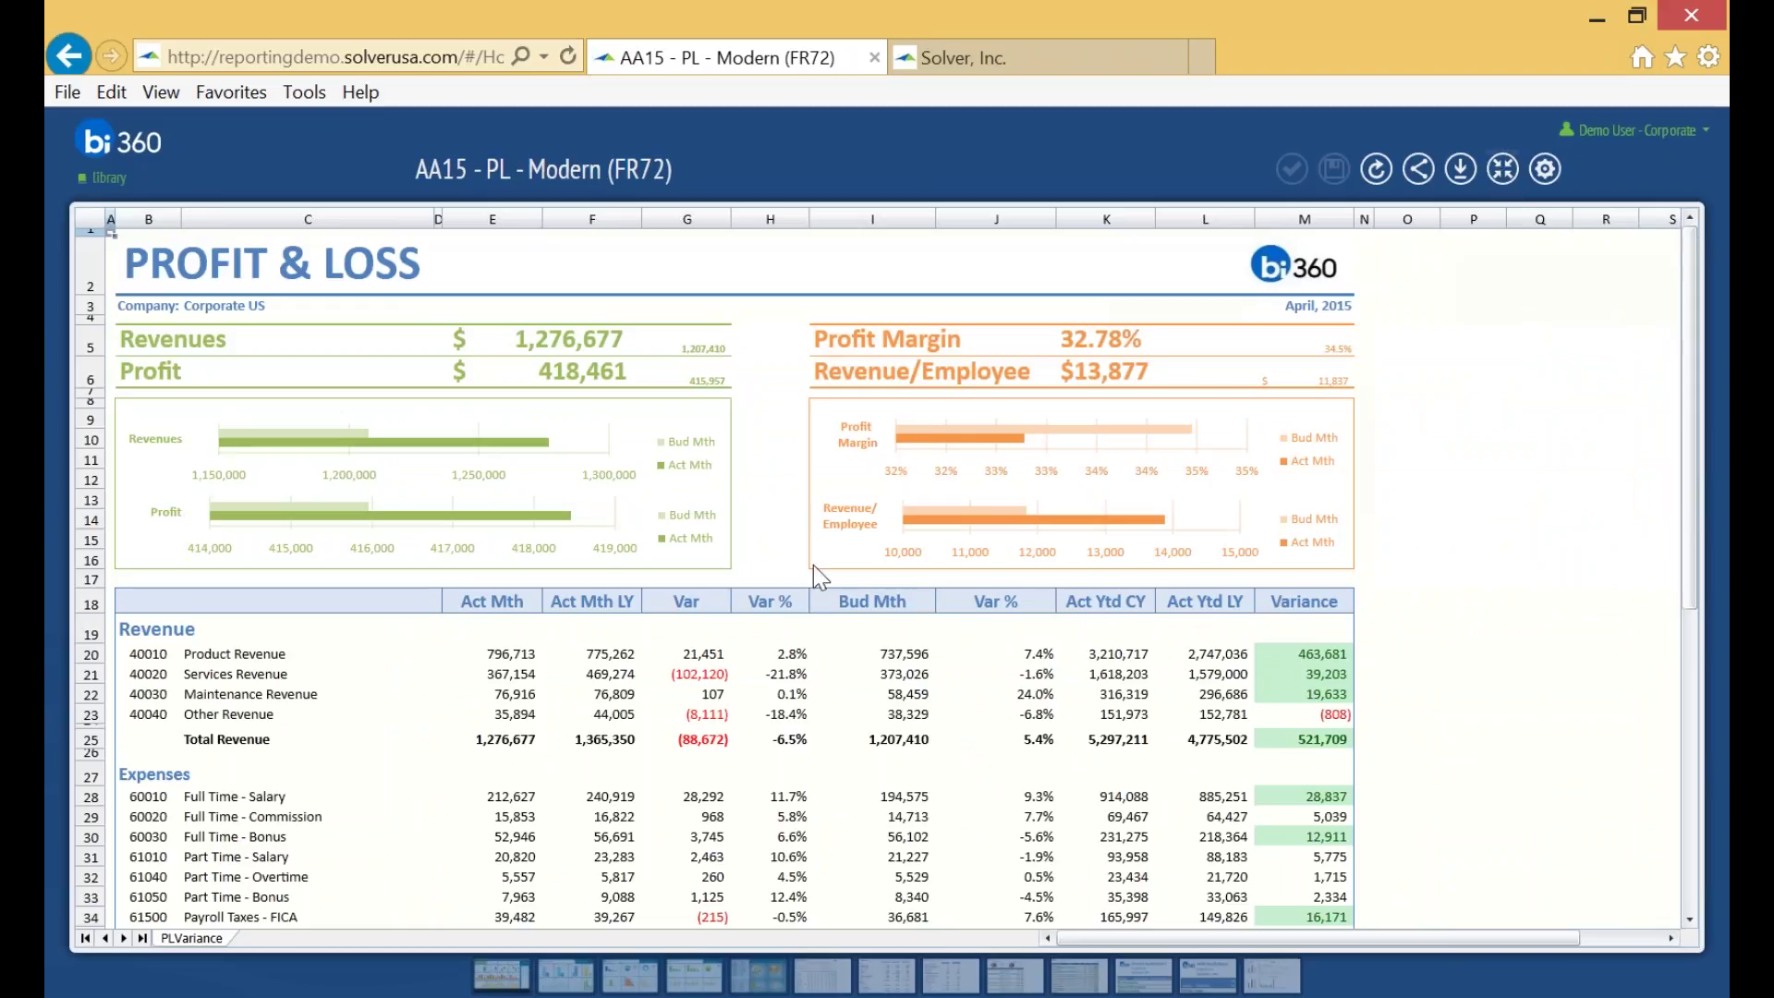
double_click(504, 798)
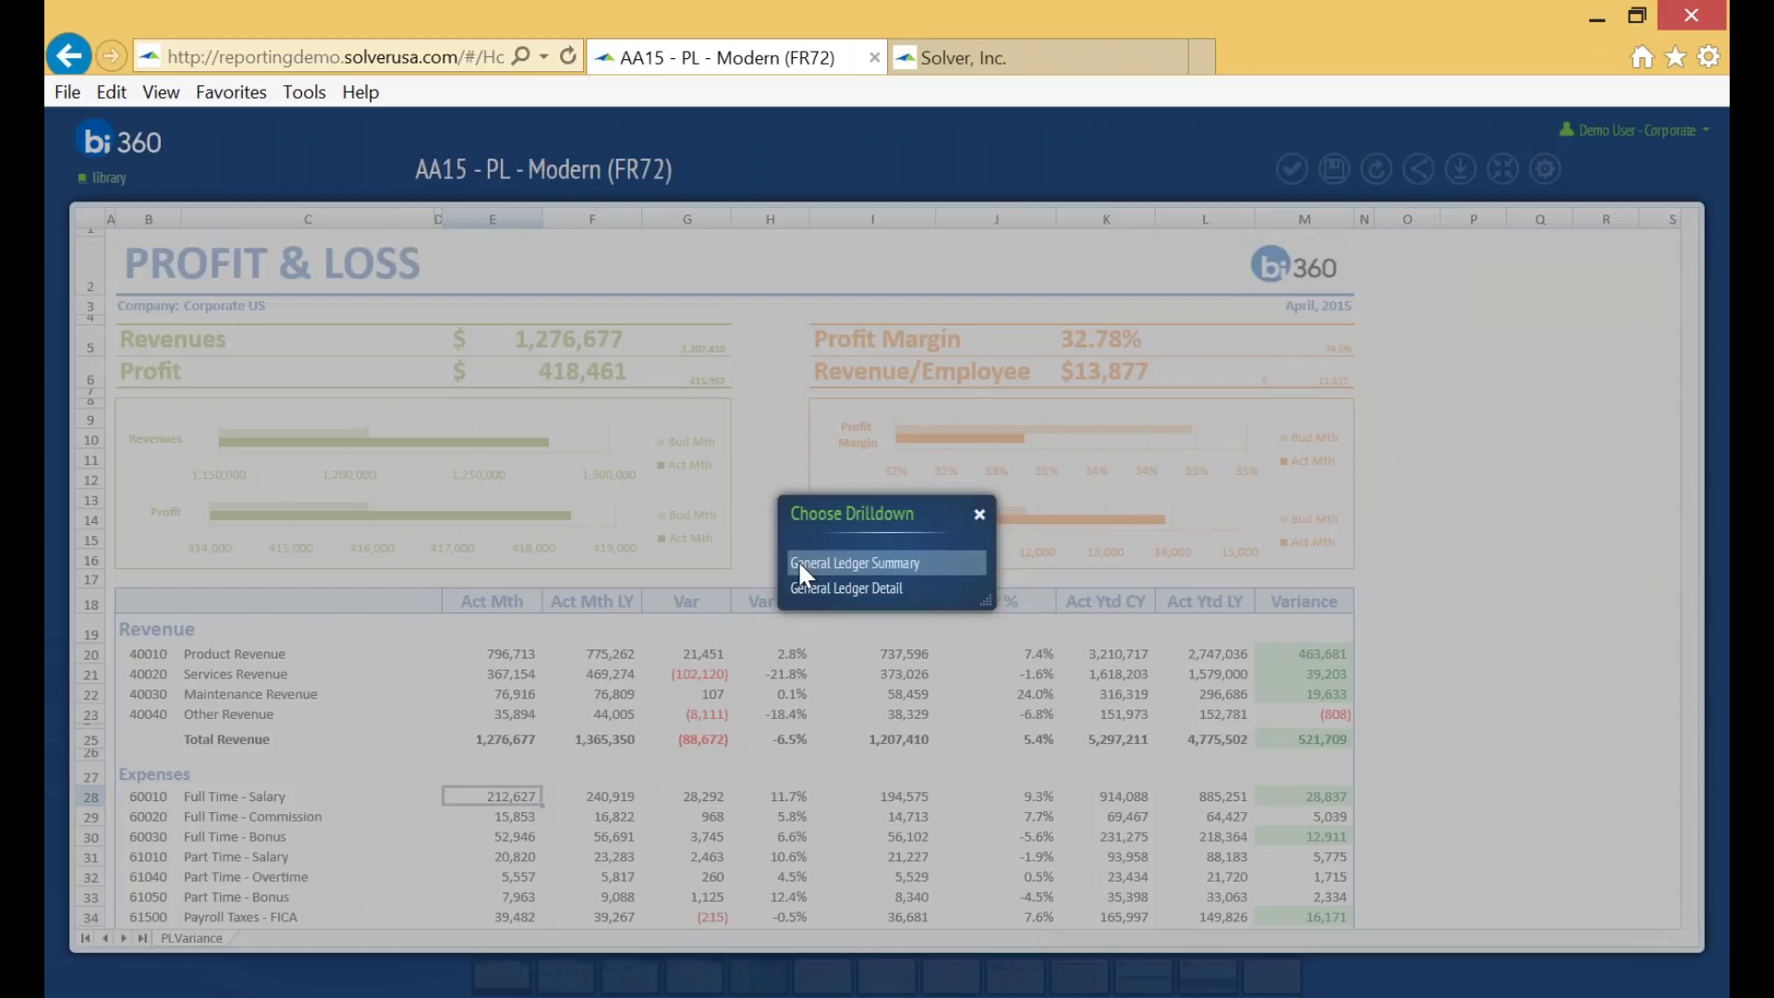
left_click(798, 560)
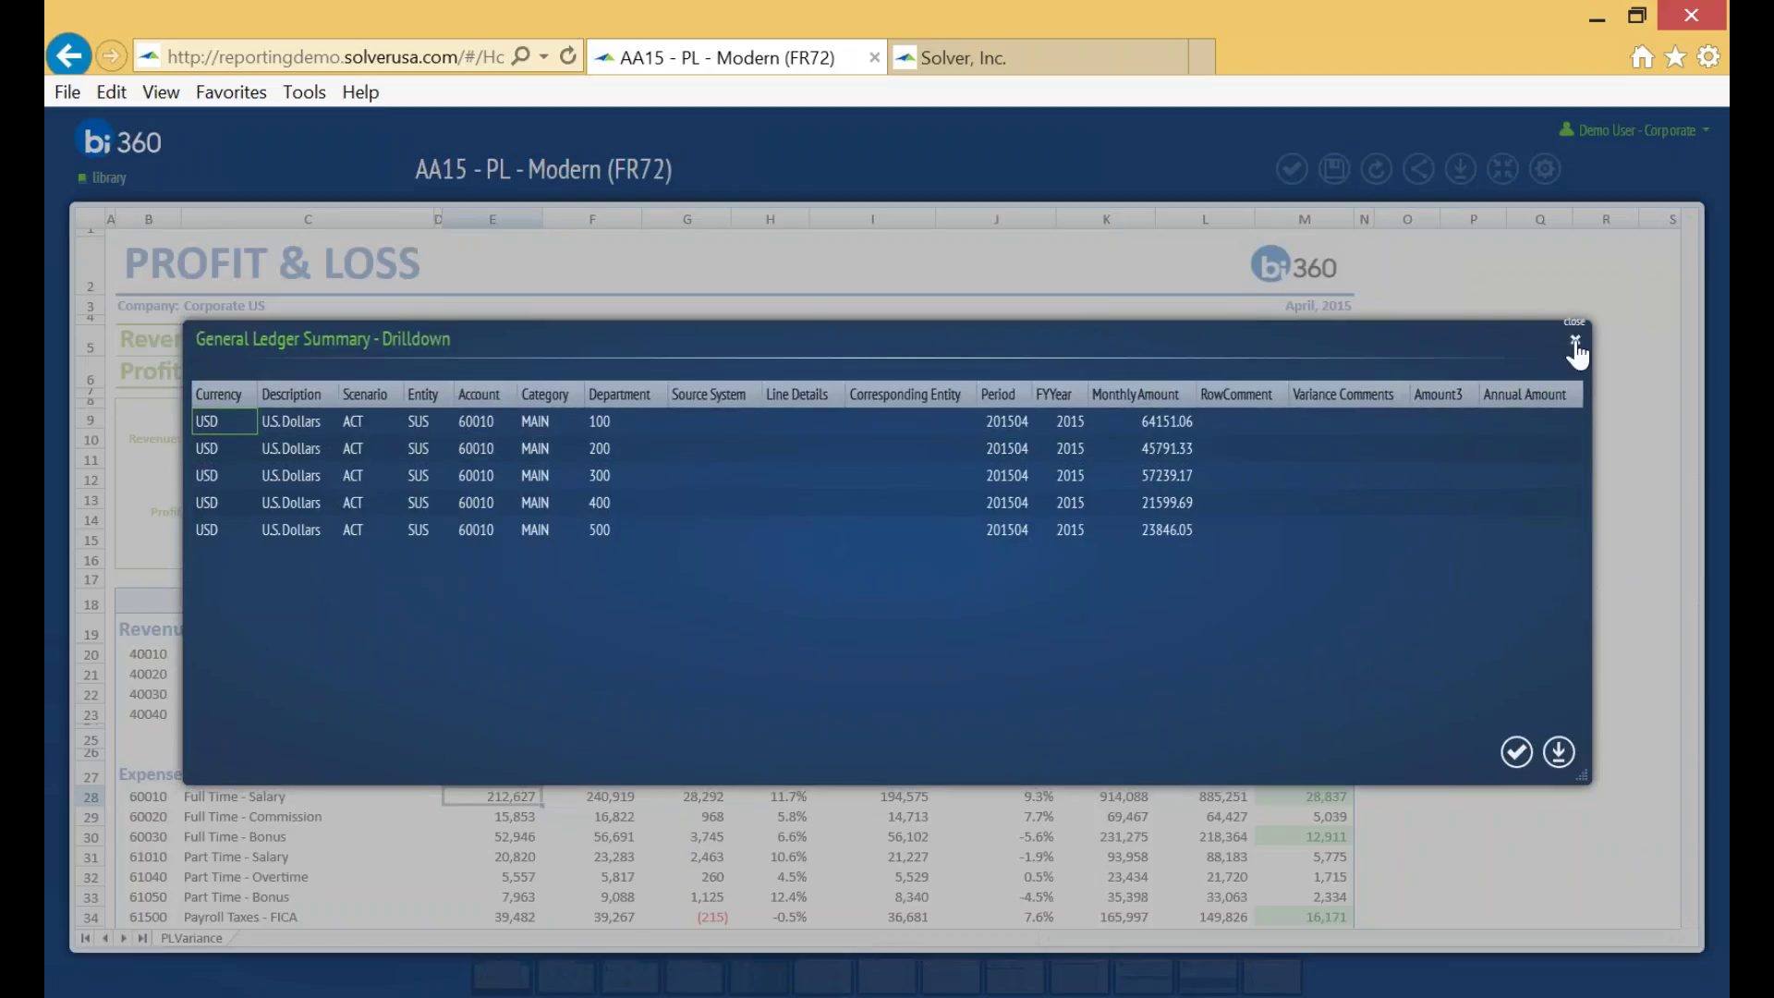
left_click(1575, 346)
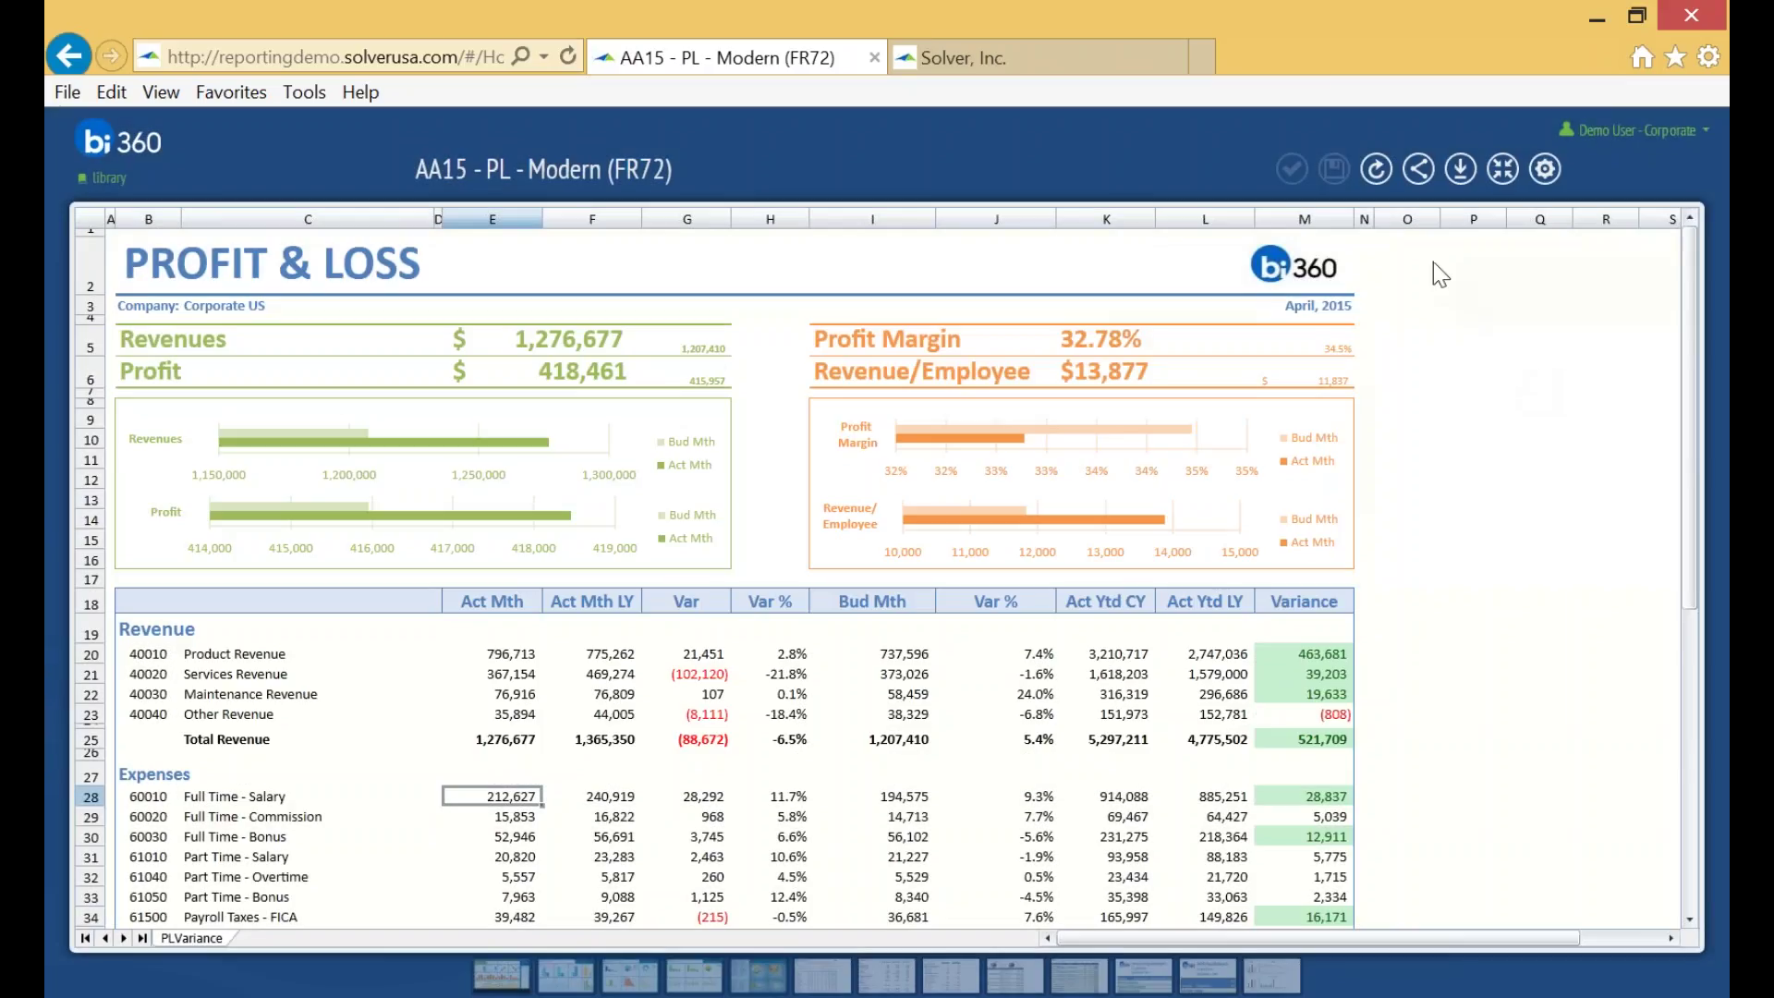
- Download the Profit & Loss report from its sharing options as an Excel workbook named sis on the Desktop
left_click(1418, 185)
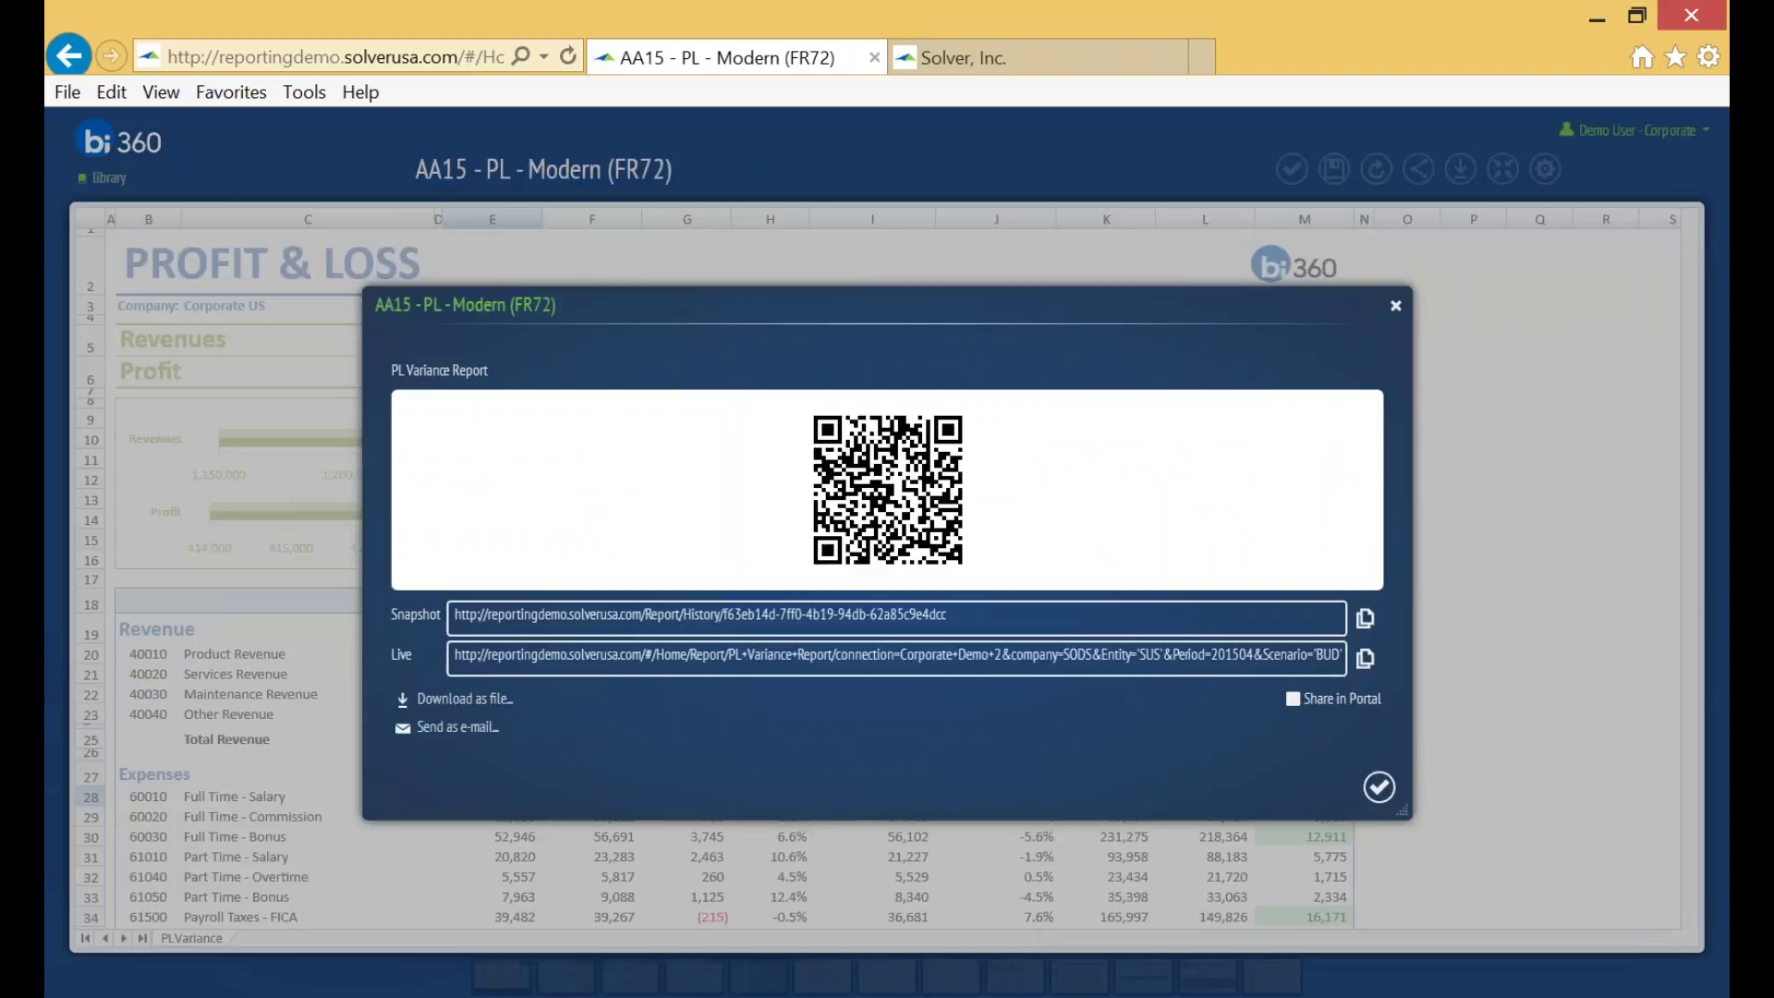
left_click(494, 703)
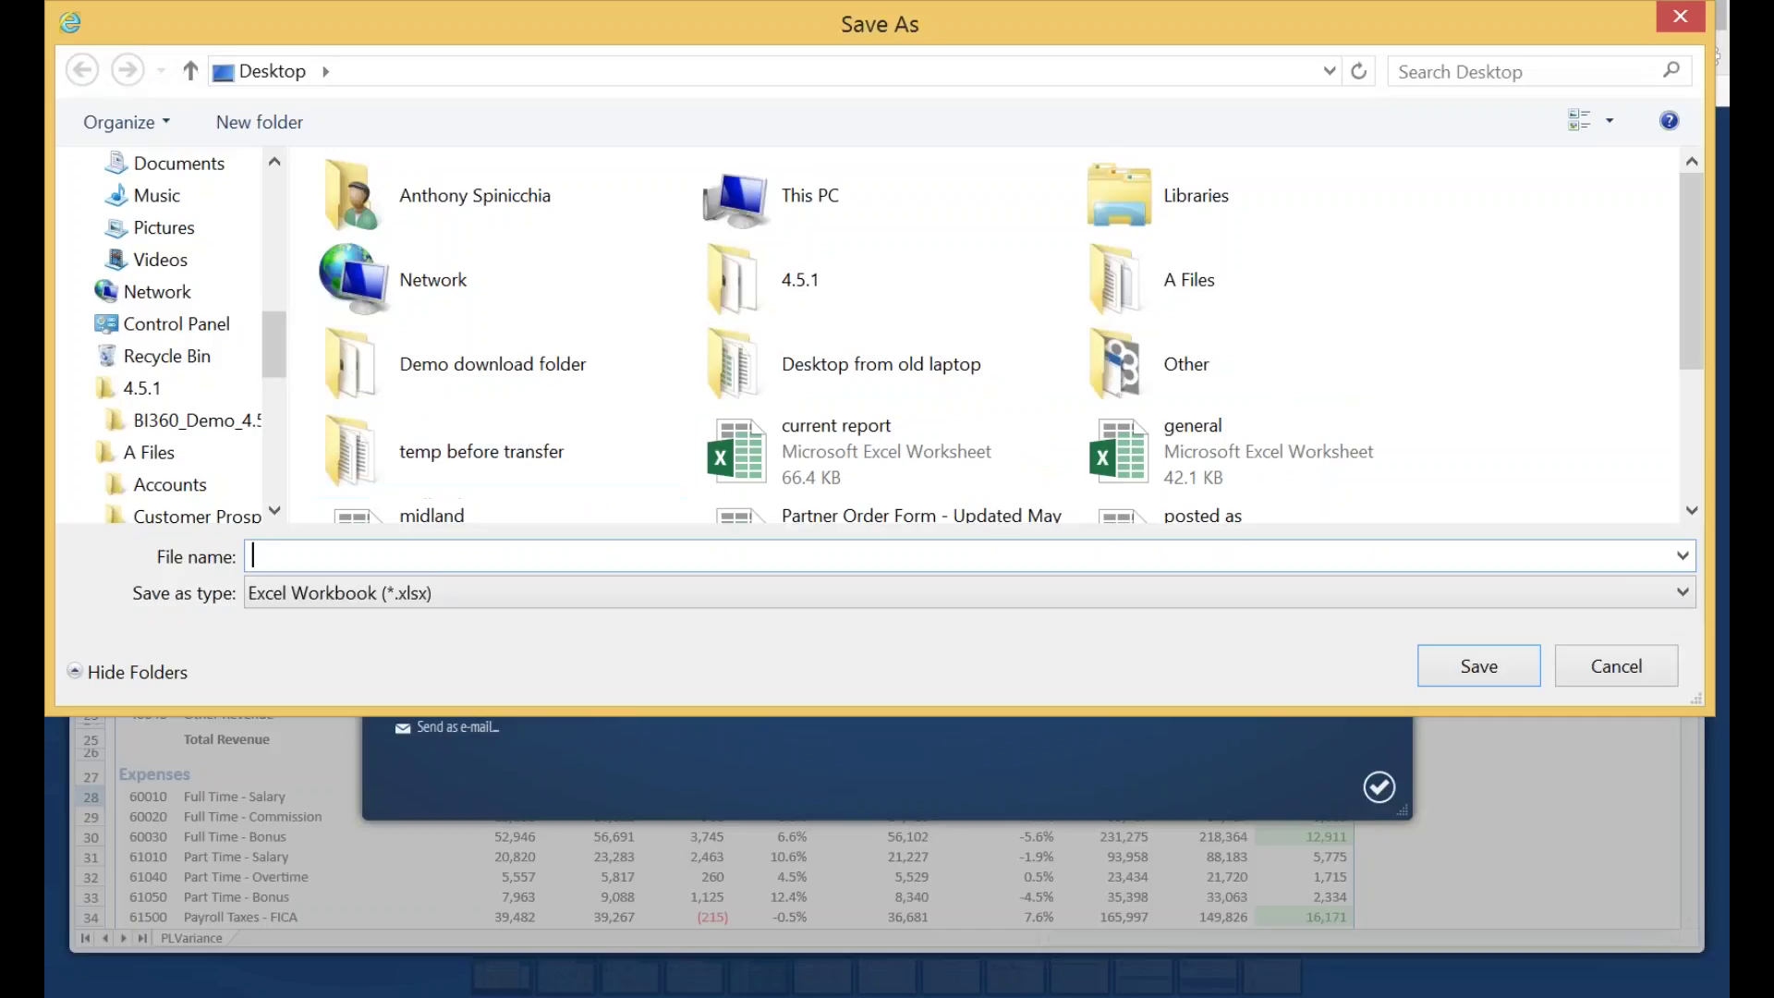
type("sis")
left_click(1478, 666)
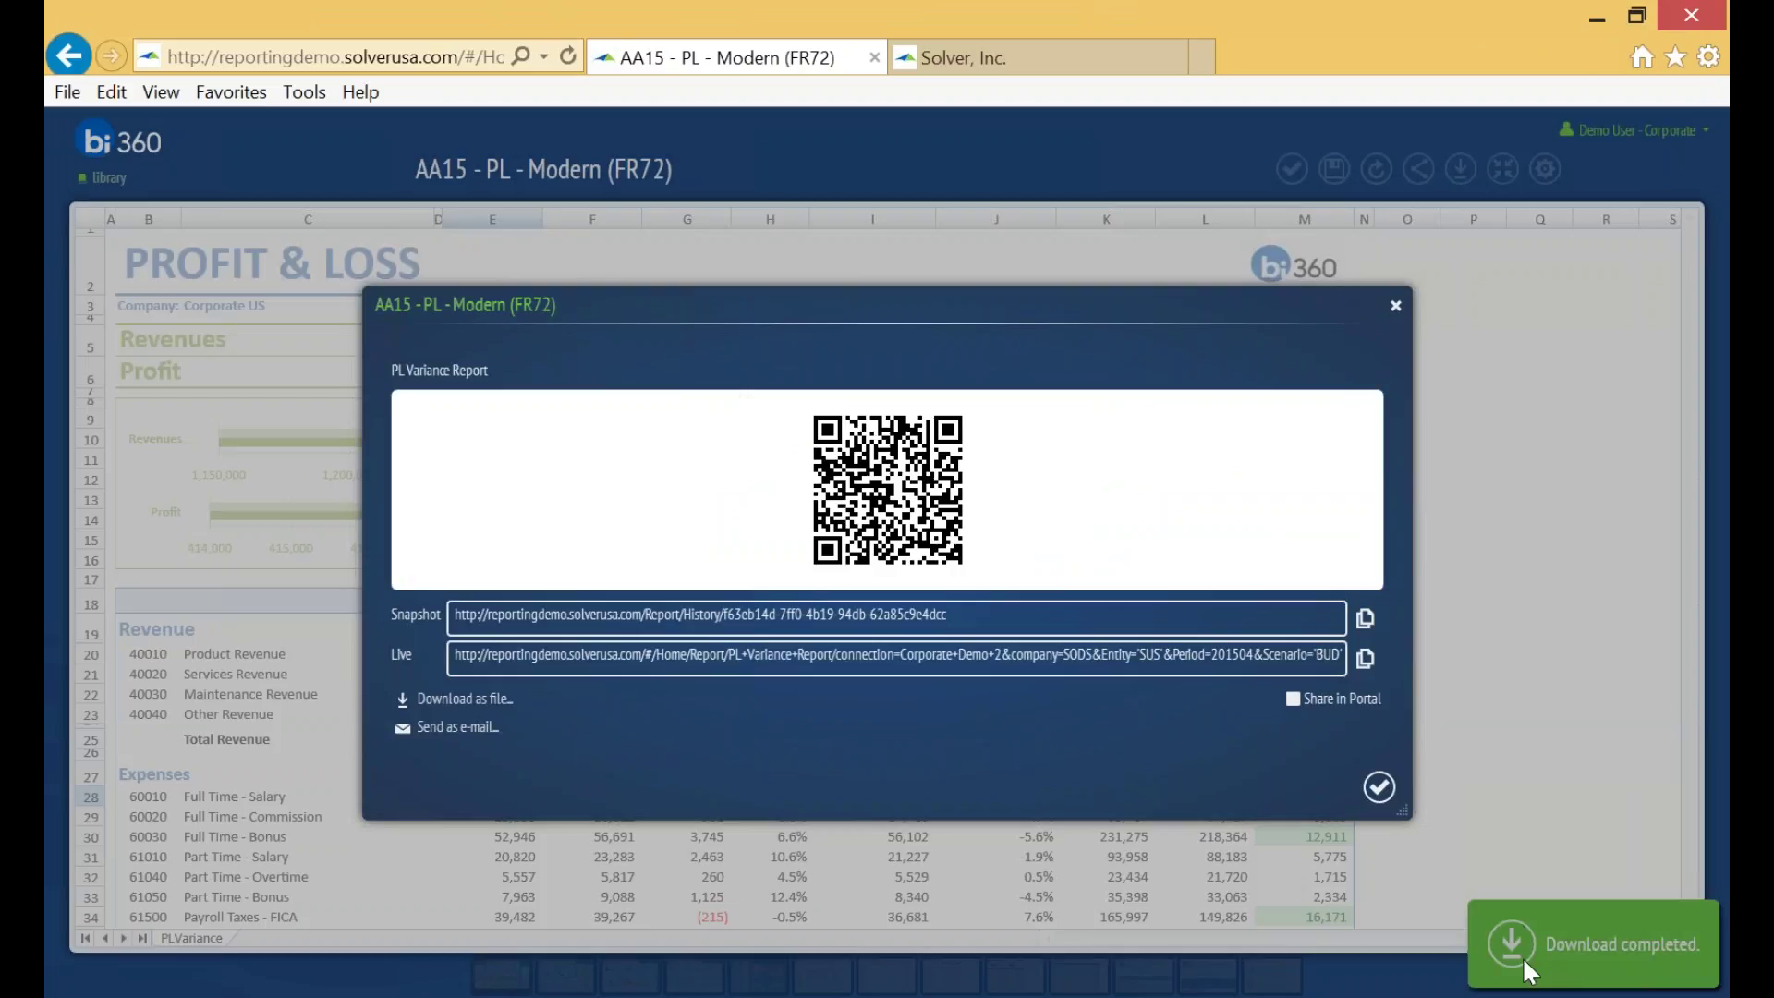
- Open the downloaded sis workbook in Excel and enable editing
left_click(1522, 955)
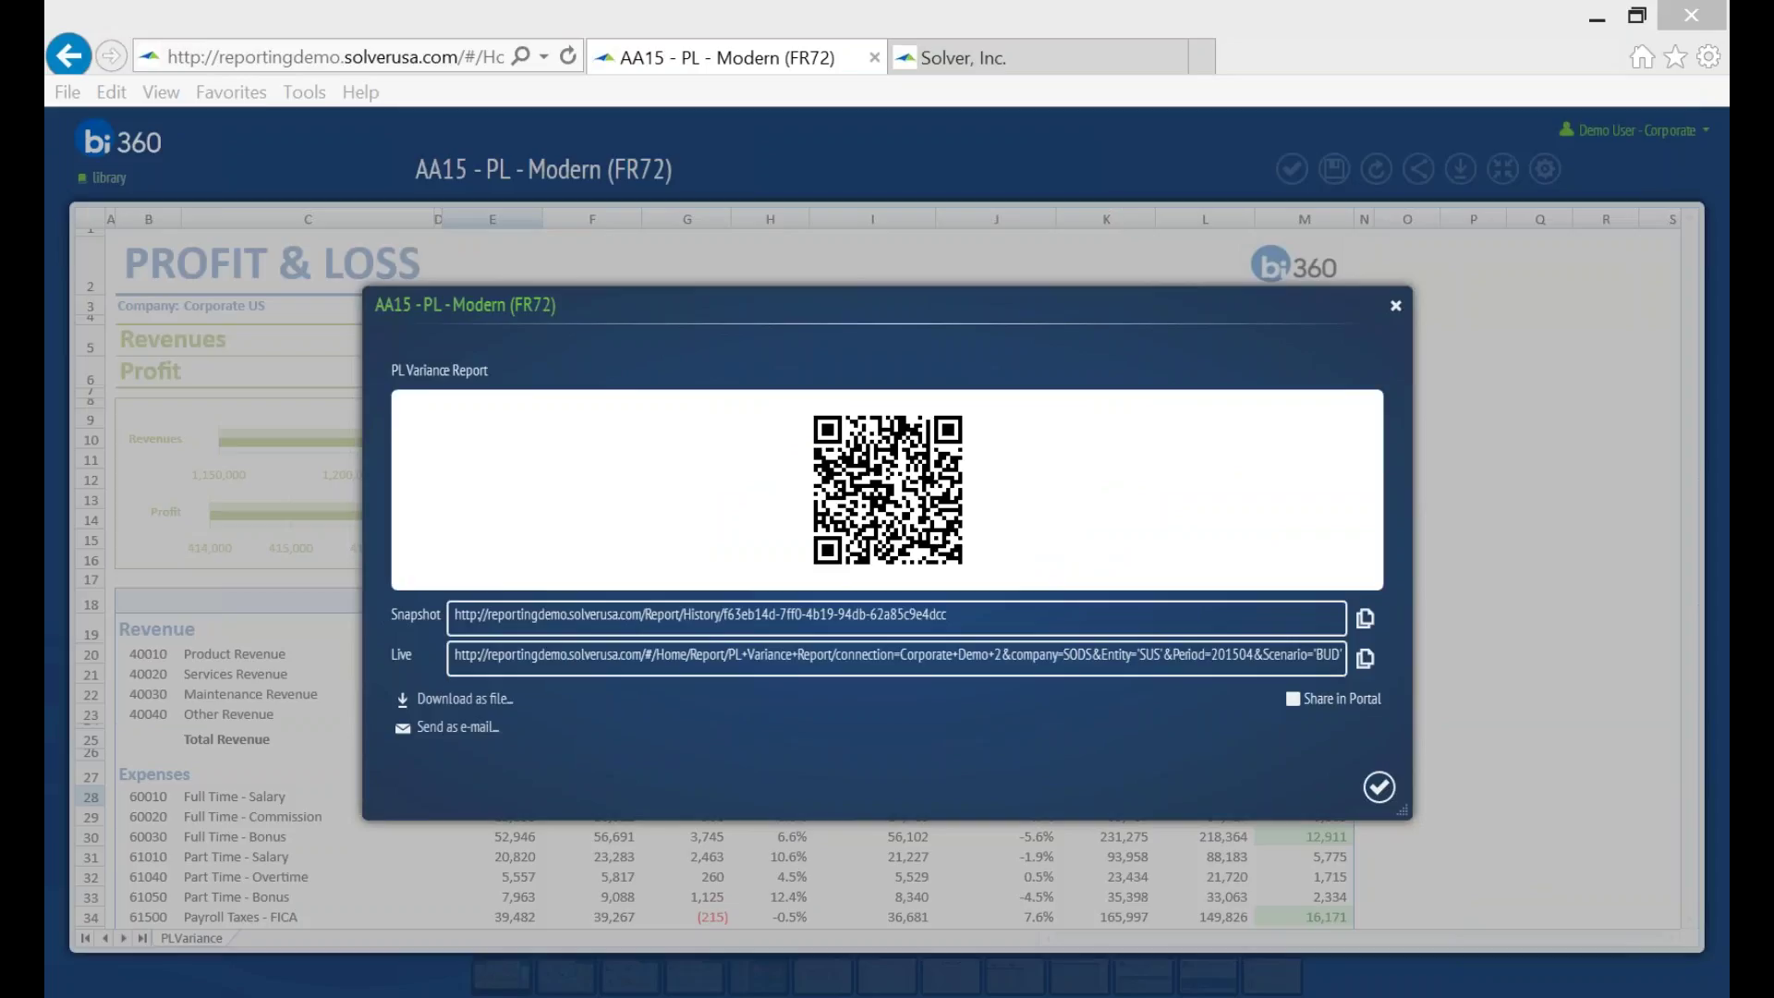
left_click_drag(1224, 997, 447, 89)
left_click(850, 142)
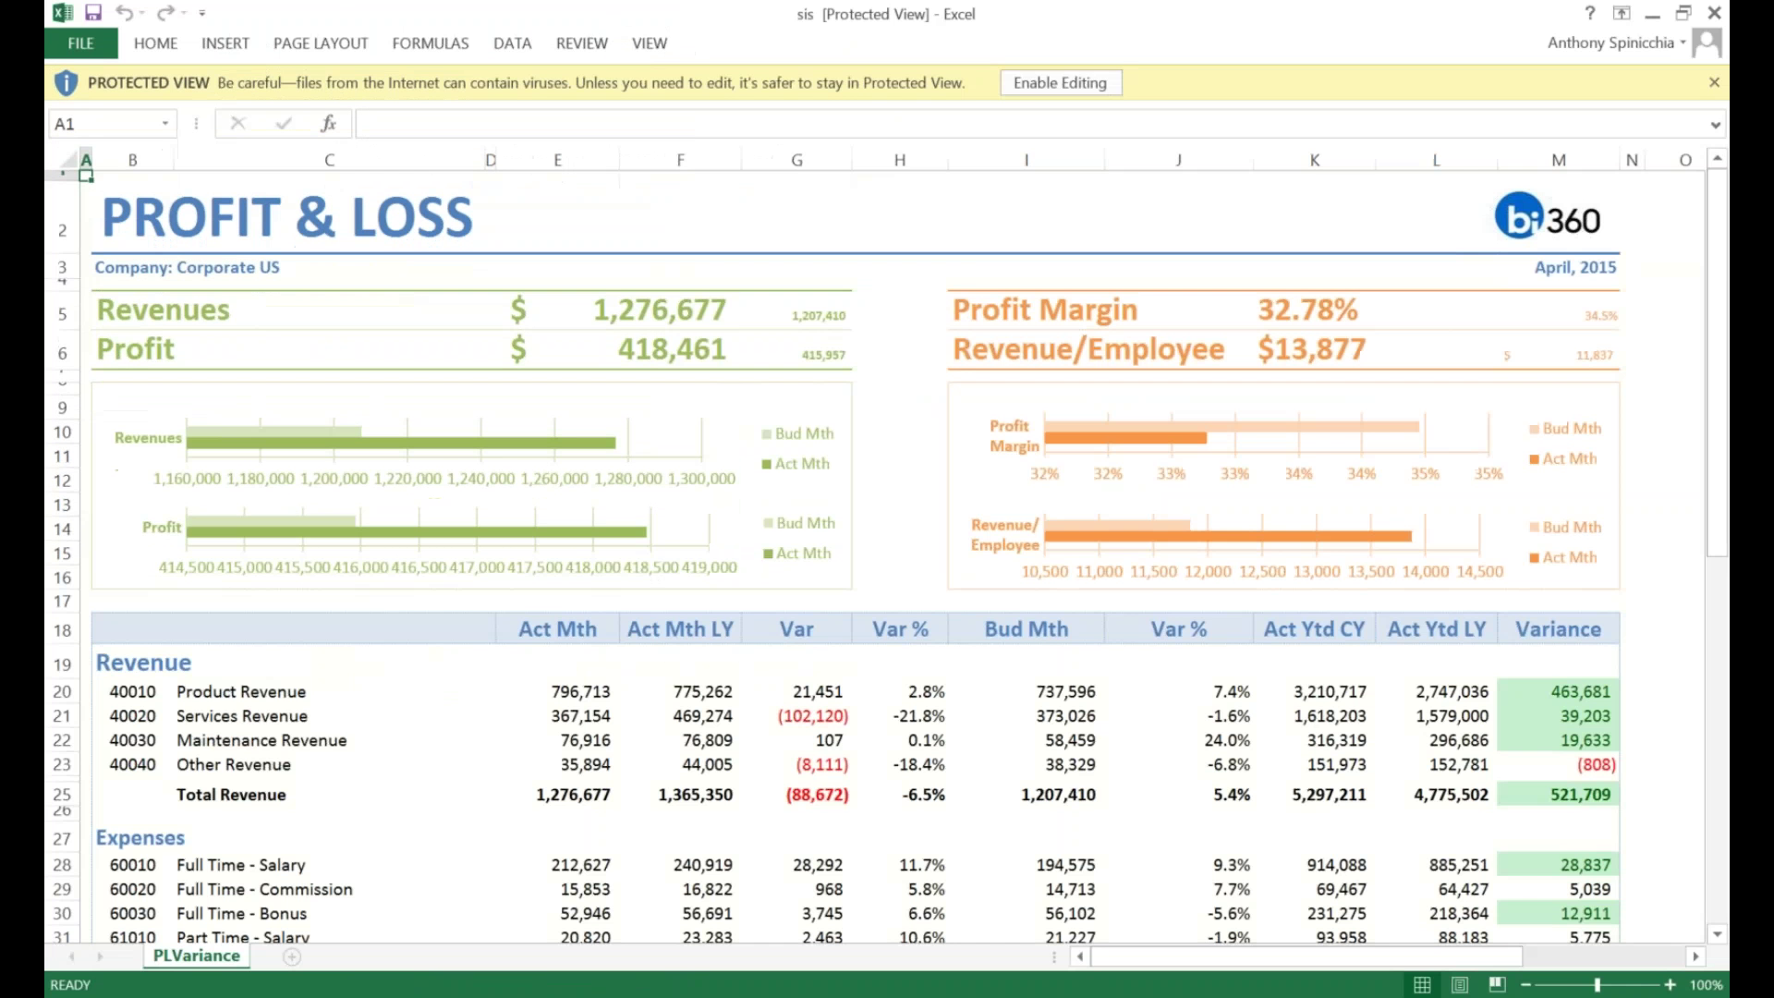
left_click(1046, 83)
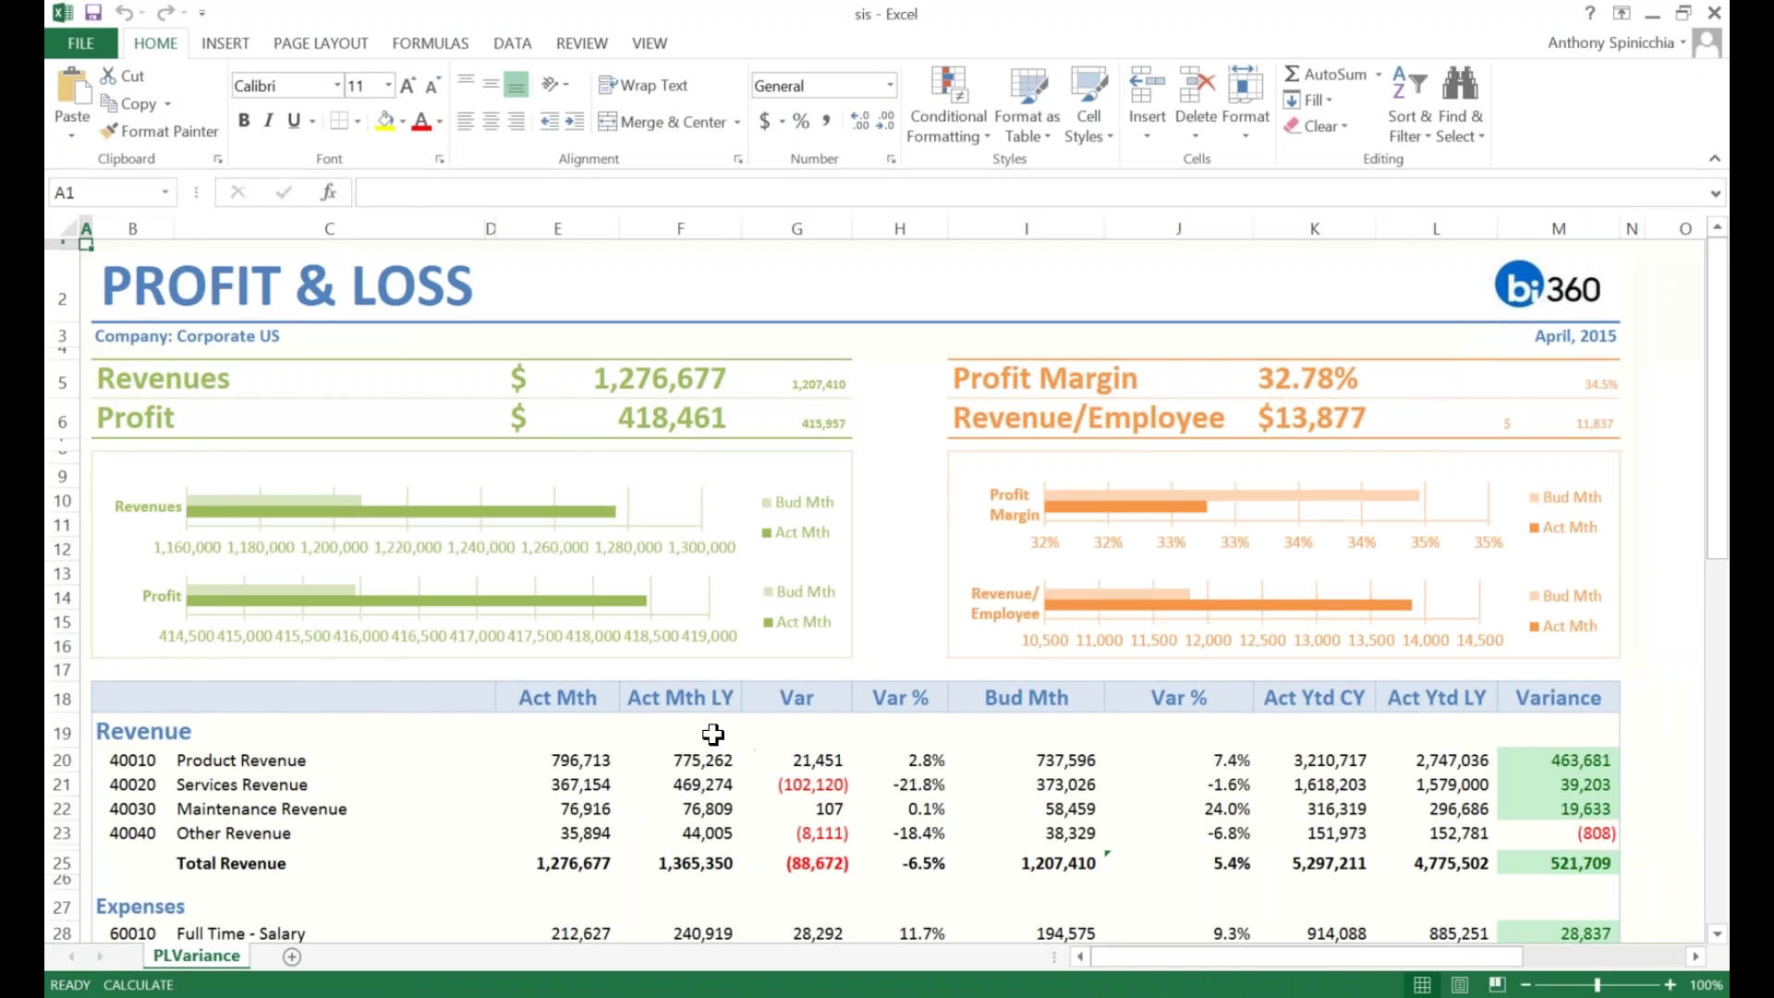
- Set the Act Mth amount of Product Revenue in cell E20 to 2000000
scroll(573, 684, "down", 1)
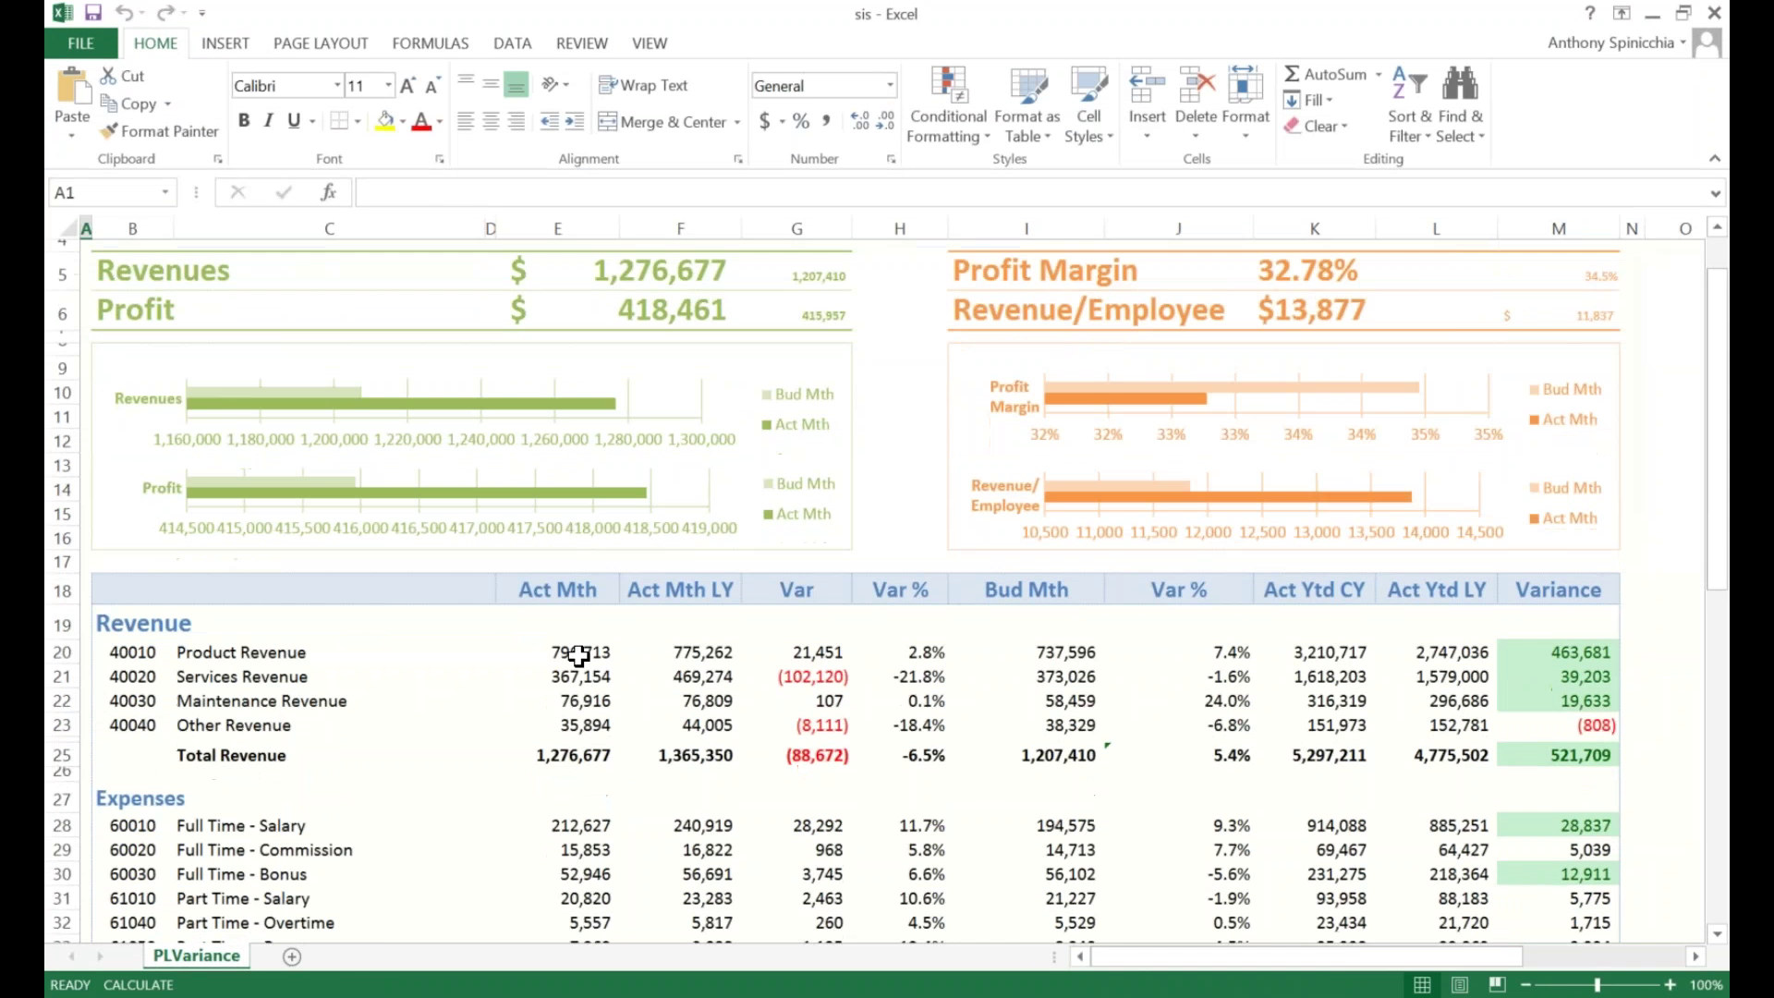
left_click(578, 656)
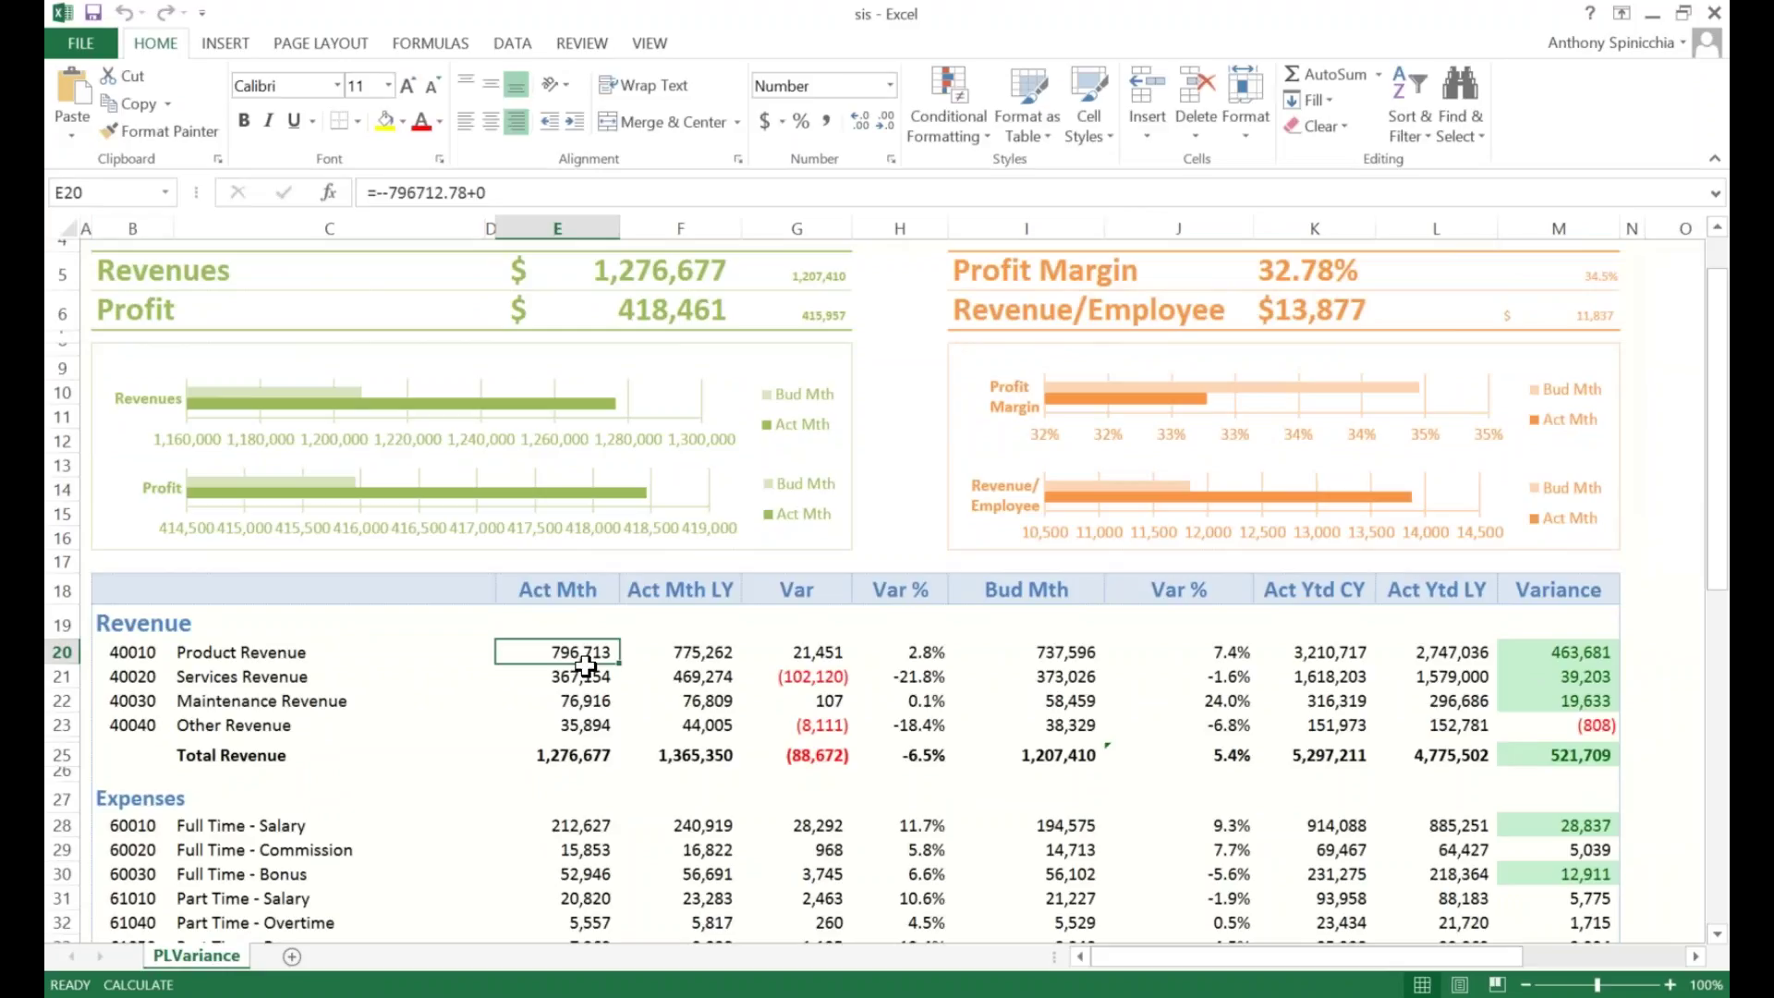
type("200000")
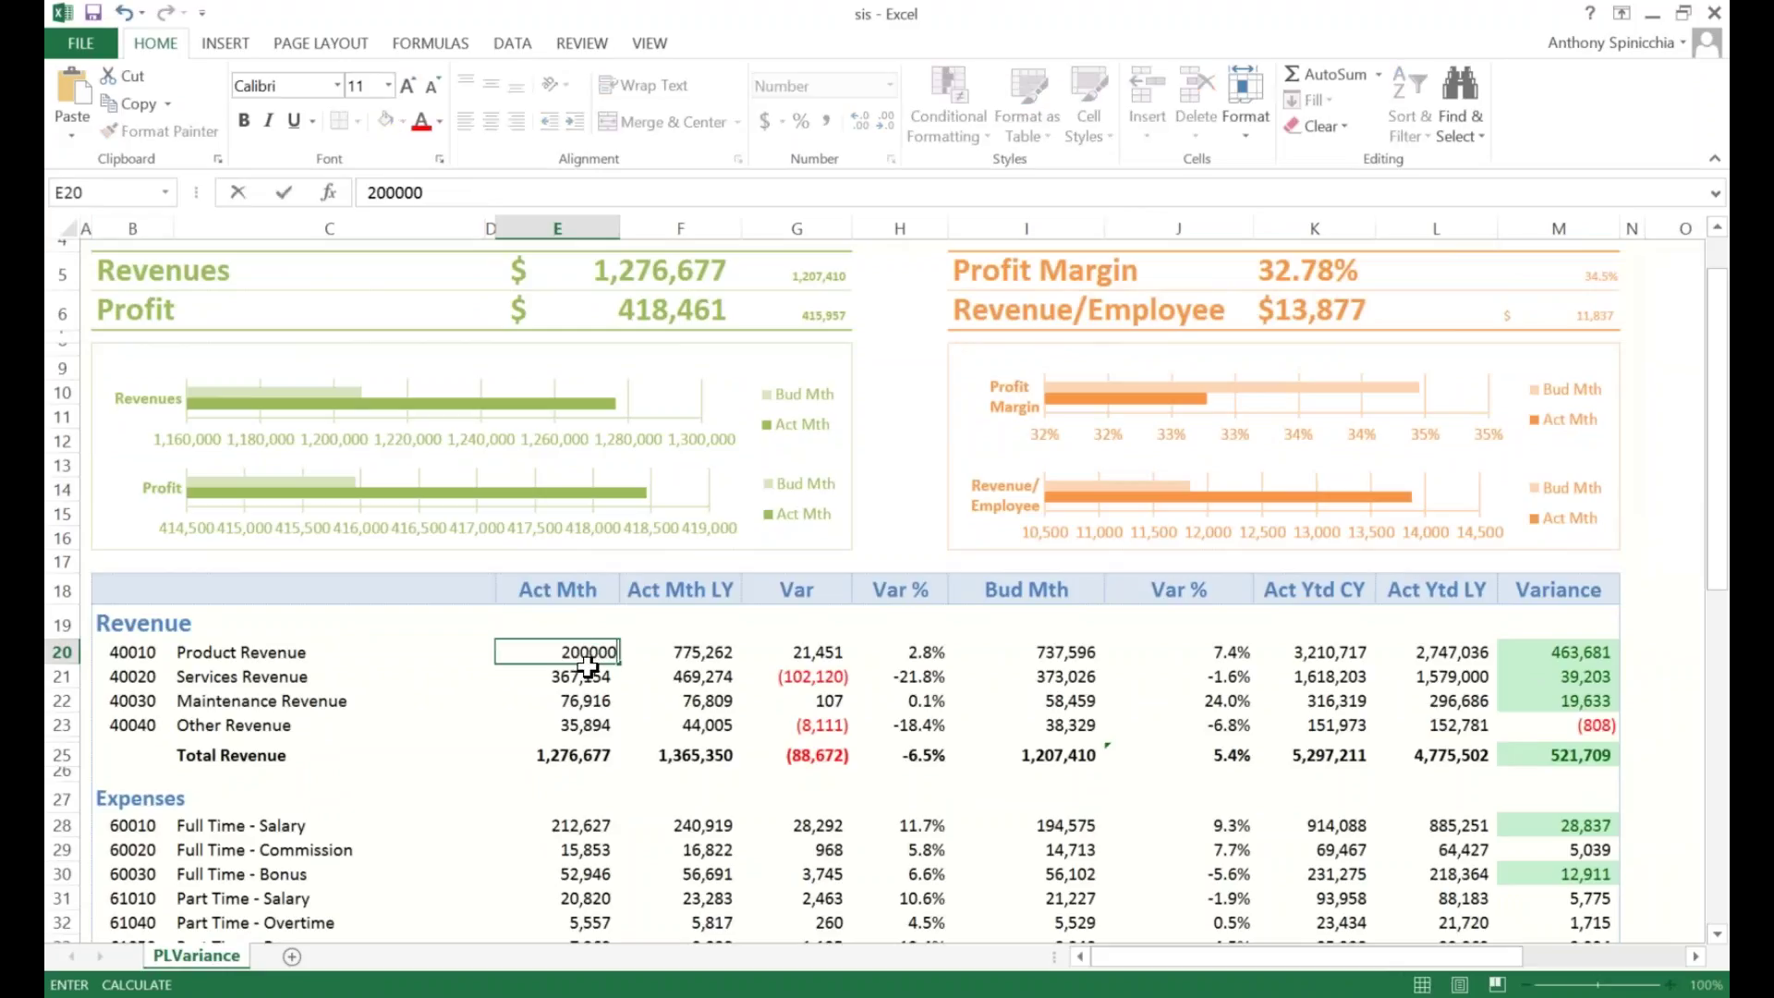
type("0")
key("Return")
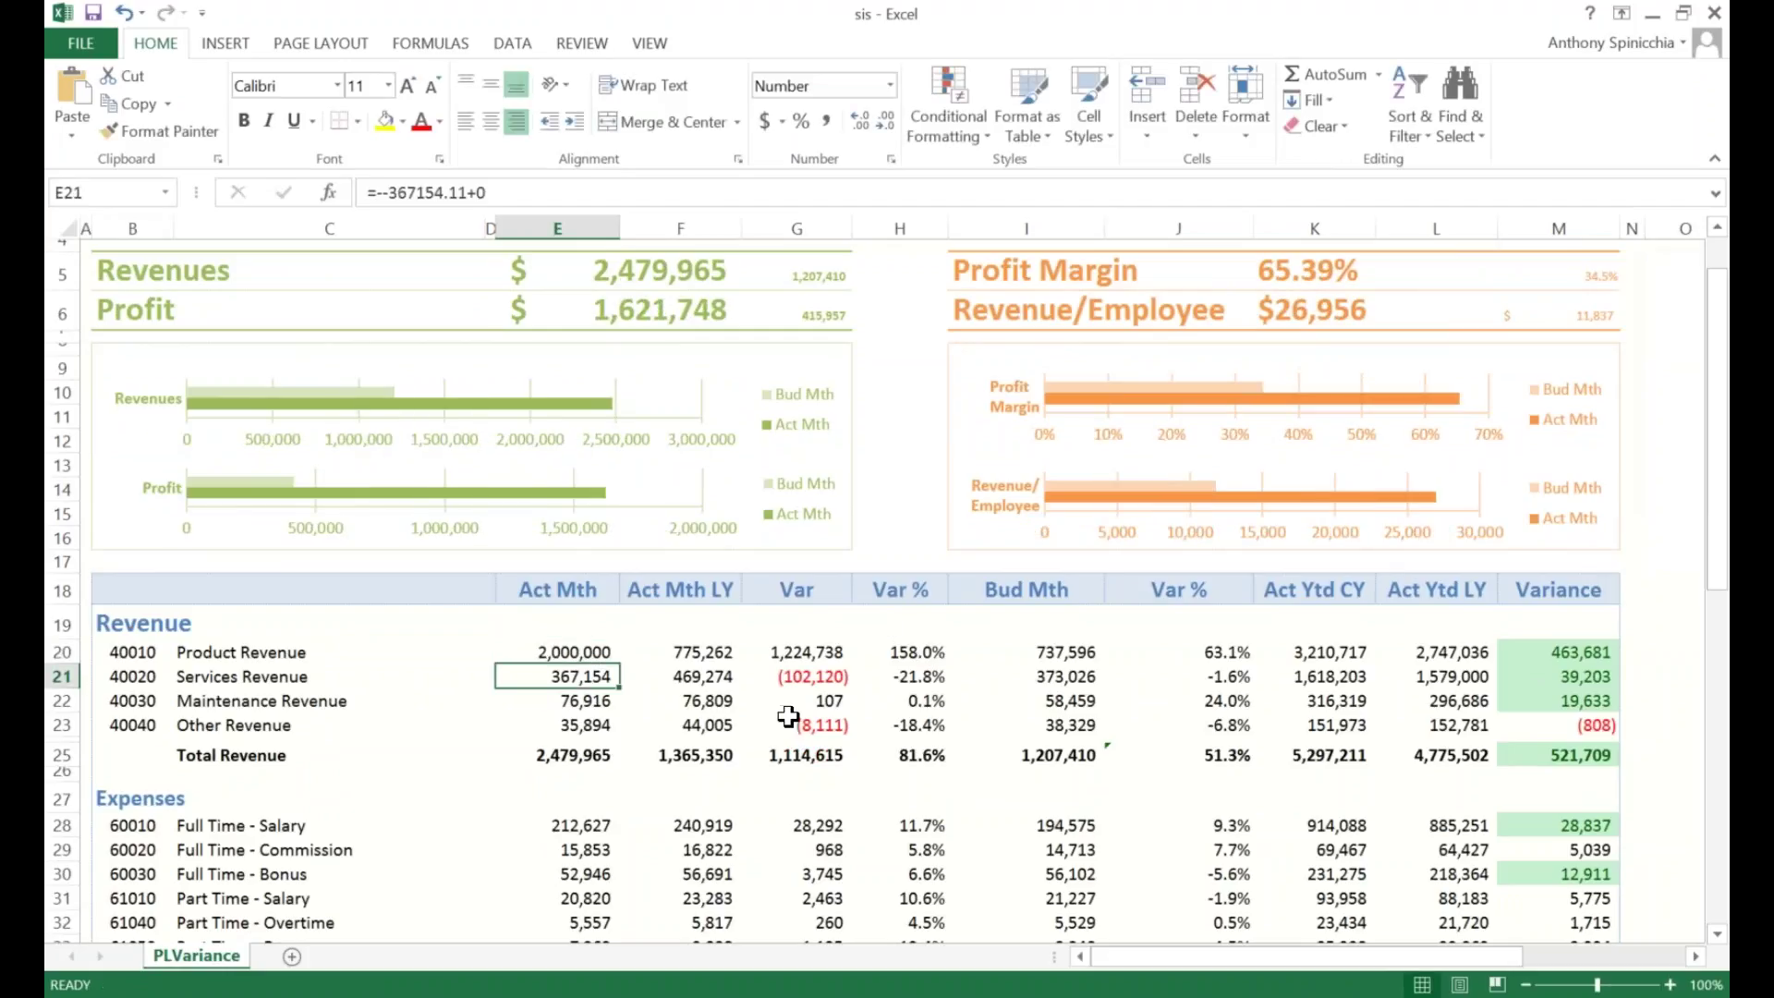
- Close the sis workbook without saving and dismiss the report's sharing options in the BI360 portal
left_click(1716, 12)
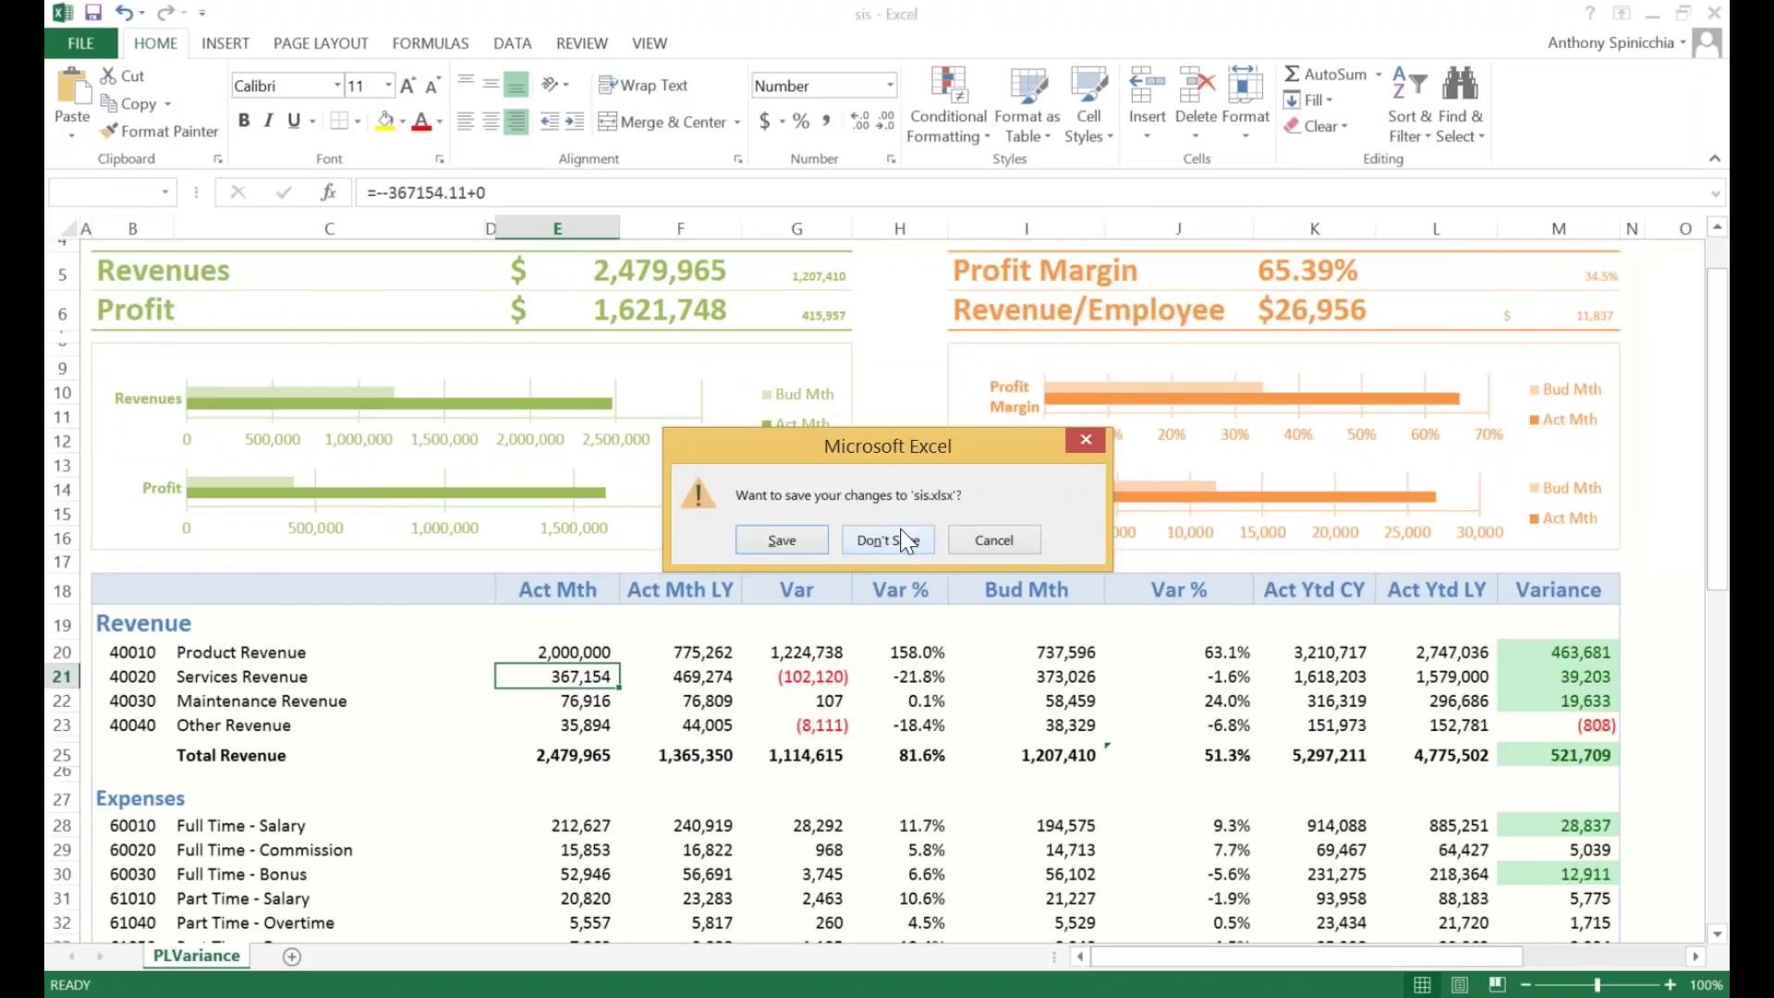
left_click(902, 540)
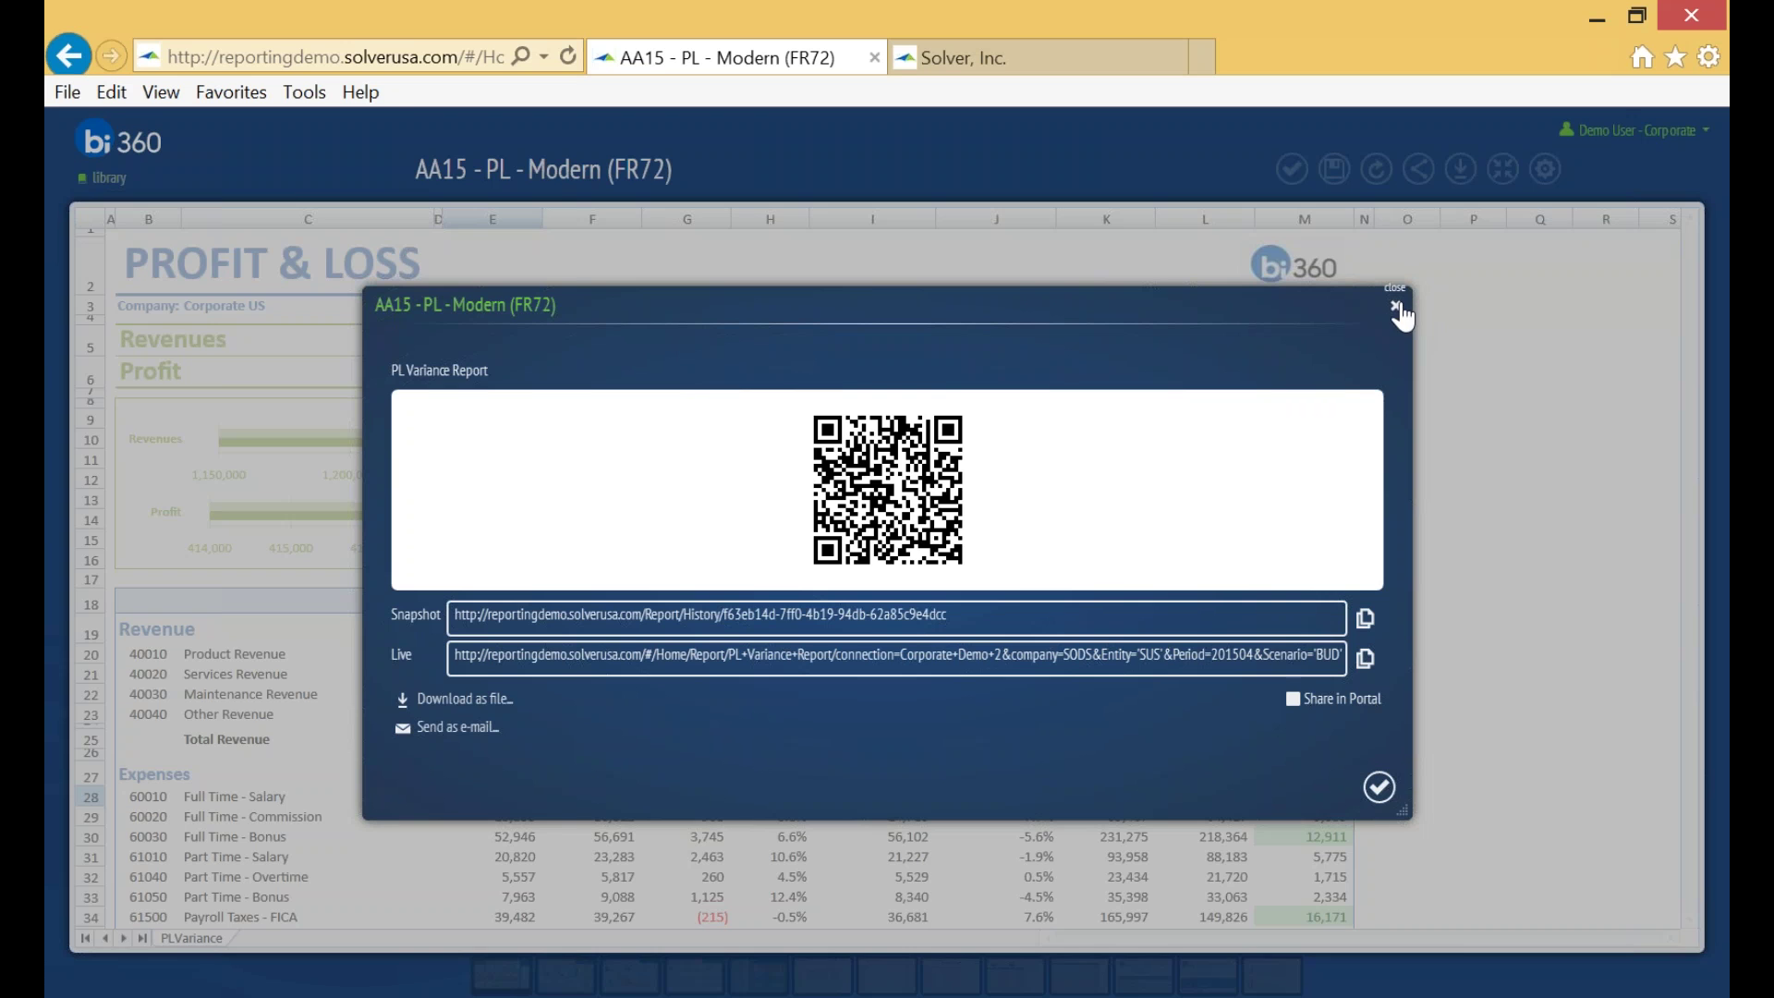
left_click(1396, 307)
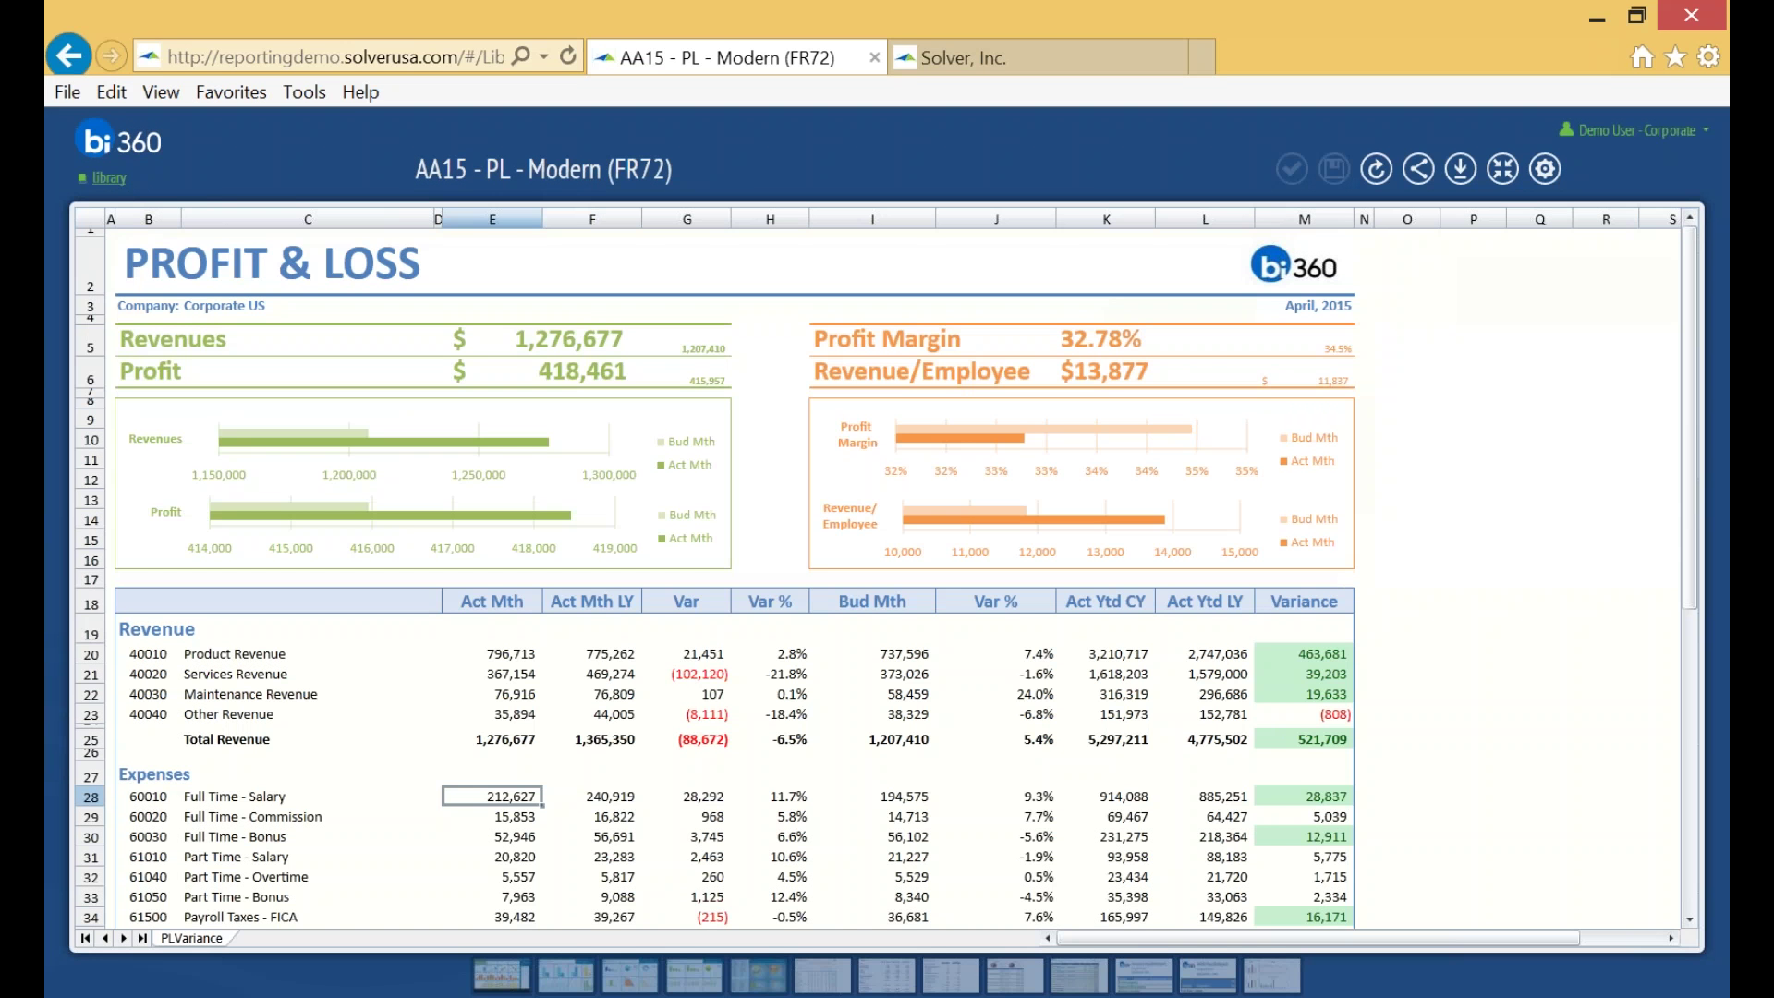
- Return to the library, browse the reports, and open the AA01 - Benchmarking Dashboard to examine the Your Company charts
left_click(111, 178)
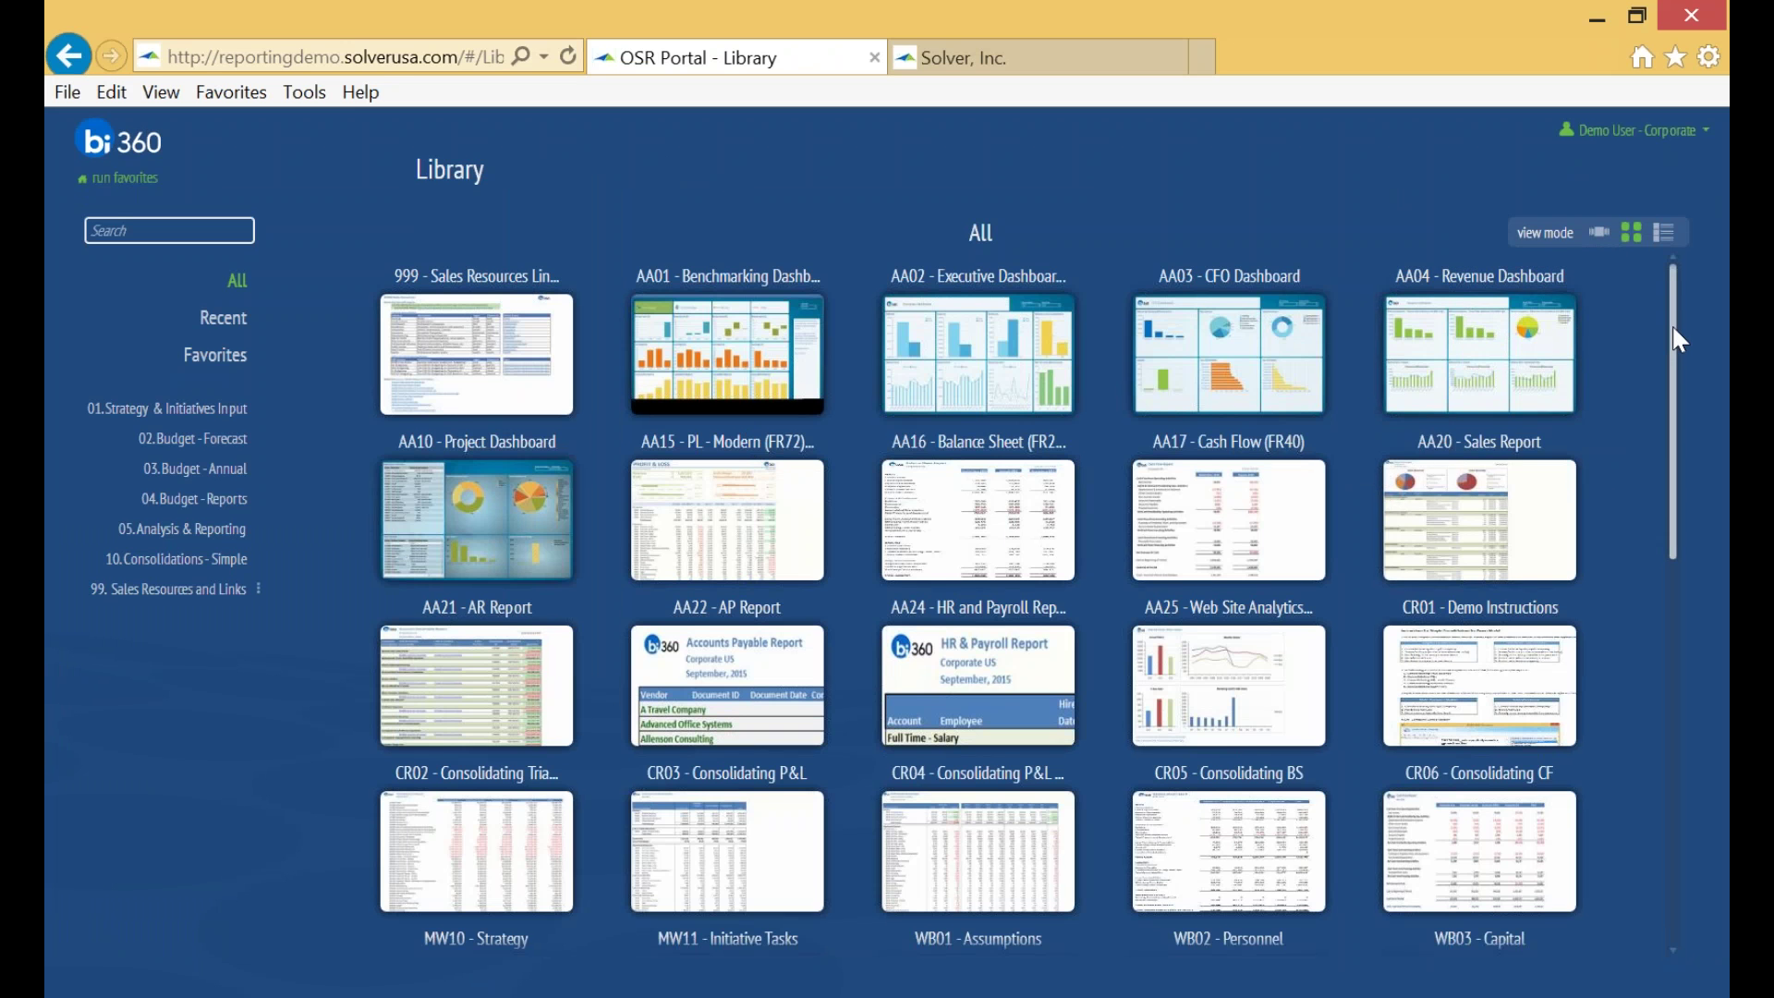
left_click_drag(1670, 342, 1611, 288)
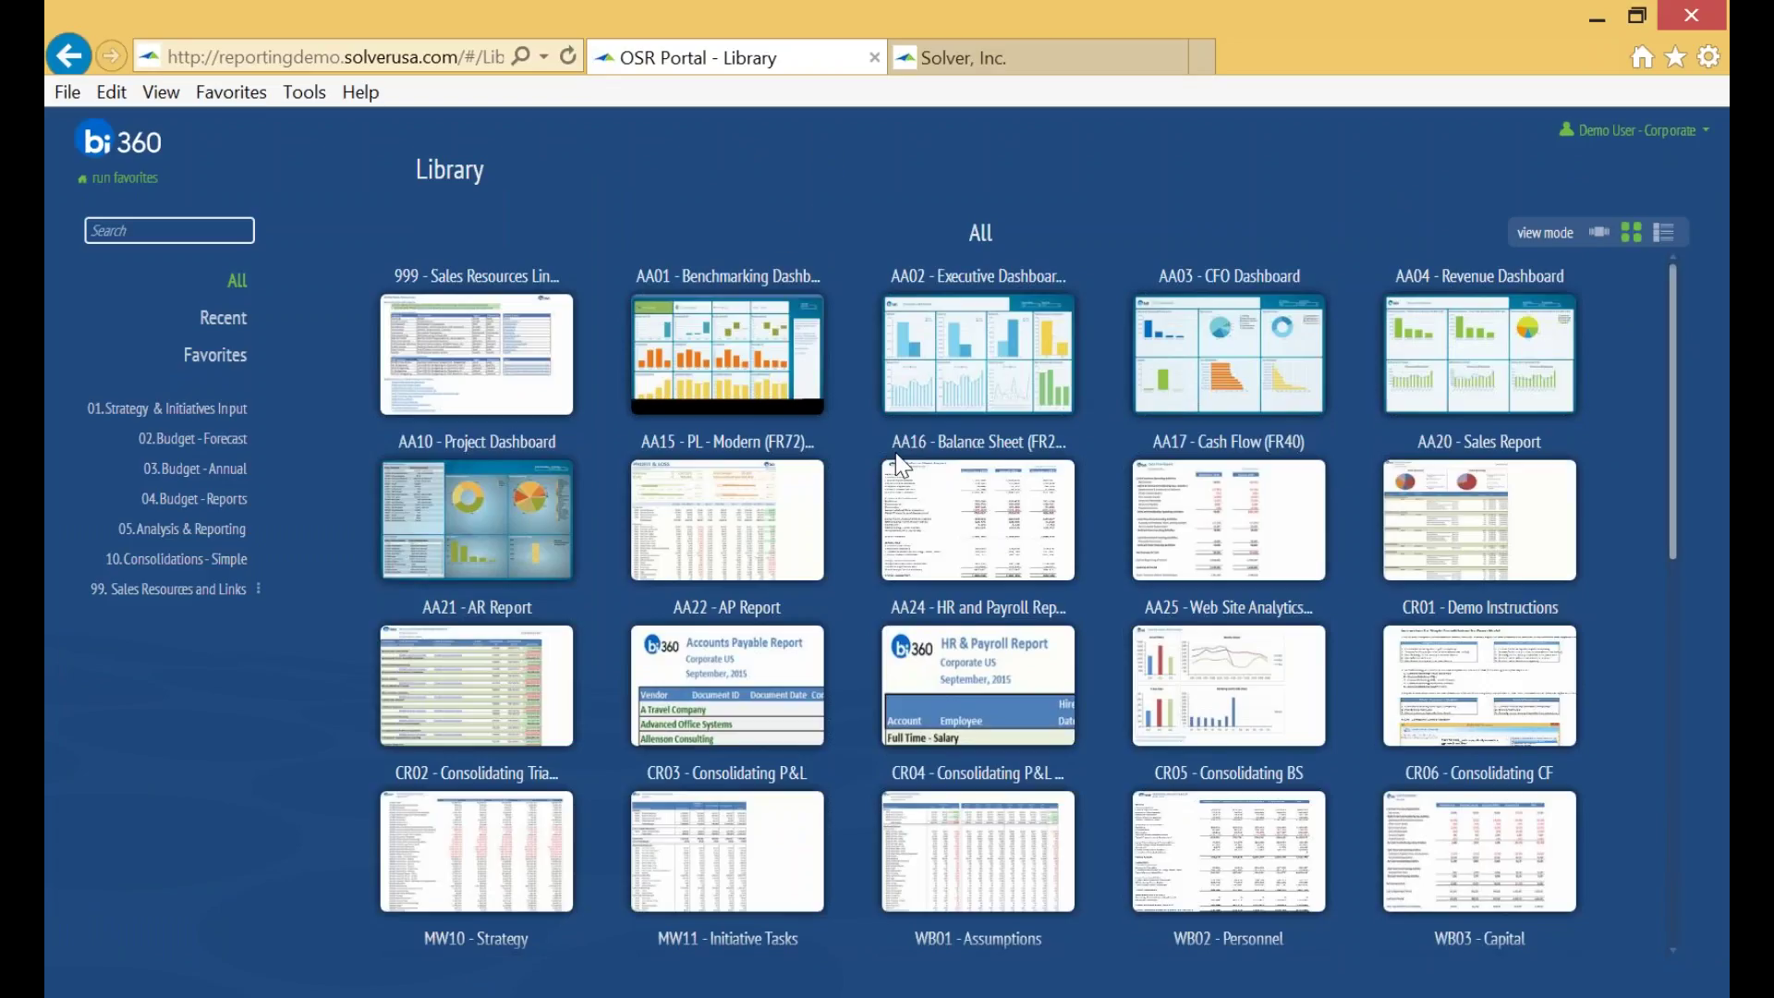
mouse_move(1105, 547)
scroll(1106, 623, "down", 3)
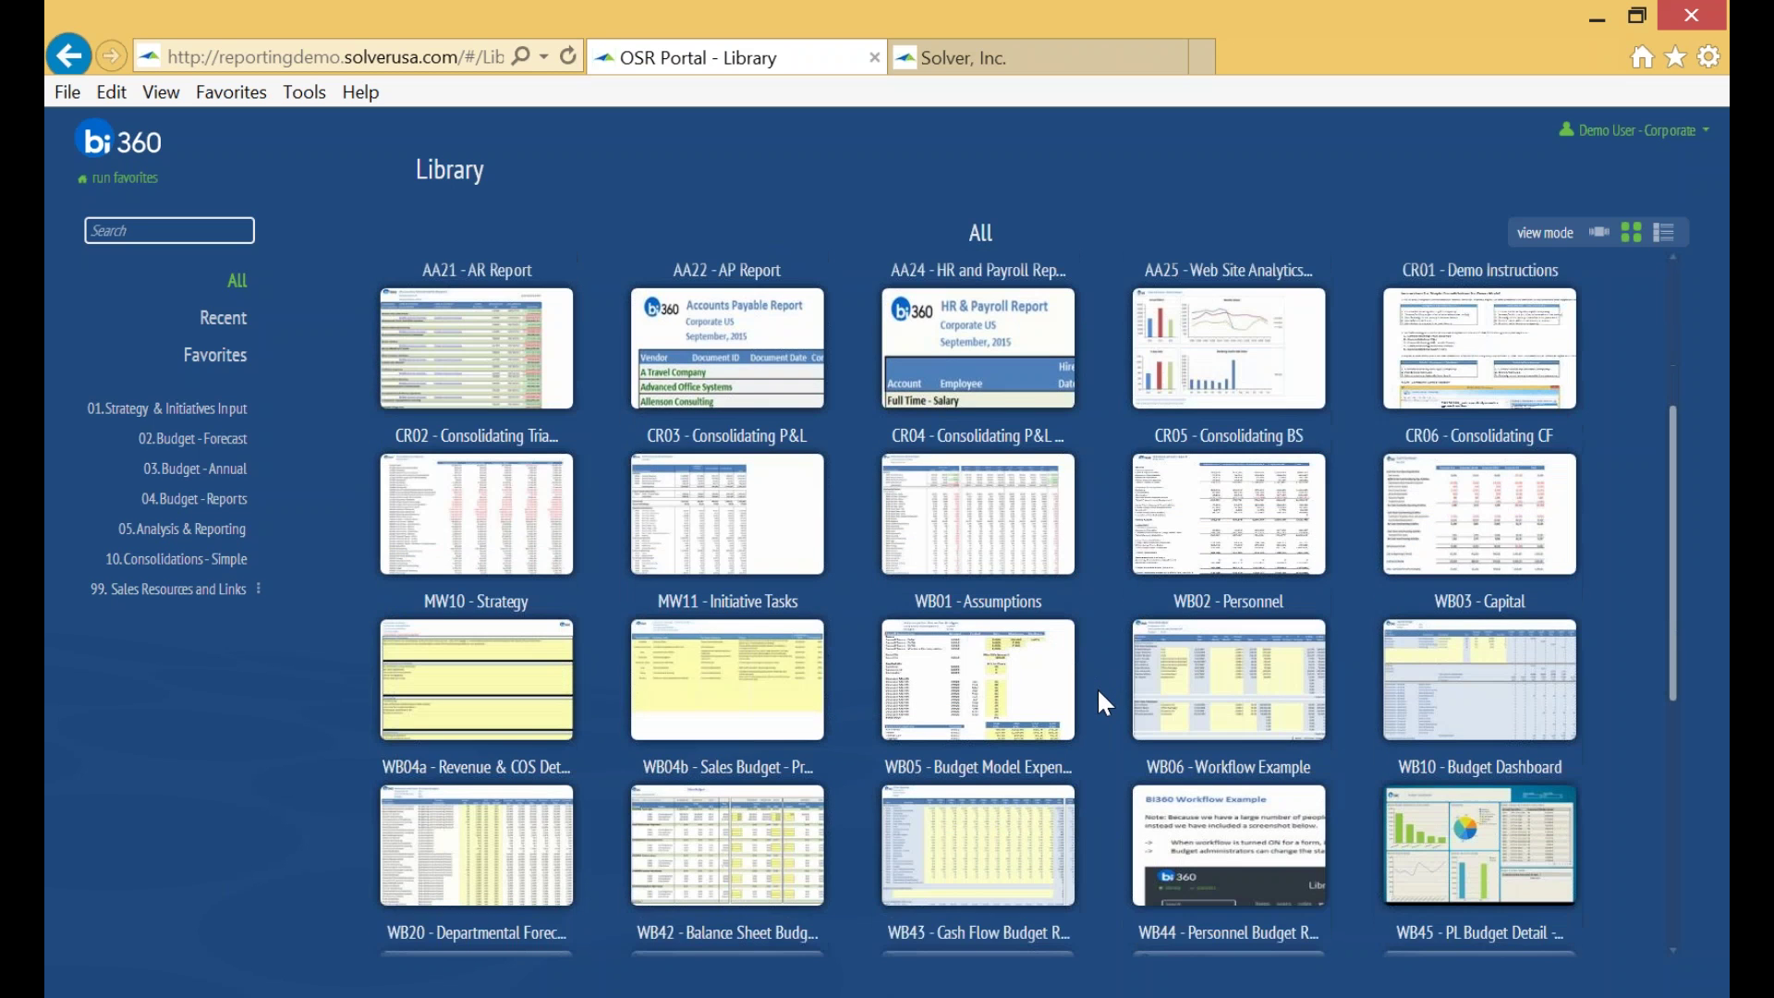
scroll(1094, 678, "up", 3)
mouse_move(801, 347)
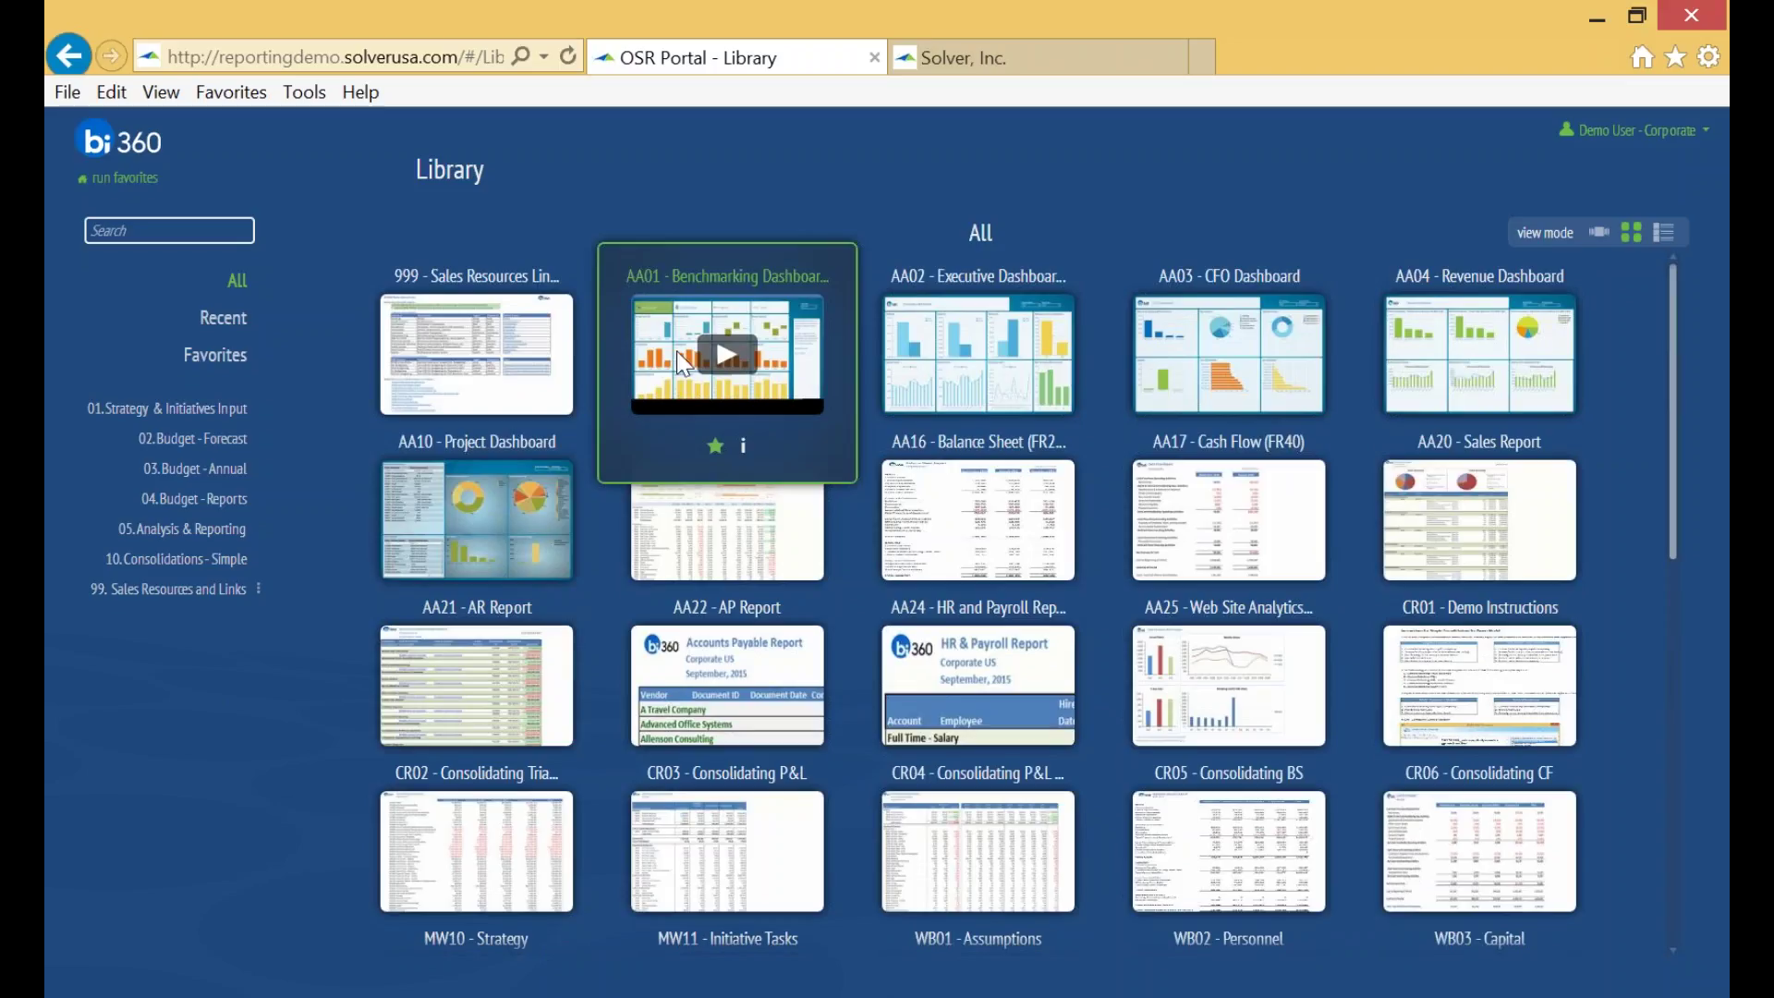
left_click(716, 355)
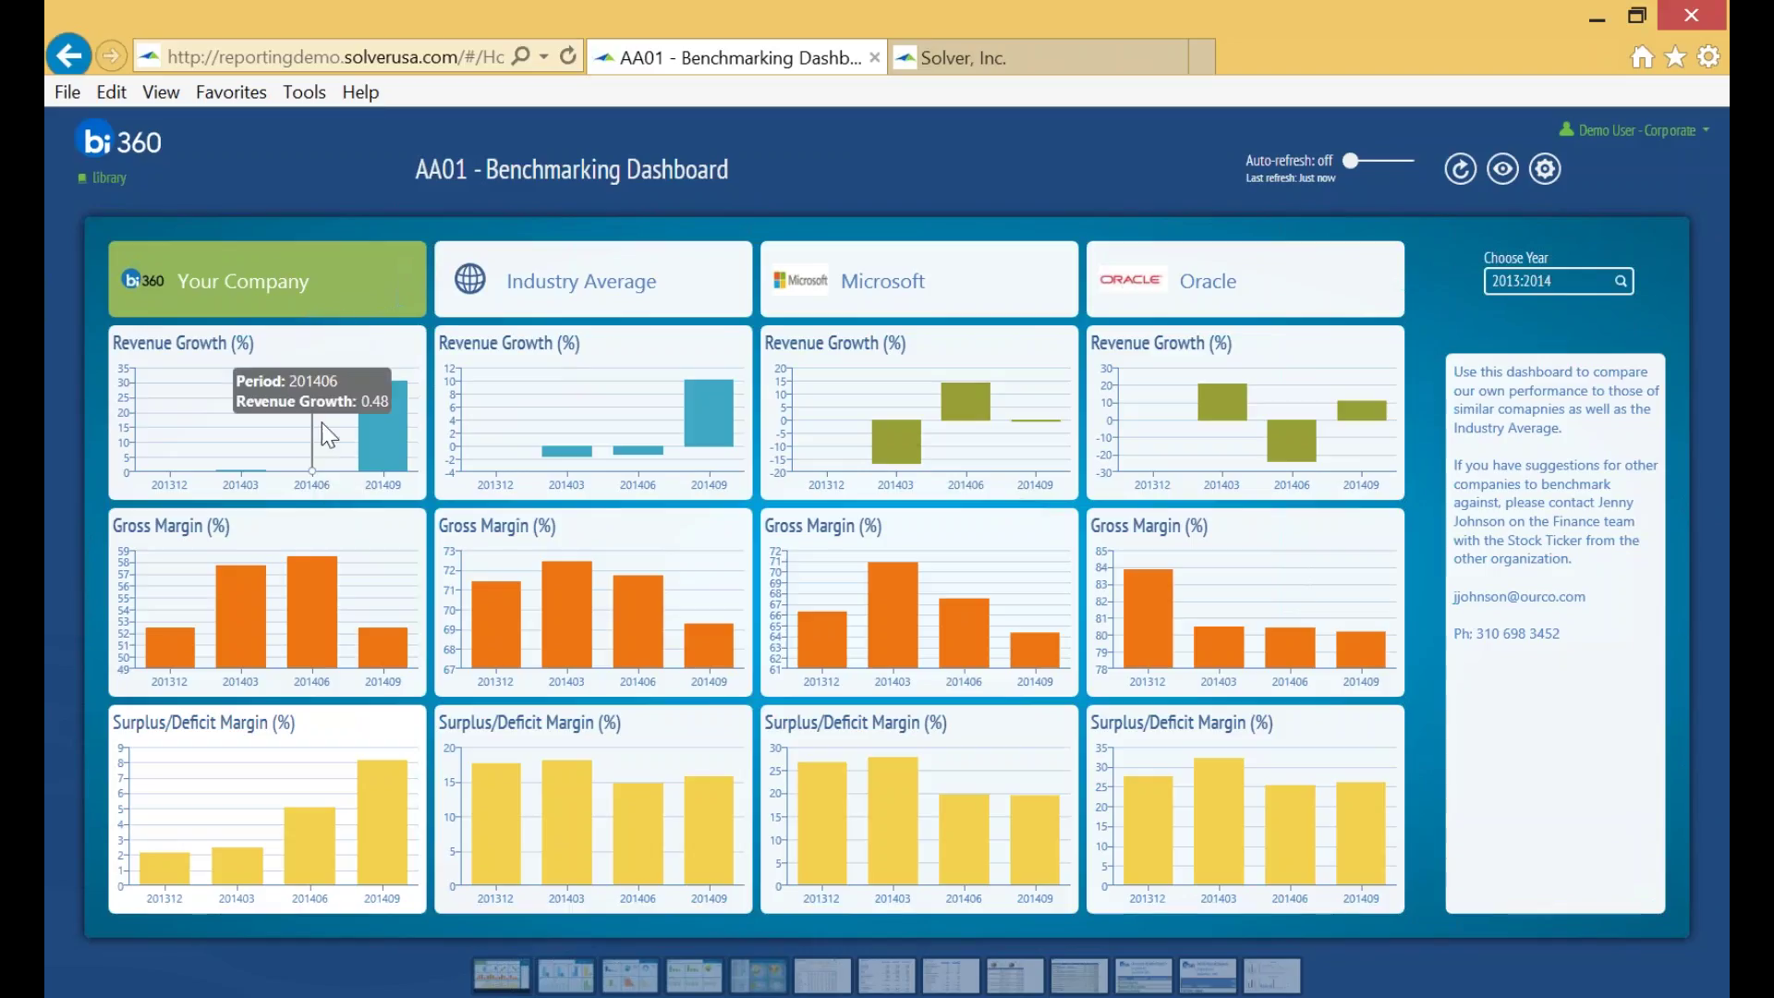
mouse_move(310, 842)
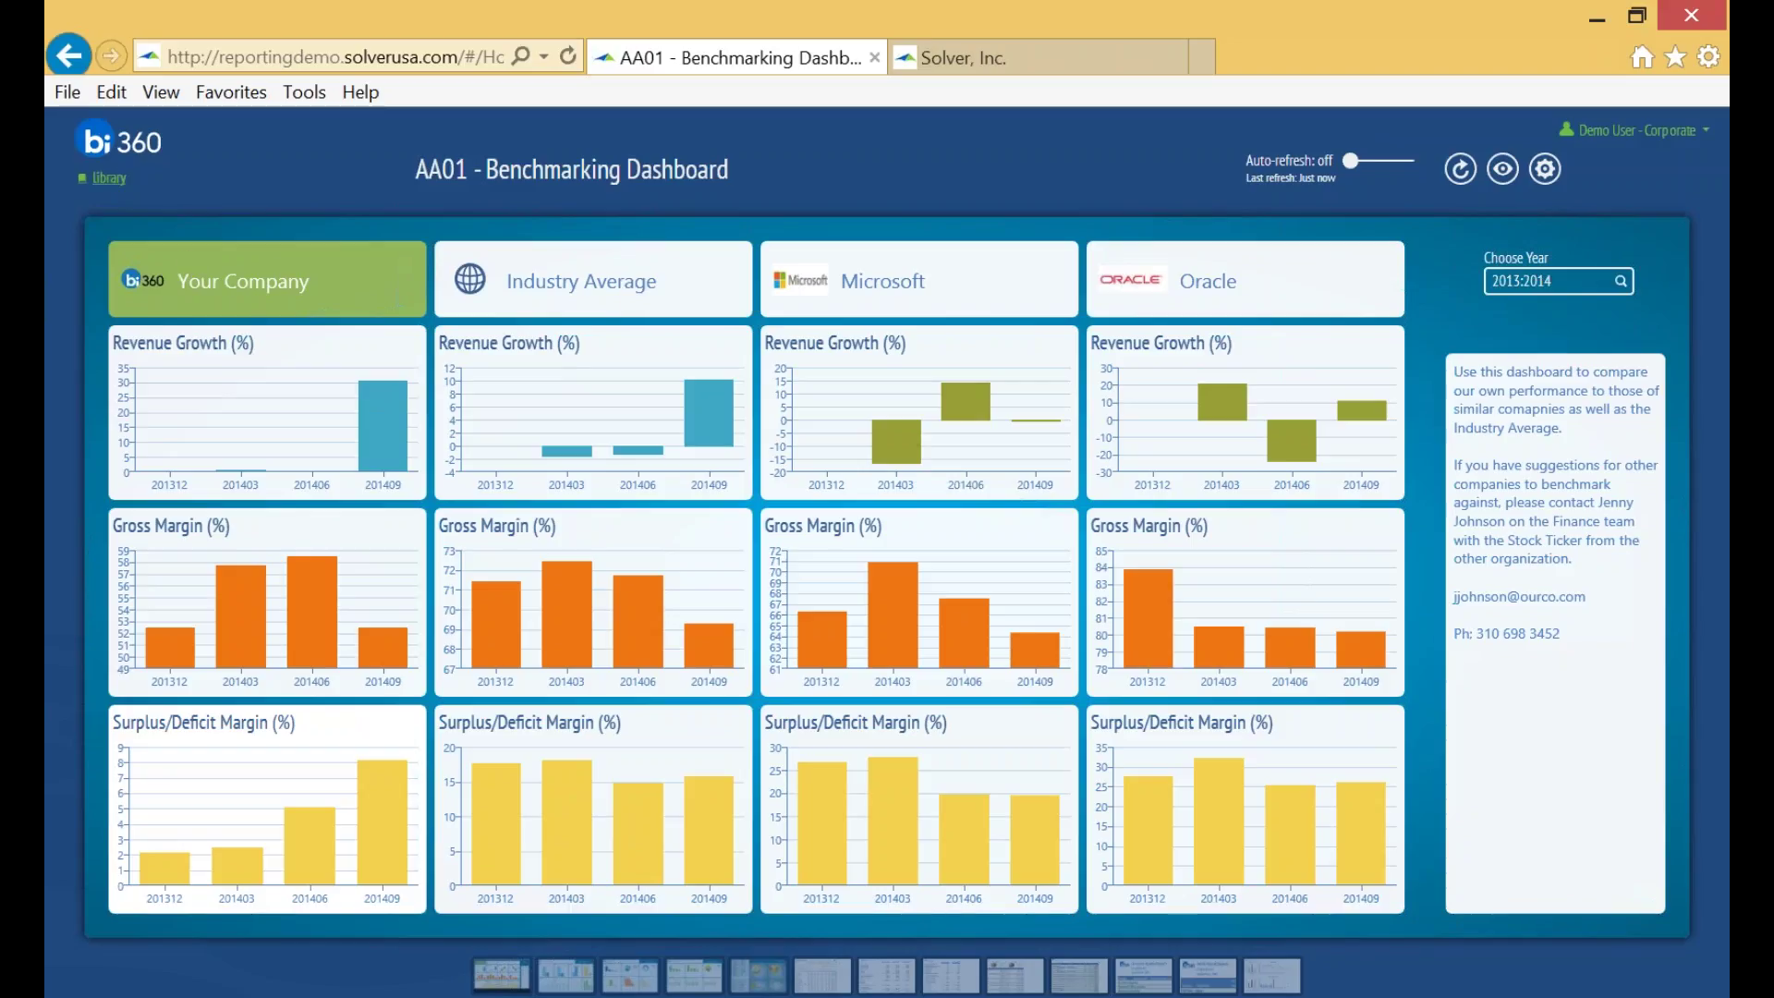
- Open the AA03 - CFO Dashboard from the library and drill Revenue by Company into Corporate Asia's accounts
left_click(123, 182)
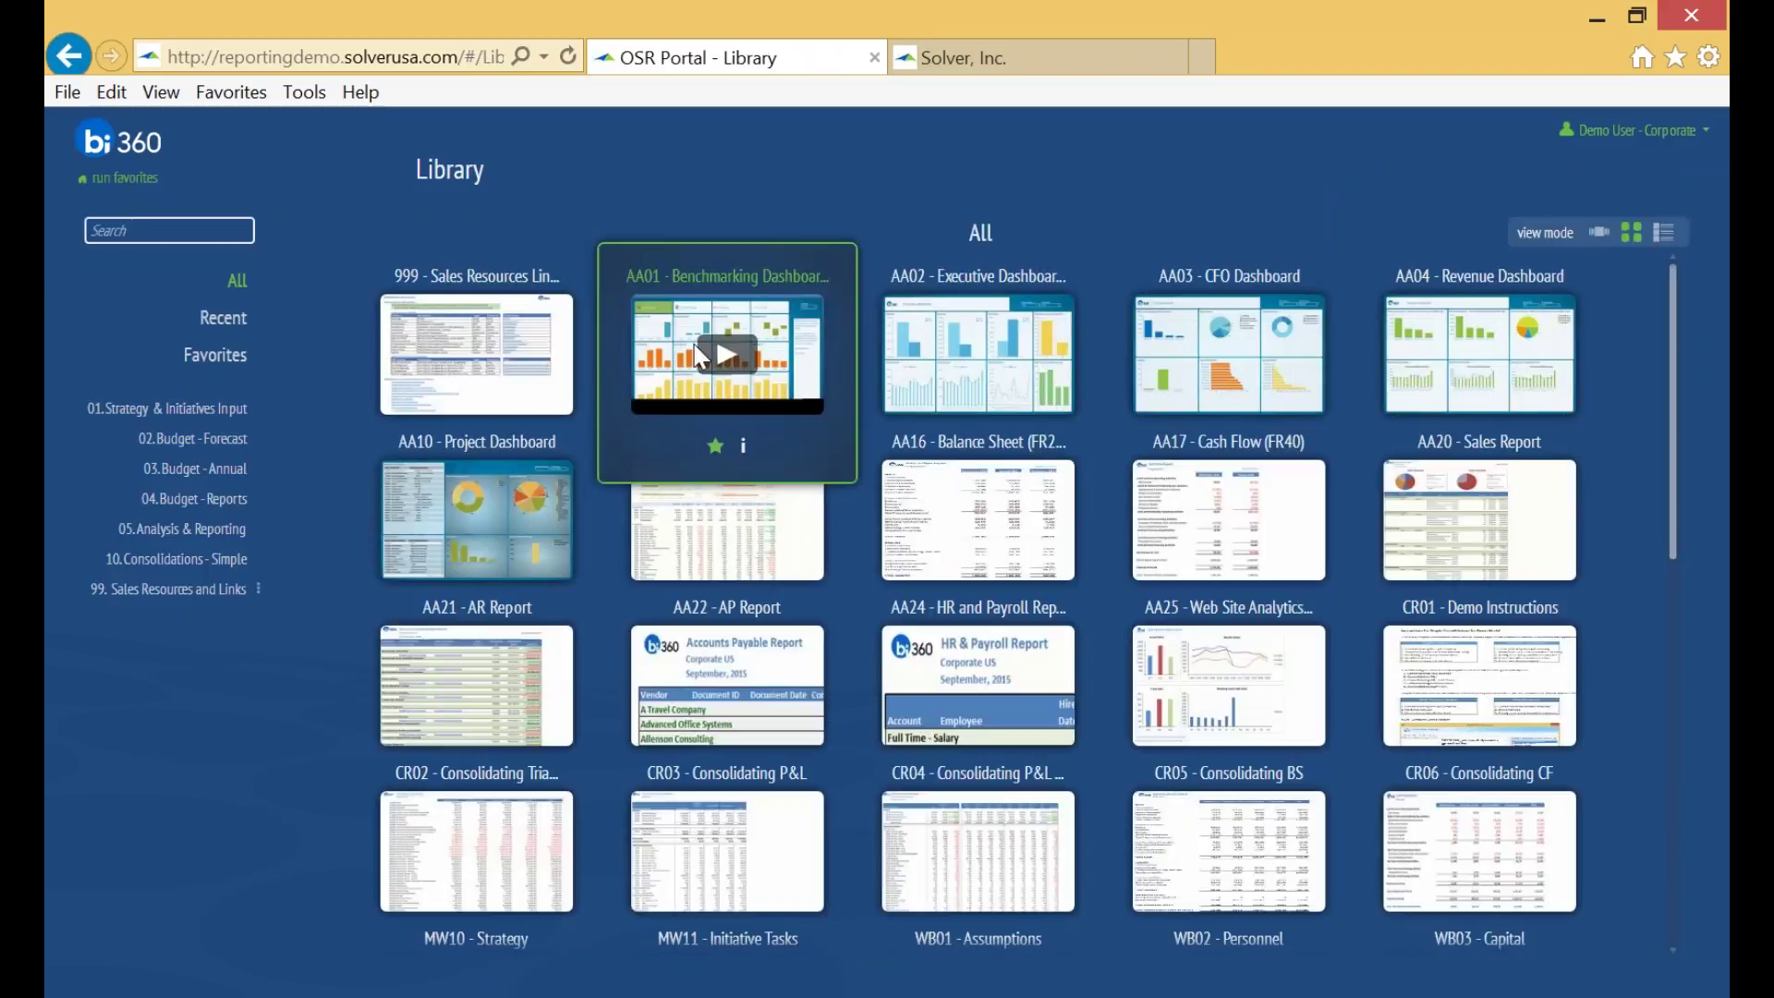
left_click(1223, 336)
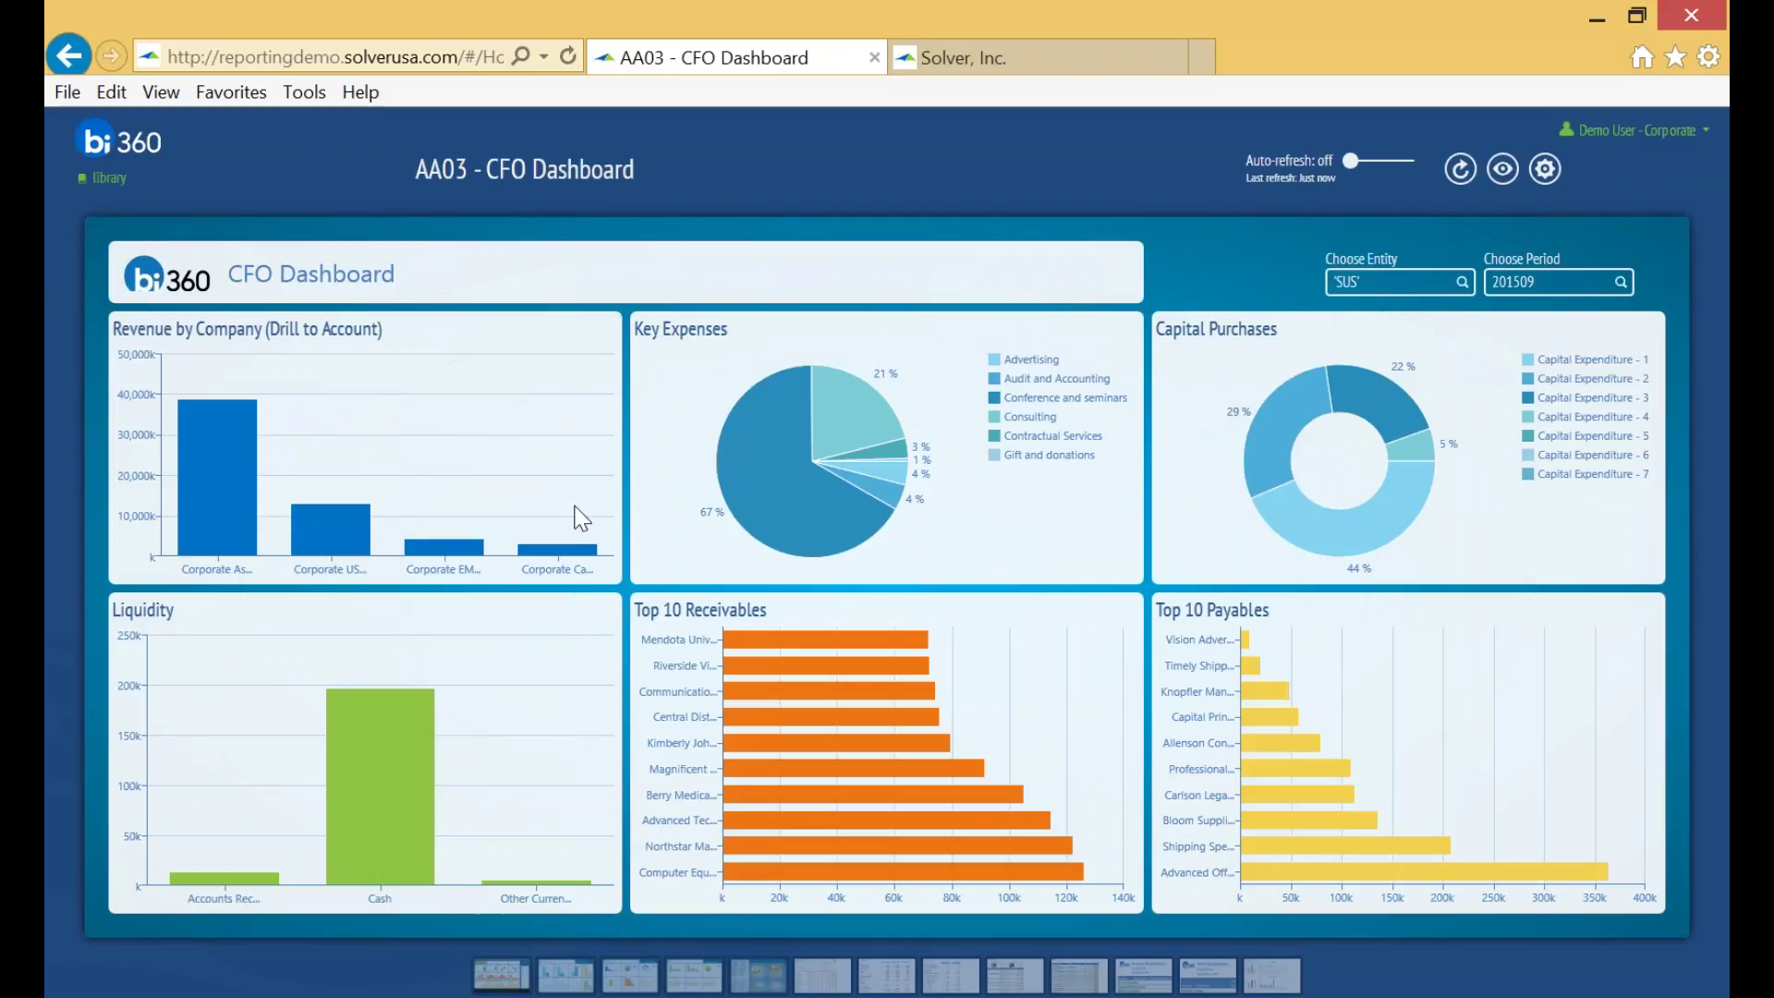
mouse_move(211, 479)
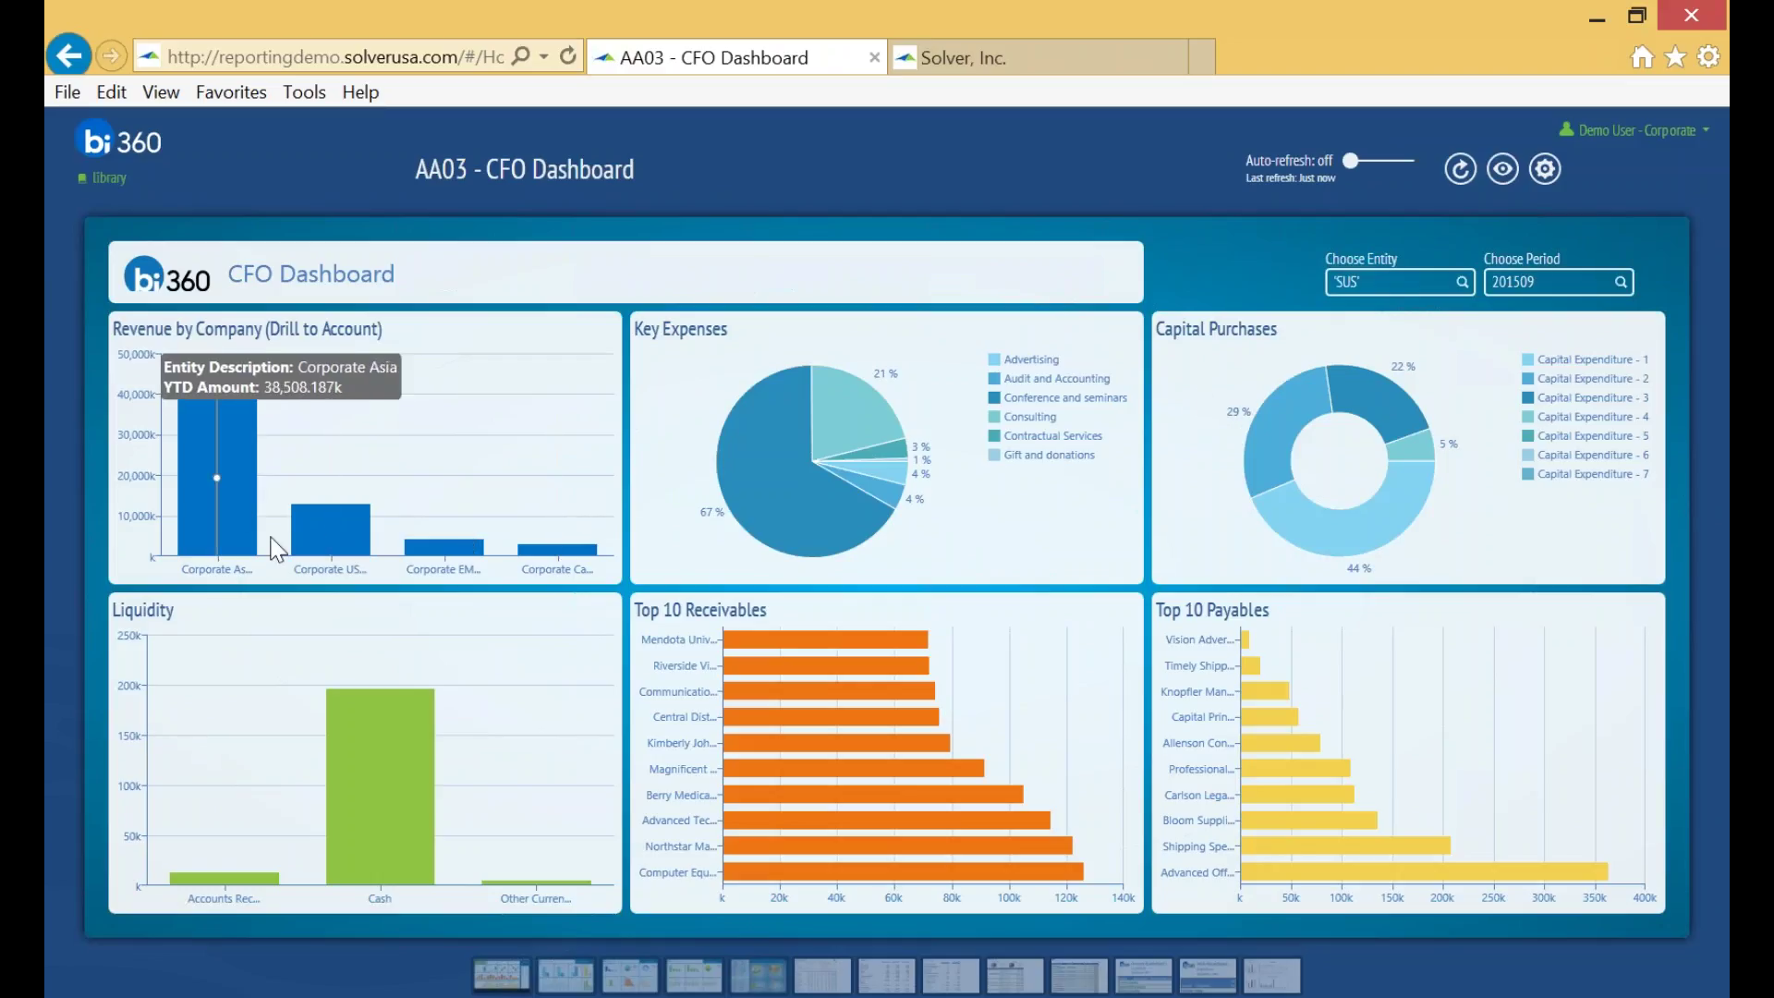
left_click(216, 474)
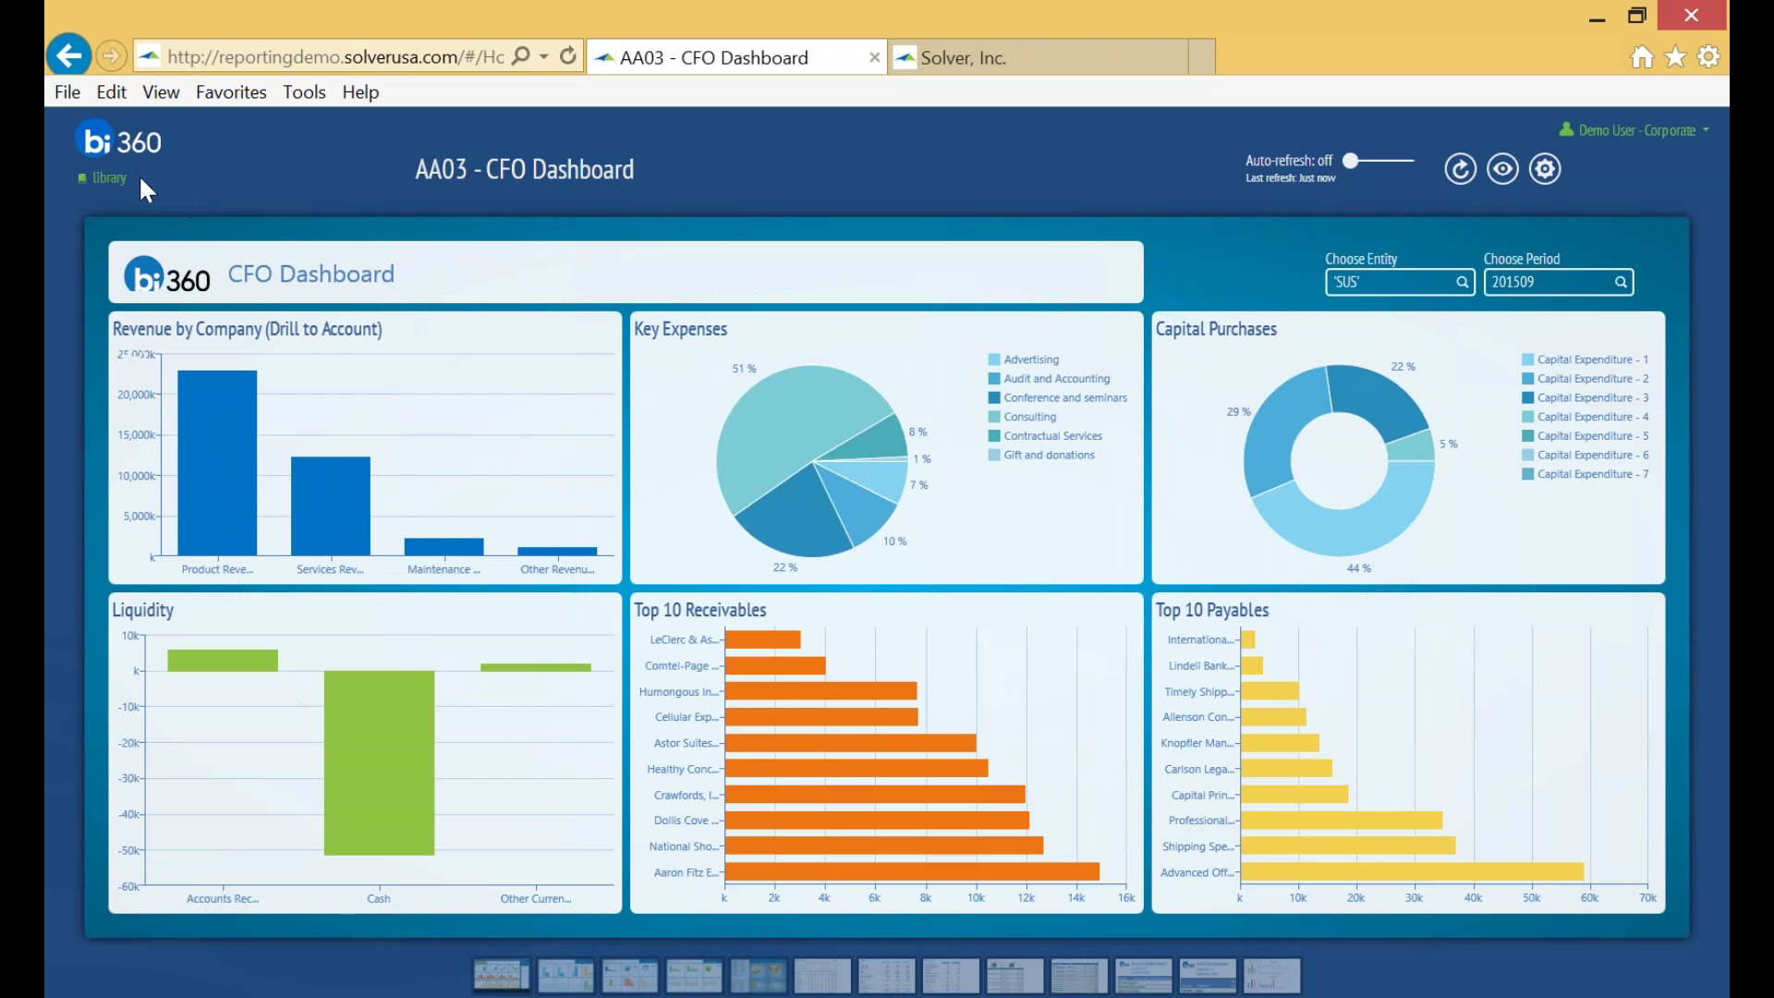
- Return to the library and open the WB01 - Assumptions form from the 03.Budget - Annual category
left_click(109, 178)
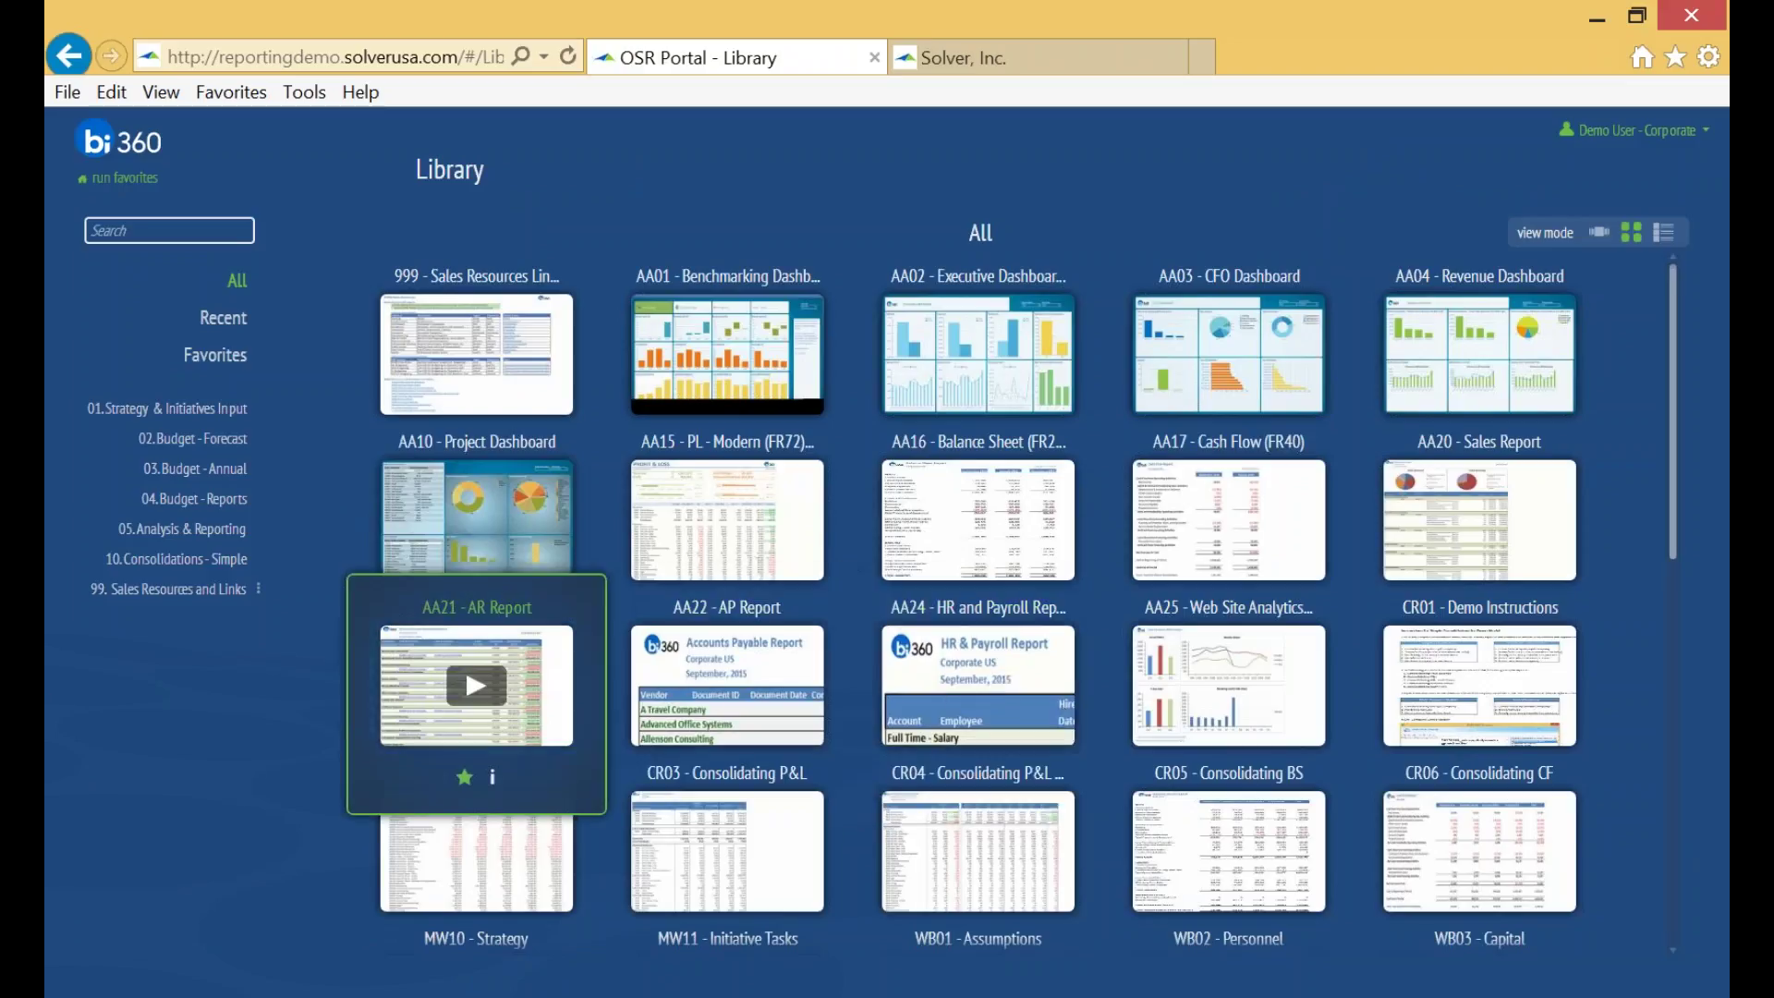
left_click(229, 473)
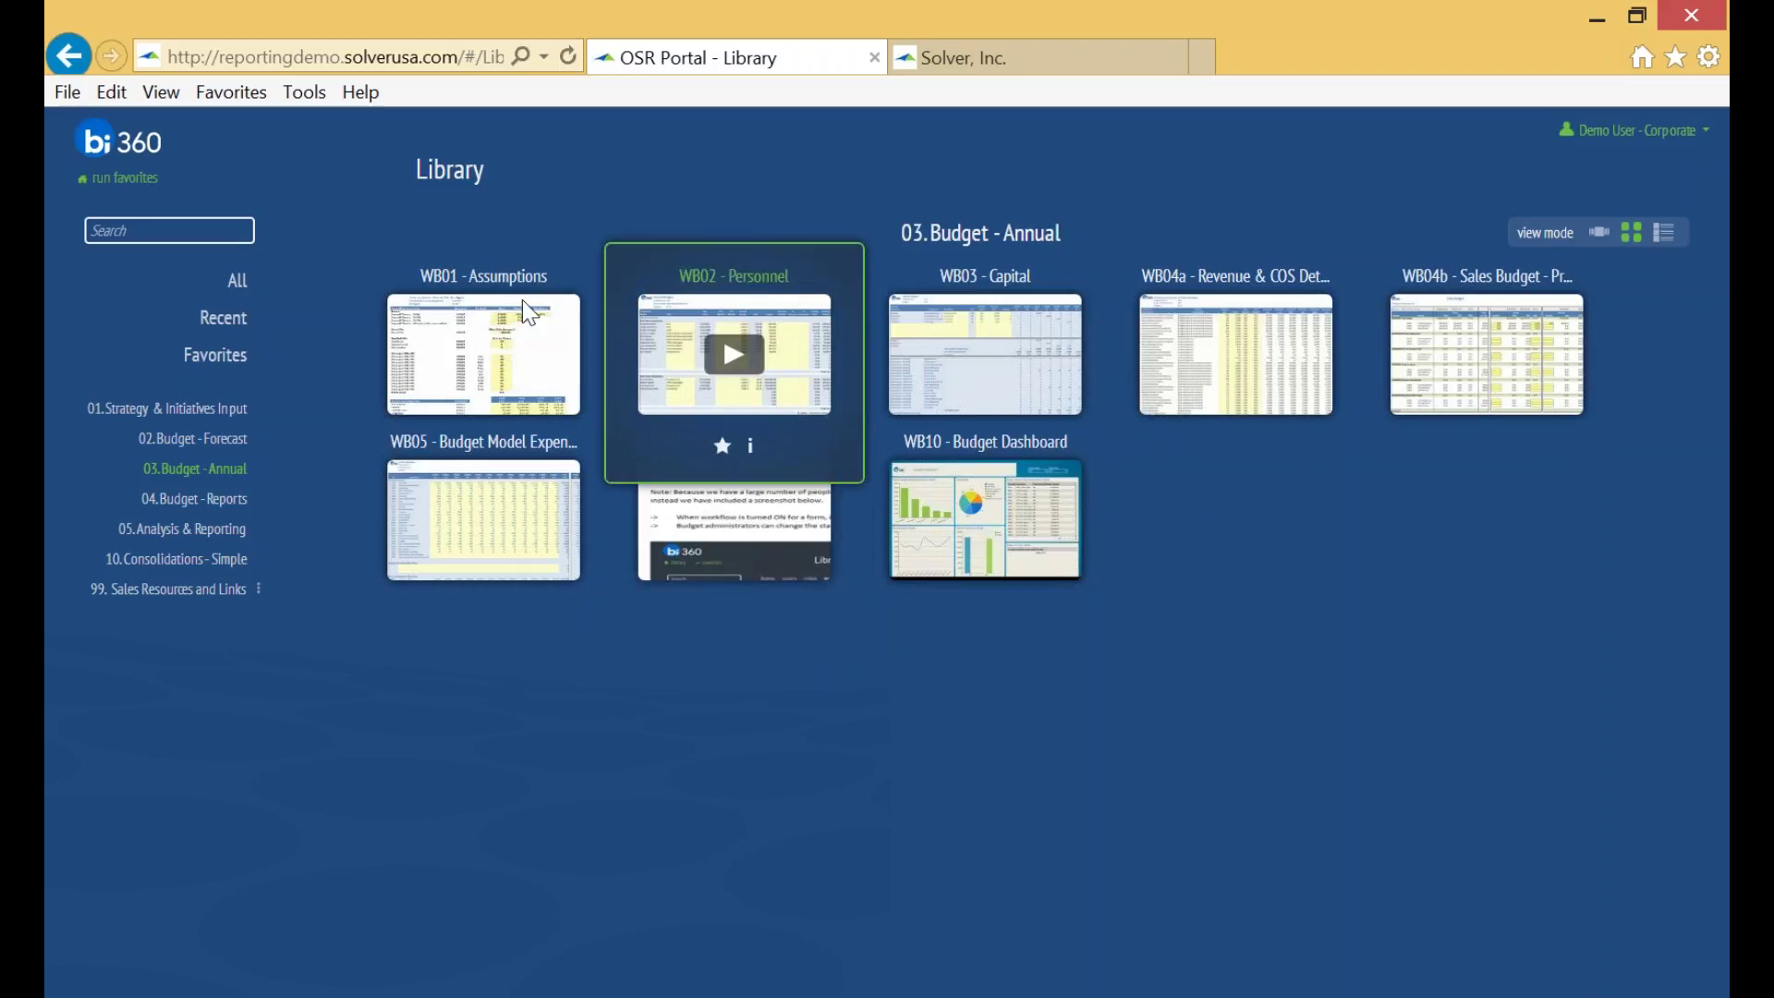
mouse_move(496, 362)
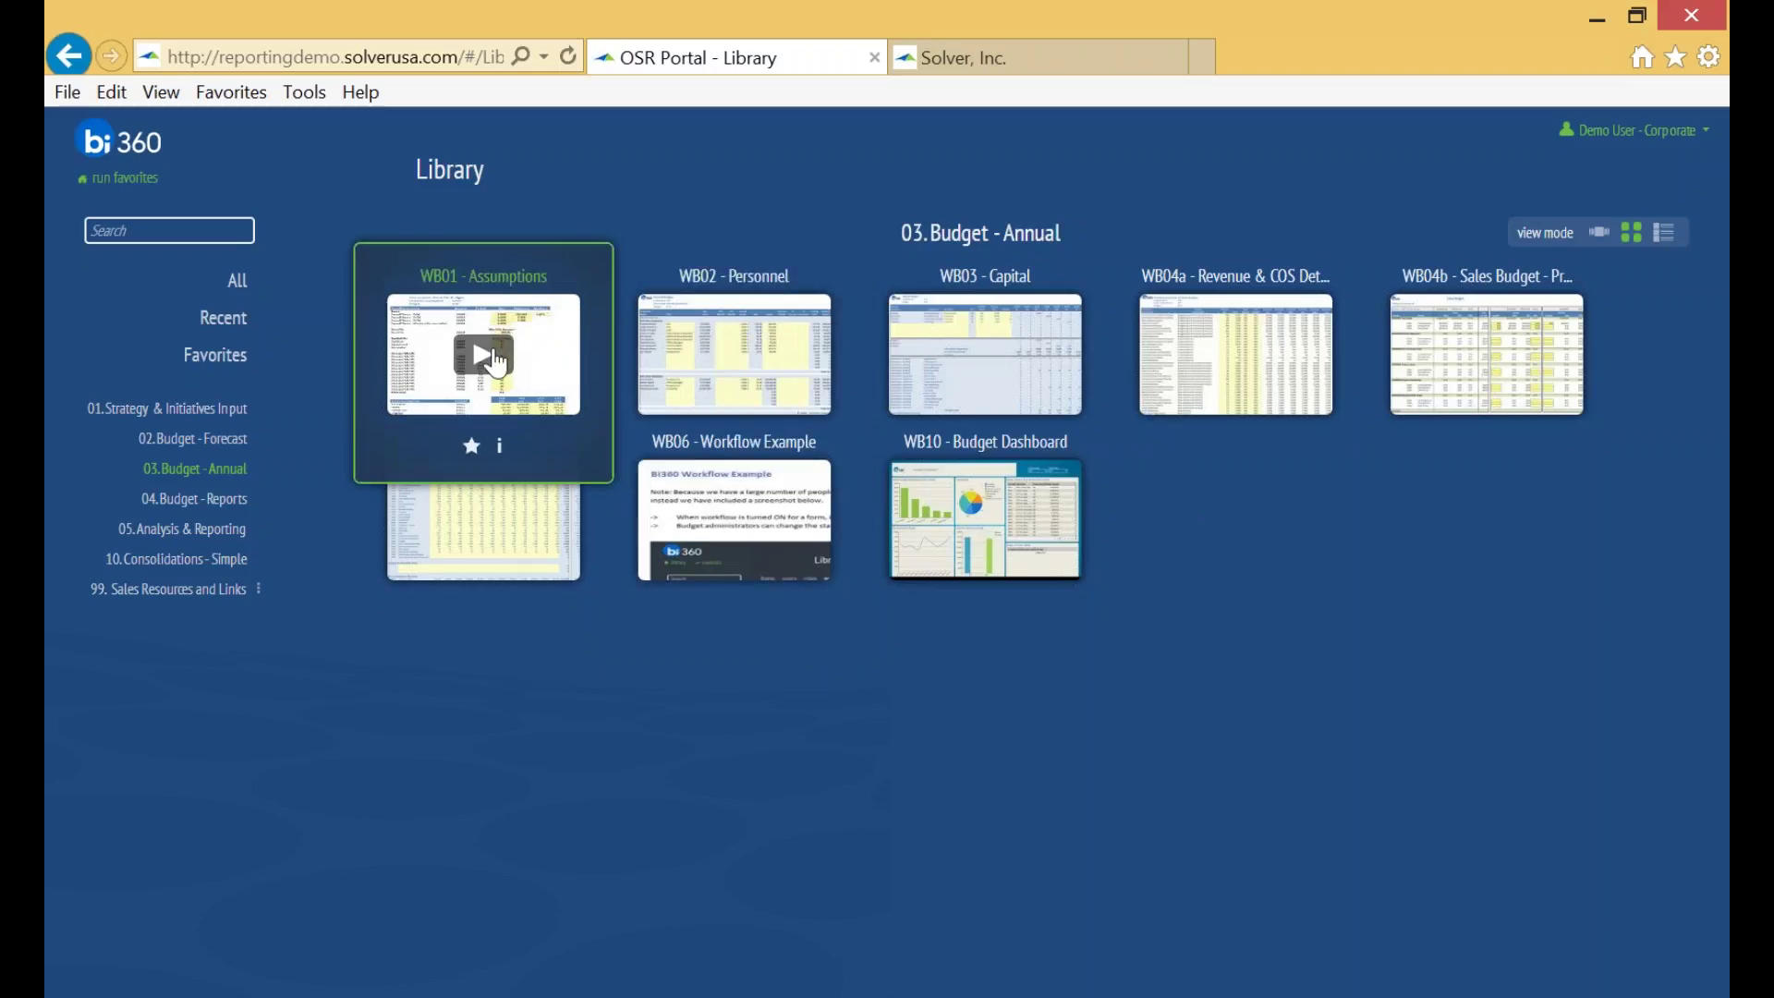
left_click(482, 355)
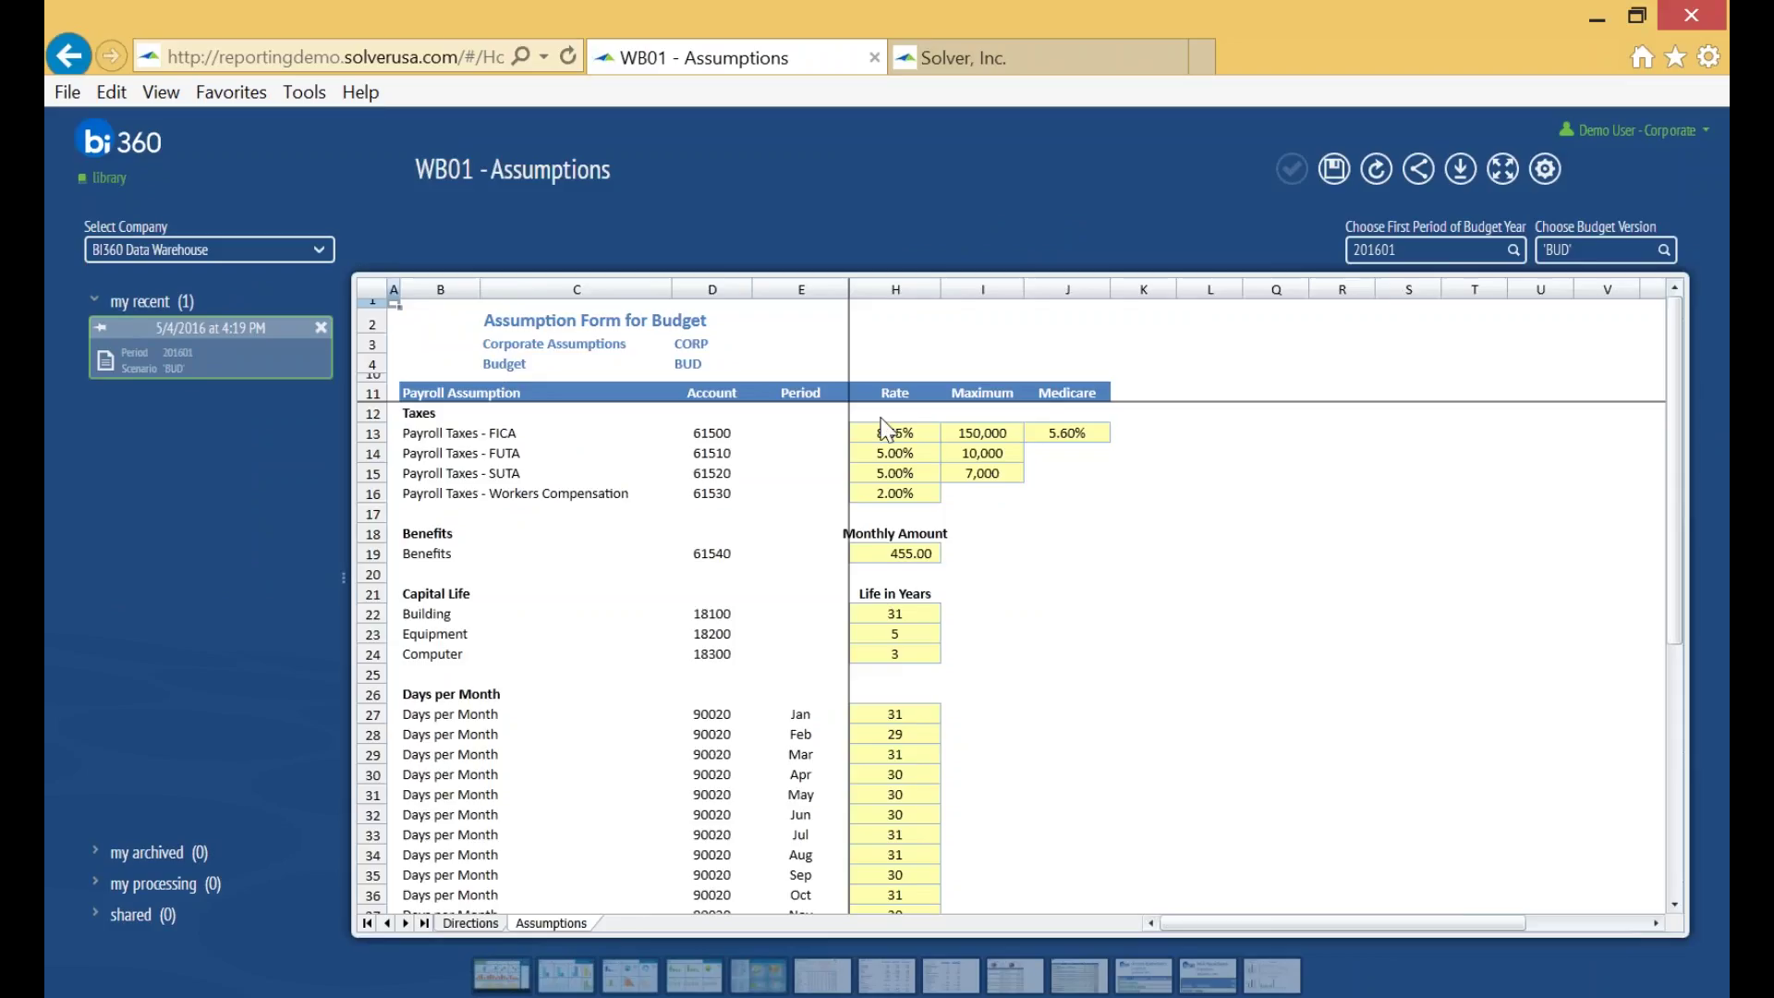
- Set the Payroll Taxes - FICA rate to 9% and return to the library without saving the form
left_click(889, 434)
type("9%")
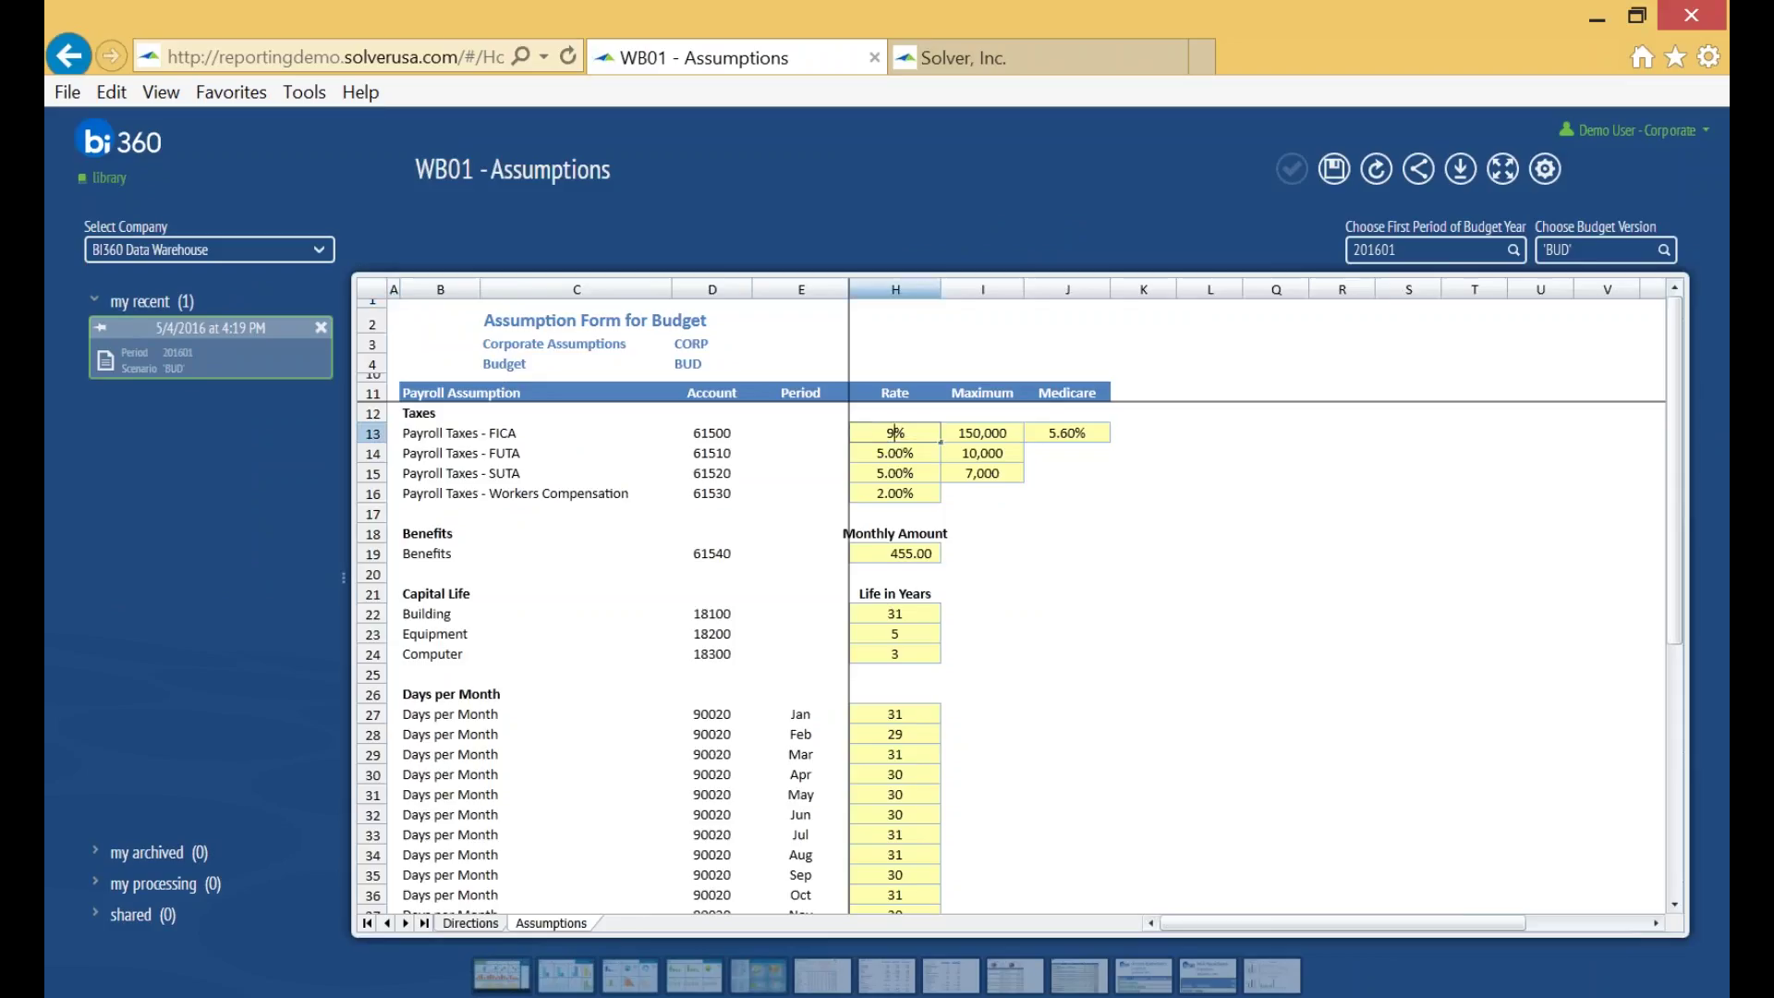
key("Return")
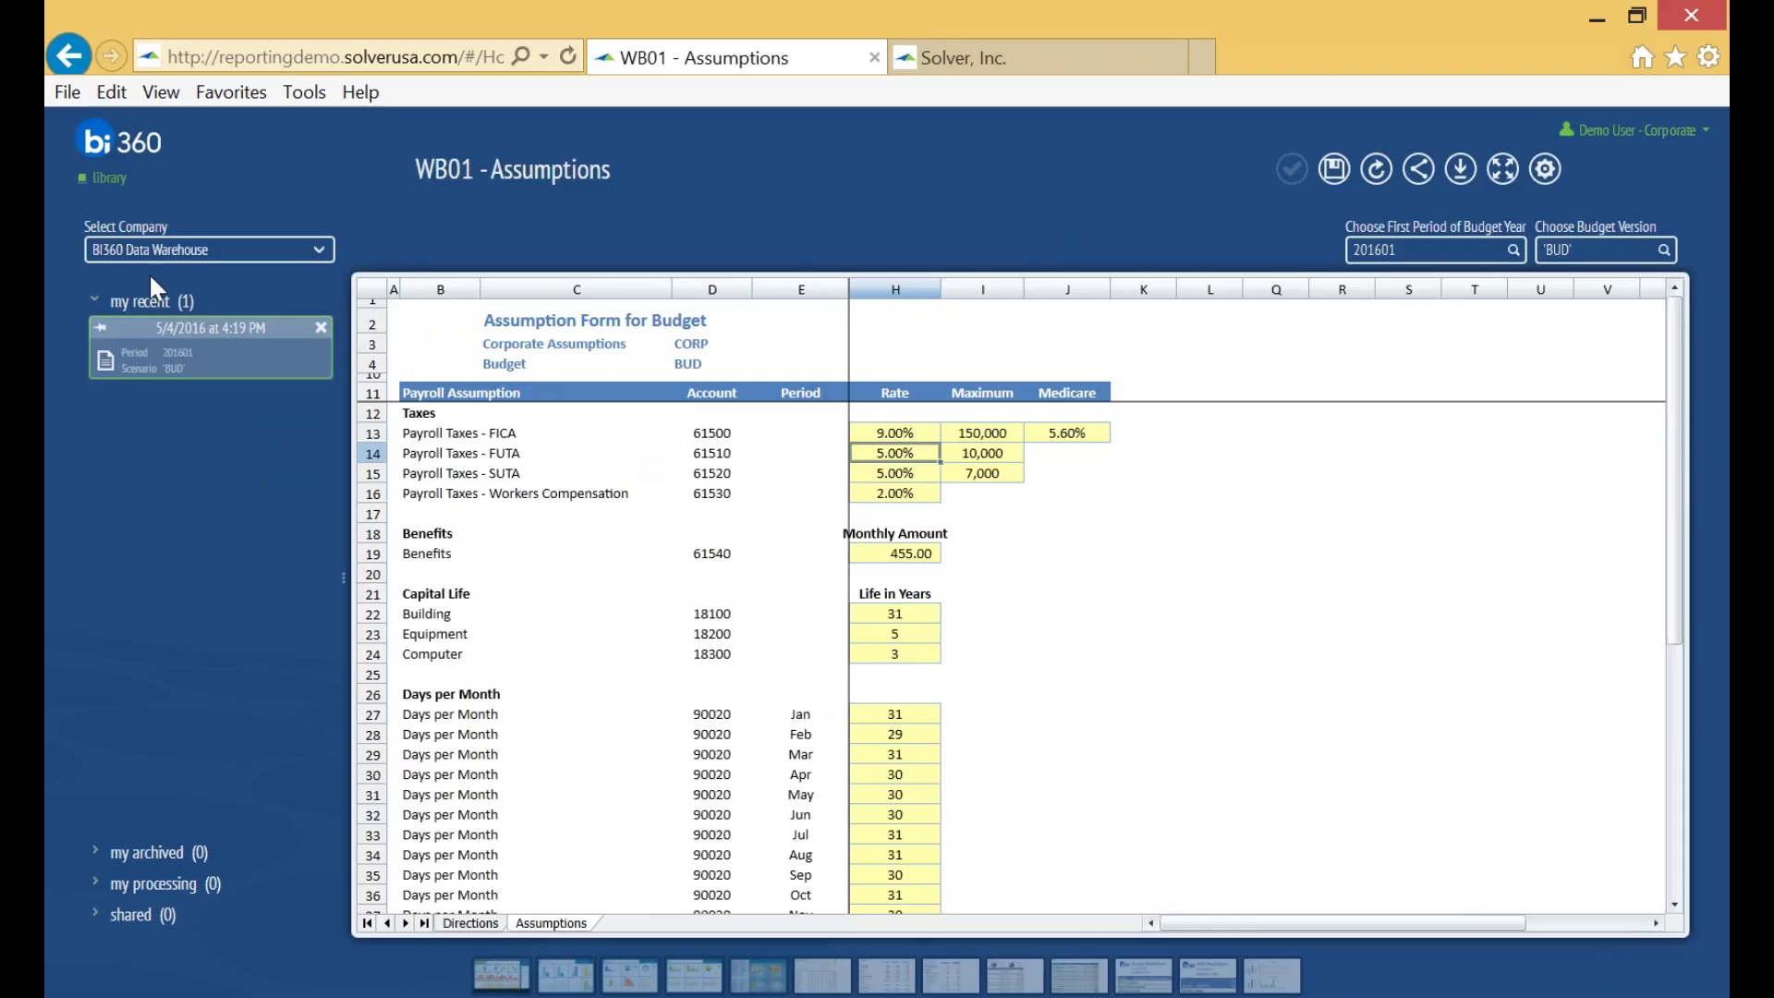
left_click(114, 184)
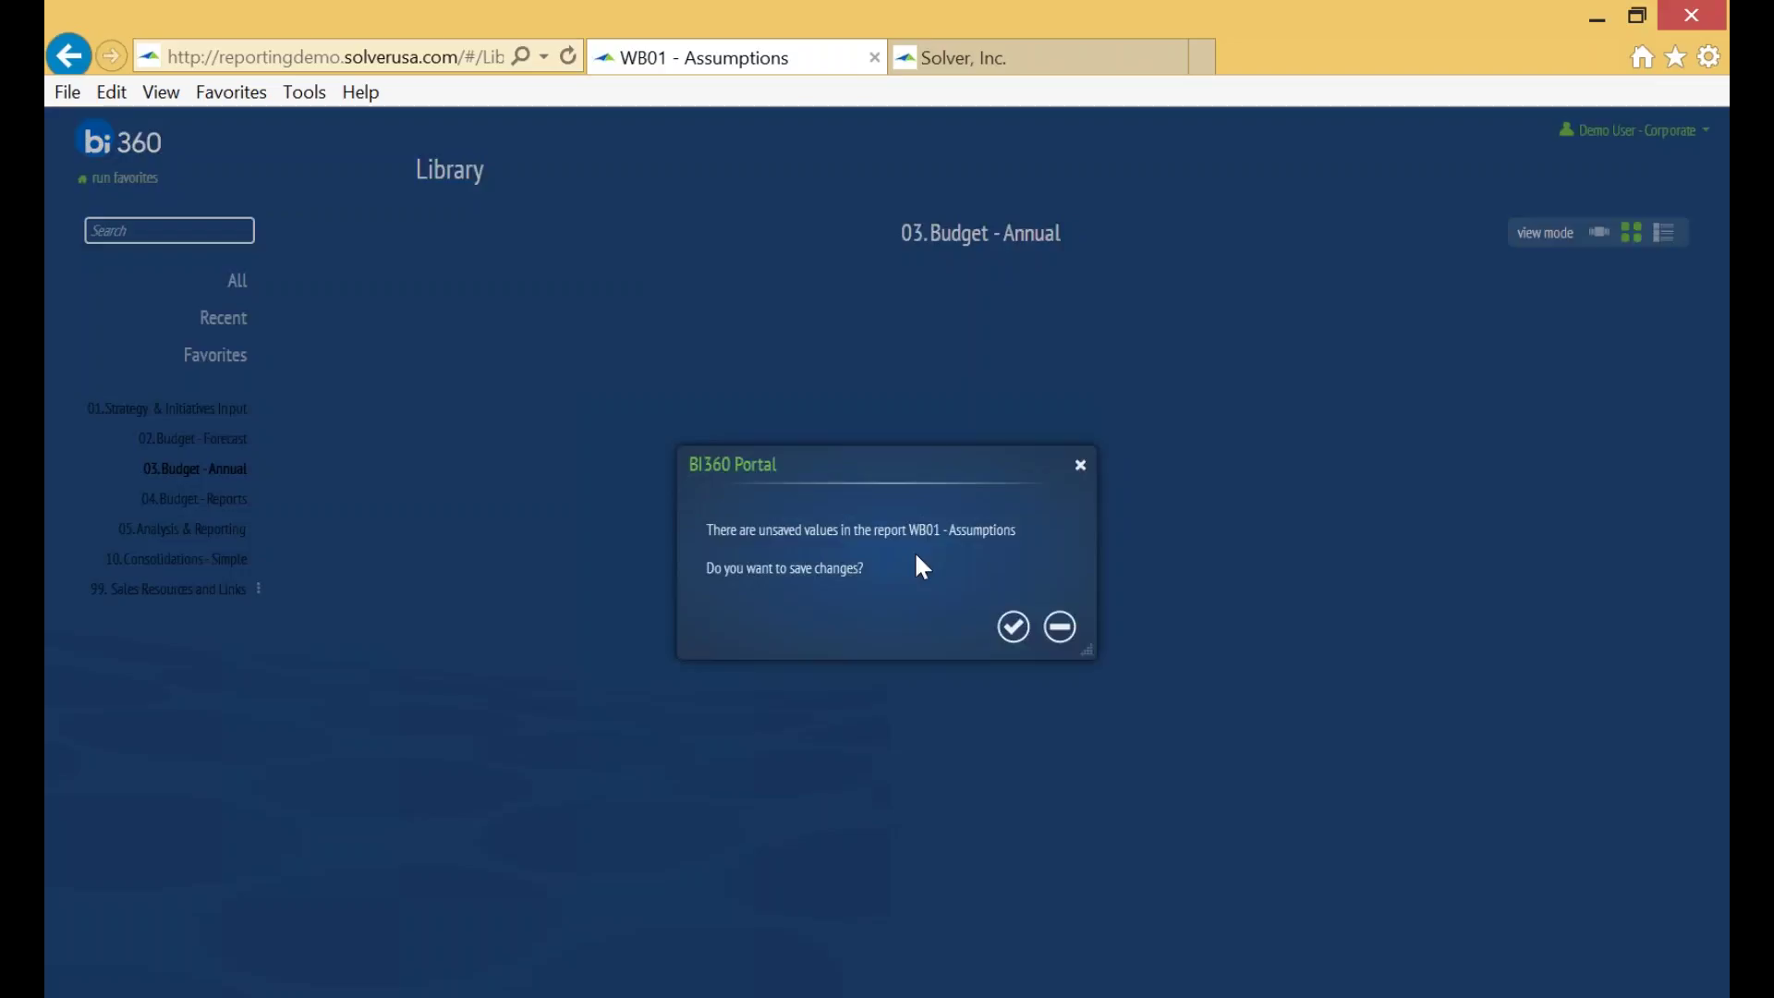
left_click(1057, 625)
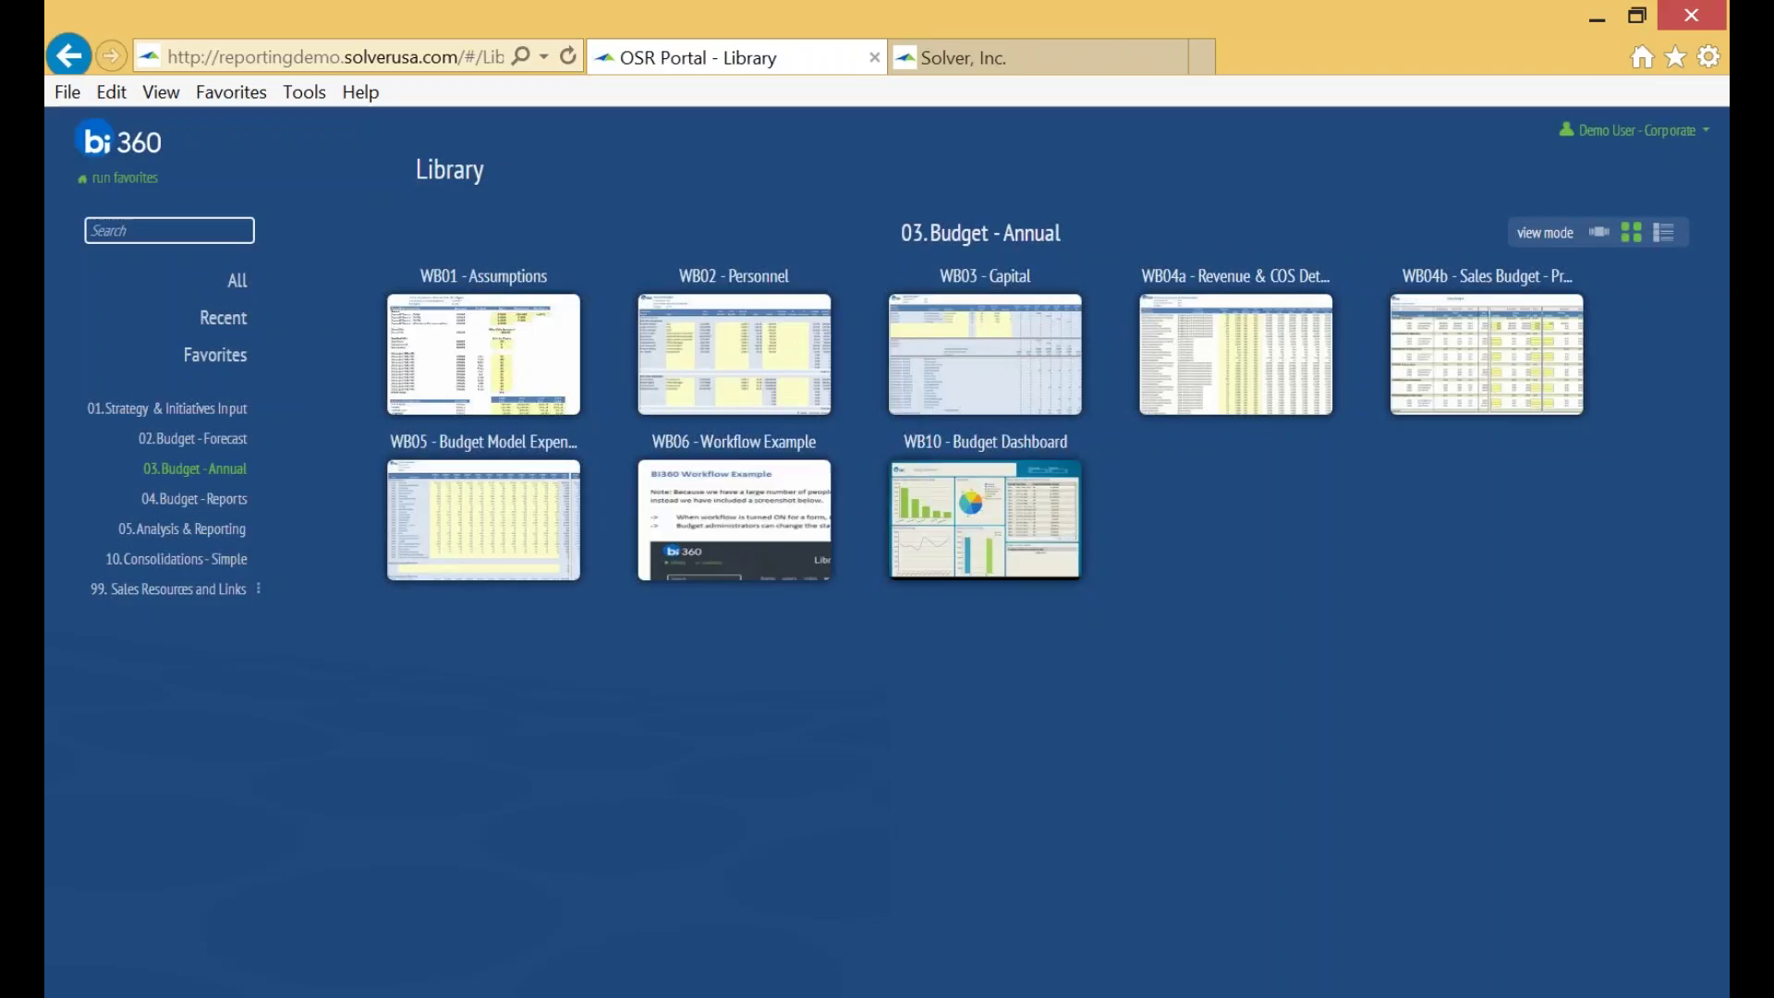
- Open the WB02 - Personnel form and the WB06 - Workflow Example from the library to view each, returning to the library
left_click(735, 356)
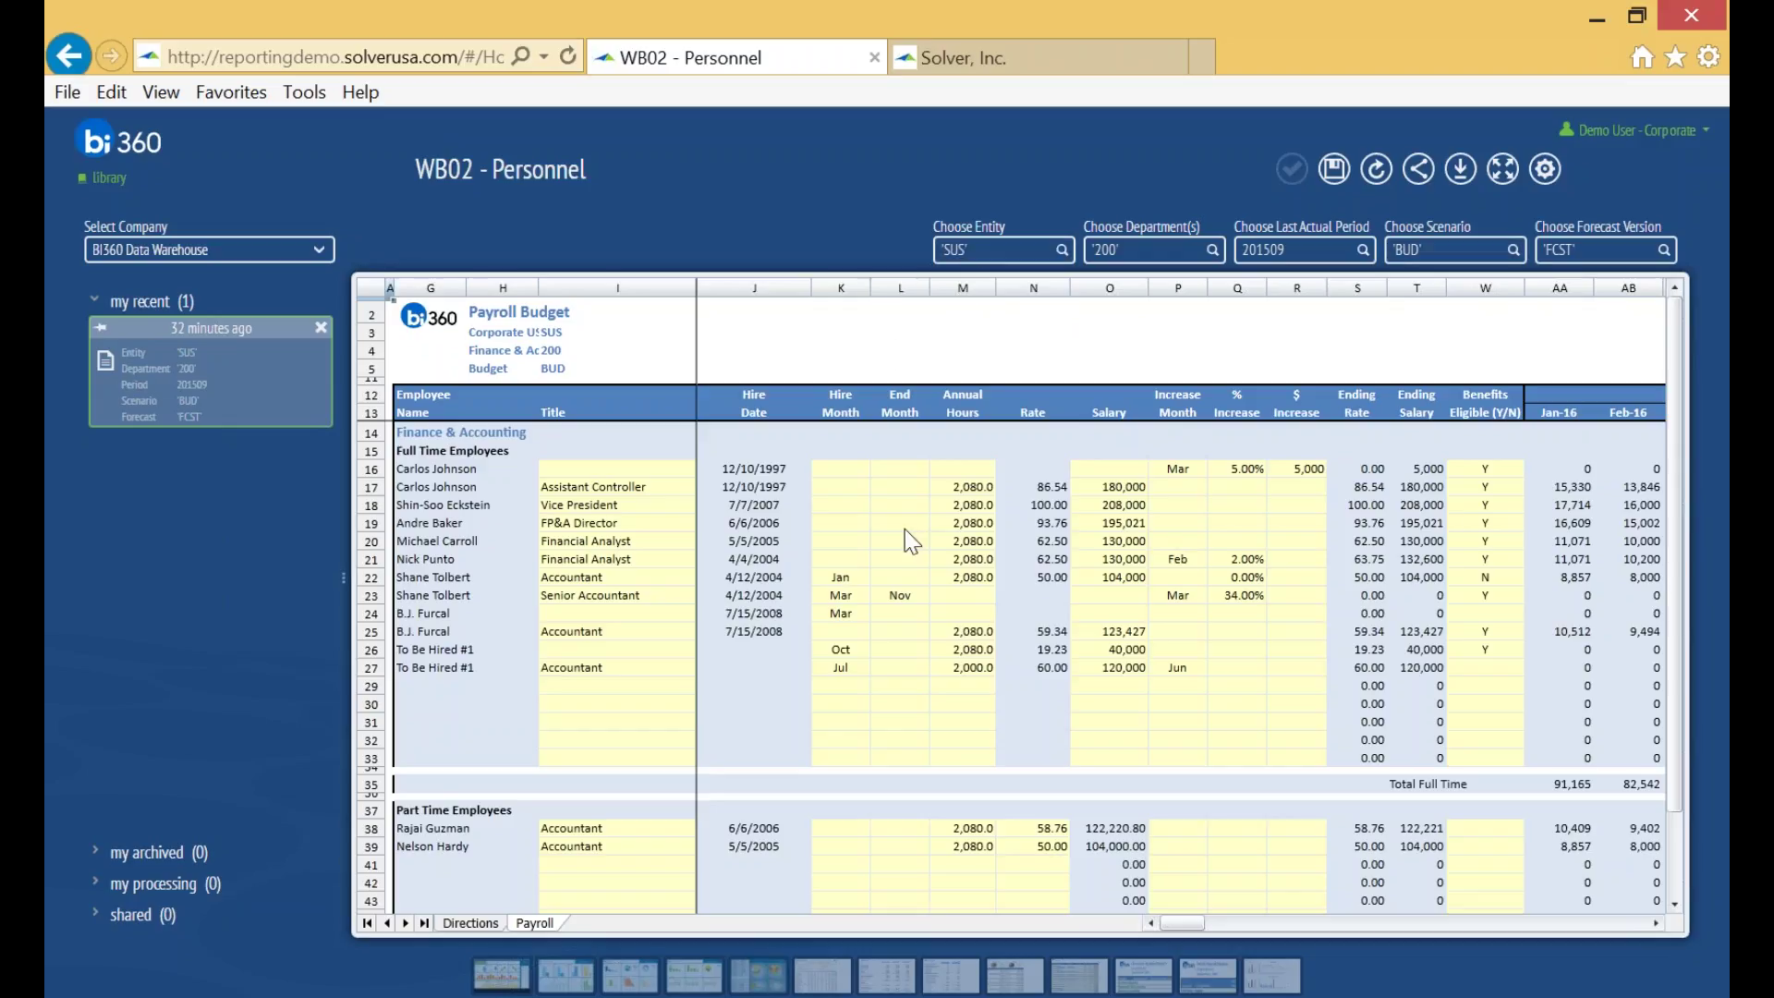
left_click(109, 178)
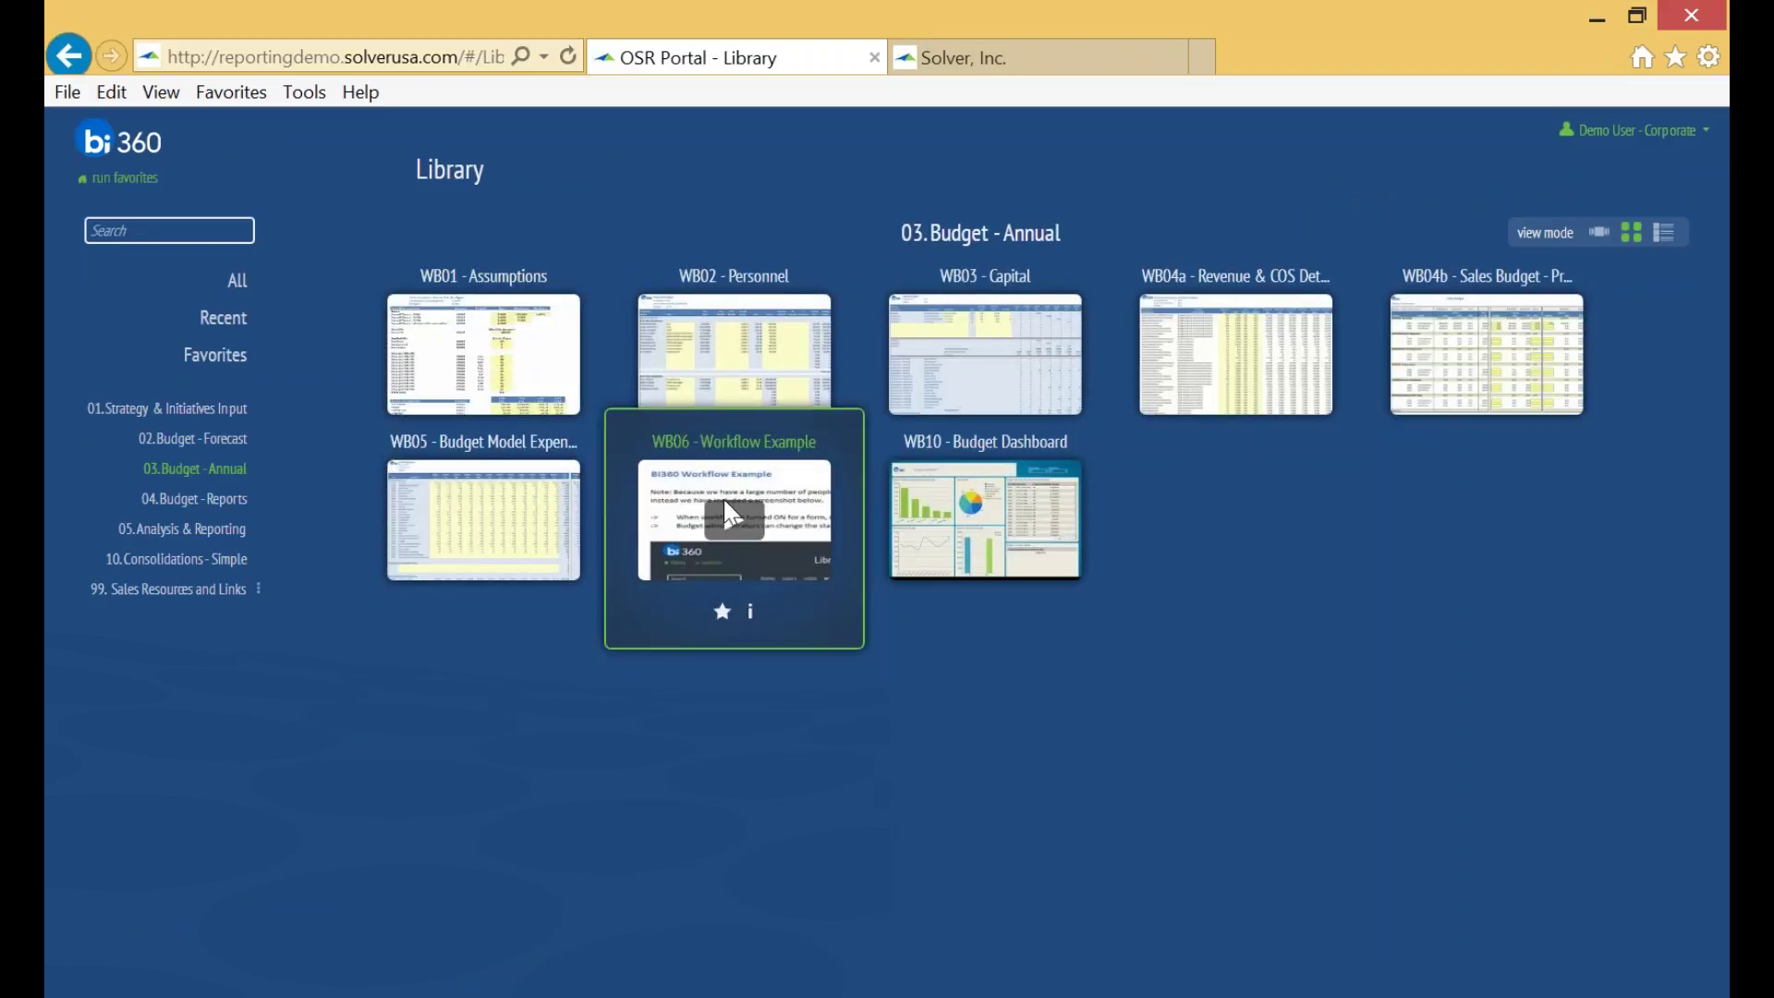
left_click(727, 510)
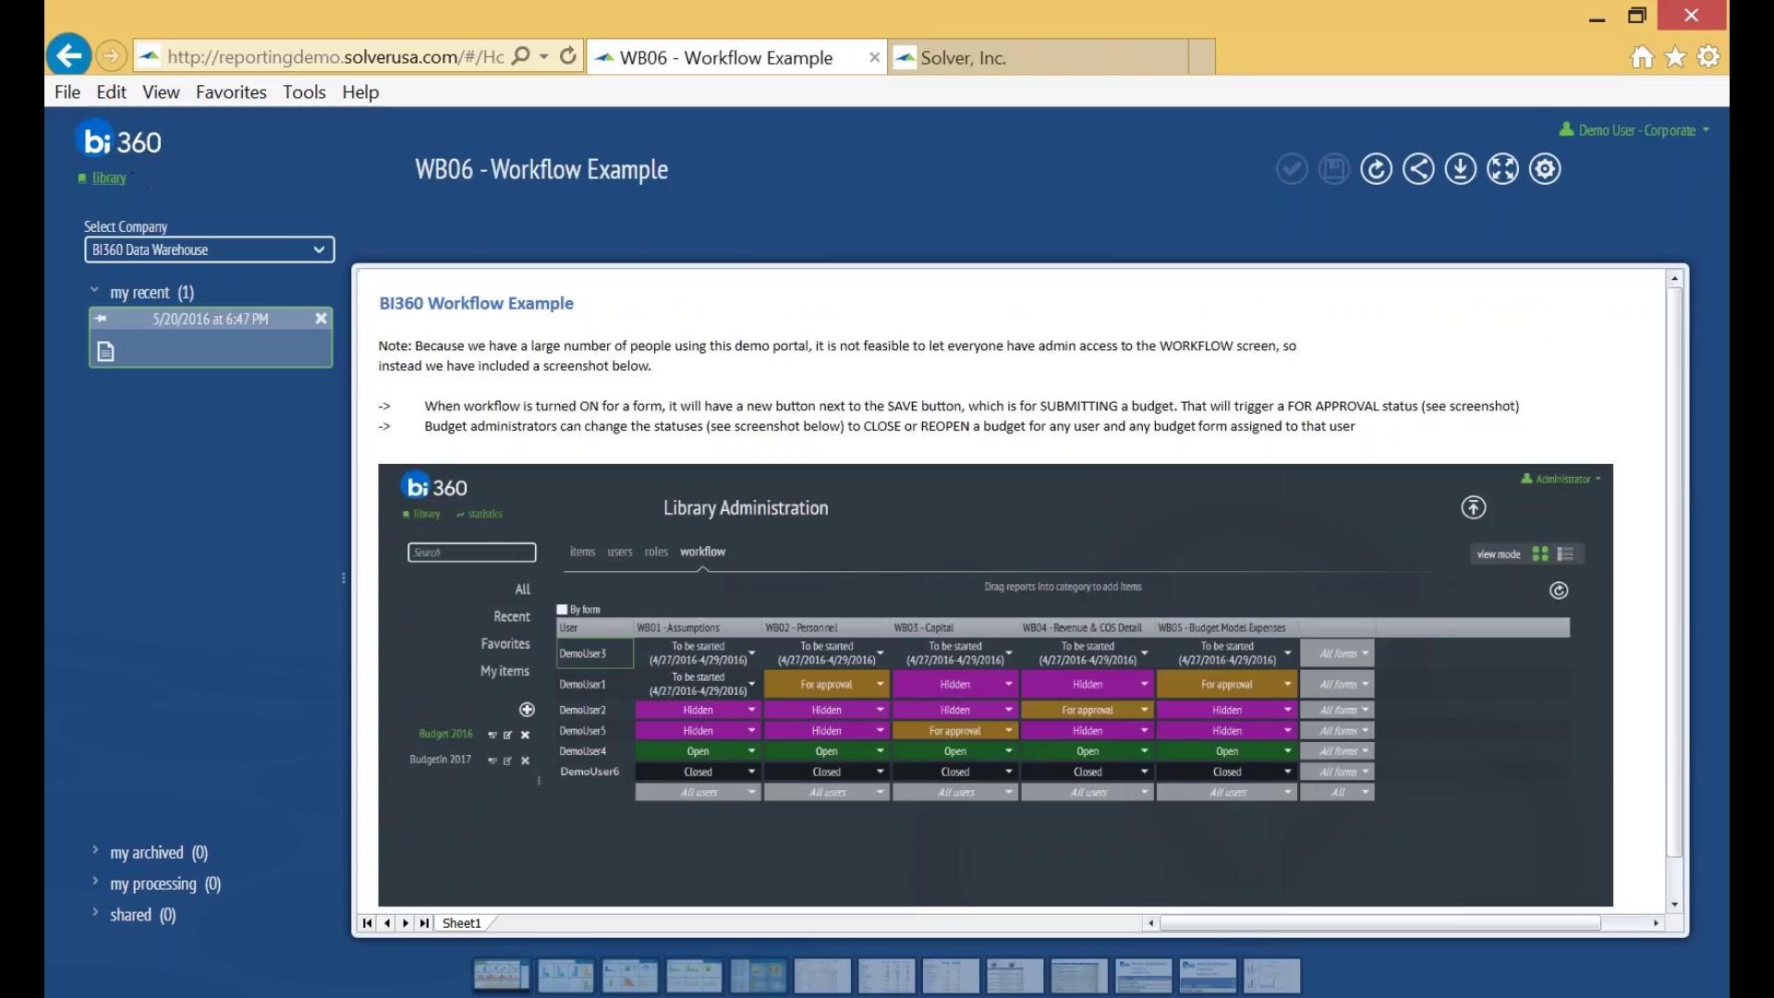
left_click(108, 178)
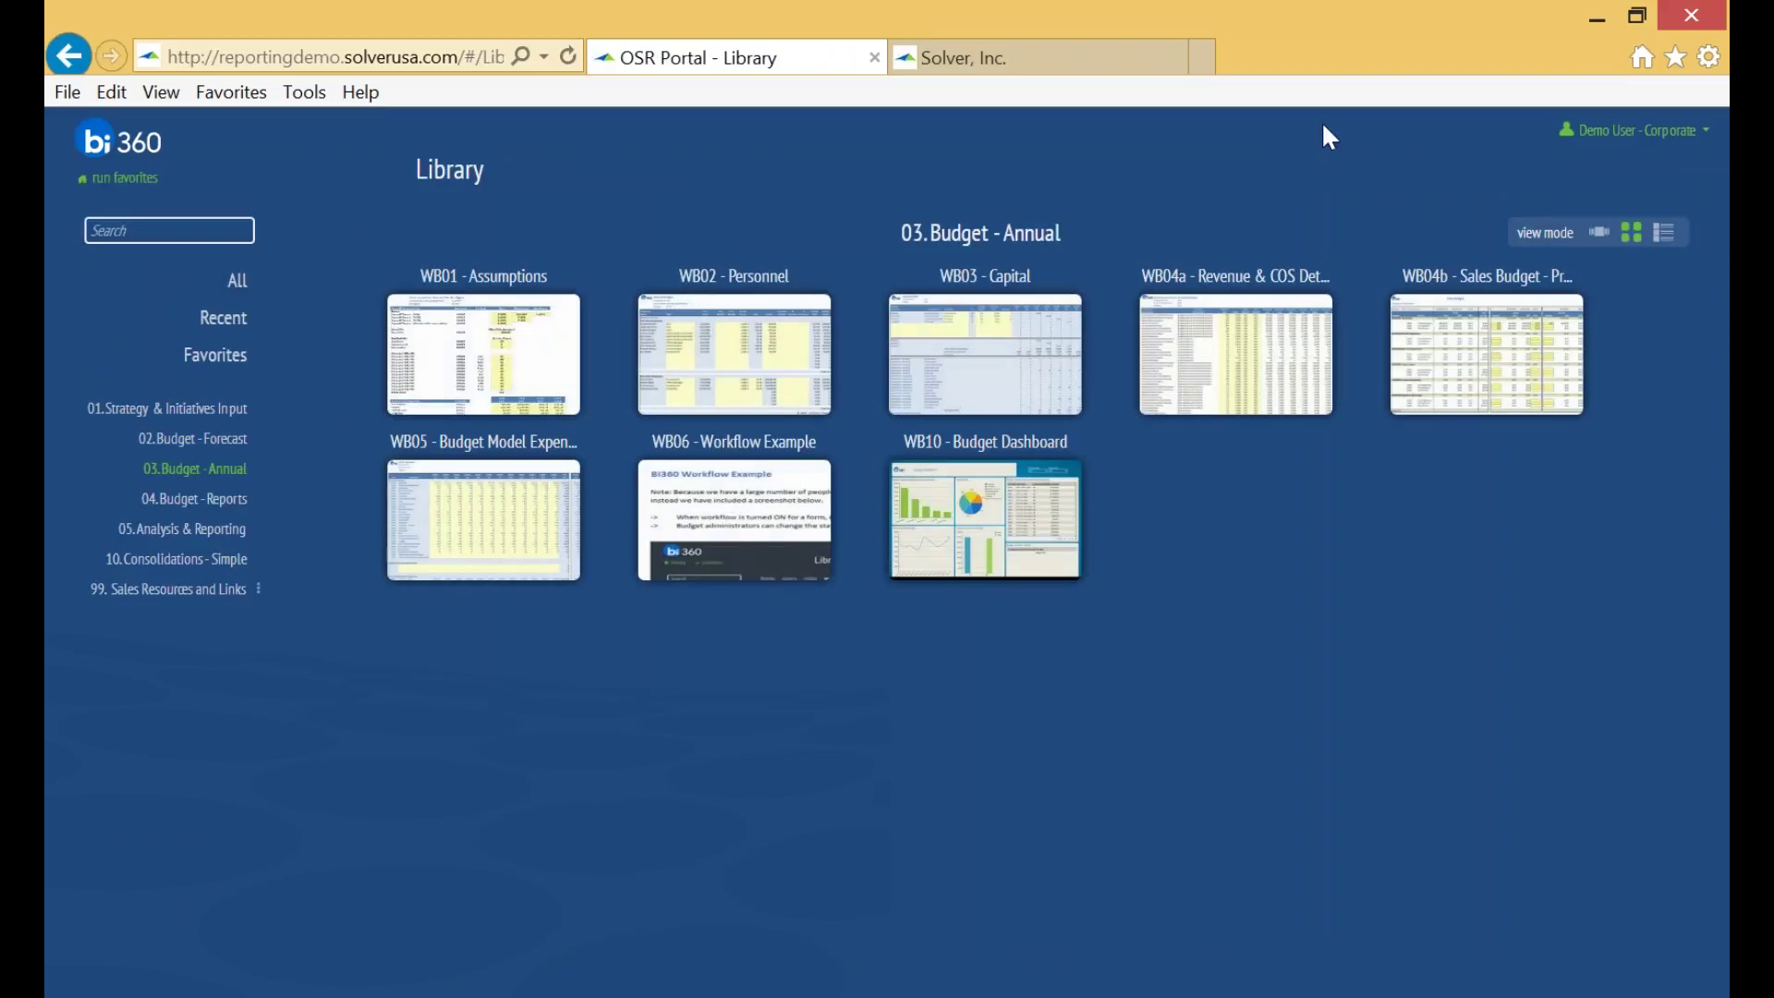
left_click(1644, 138)
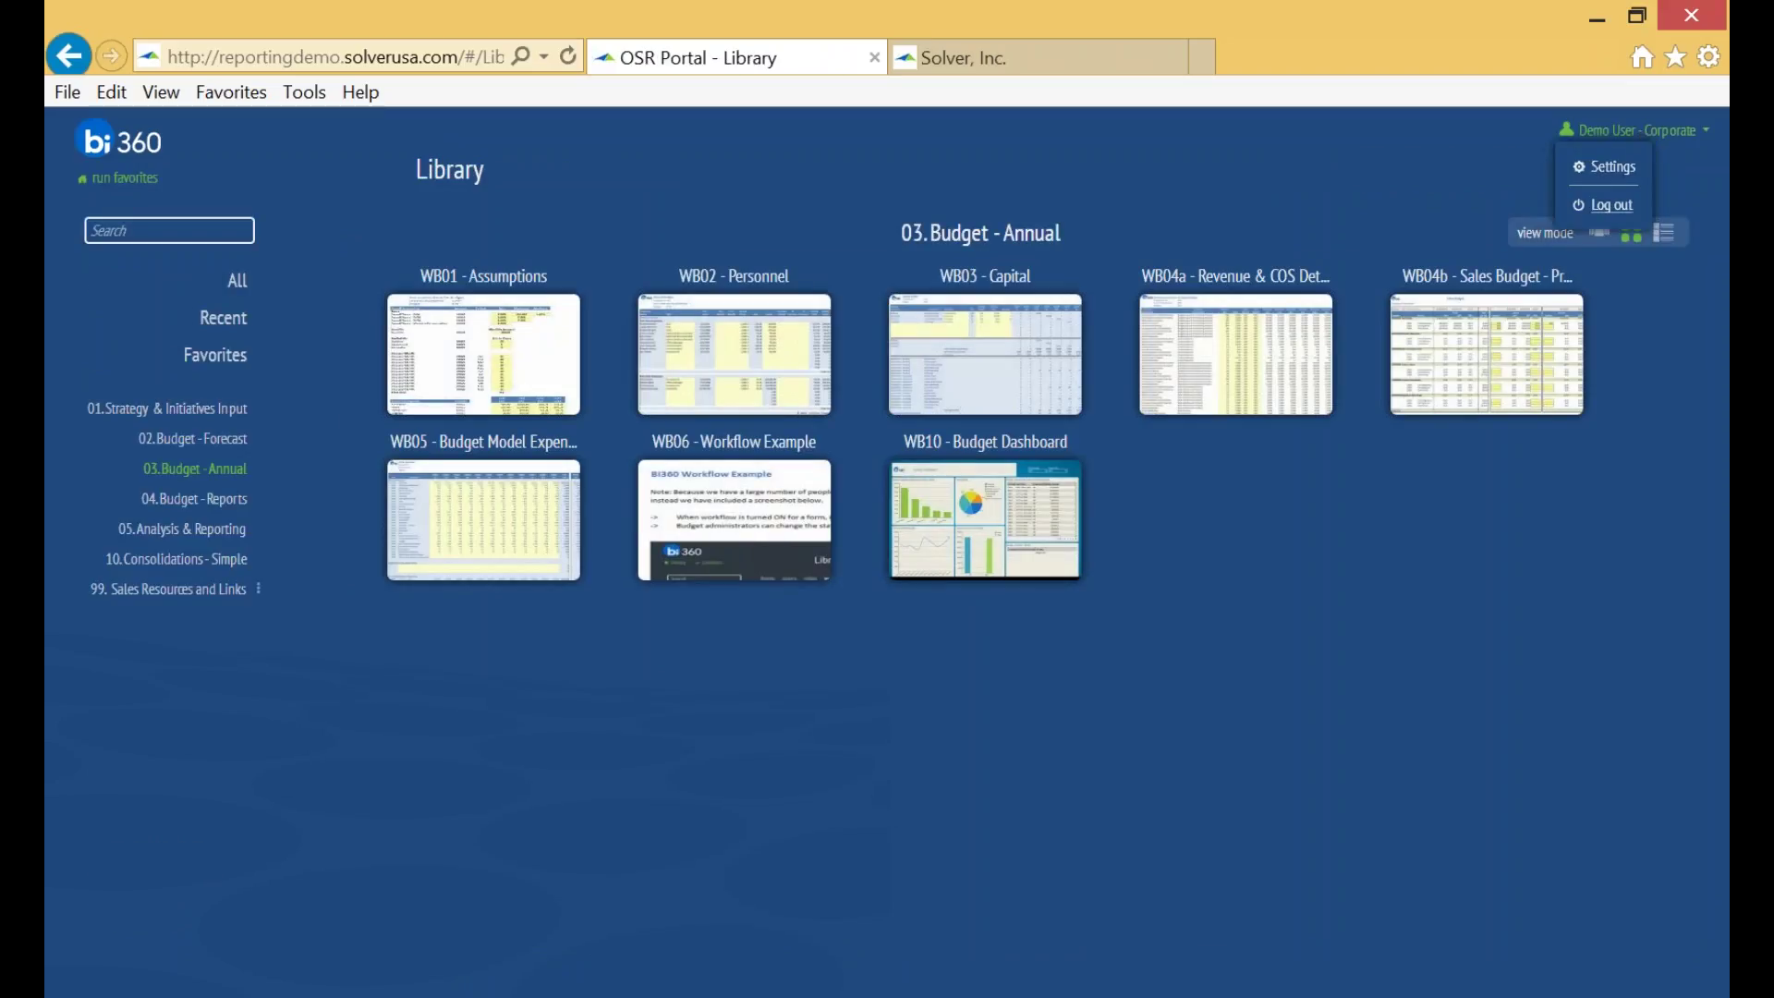
left_click(1603, 204)
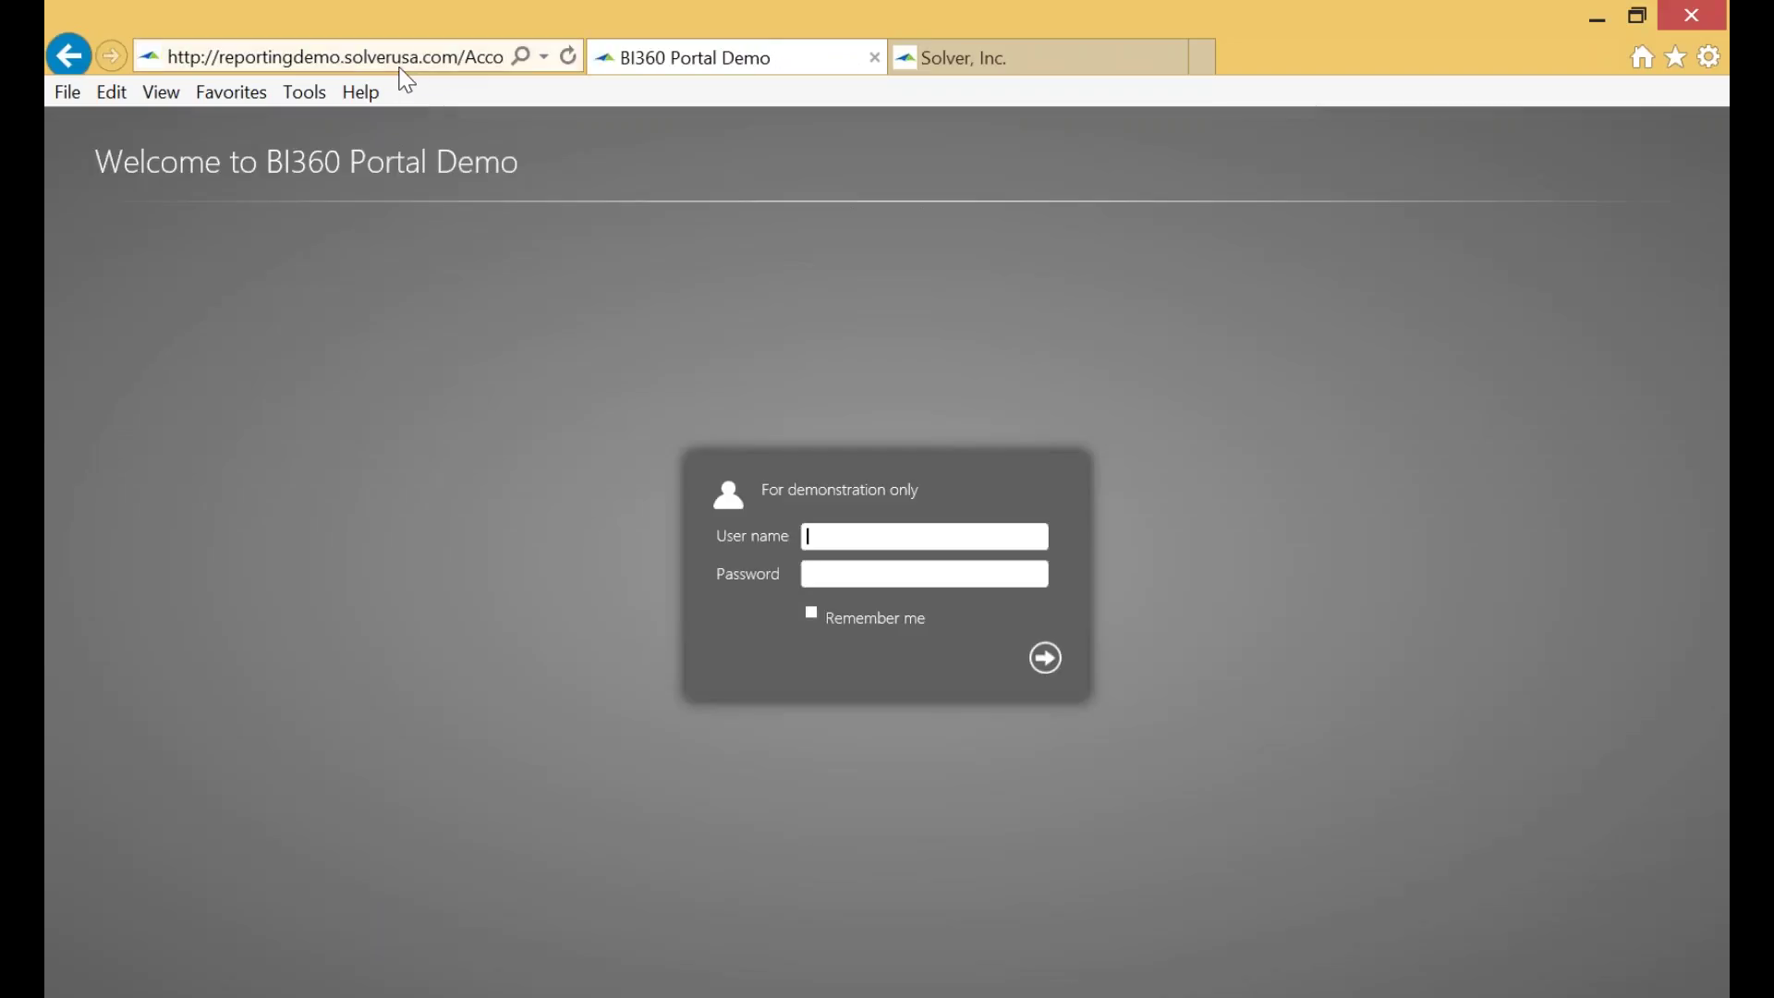
key("Down")
type("slbu")
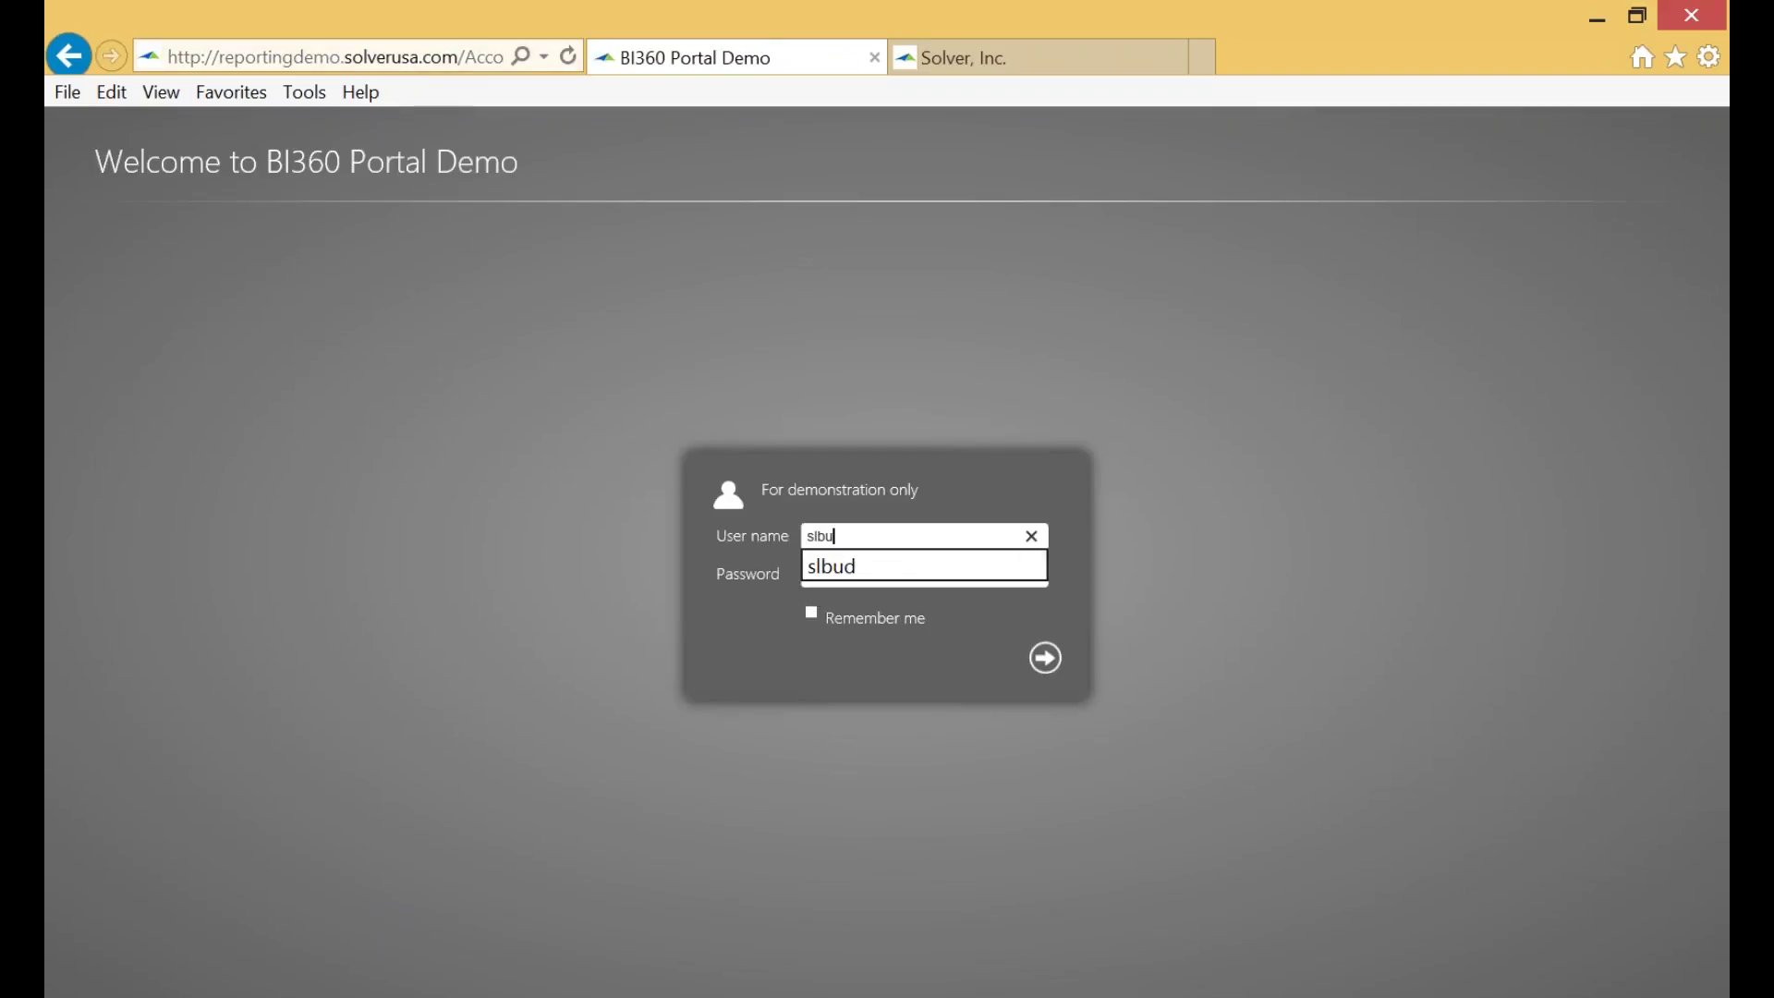
left_click(855, 571)
left_click(863, 574)
type("•••••")
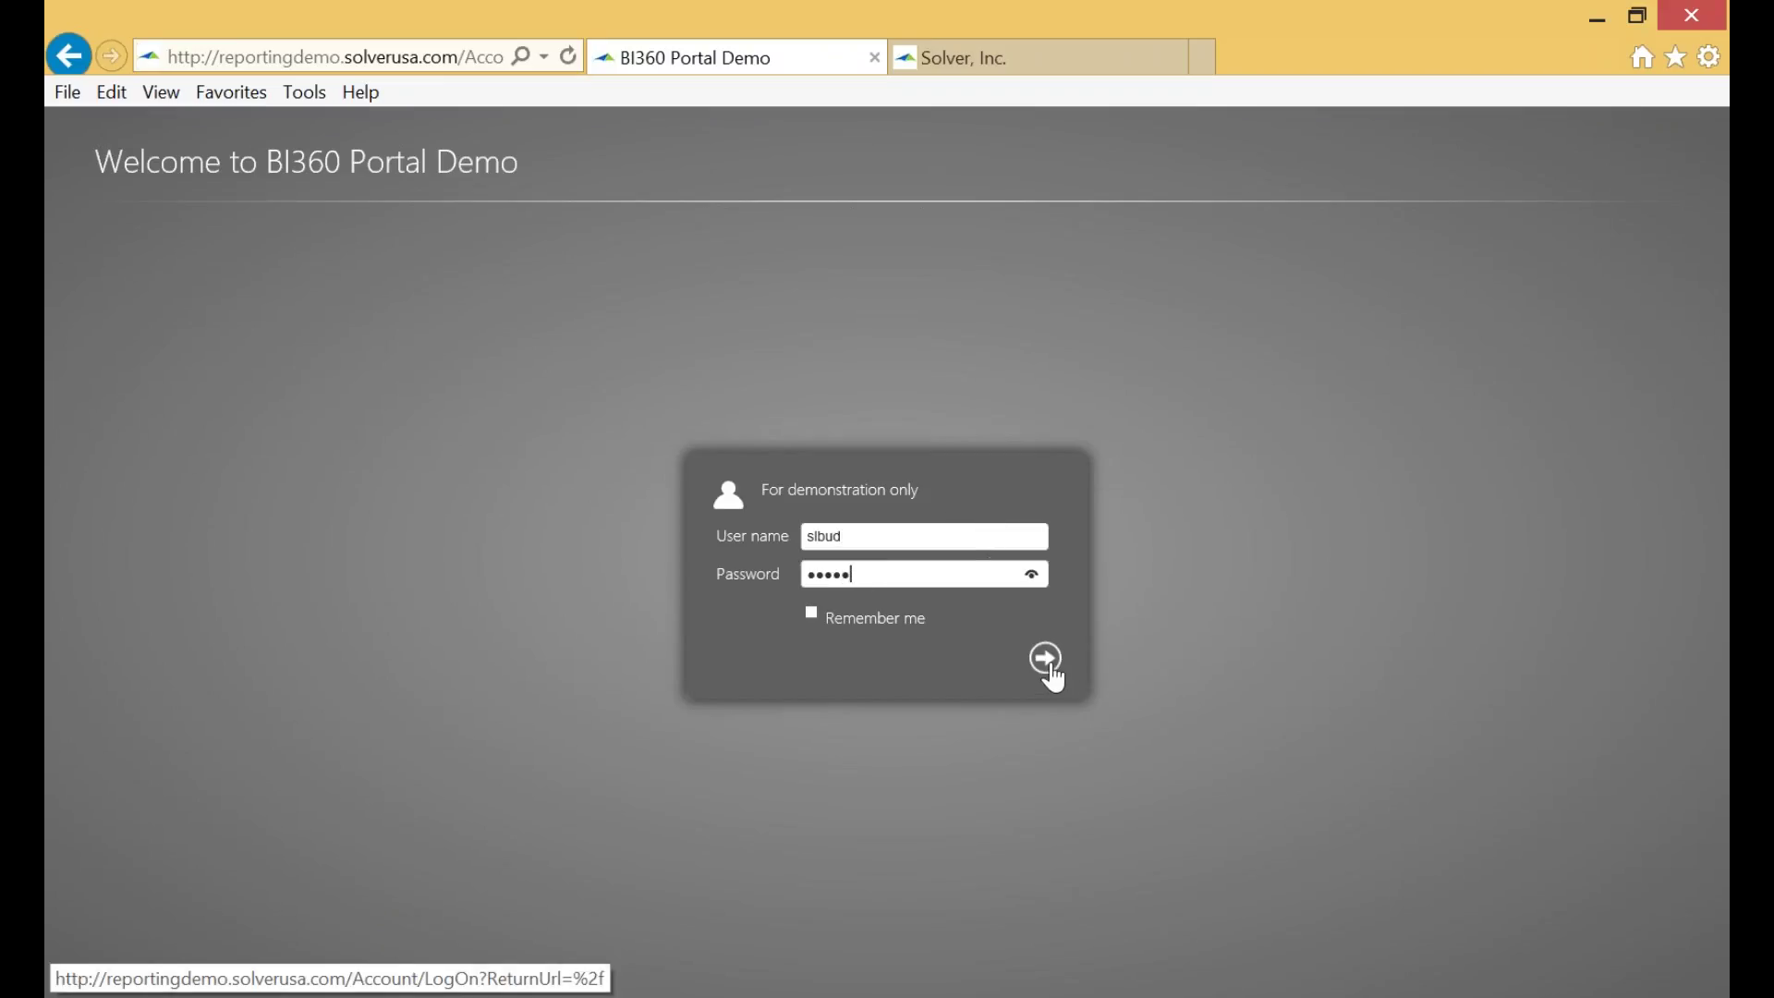
left_click(1046, 668)
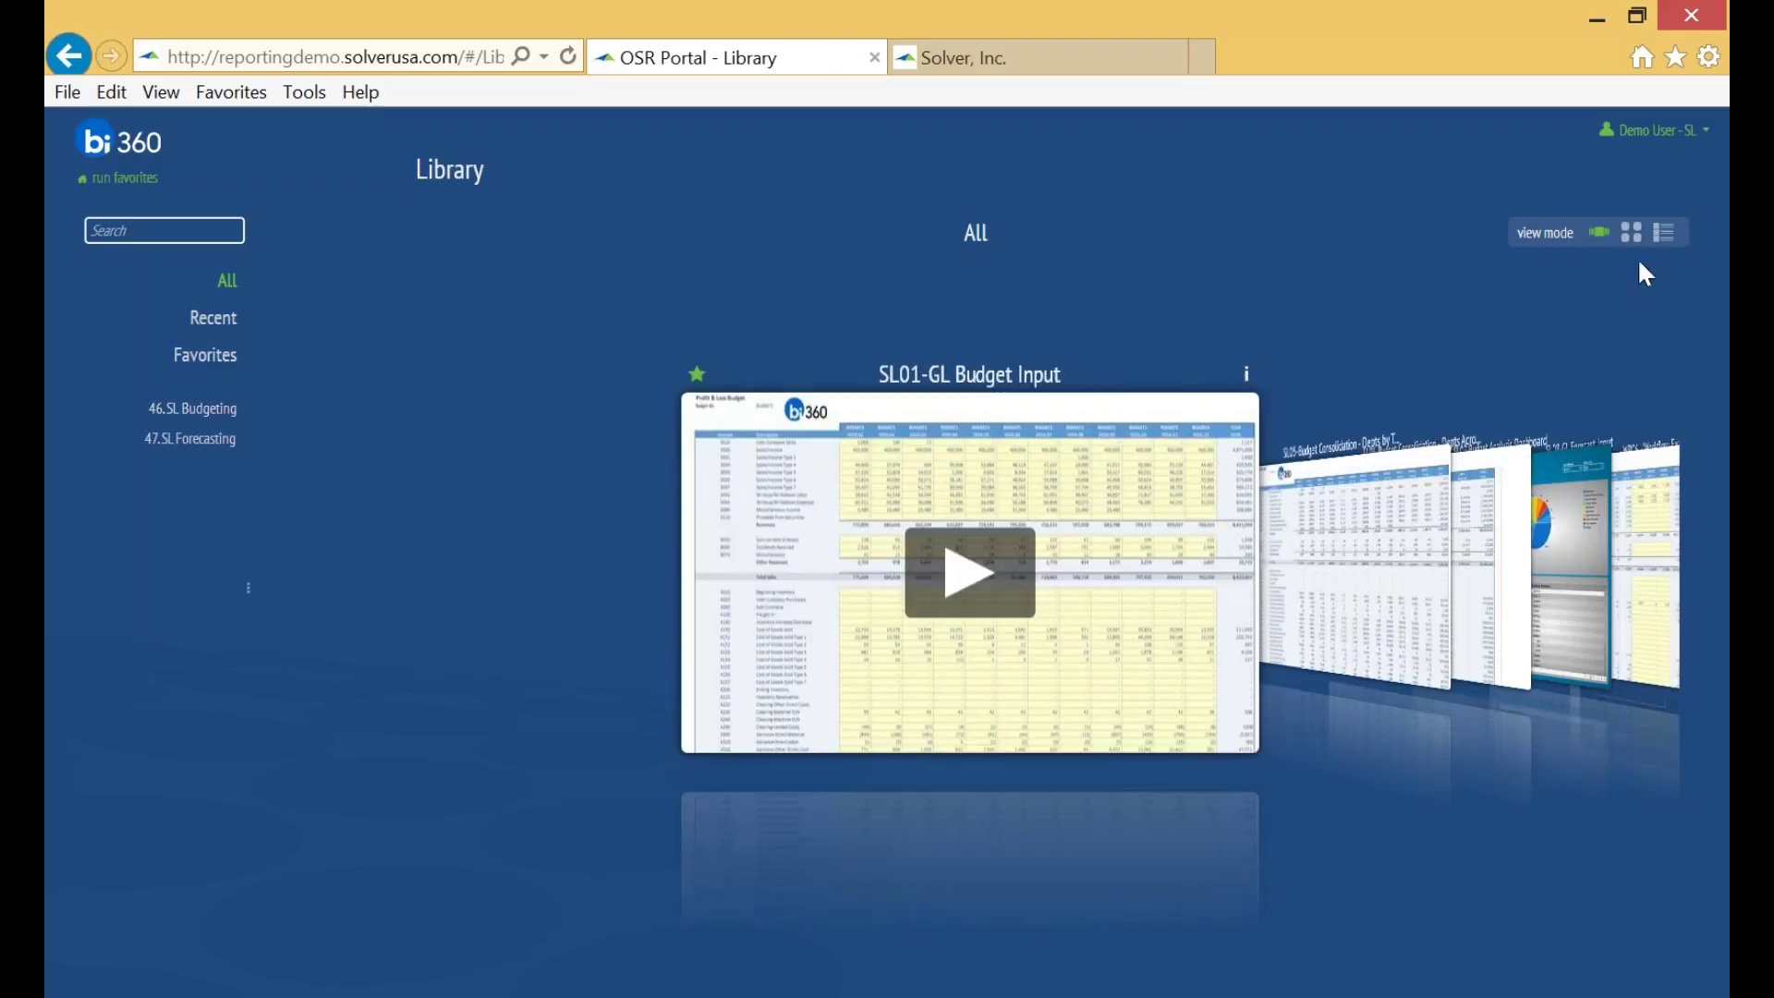
- Show the library as a thumbnail grid and open the SL01-GL Budget Input form
left_click(1631, 232)
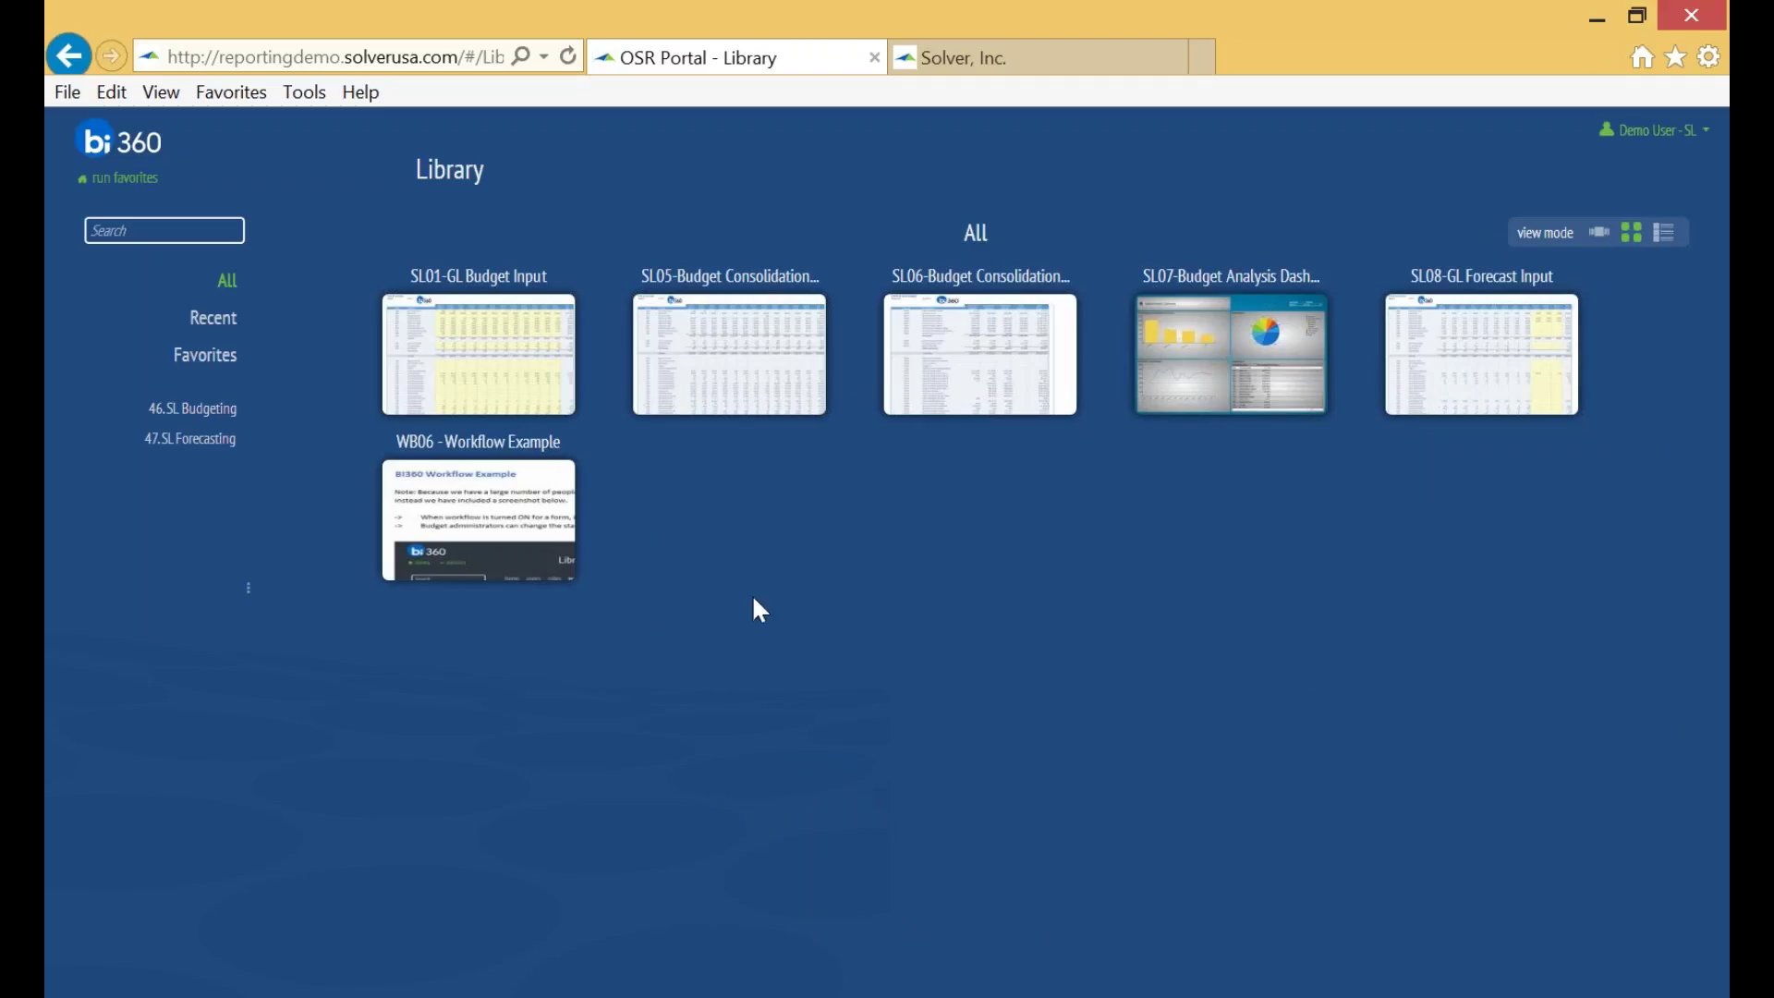
mouse_move(518, 319)
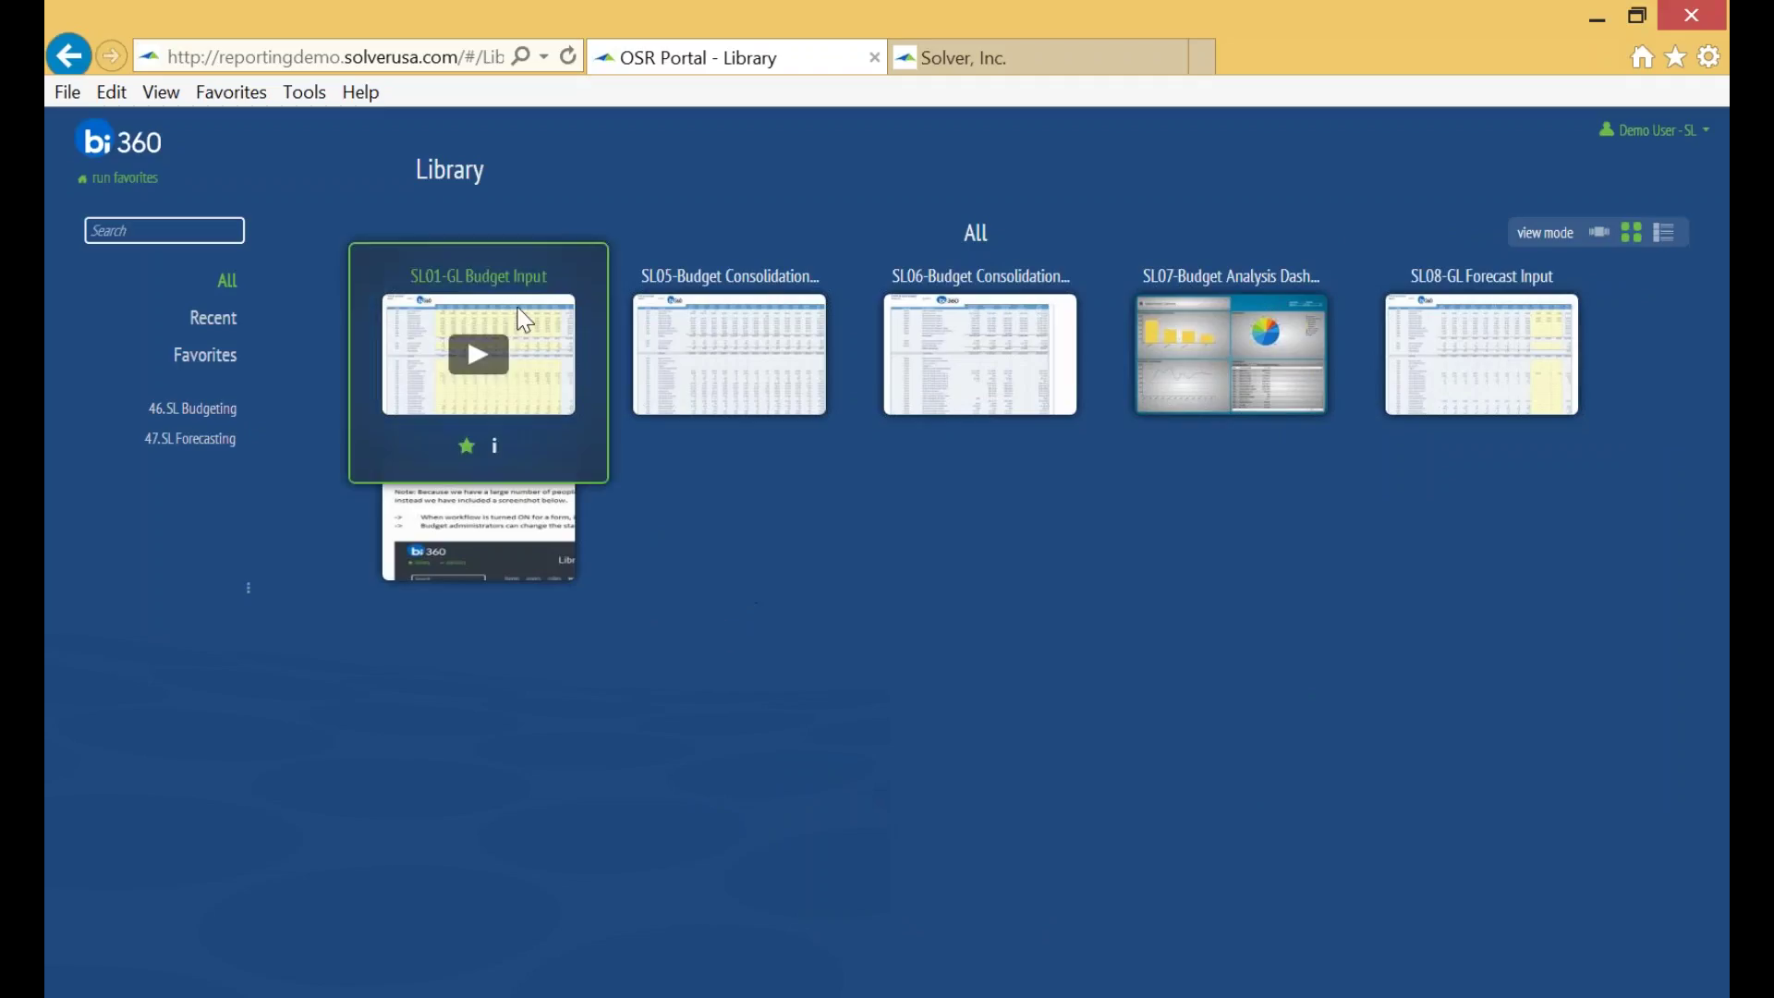
left_click(496, 363)
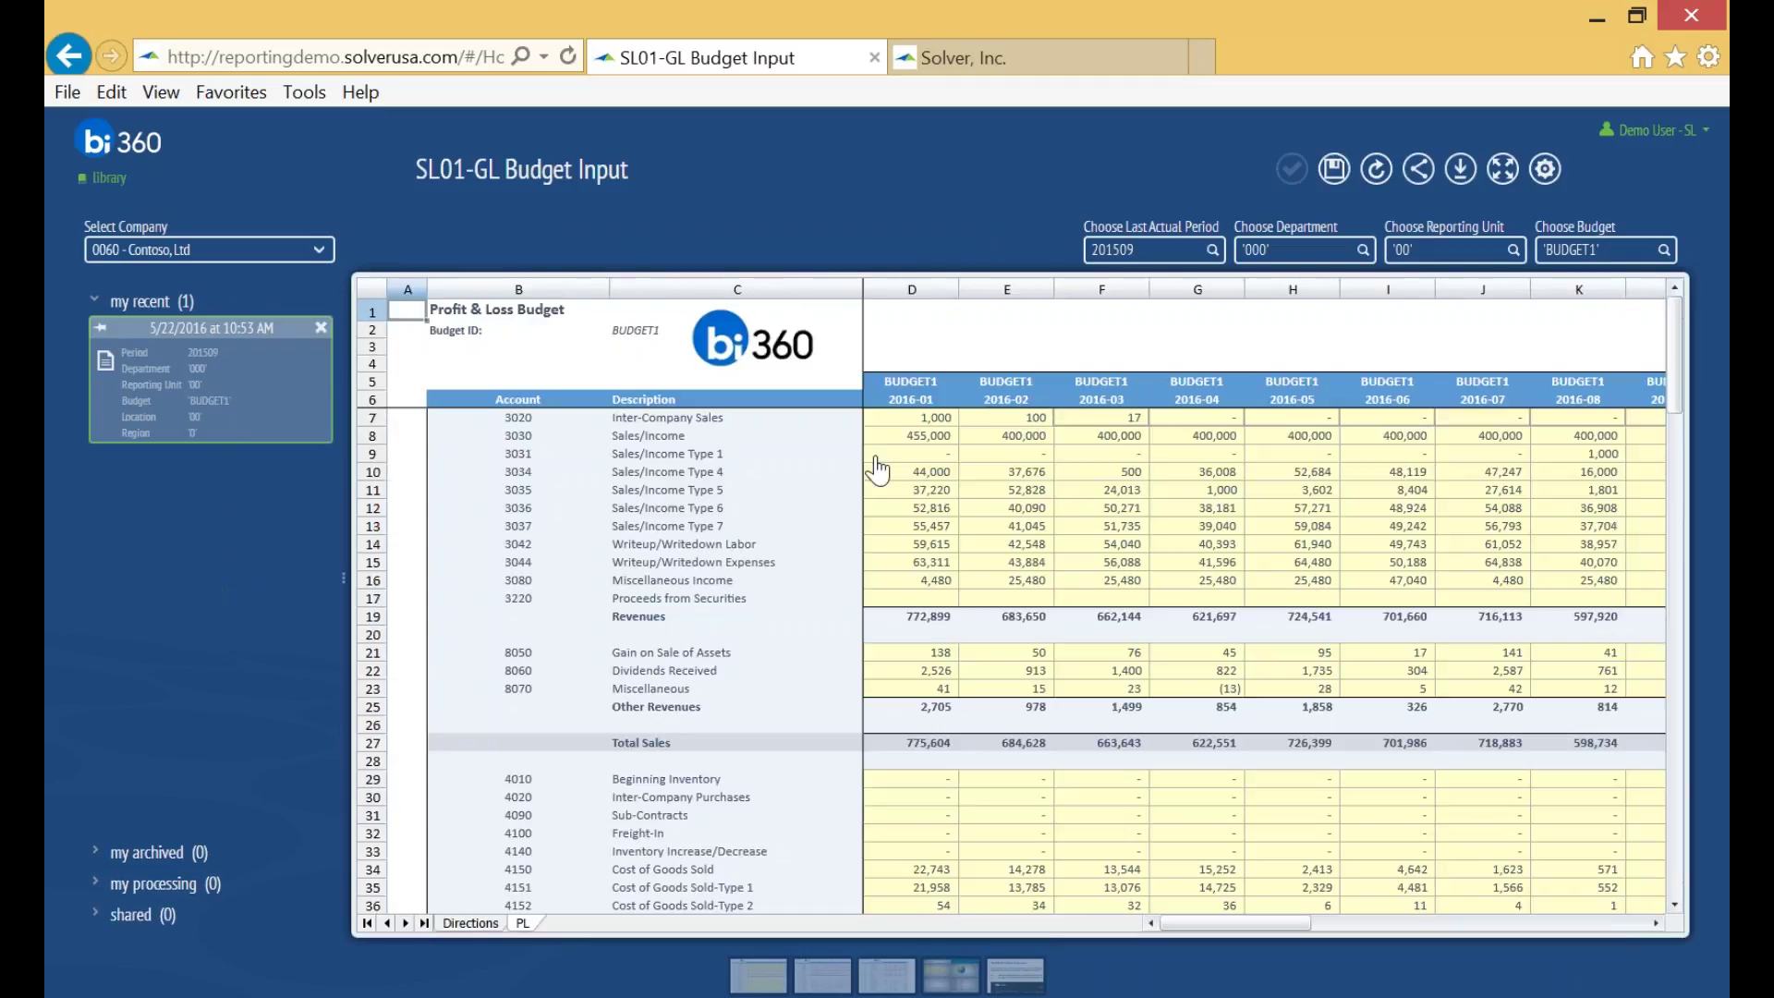
- View the line-item detail of the 2016-01 Inter-Company Sales budget and return to the library
double_click(893, 425)
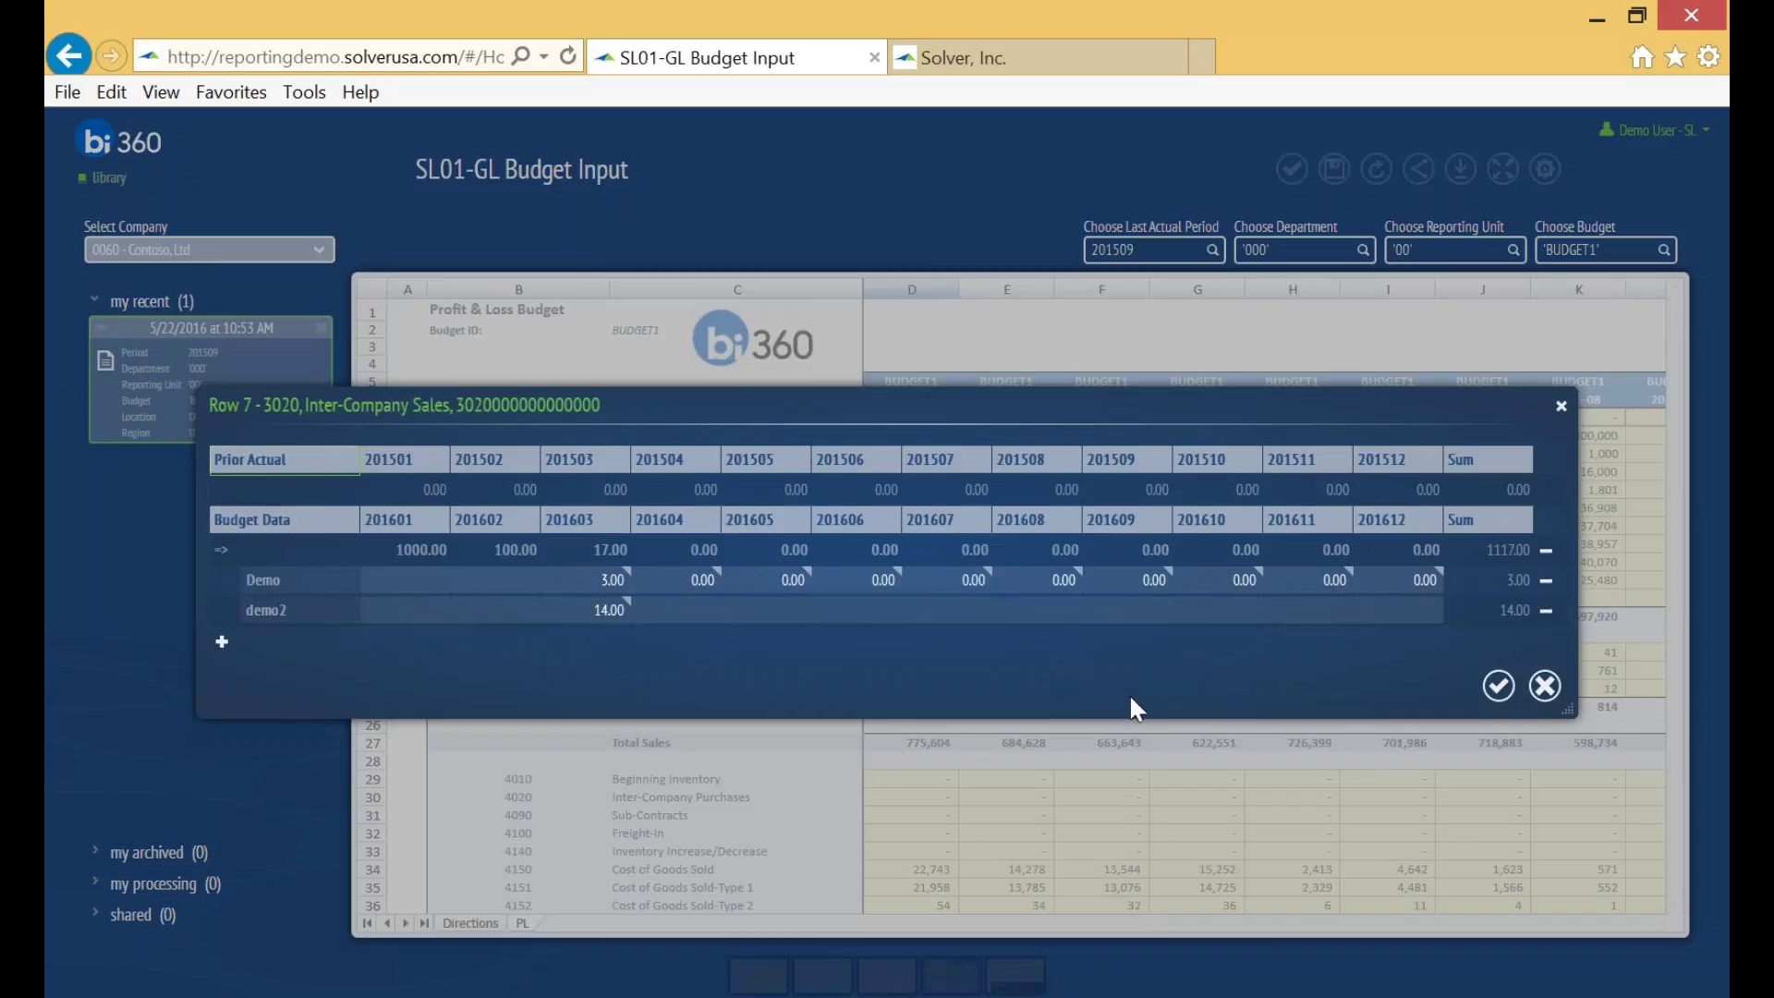
left_click(1560, 409)
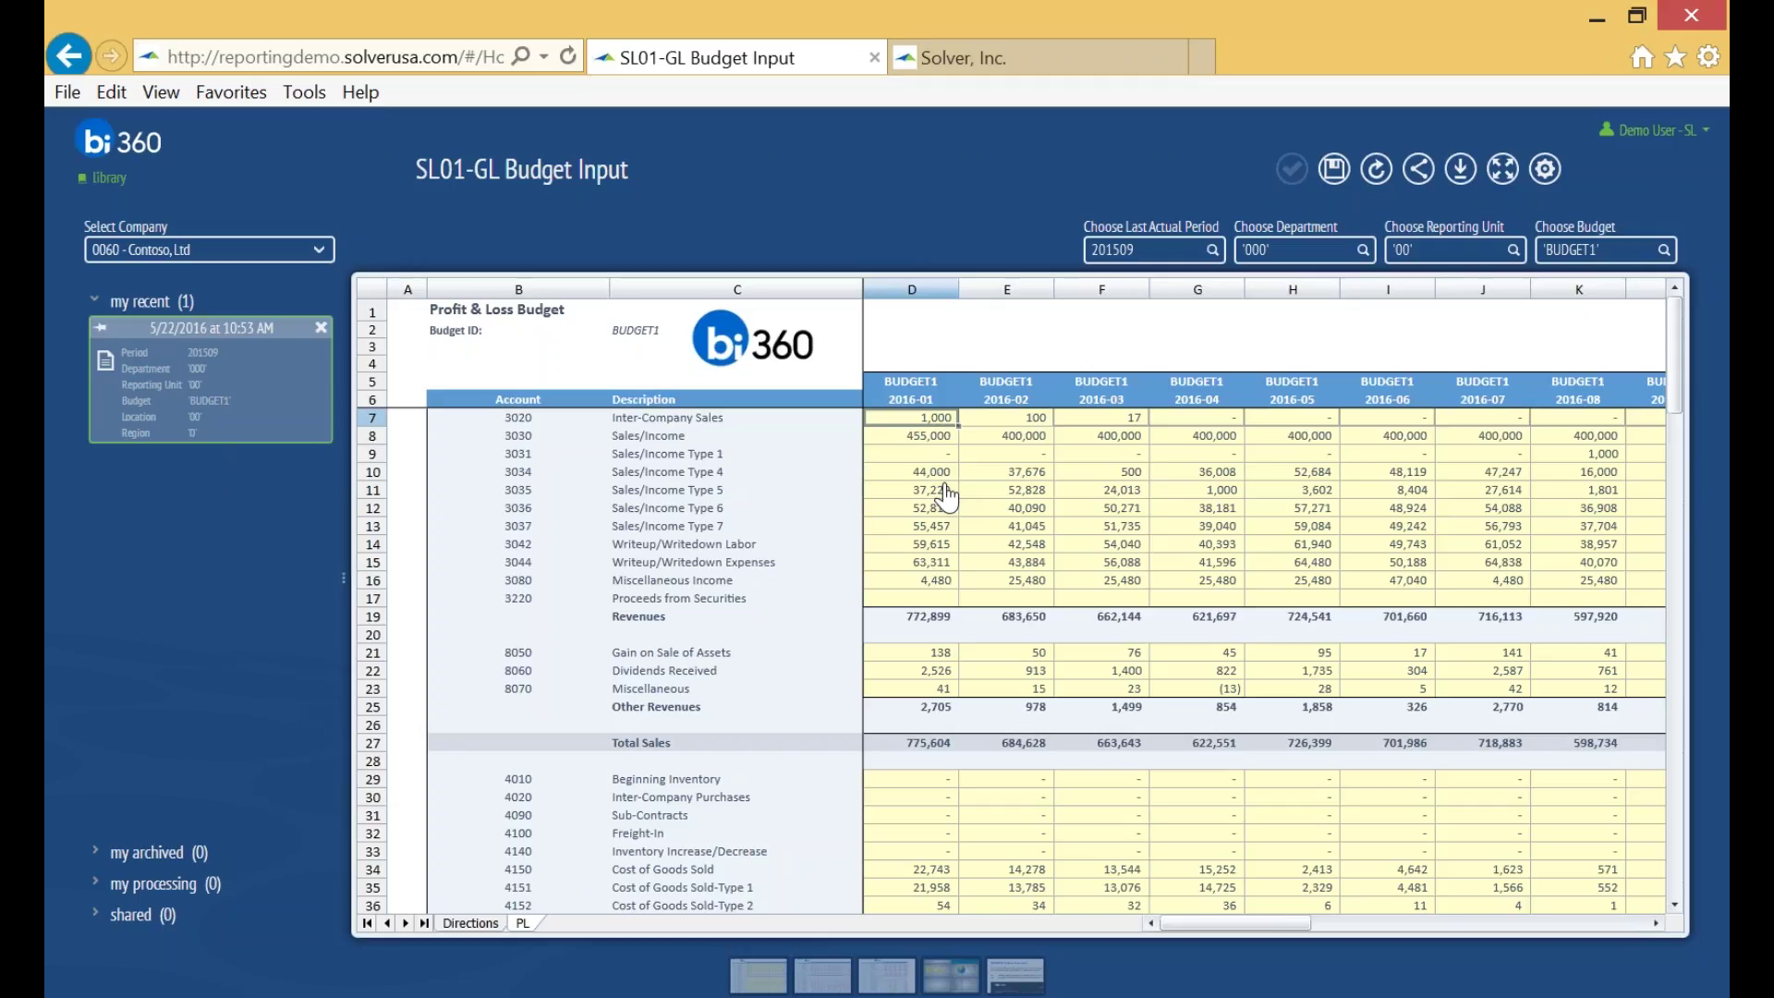
left_click(111, 177)
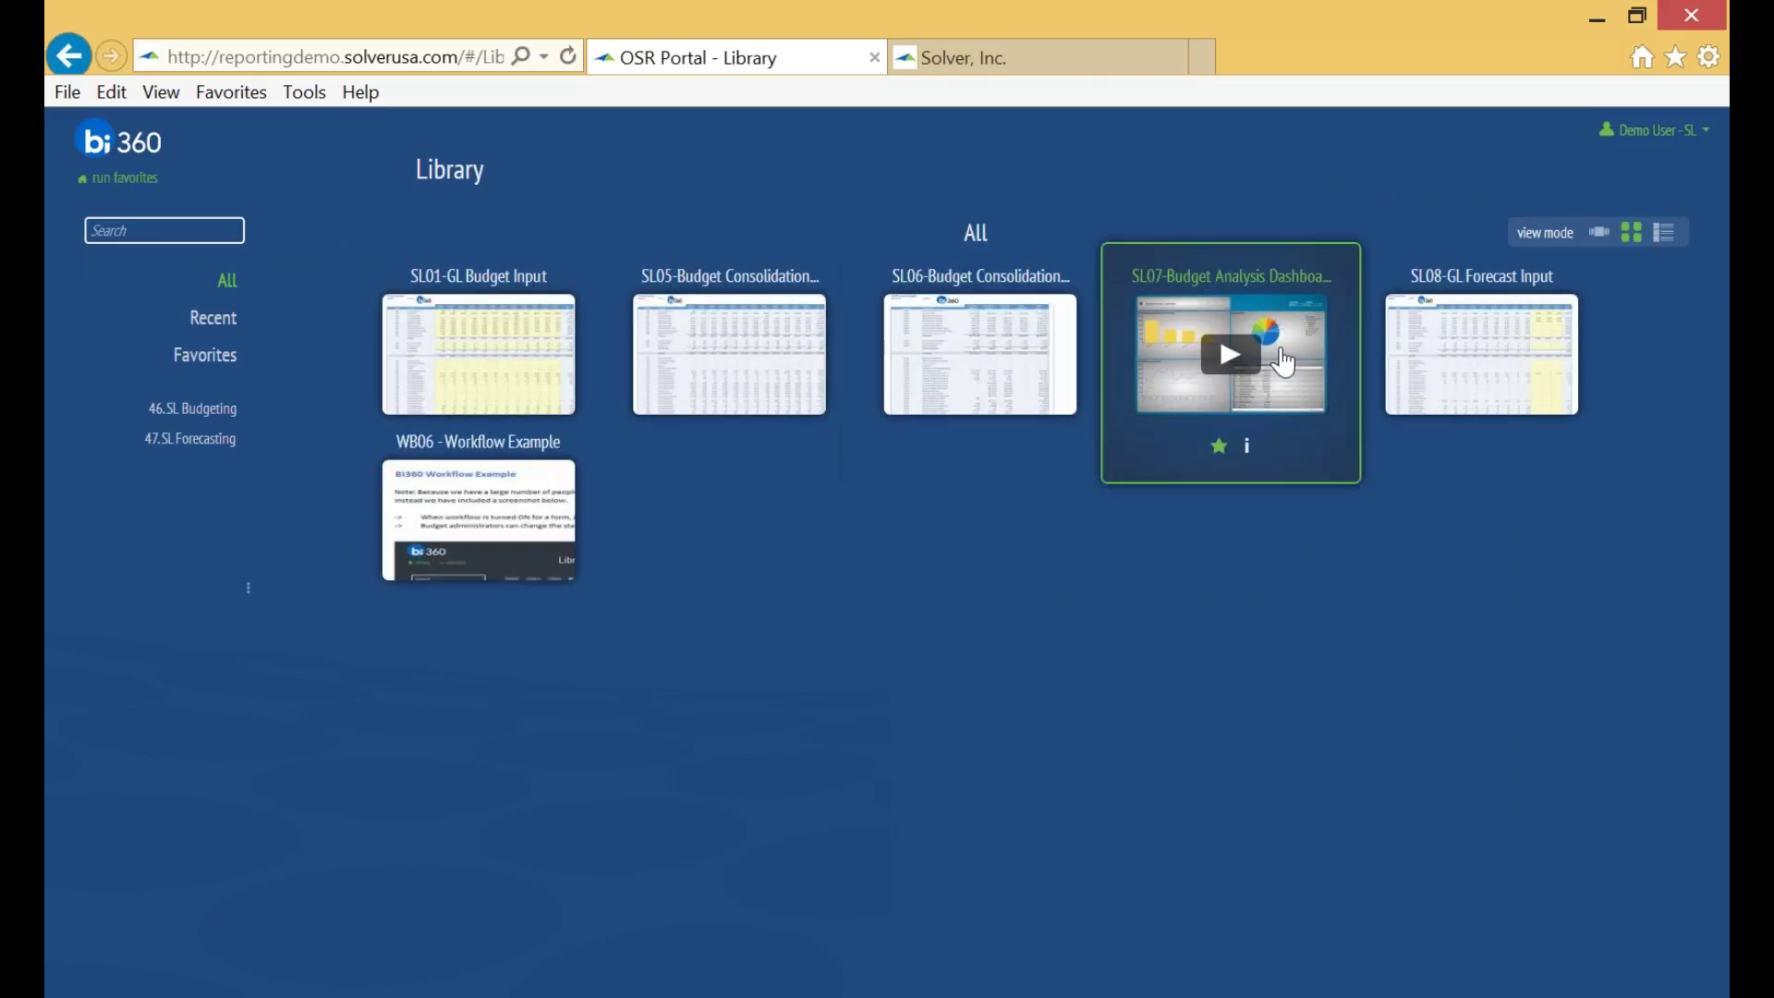
- View the WB06 - Workflow Example from this user's library and log out of the portal
mouse_move(420, 604)
left_click(474, 531)
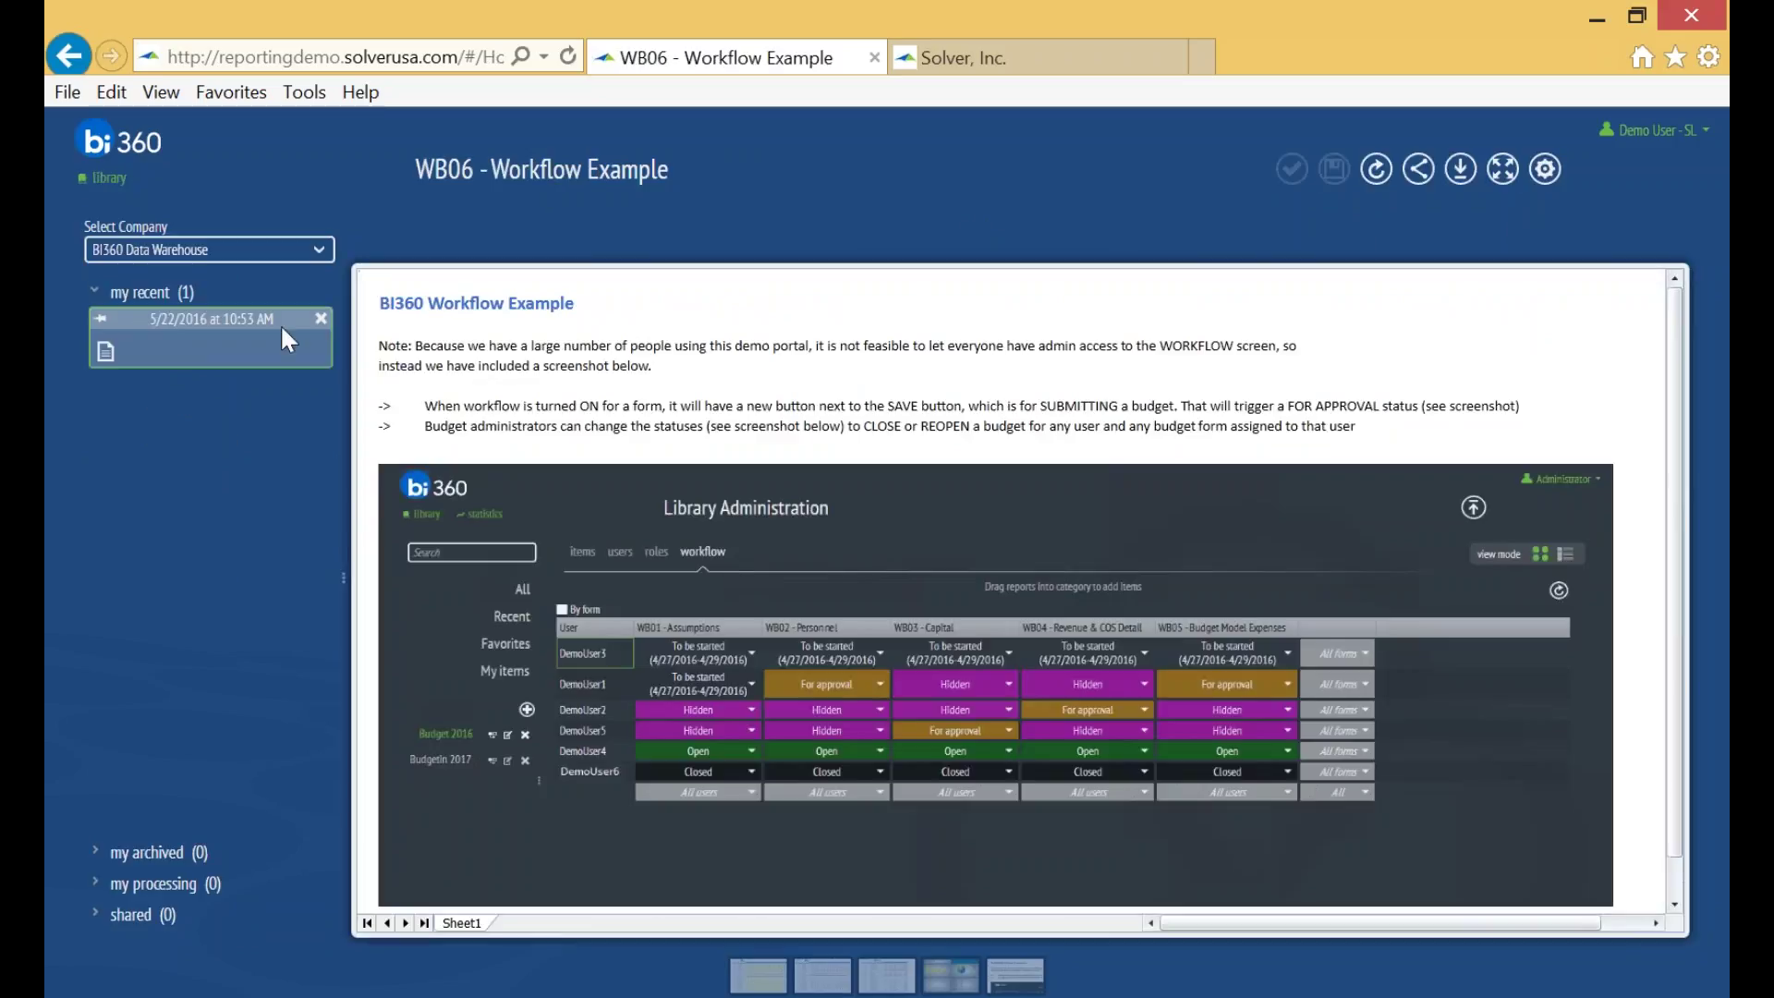
left_click(109, 177)
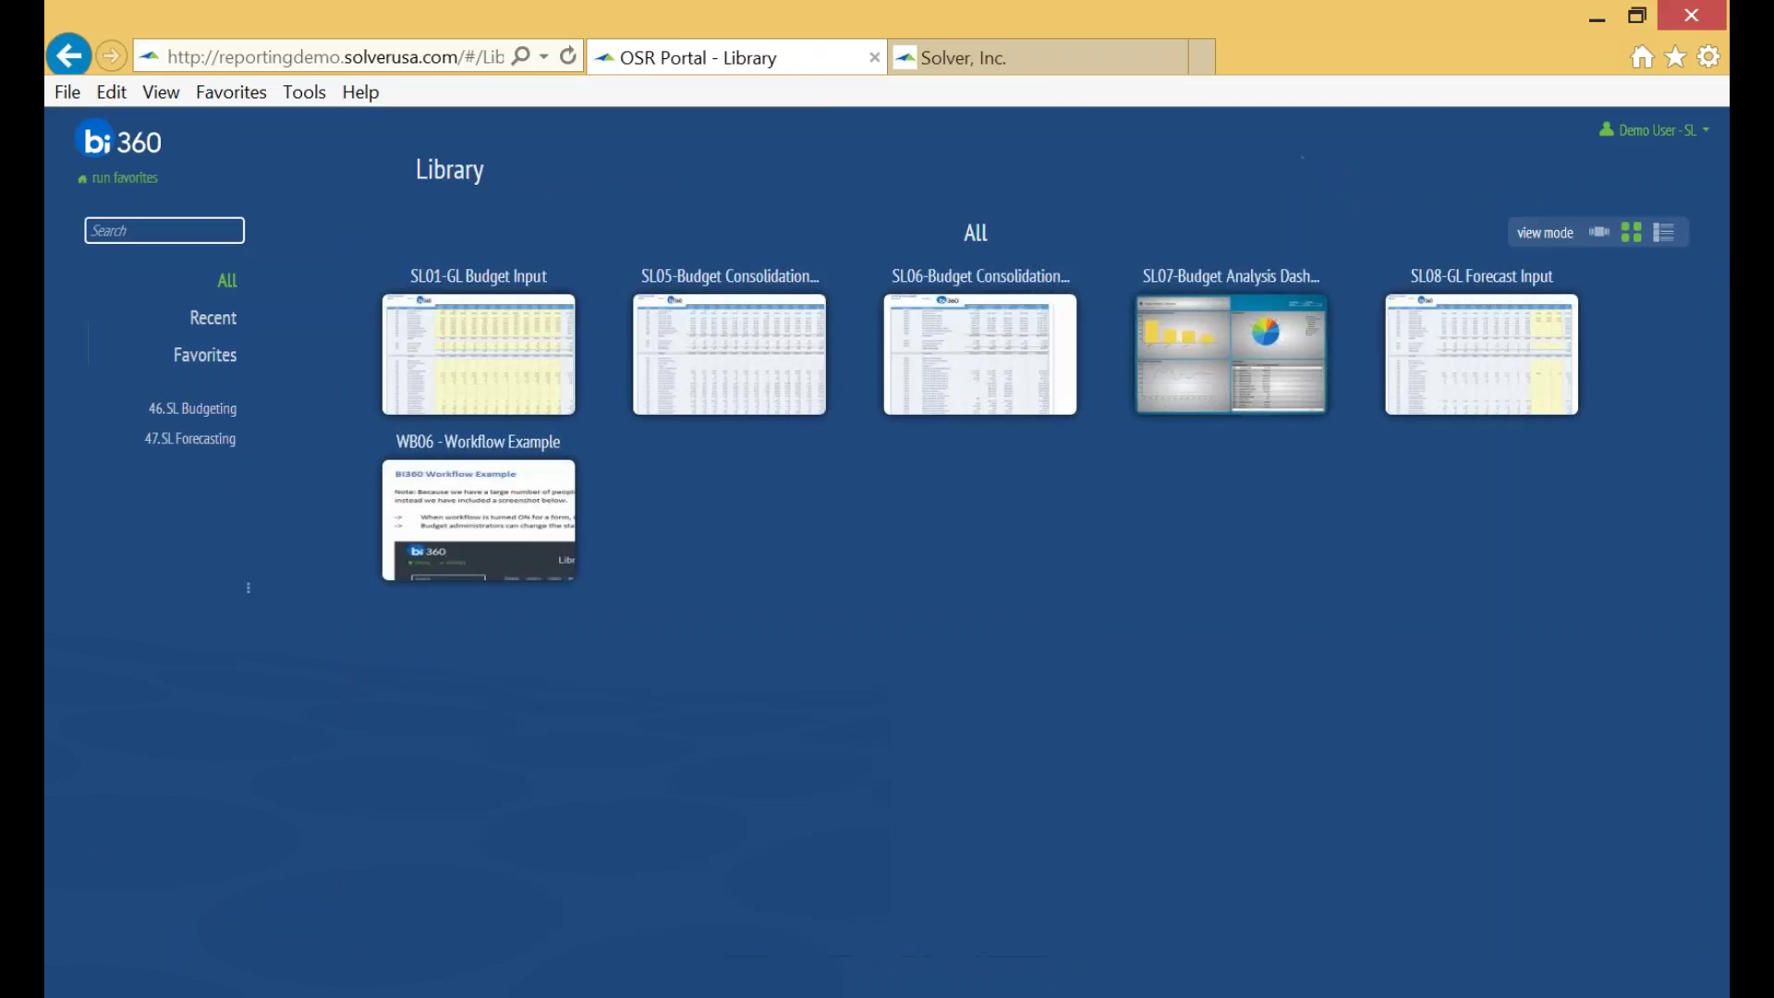
mouse_move(1475, 393)
left_click(1631, 131)
left_click(1628, 206)
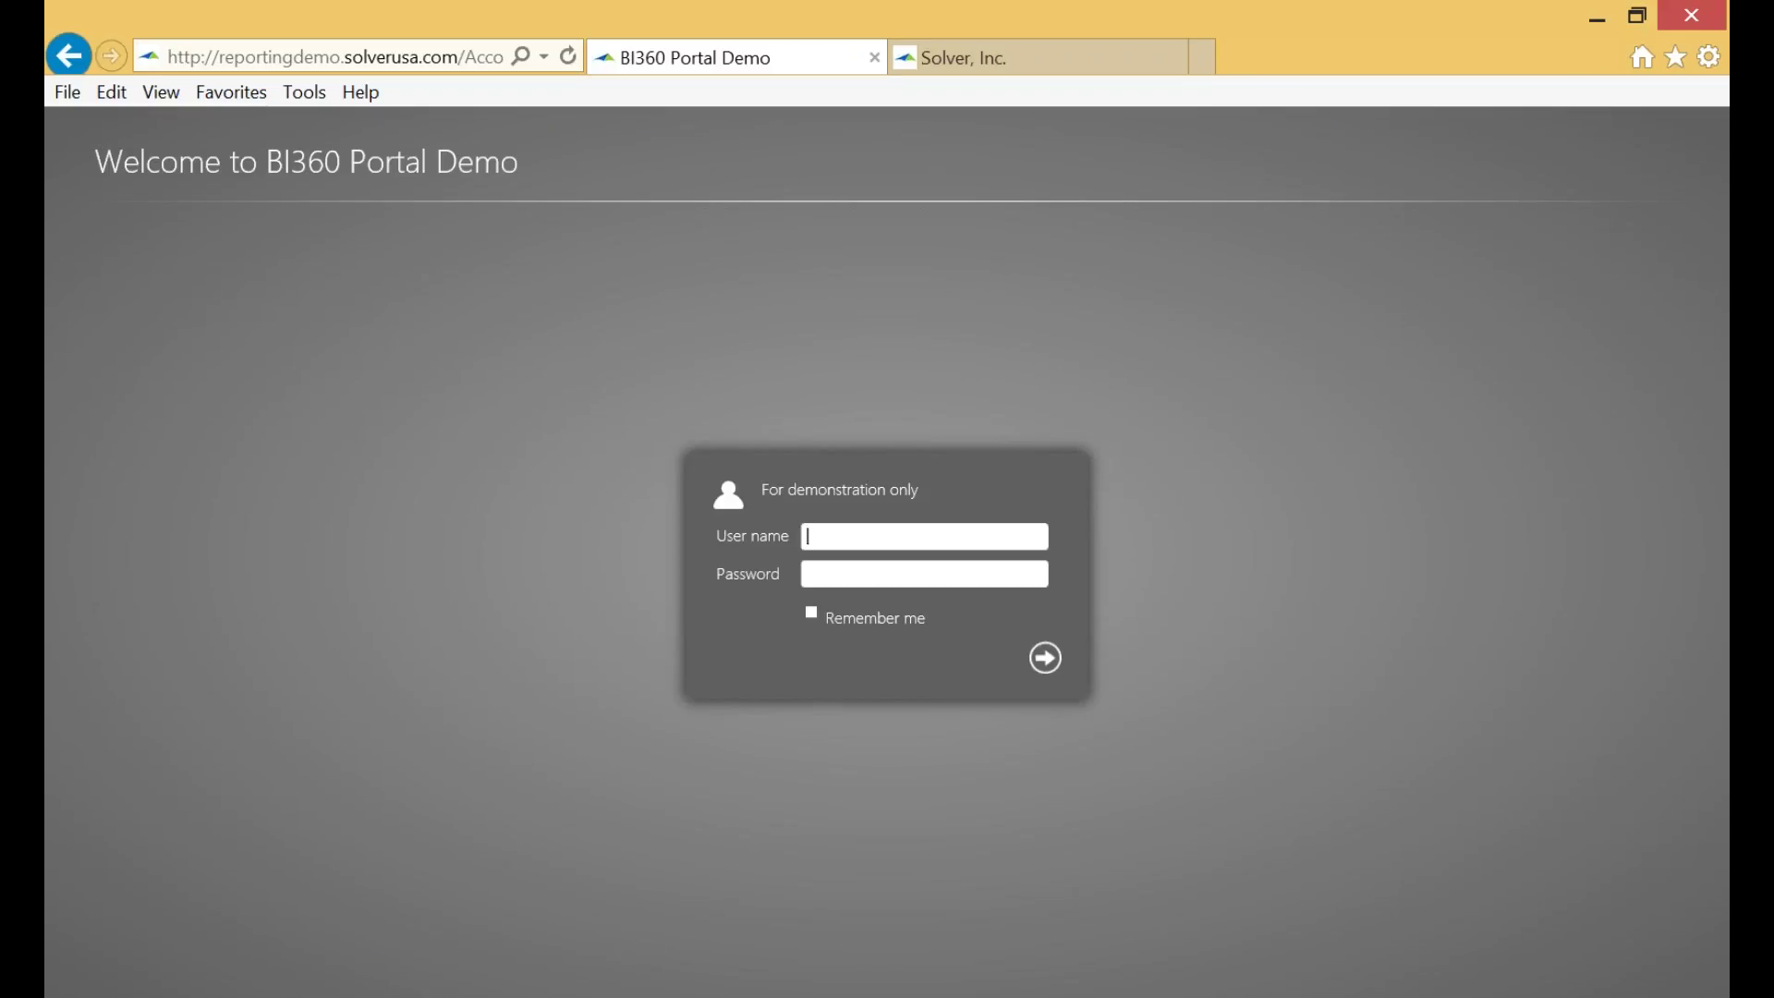
- Switch to the R11. PL Variance Report KPI workbook in Excel and view the Choose Scenario lookup without choosing a value
left_click(990, 919)
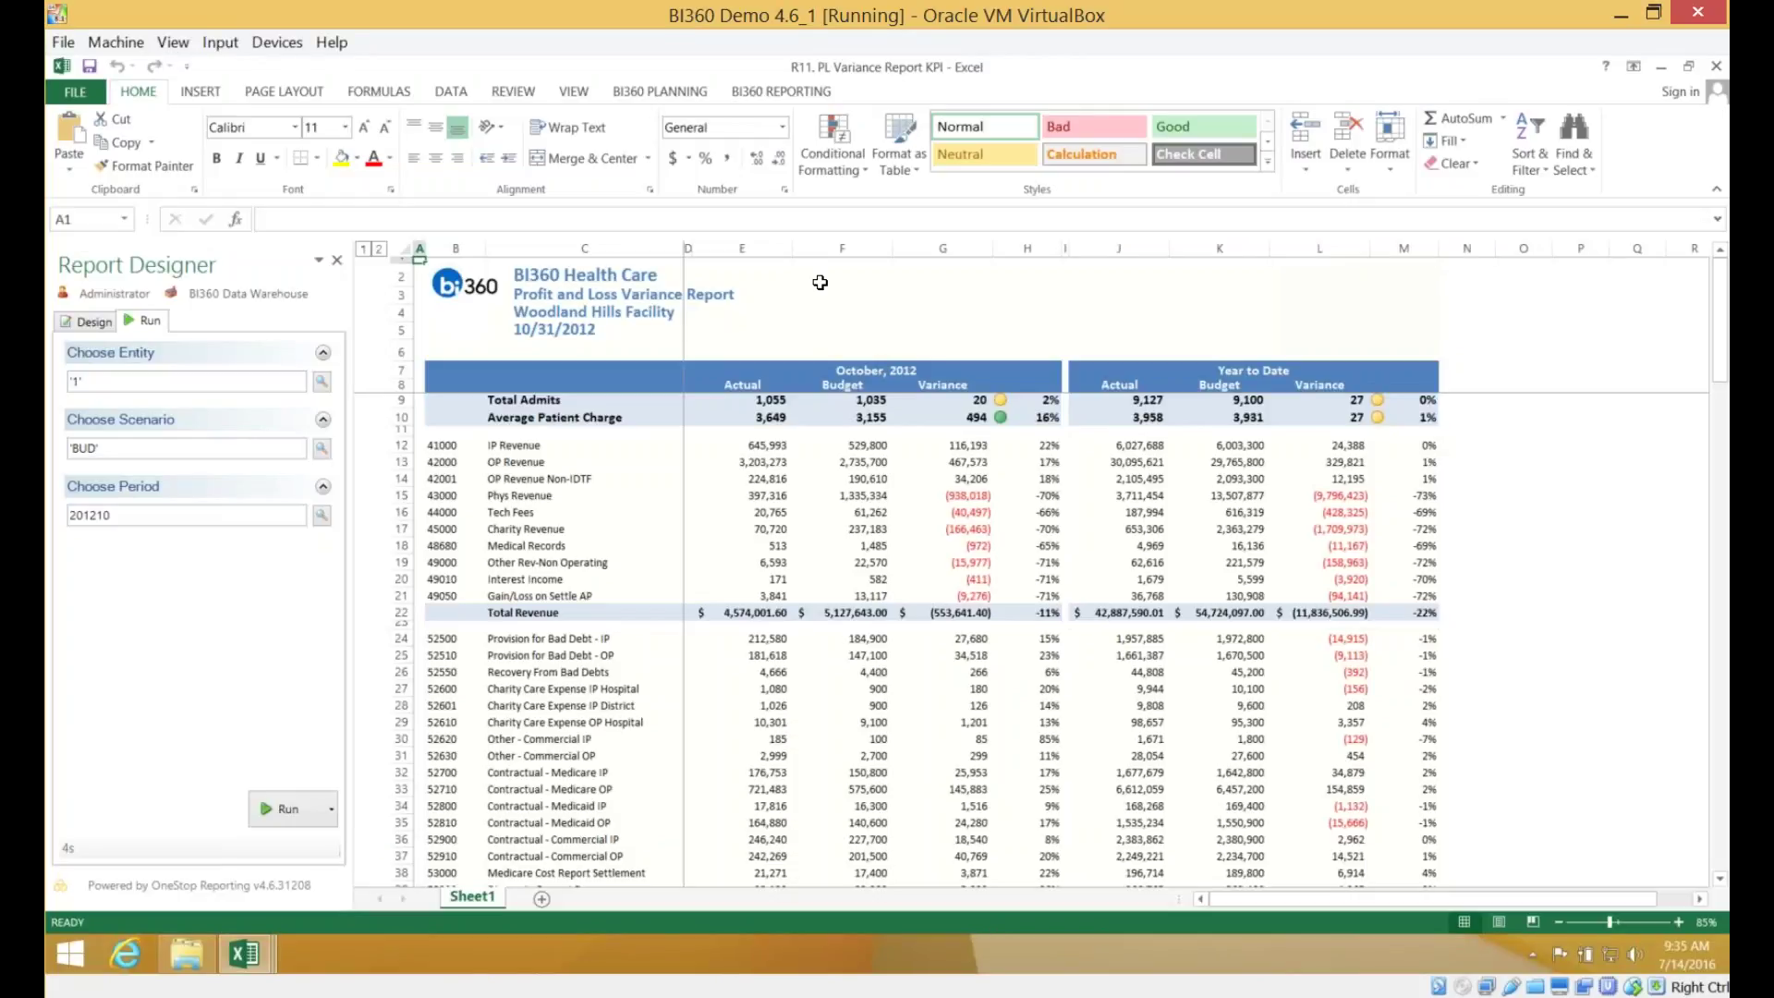
left_click(759, 93)
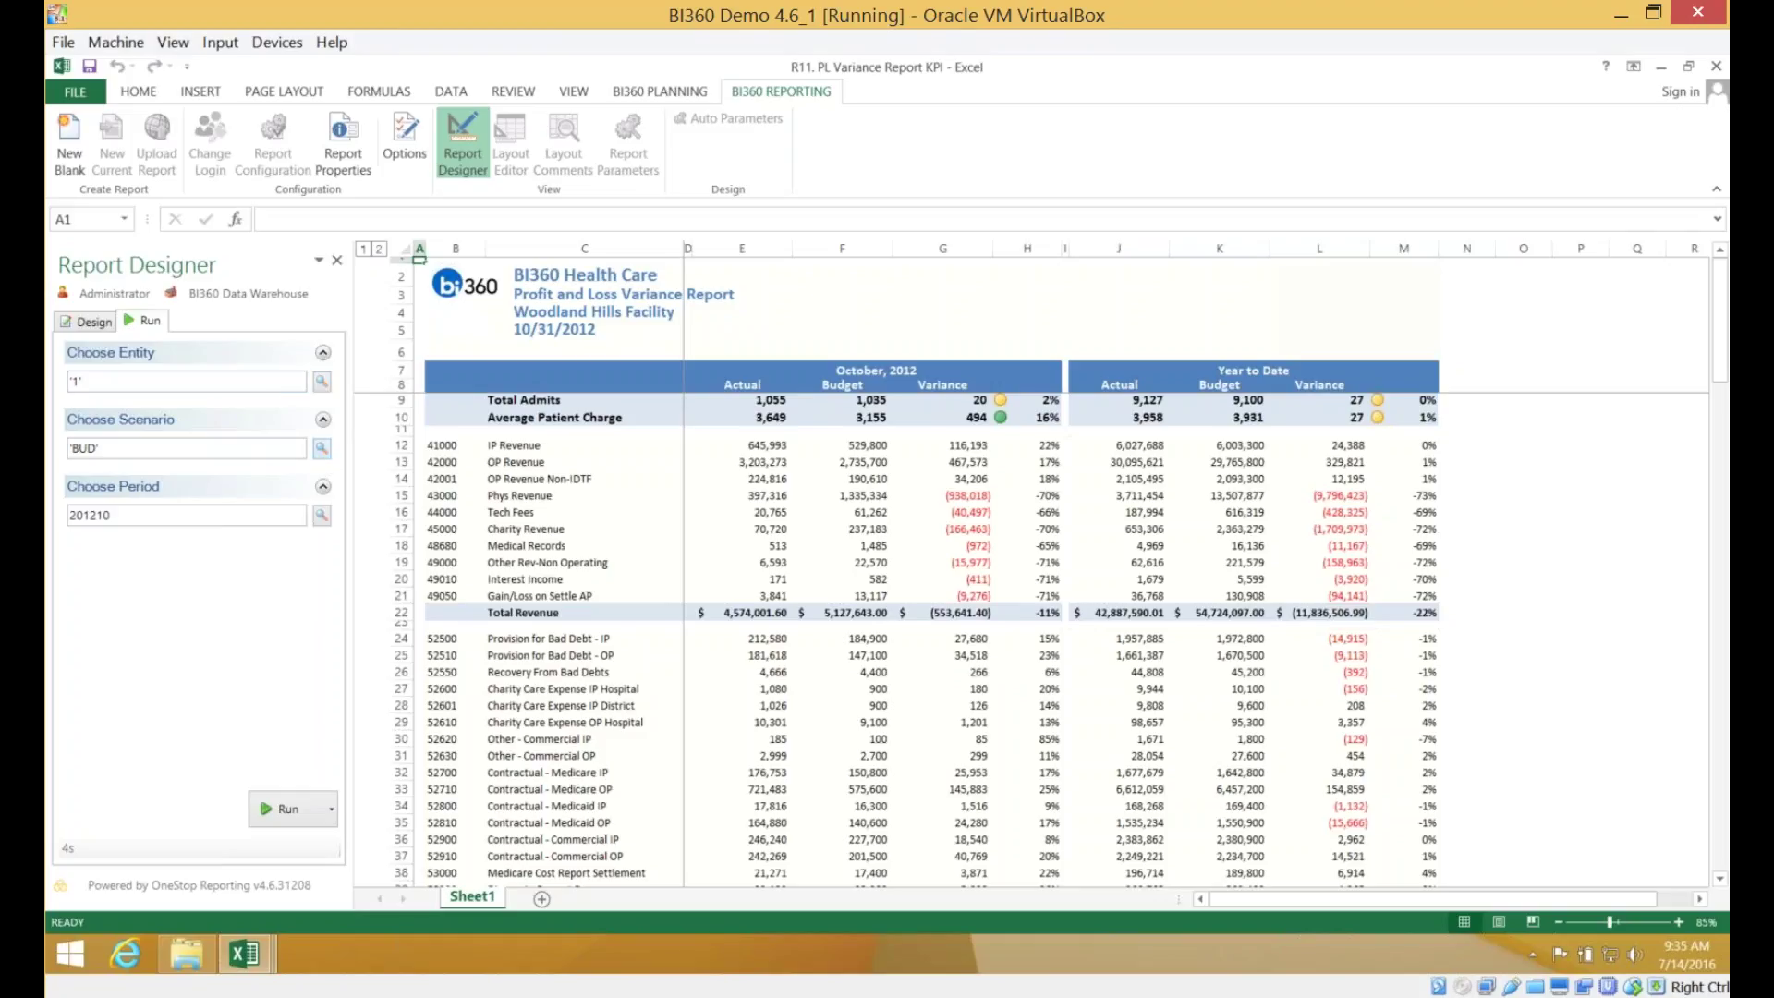
left_click(322, 448)
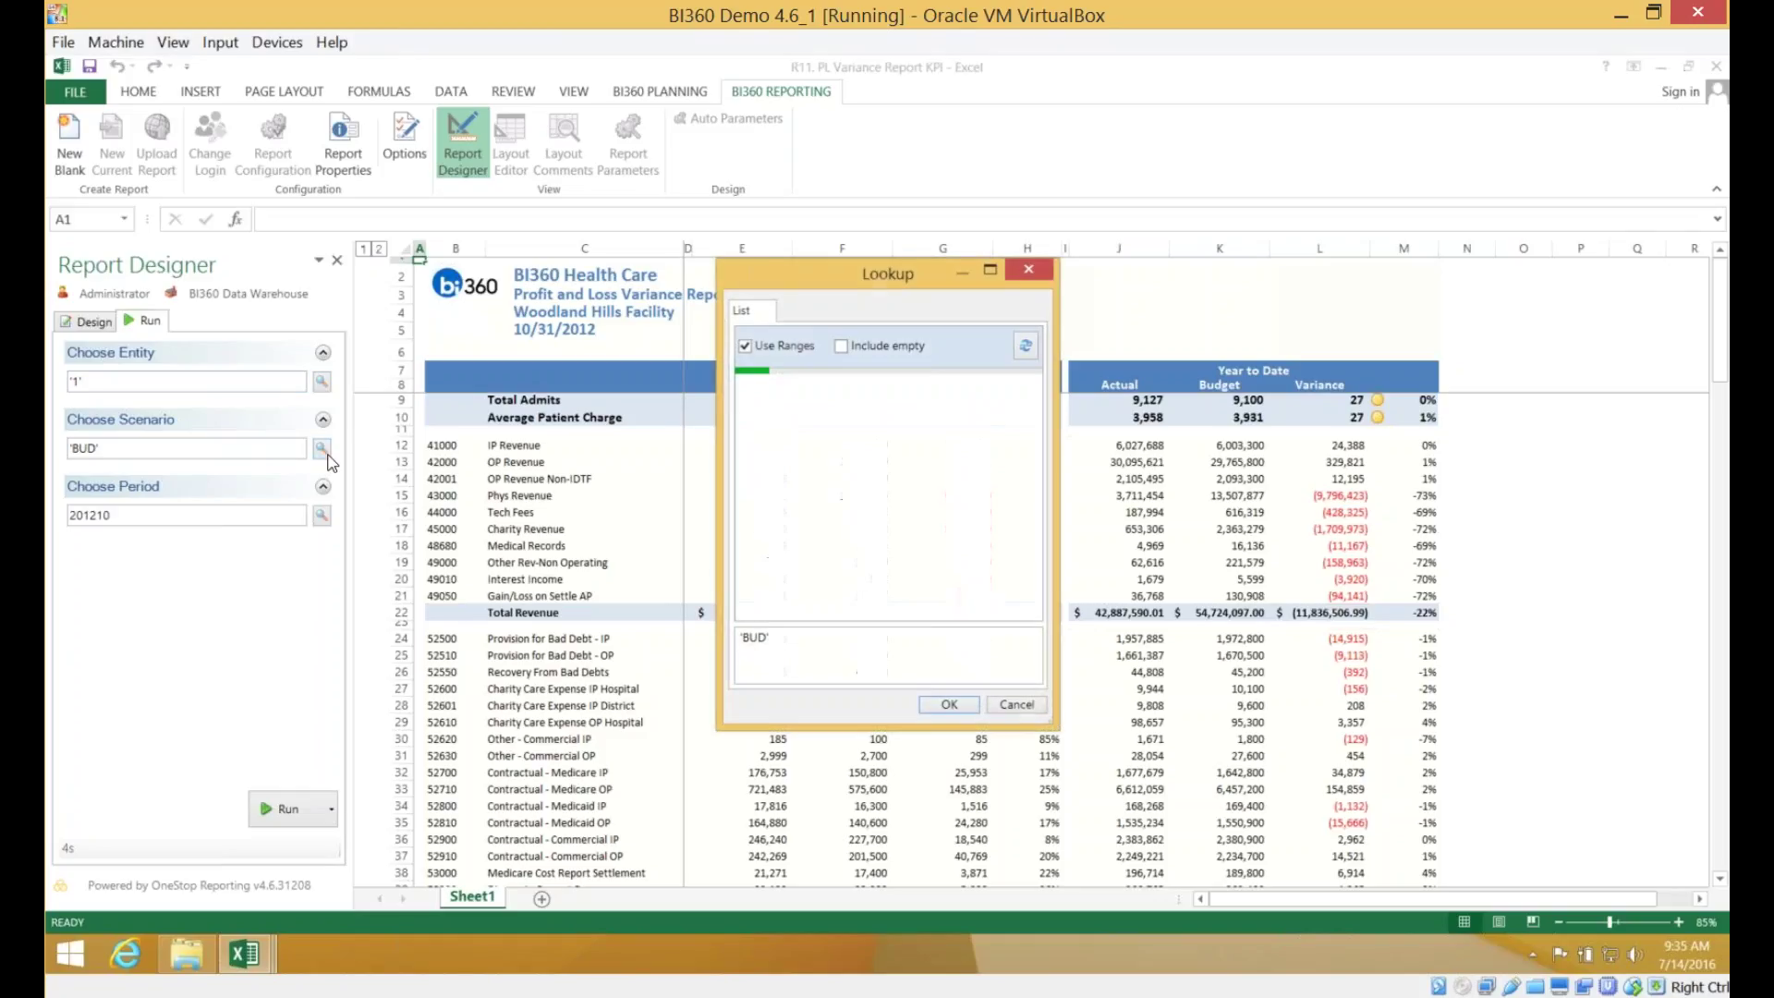
left_click(1028, 272)
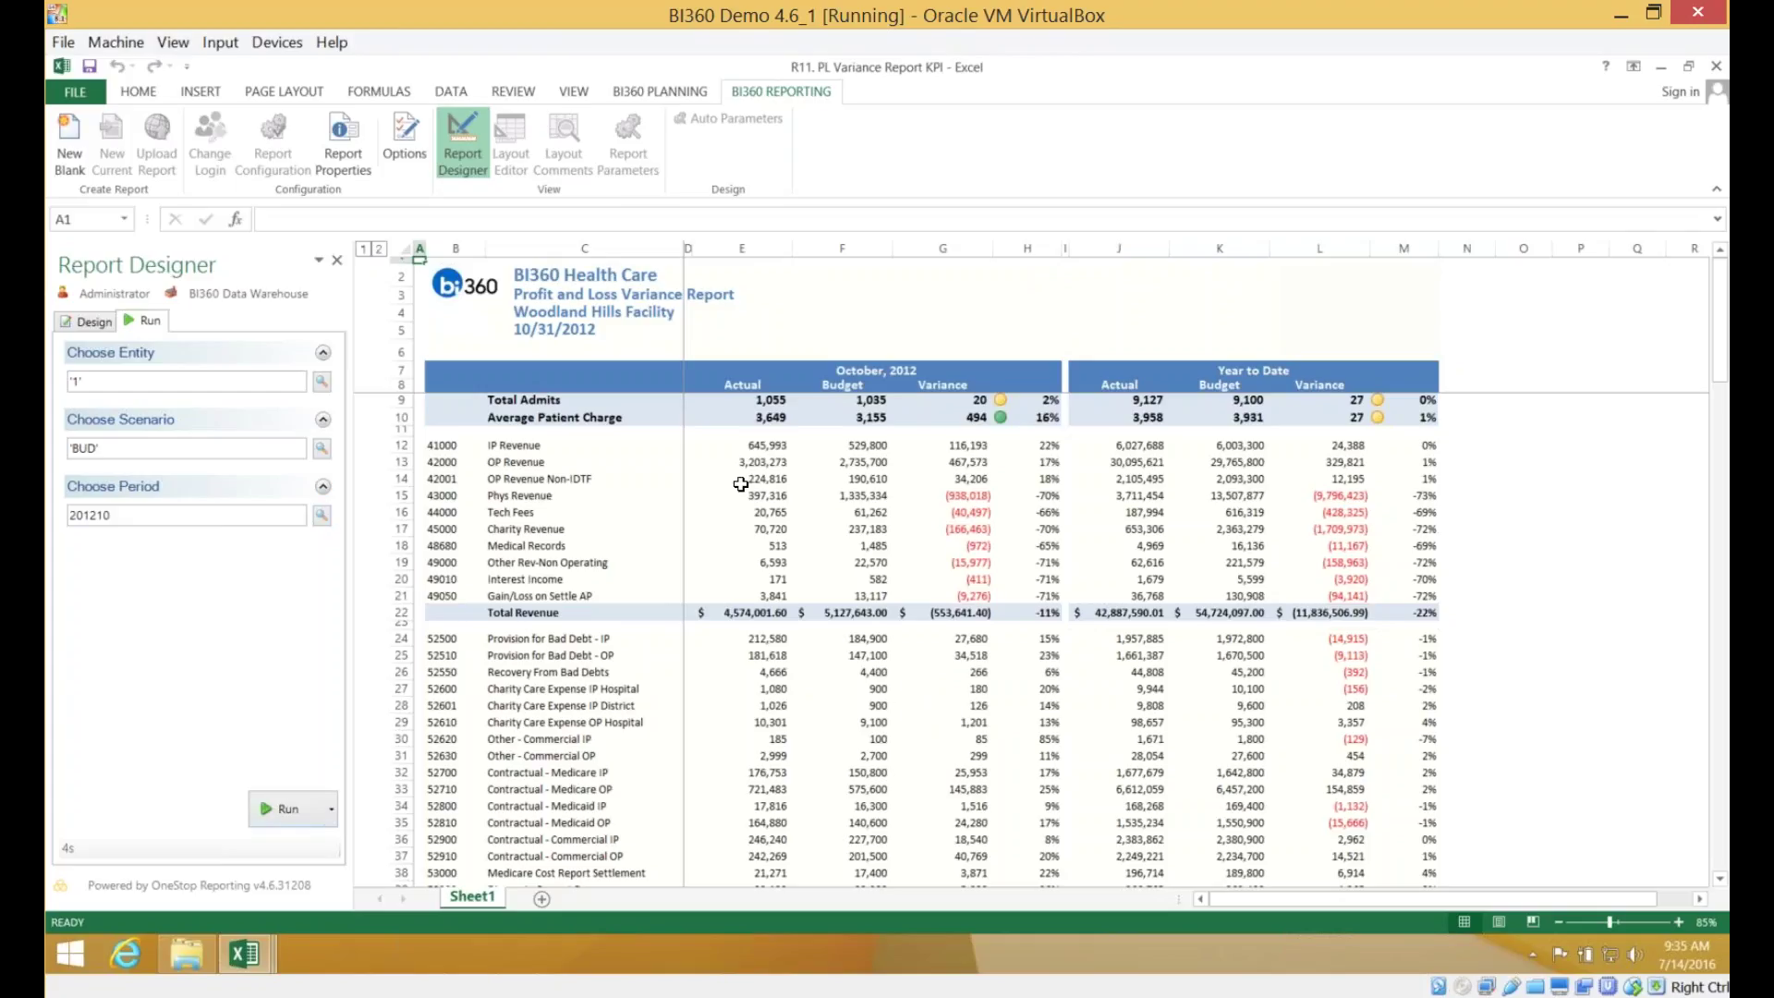
- Drill down the October Actual for IP Revenue into the General Ledger Summary, examine the entries, and return to Sheet1
right_click(749, 447)
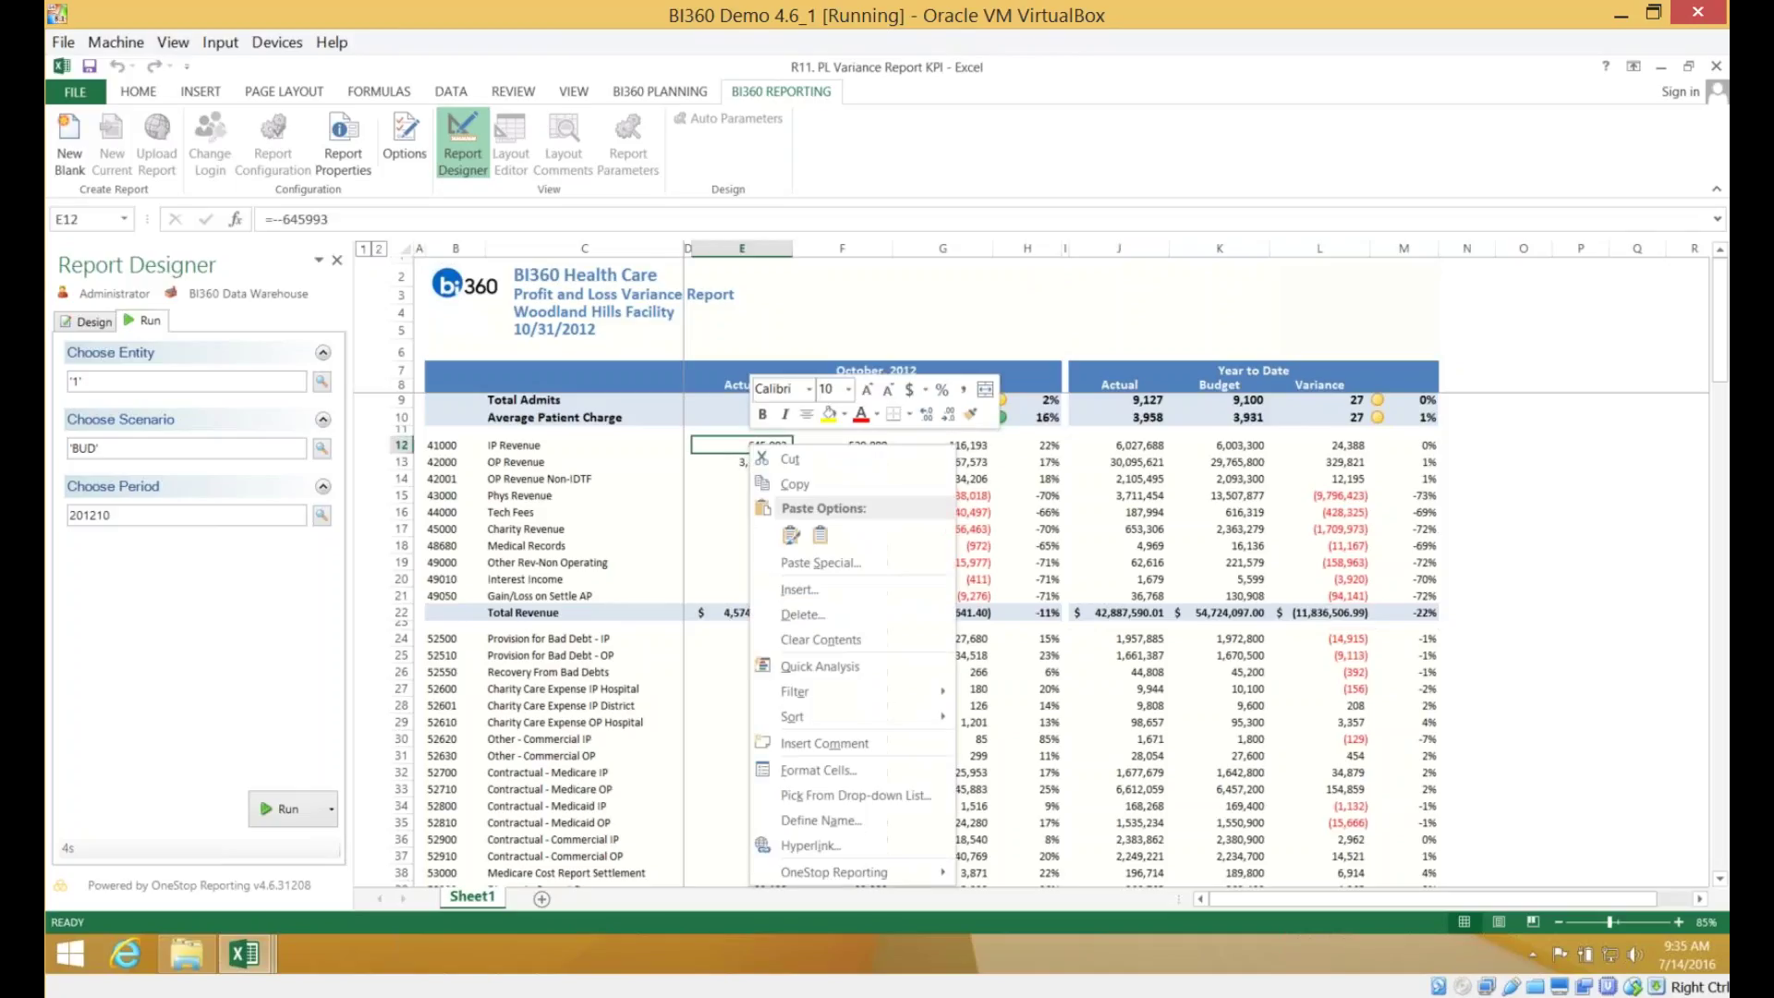
mouse_move(831, 872)
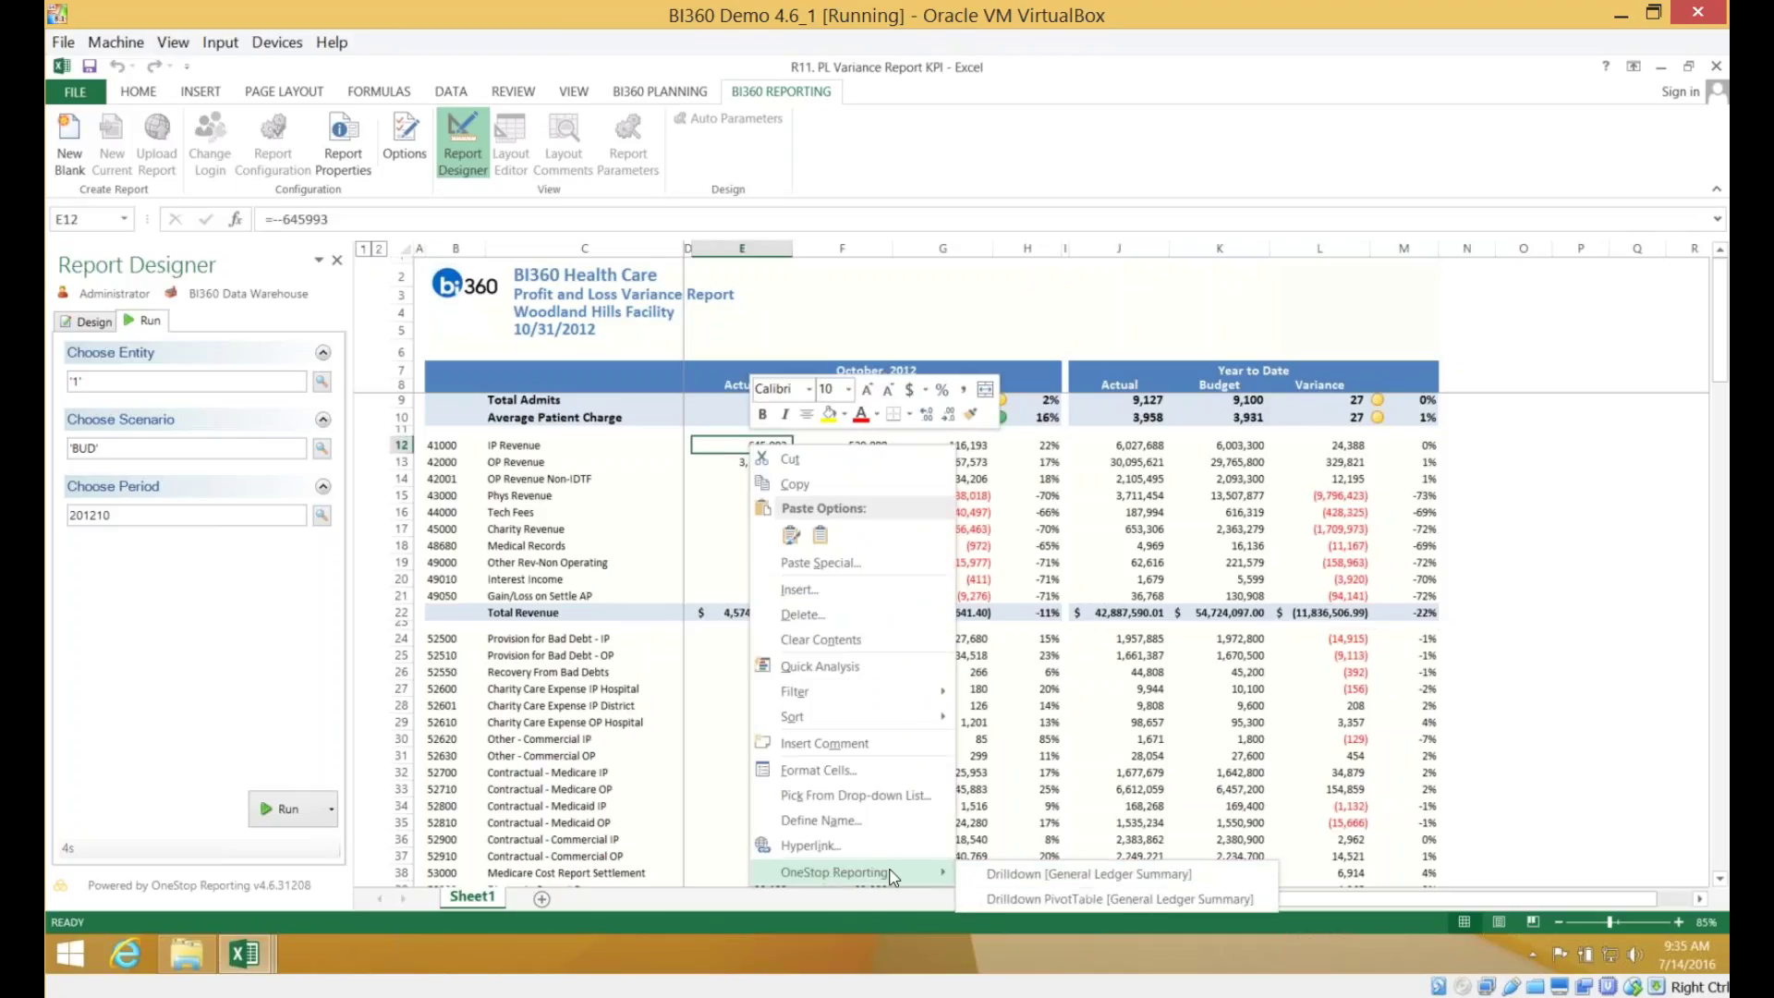
left_click(1003, 869)
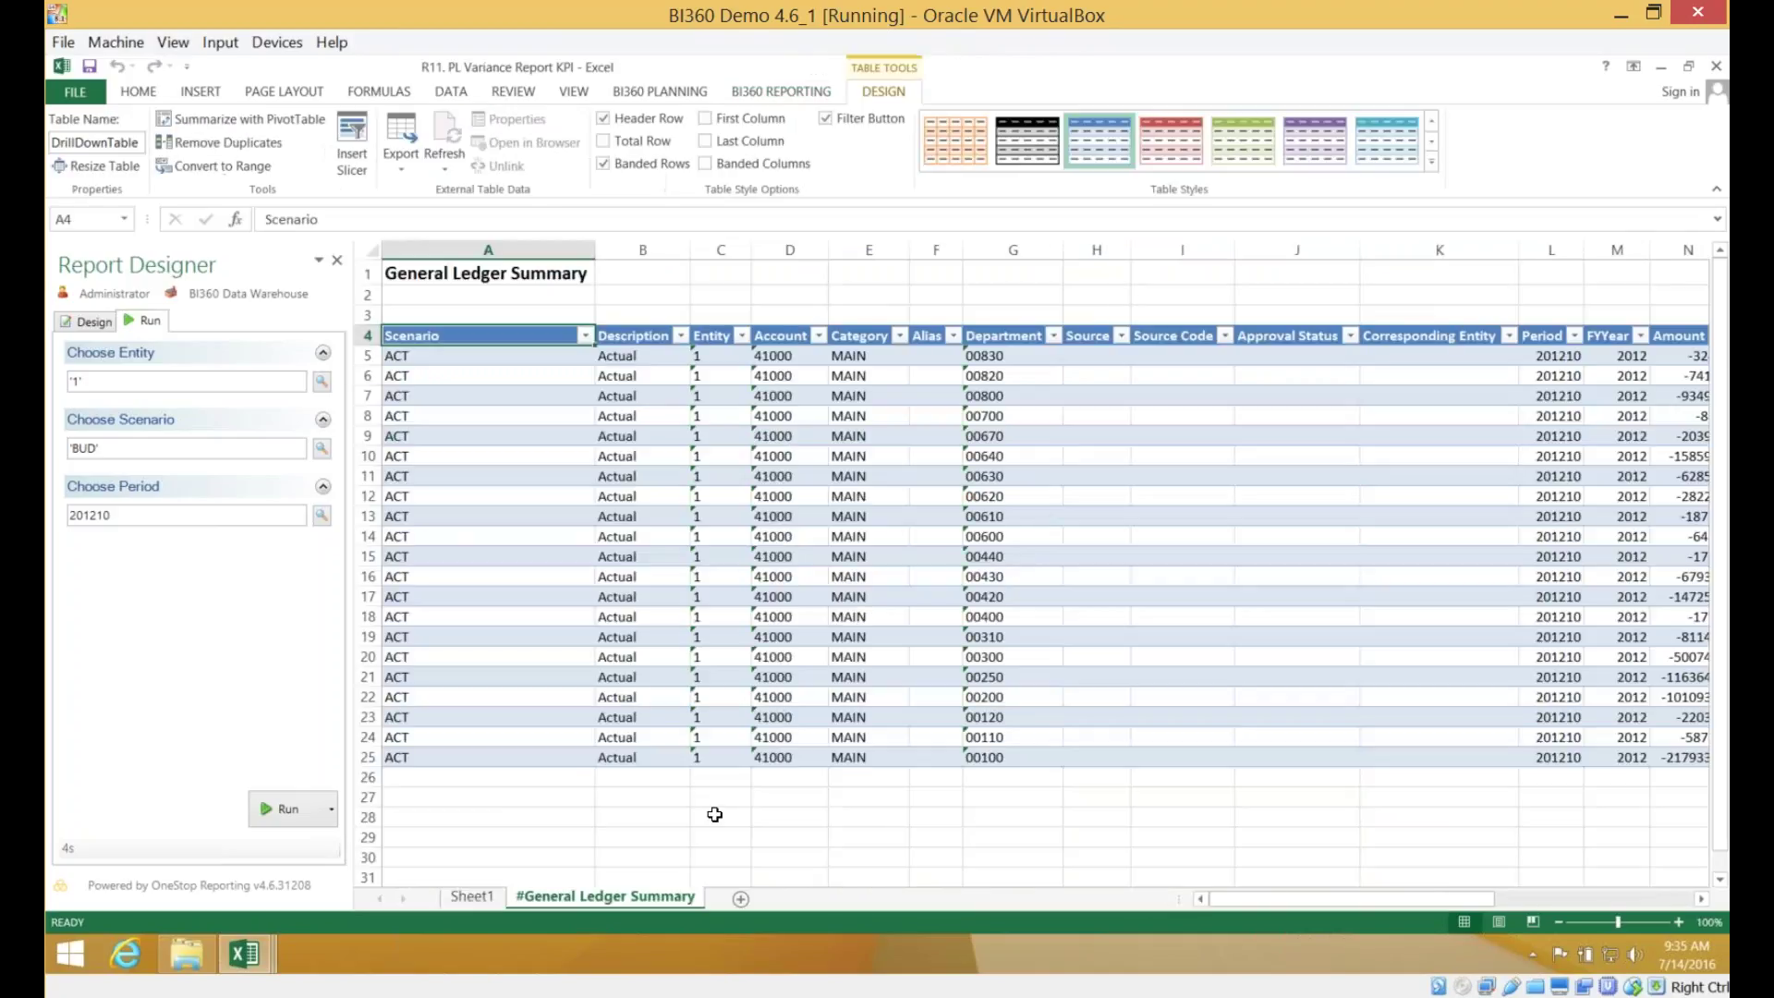
left_click_drag(1291, 901, 1183, 920)
left_click(472, 896)
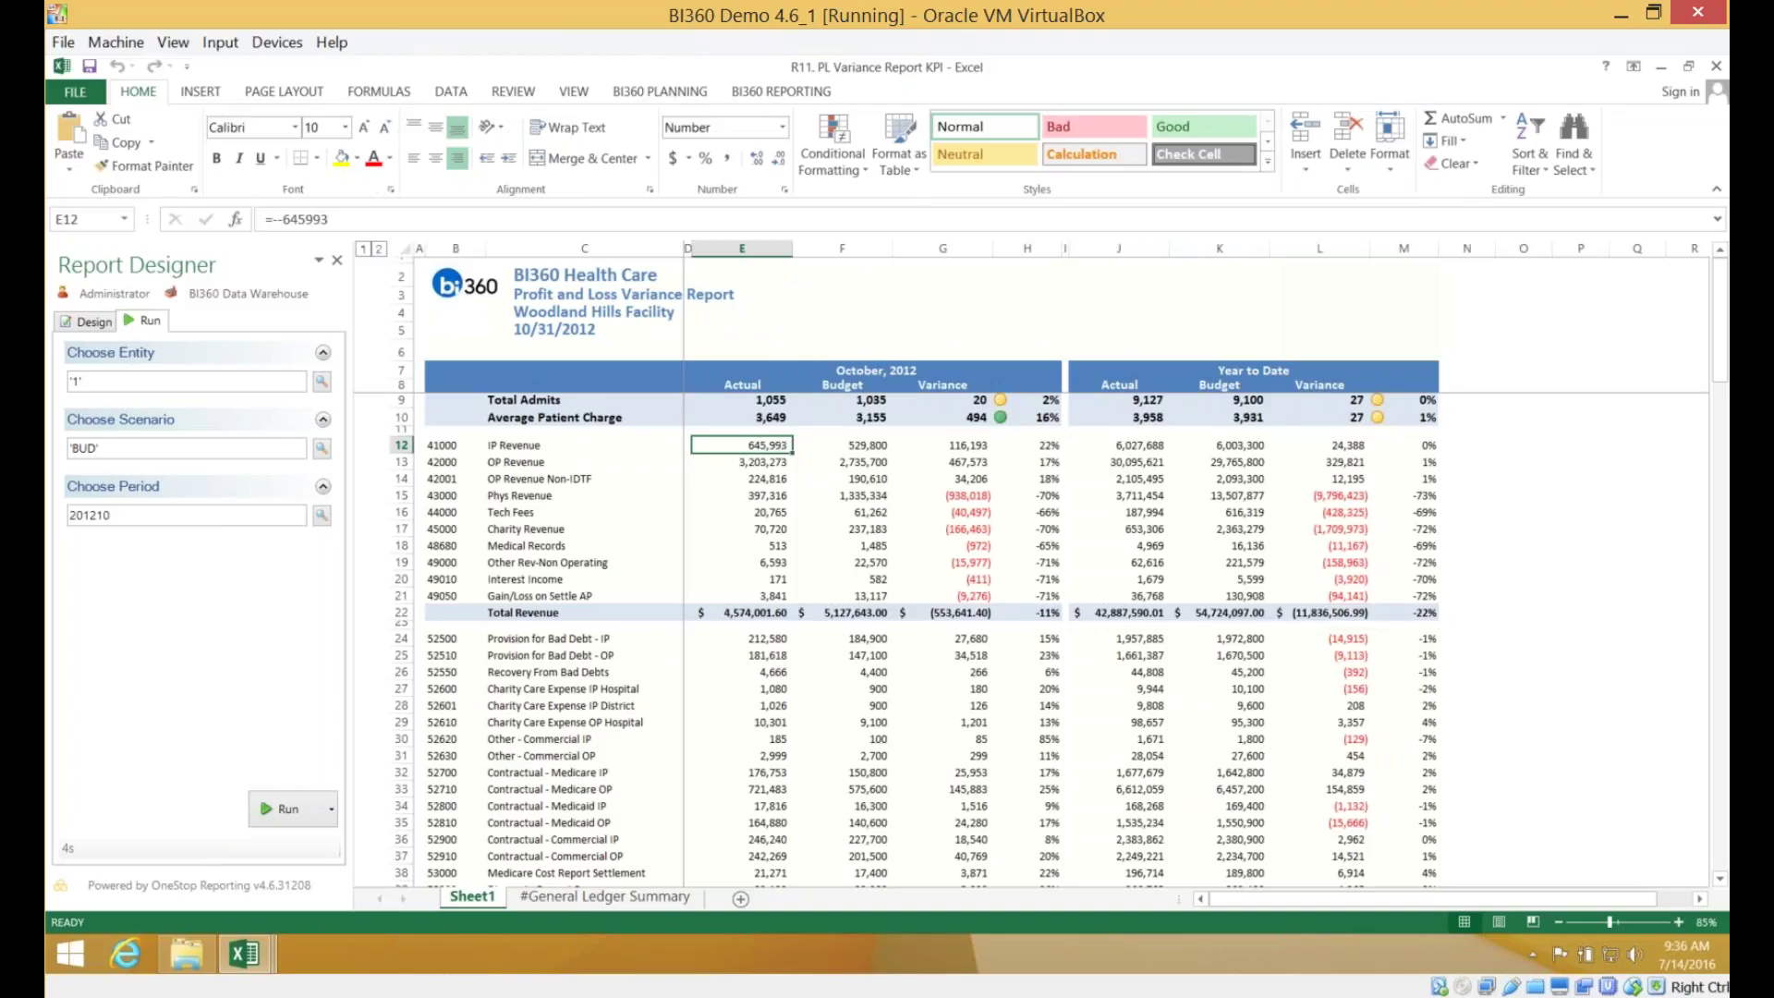
- Overwrite the October Actual for IP Revenue with 3000000 and rerun the report from the data warehouse
type("300000")
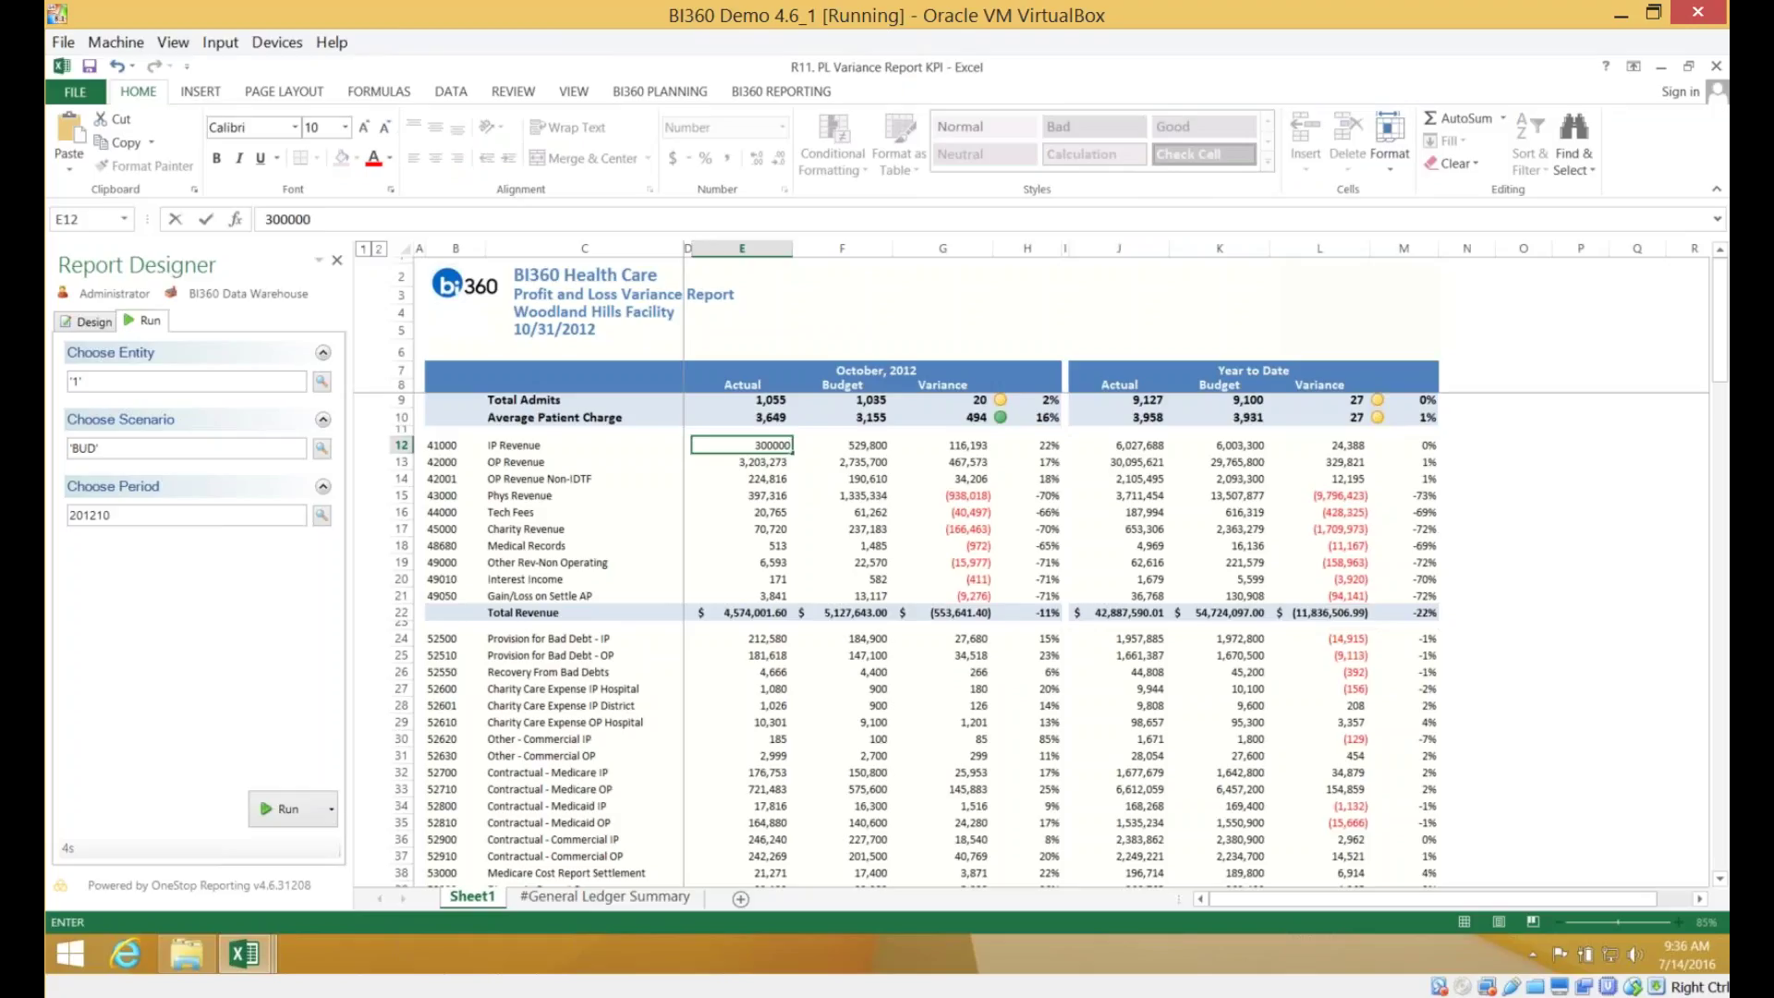
type("0")
key("Return")
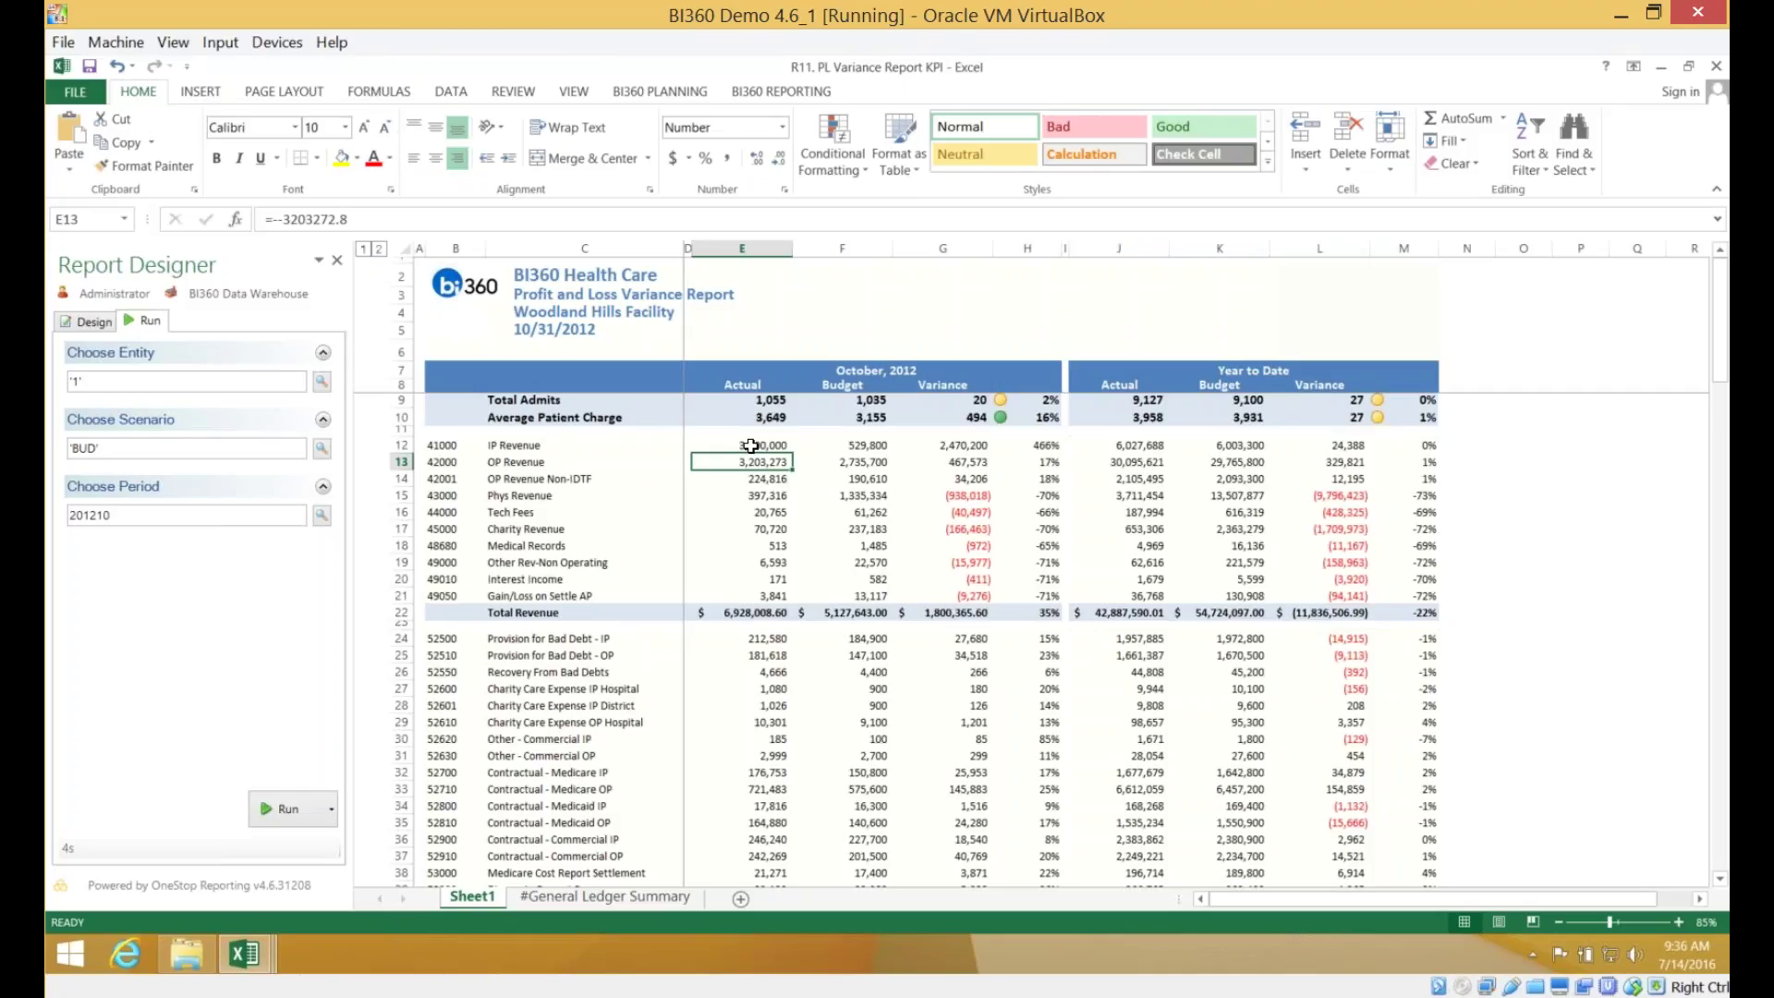
left_click(286, 810)
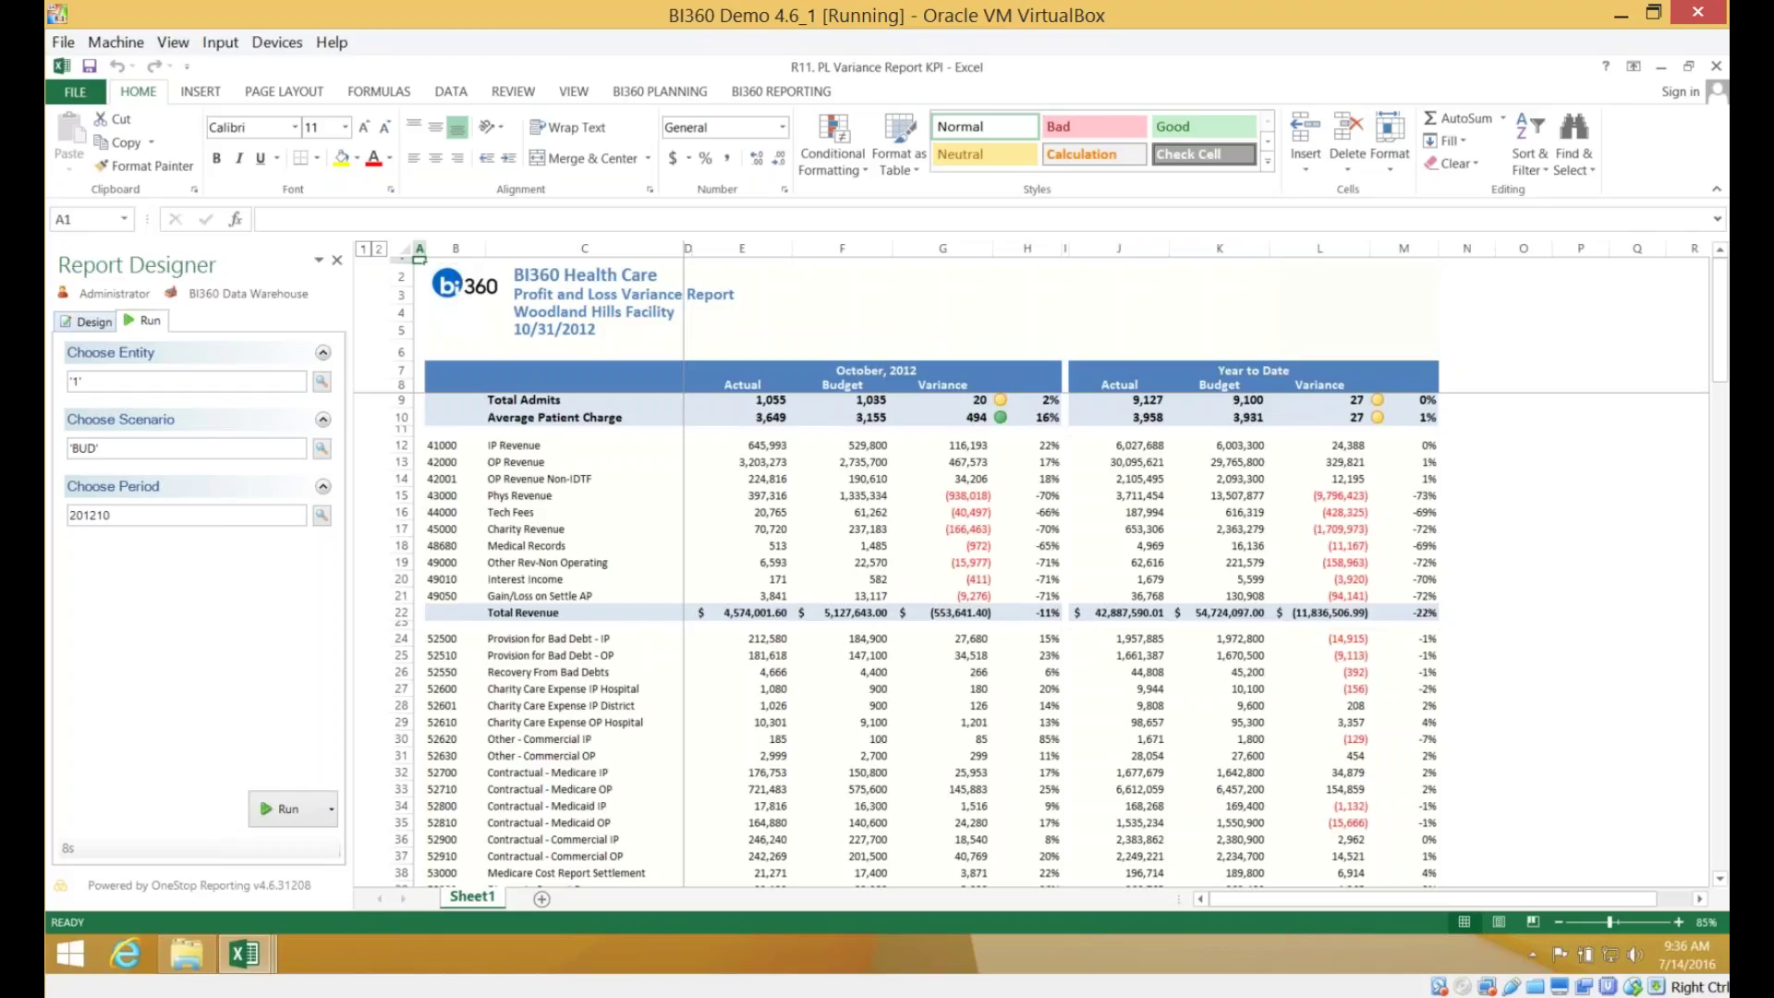
- Switch the report to design mode and move the Layout Editor lower over the sheet to view the General Ledger fields
left_click(86, 321)
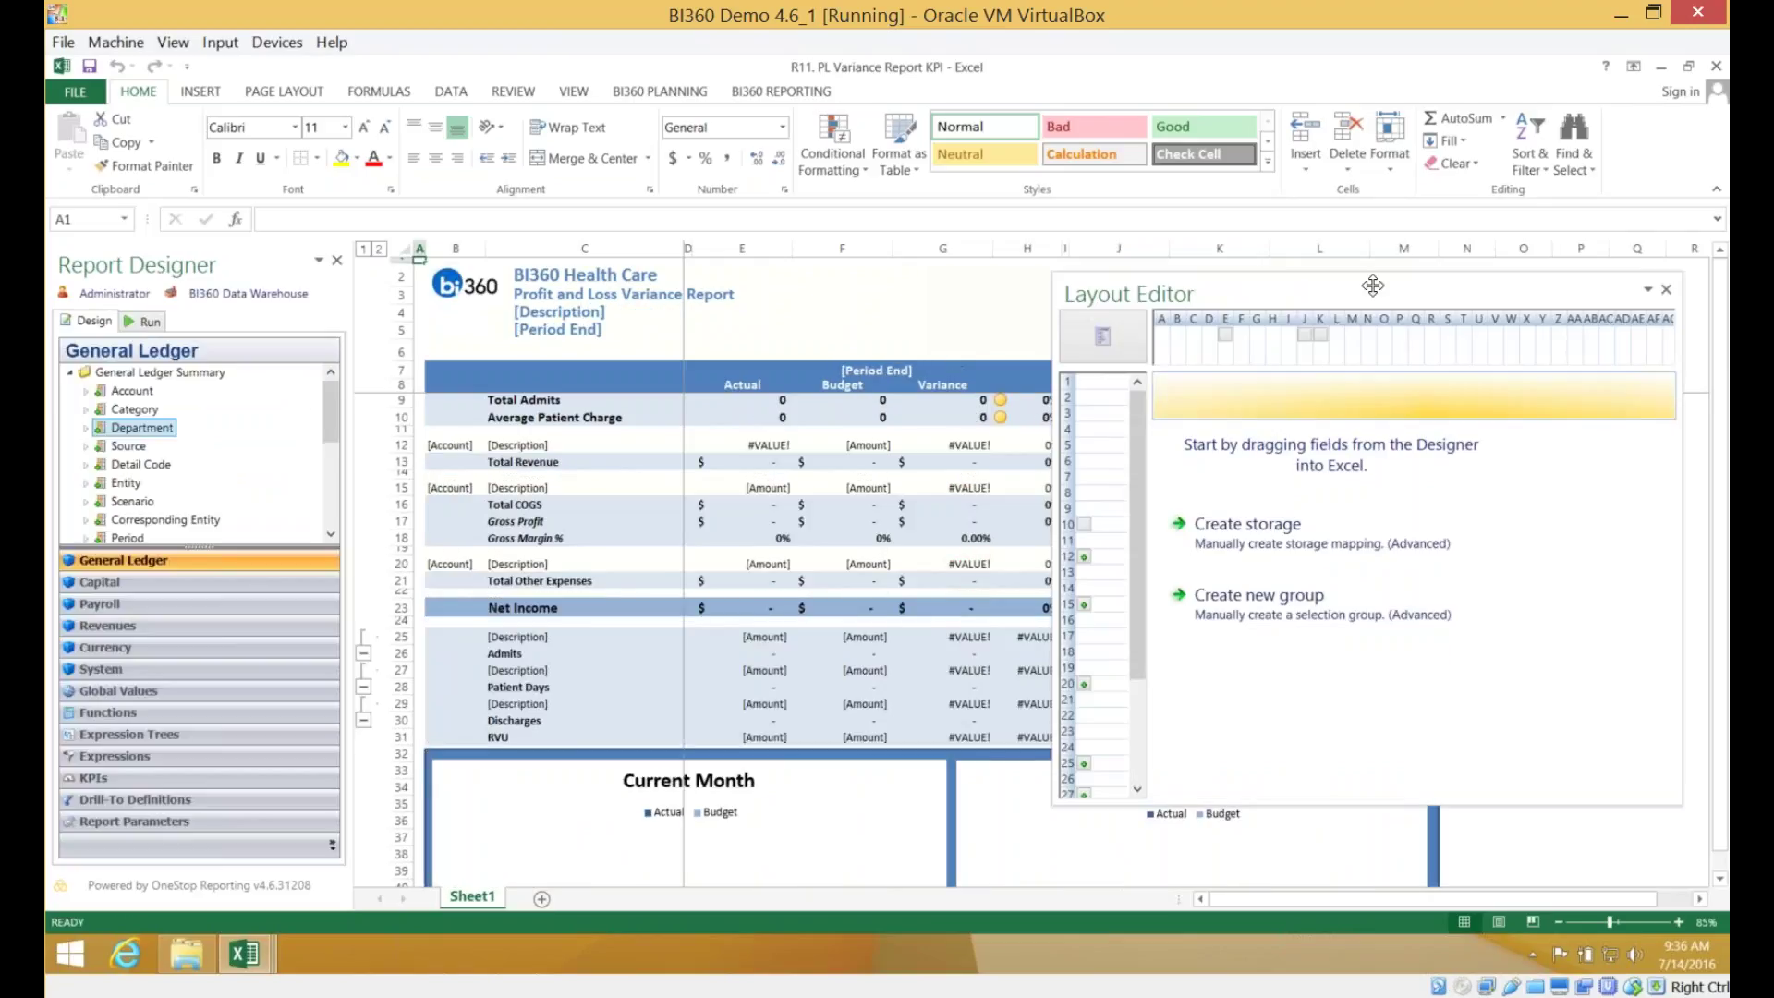
left_click_drag(1418, 312, 1335, 403)
left_click(129, 445)
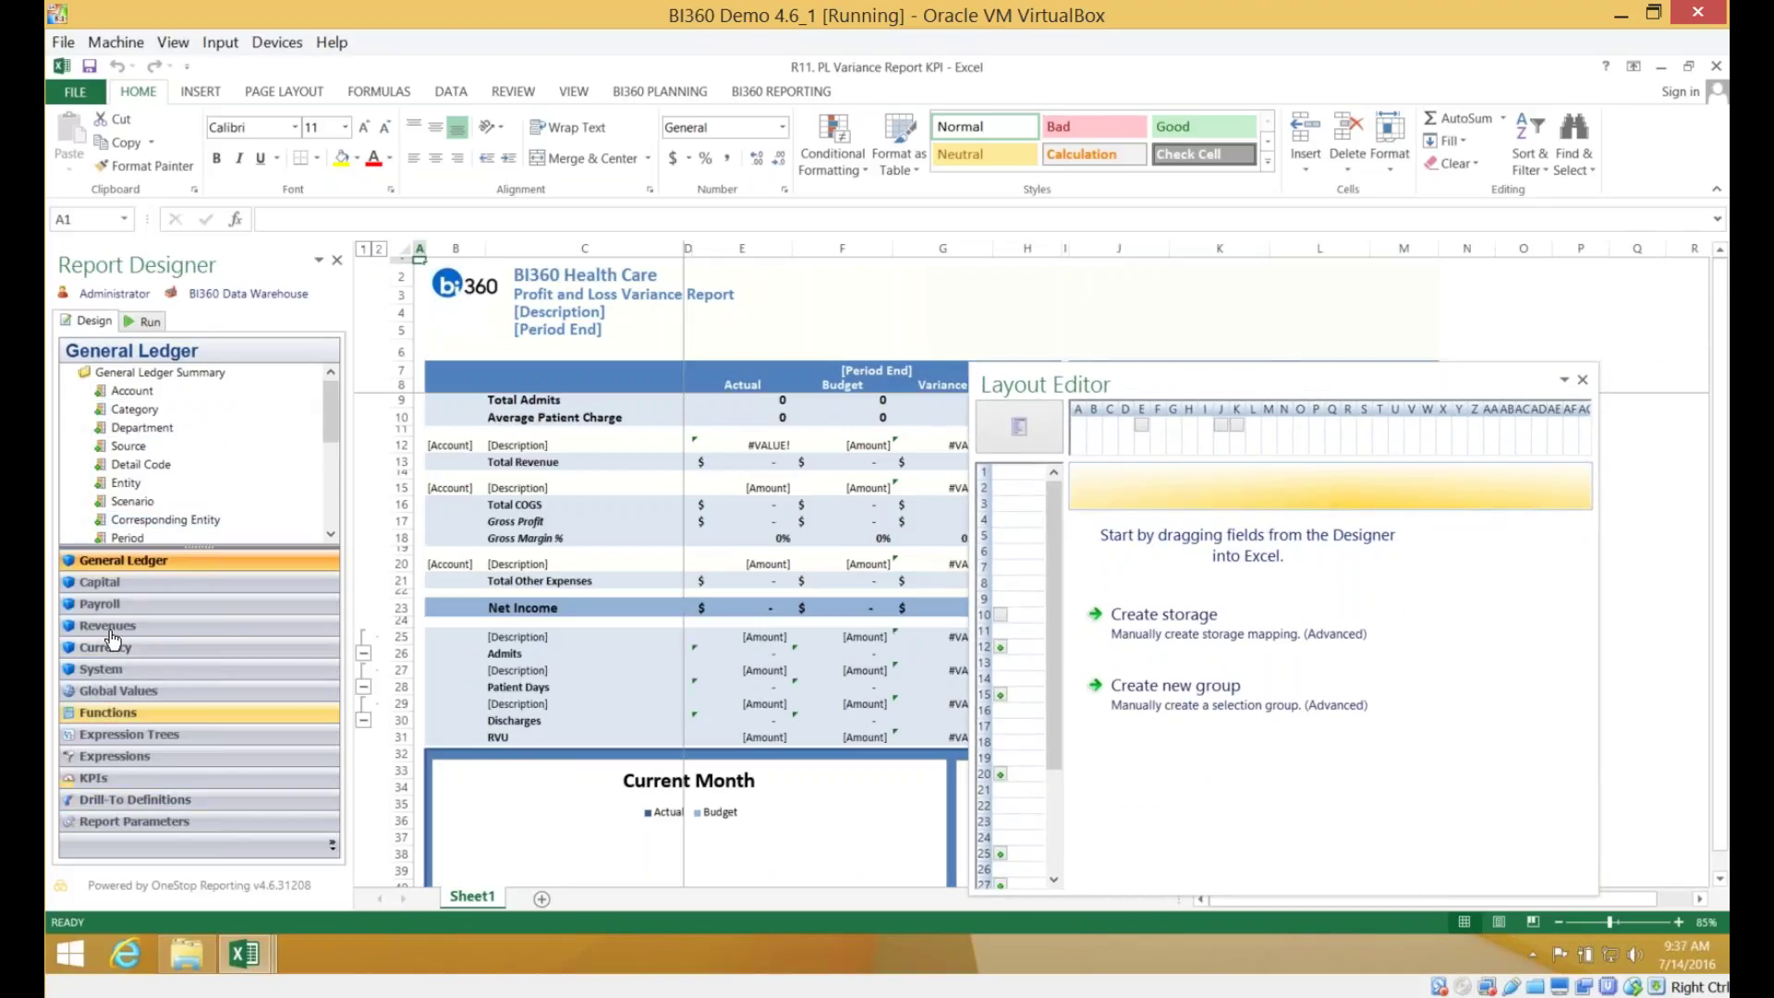
- Select row 12 of the report design and view its Account filter in the Layout Editor
left_click(130, 408)
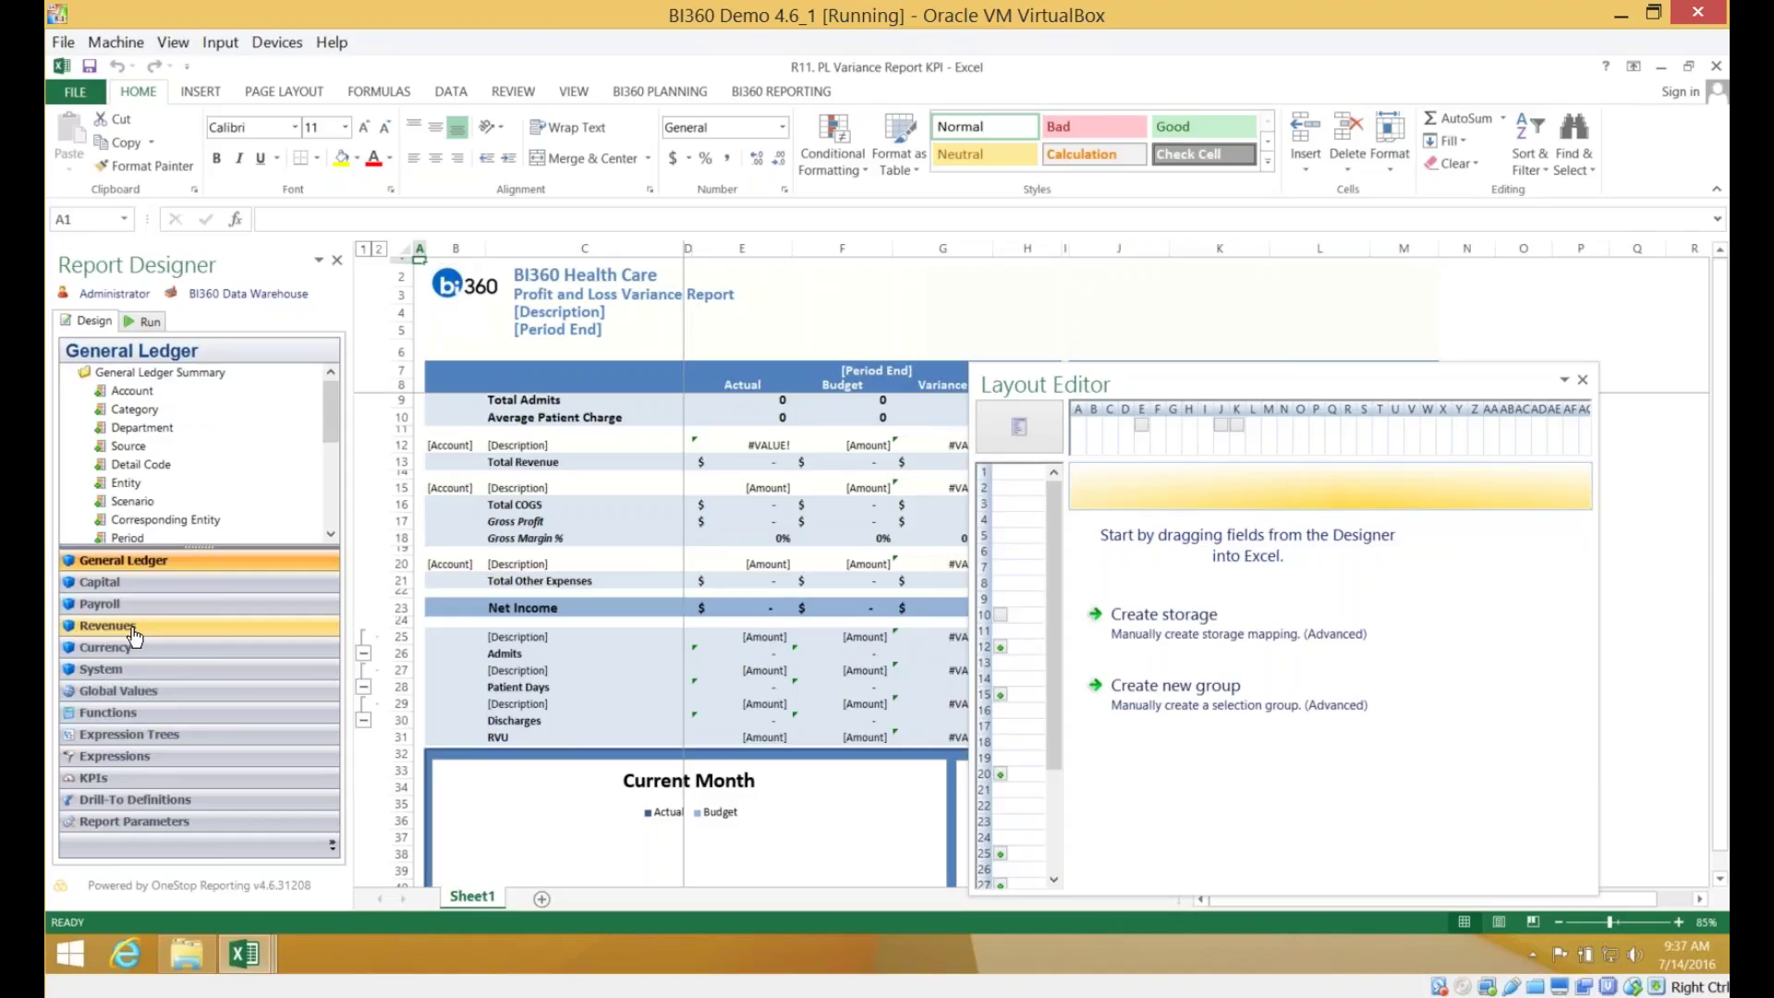
mouse_move(141, 409)
left_mouse_down()
mouse_move(584, 400)
mouse_move(584, 369)
mouse_move(129, 414)
left_mouse_up()
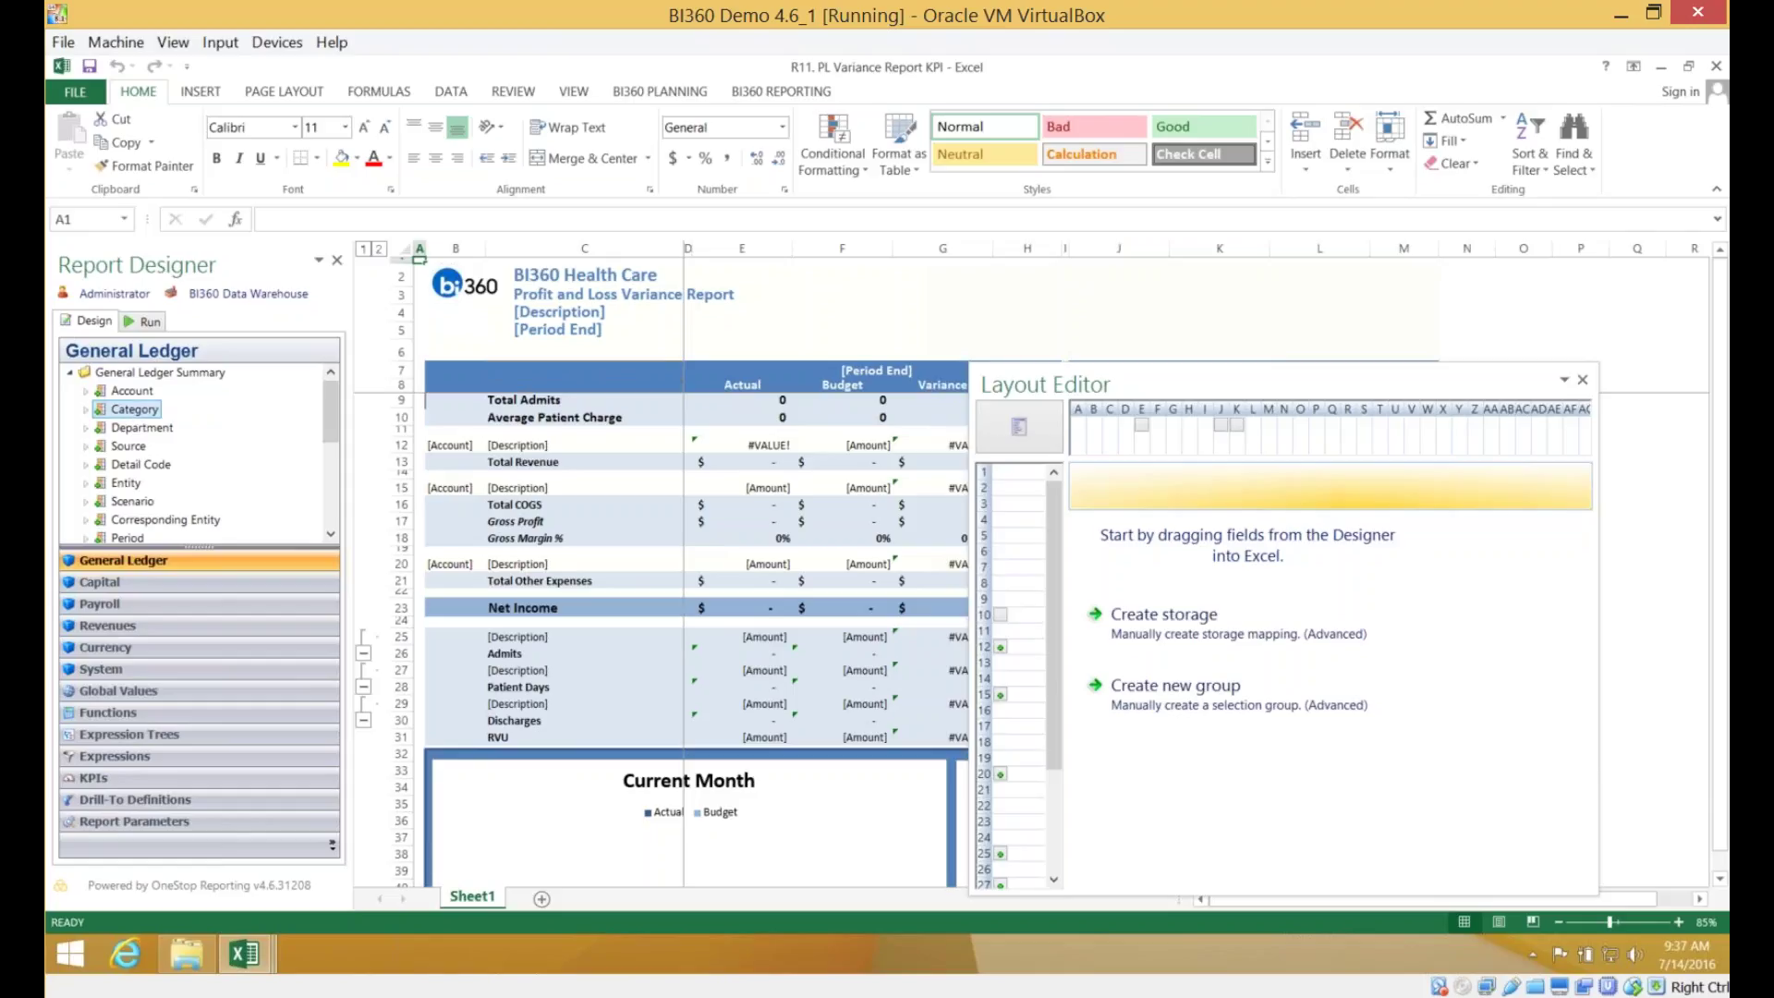
left_click_drag(1158, 375, 1295, 371)
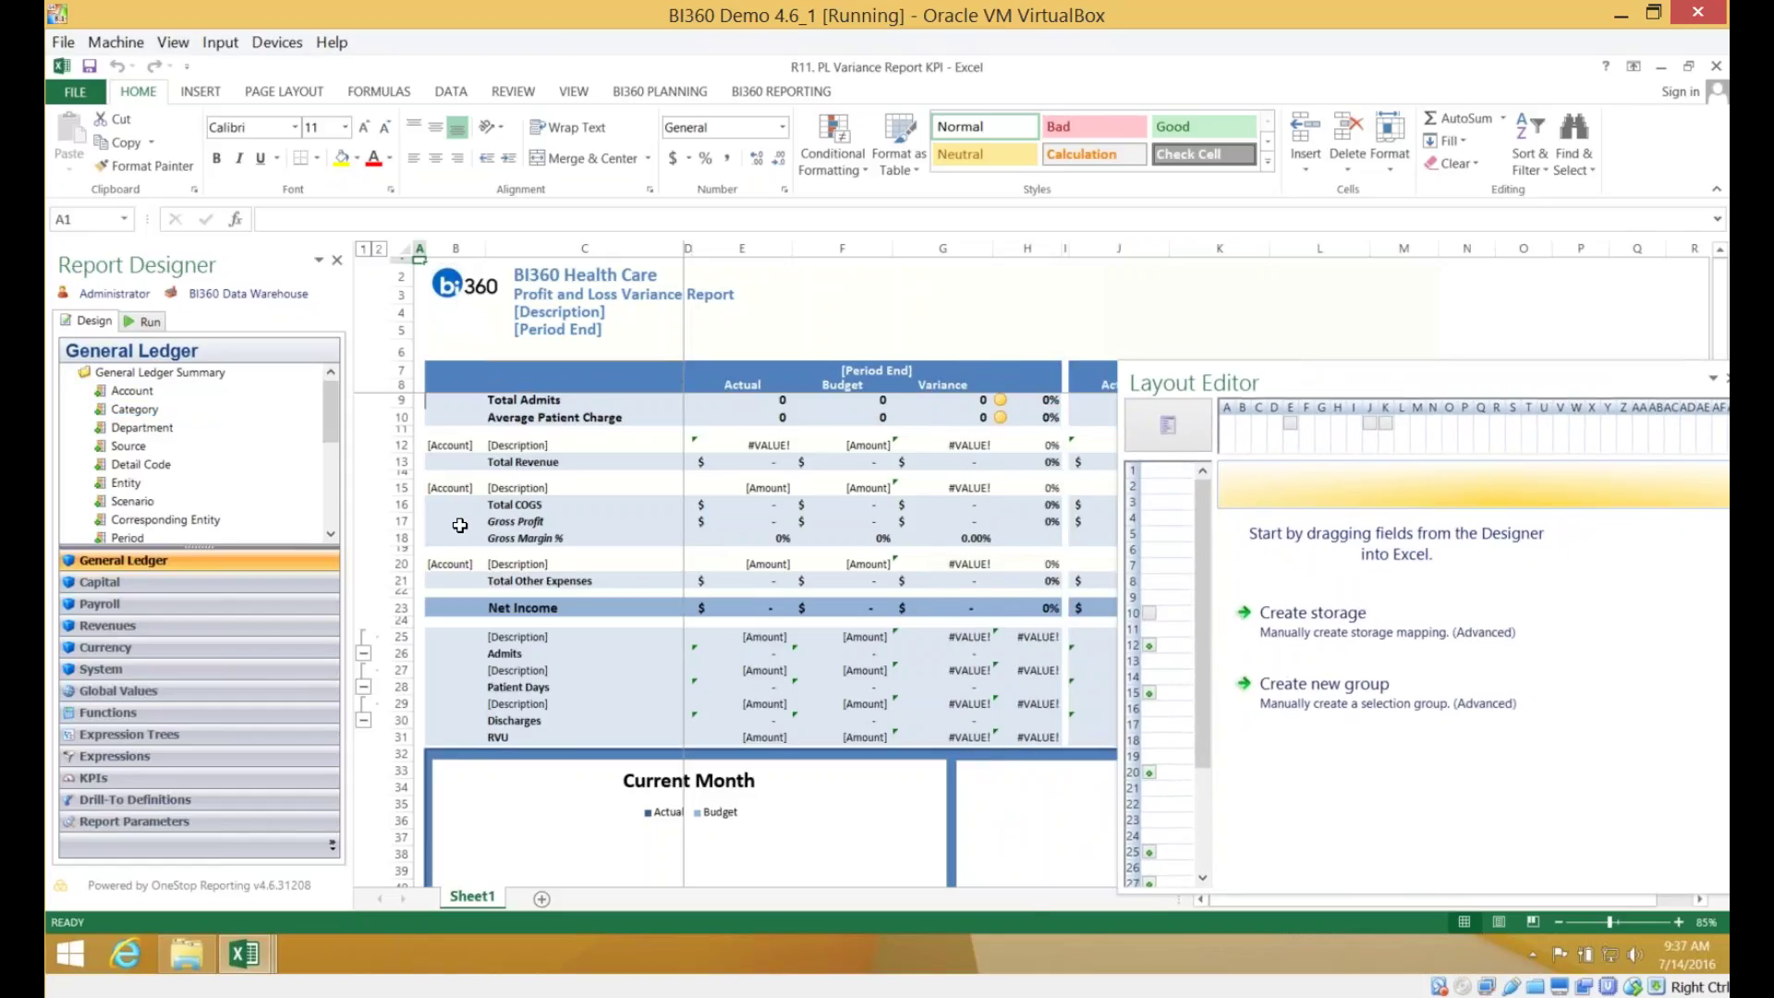
left_click(397, 446)
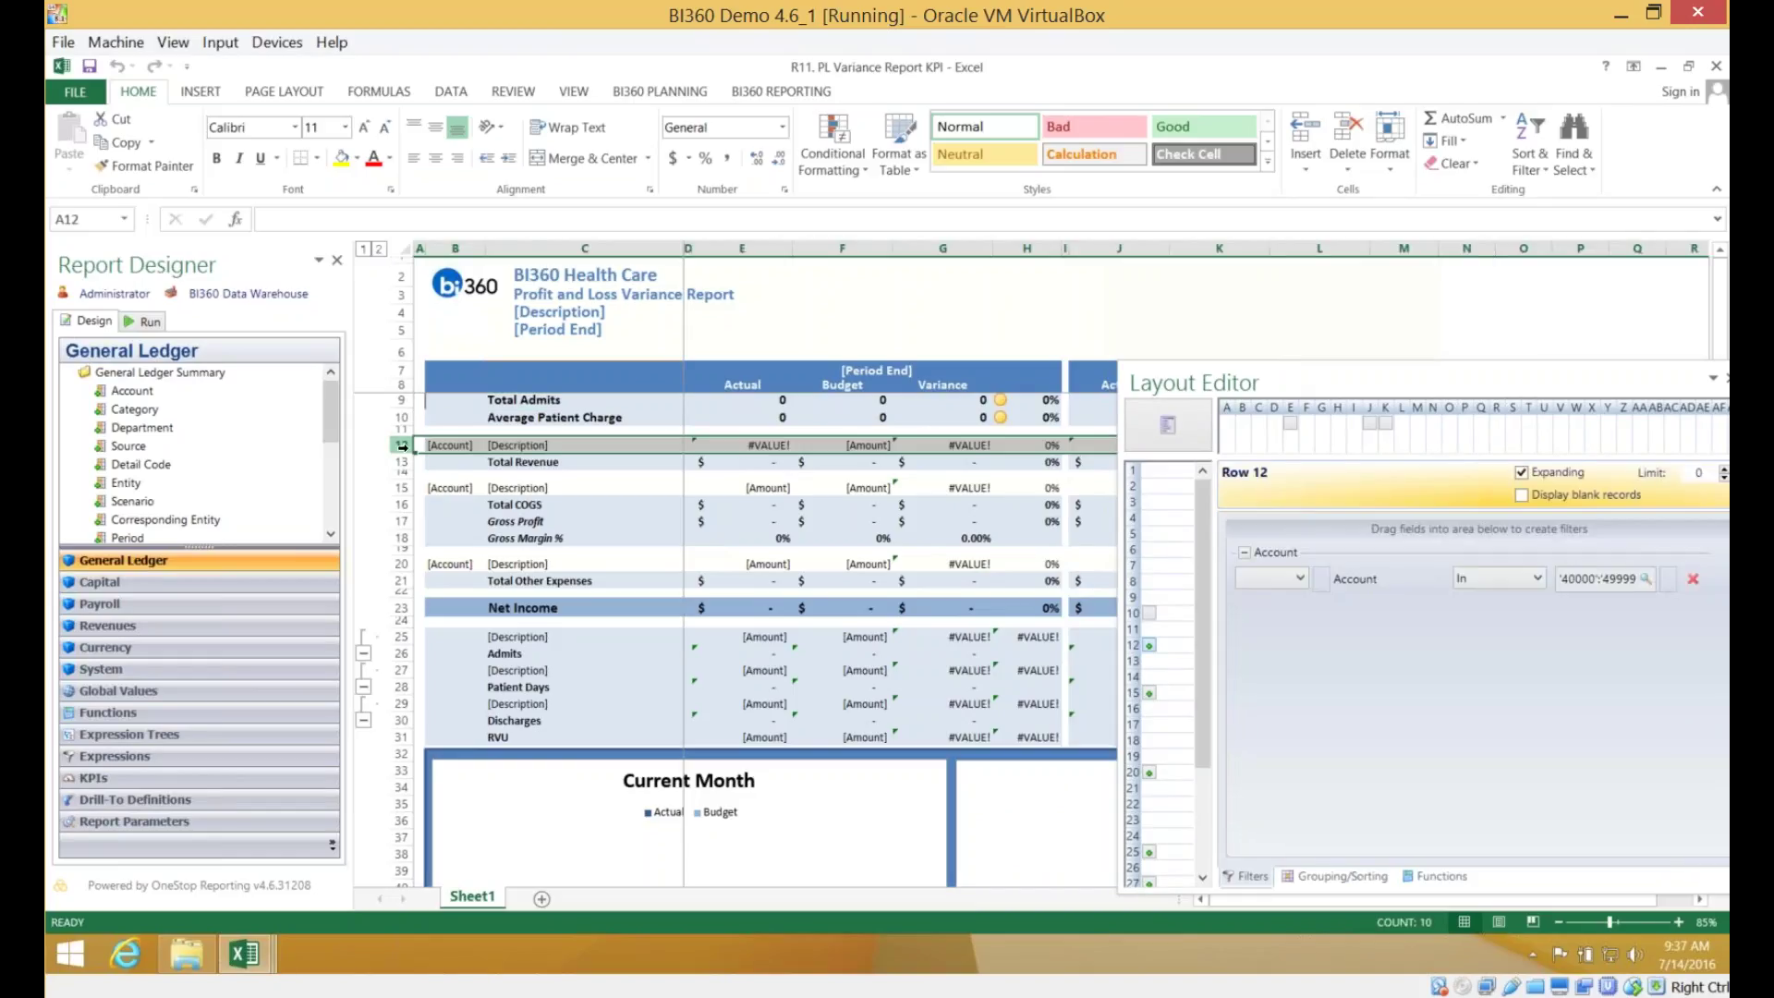
left_click_drag(1330, 384, 1188, 328)
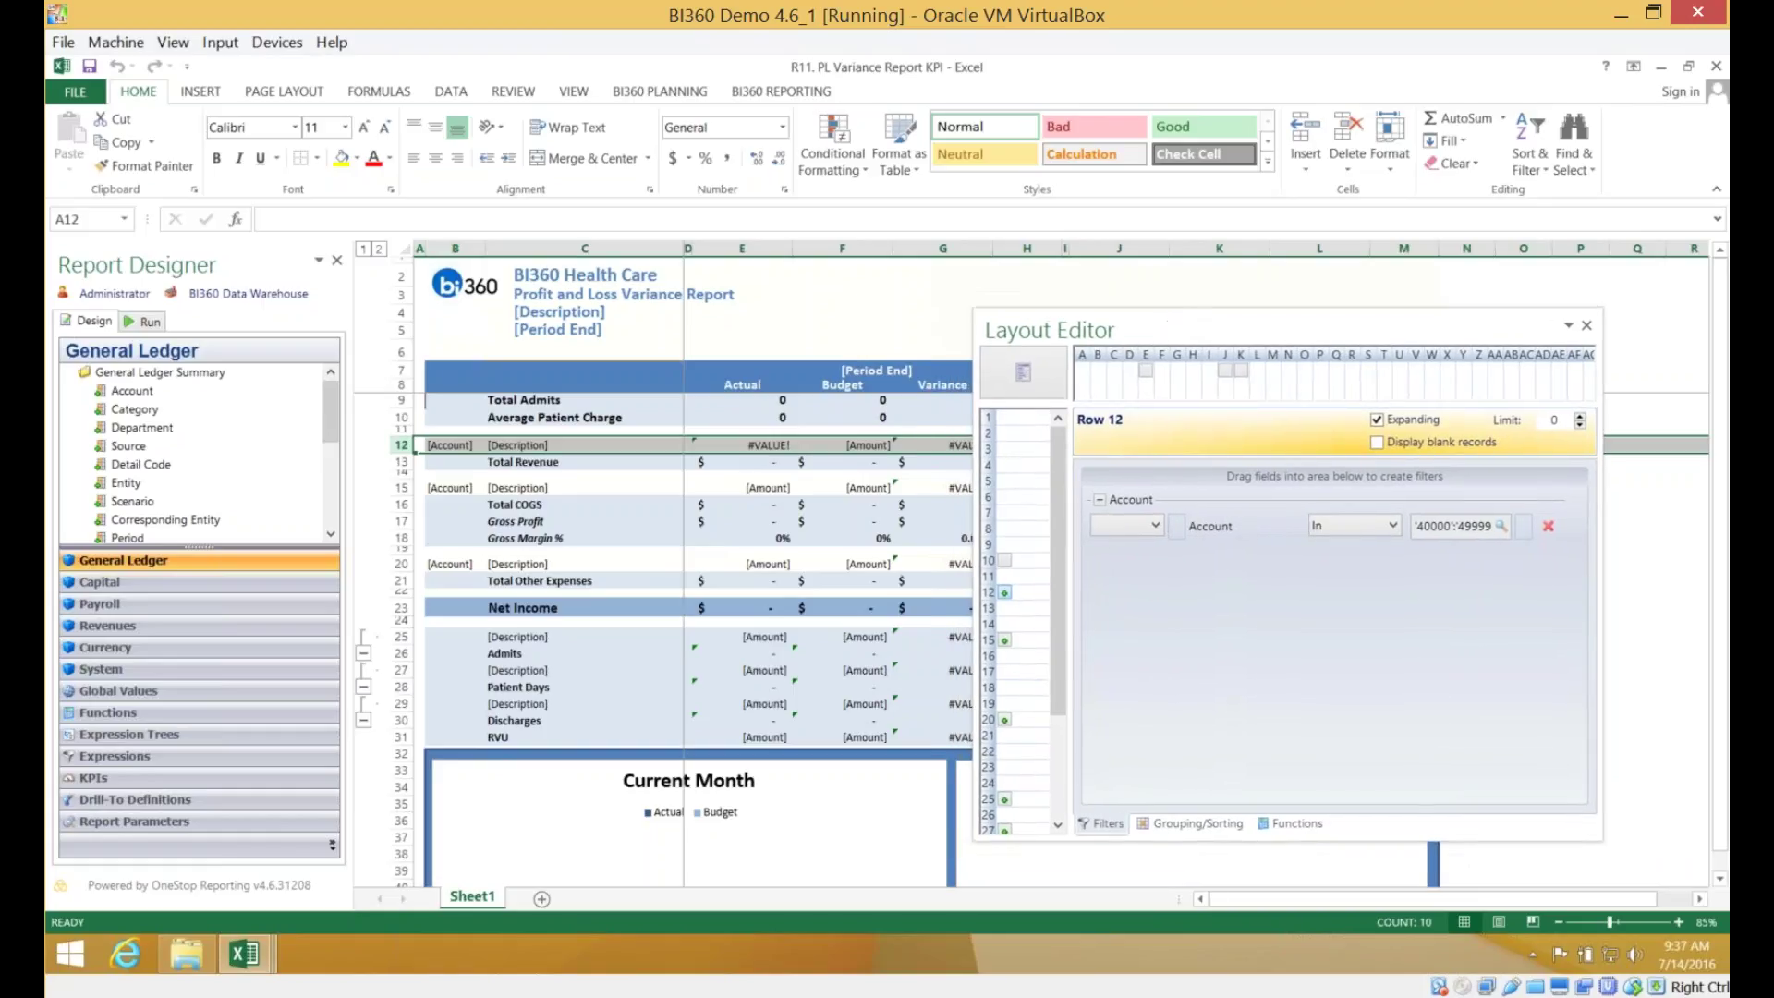
- Browse the row 12 Account filter lookup down to the 41000–49050 revenue accounts and close it without applying a selection
left_click(1499, 528)
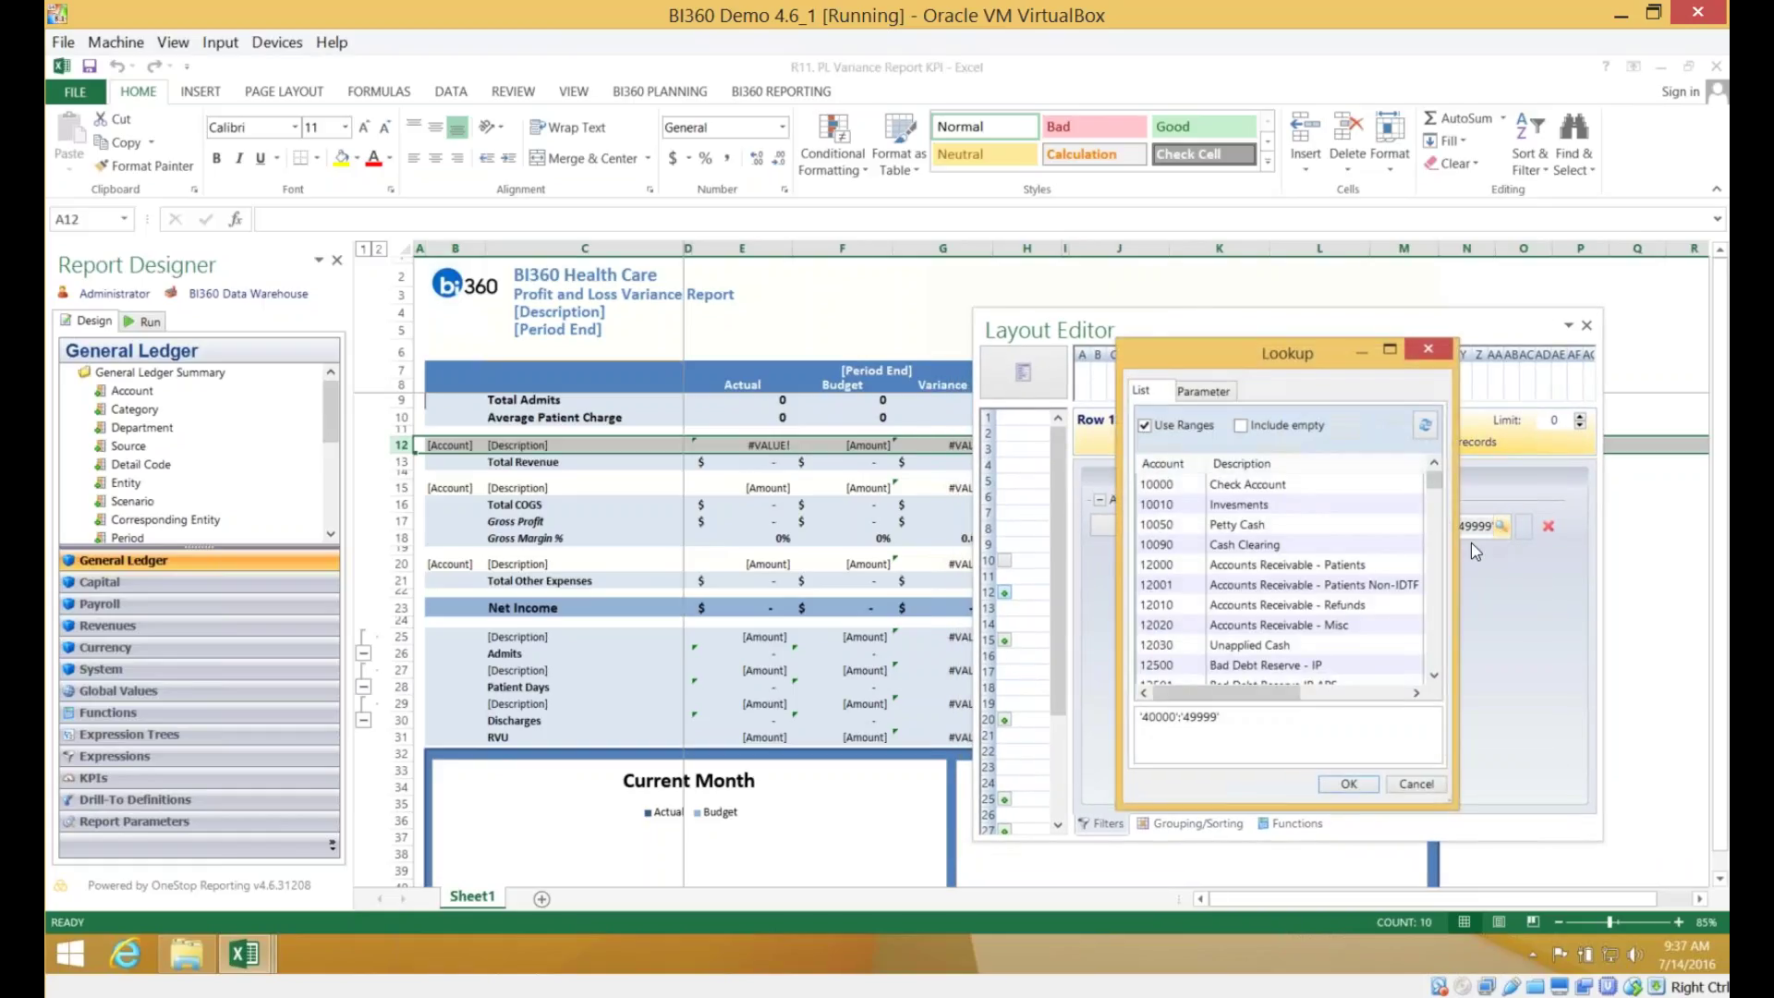
left_click(1433, 602)
left_click(1433, 602)
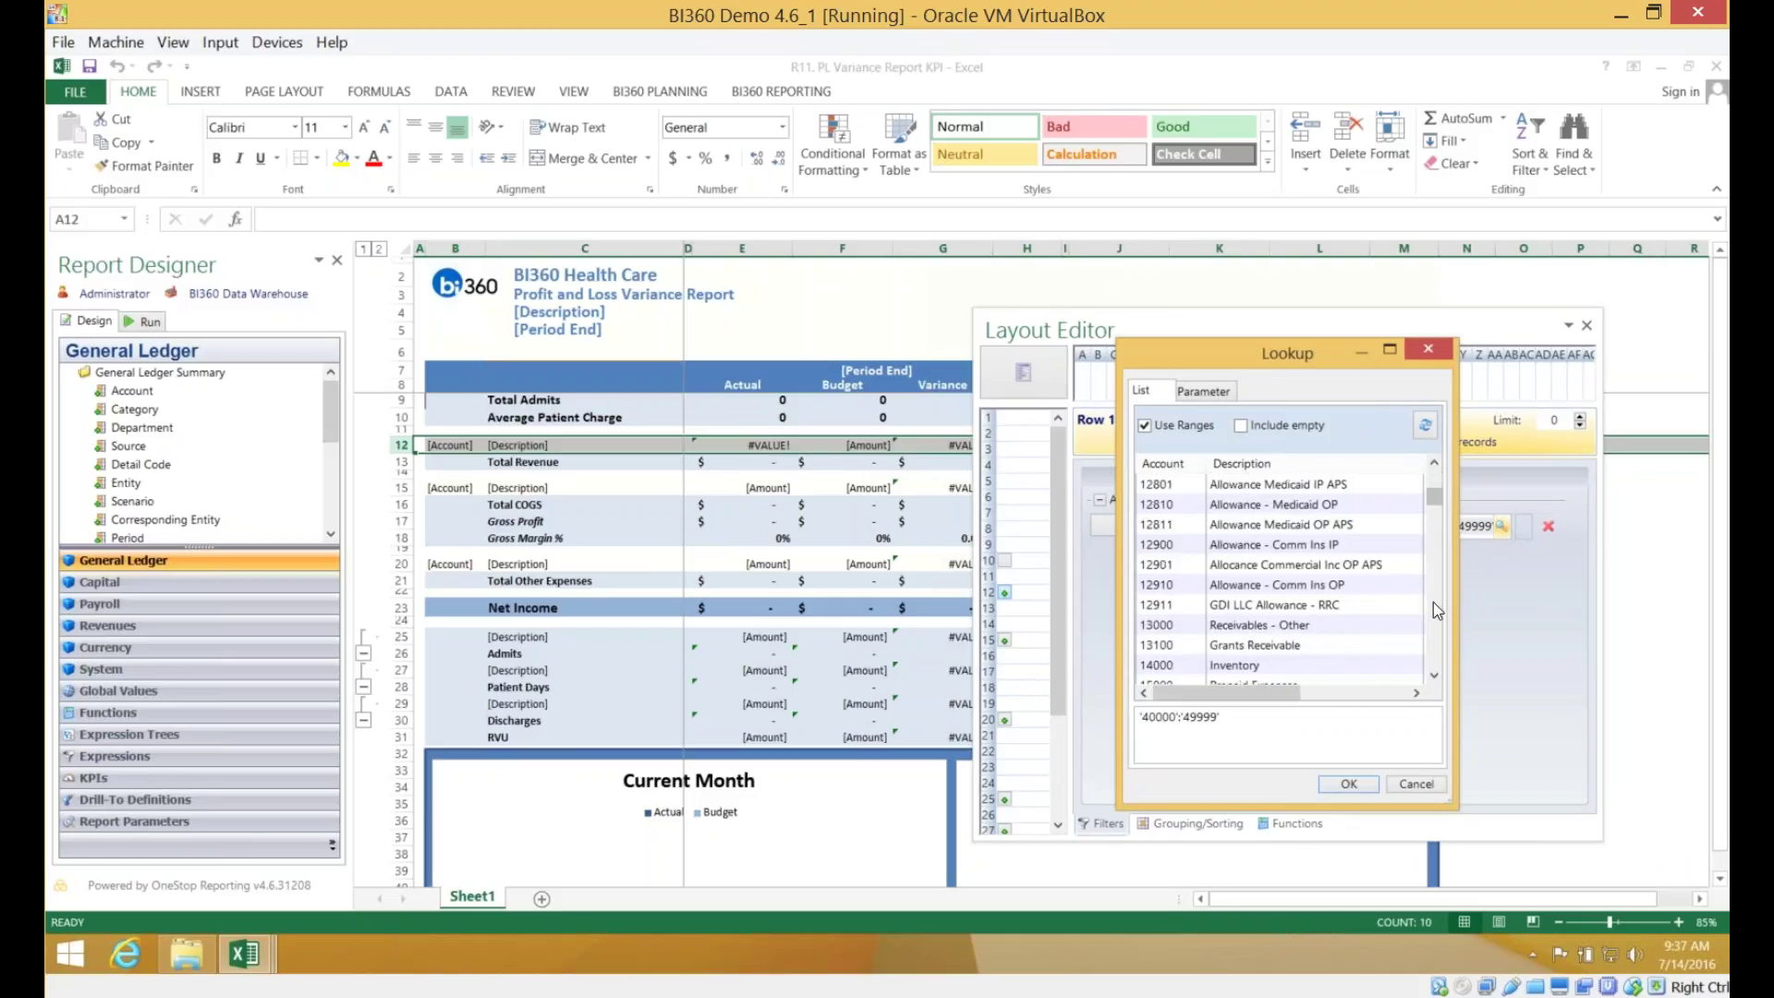
left_click(1242, 566)
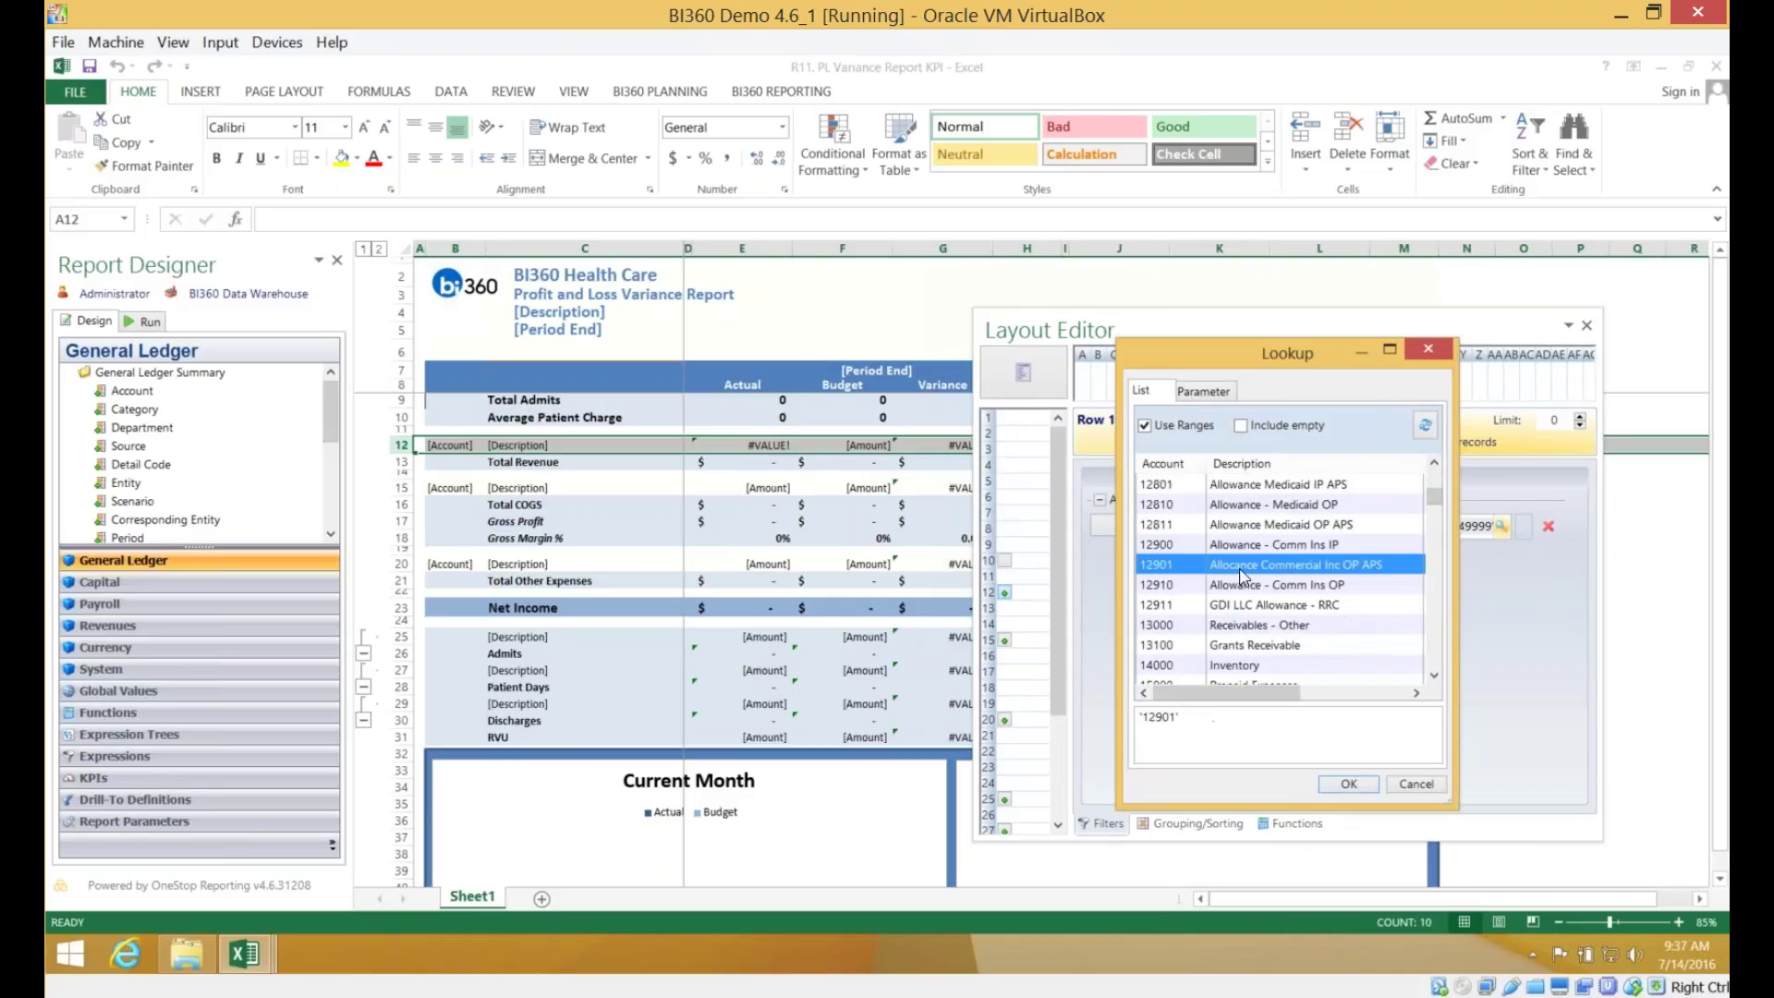
left_click(1433, 618)
left_click(1433, 619)
left_click(1433, 620)
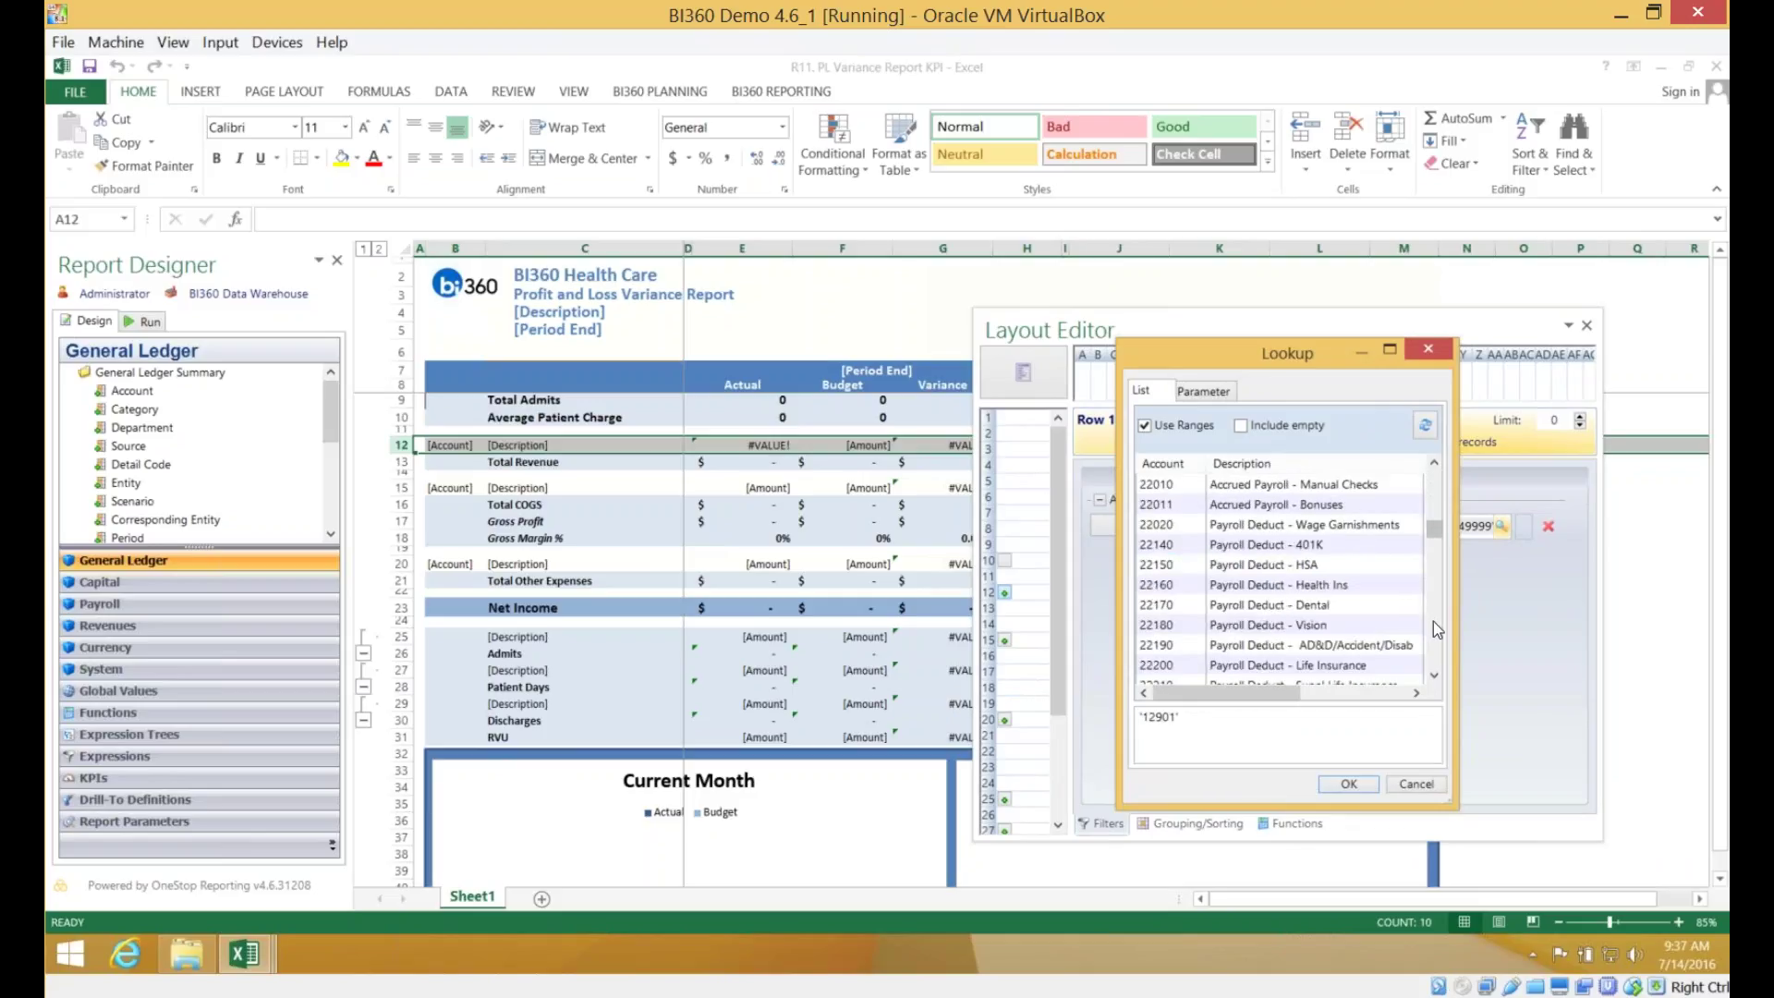
left_click(1433, 621)
left_click(1432, 623)
left_click(1432, 623)
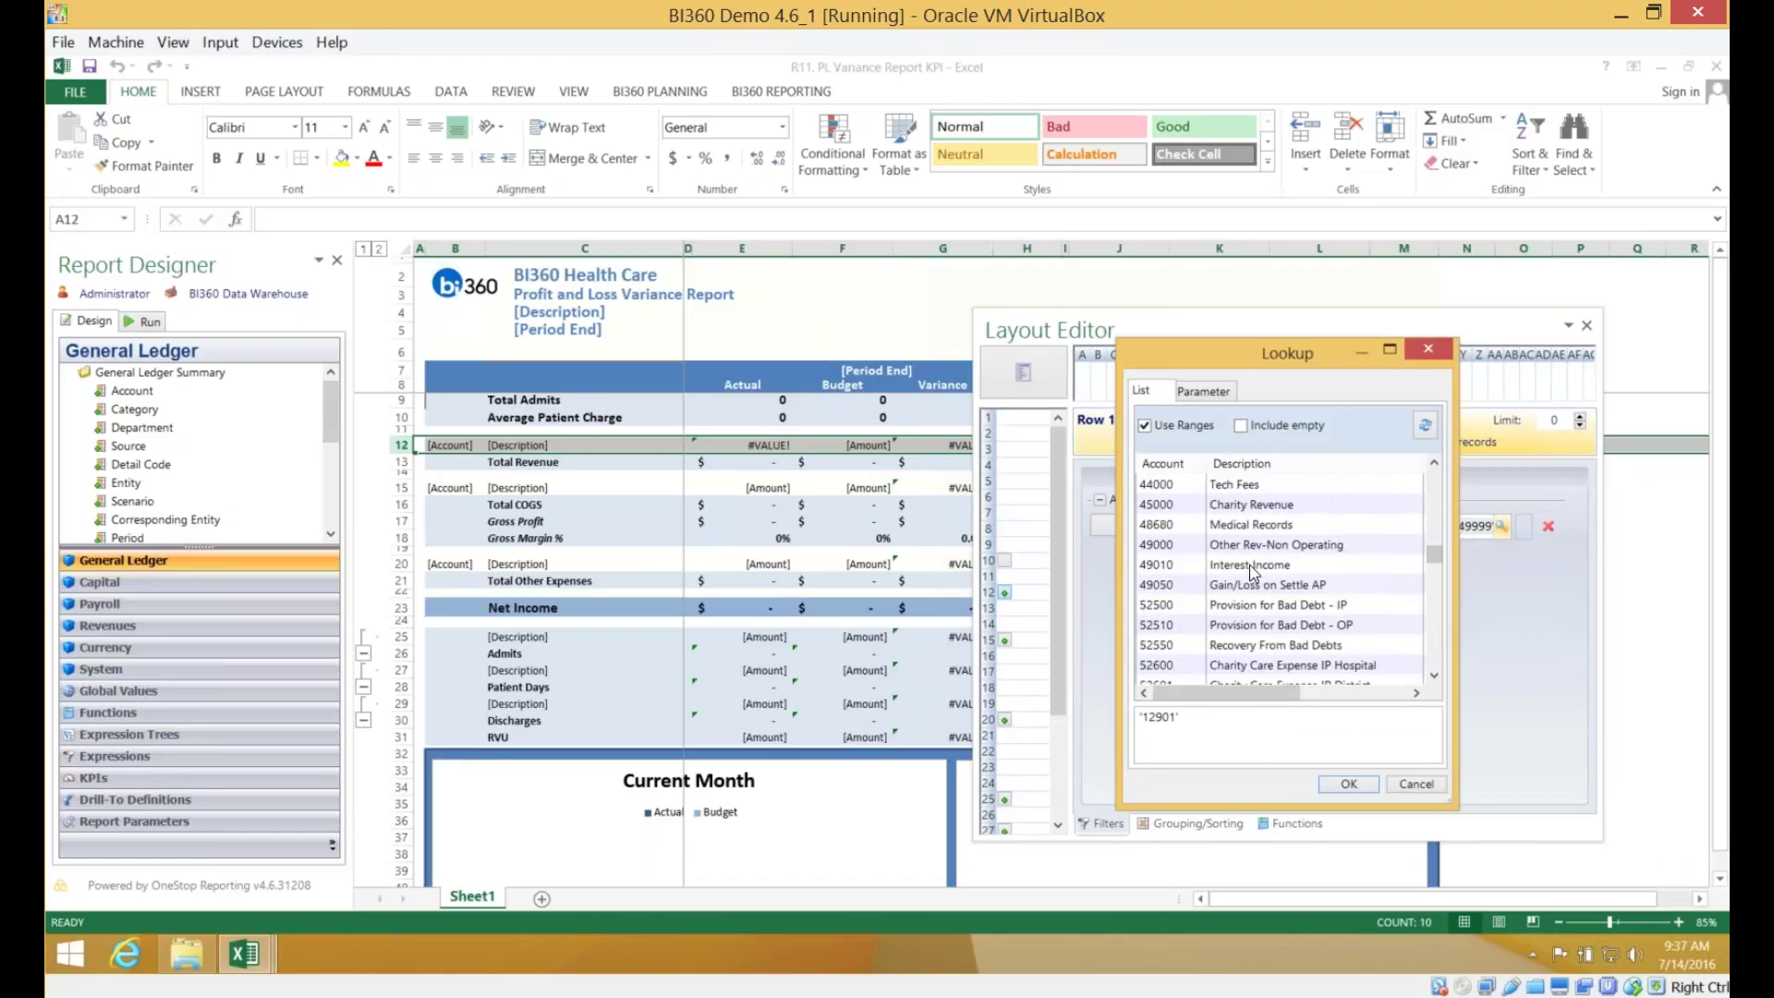
scroll(1253, 570, "up", 2)
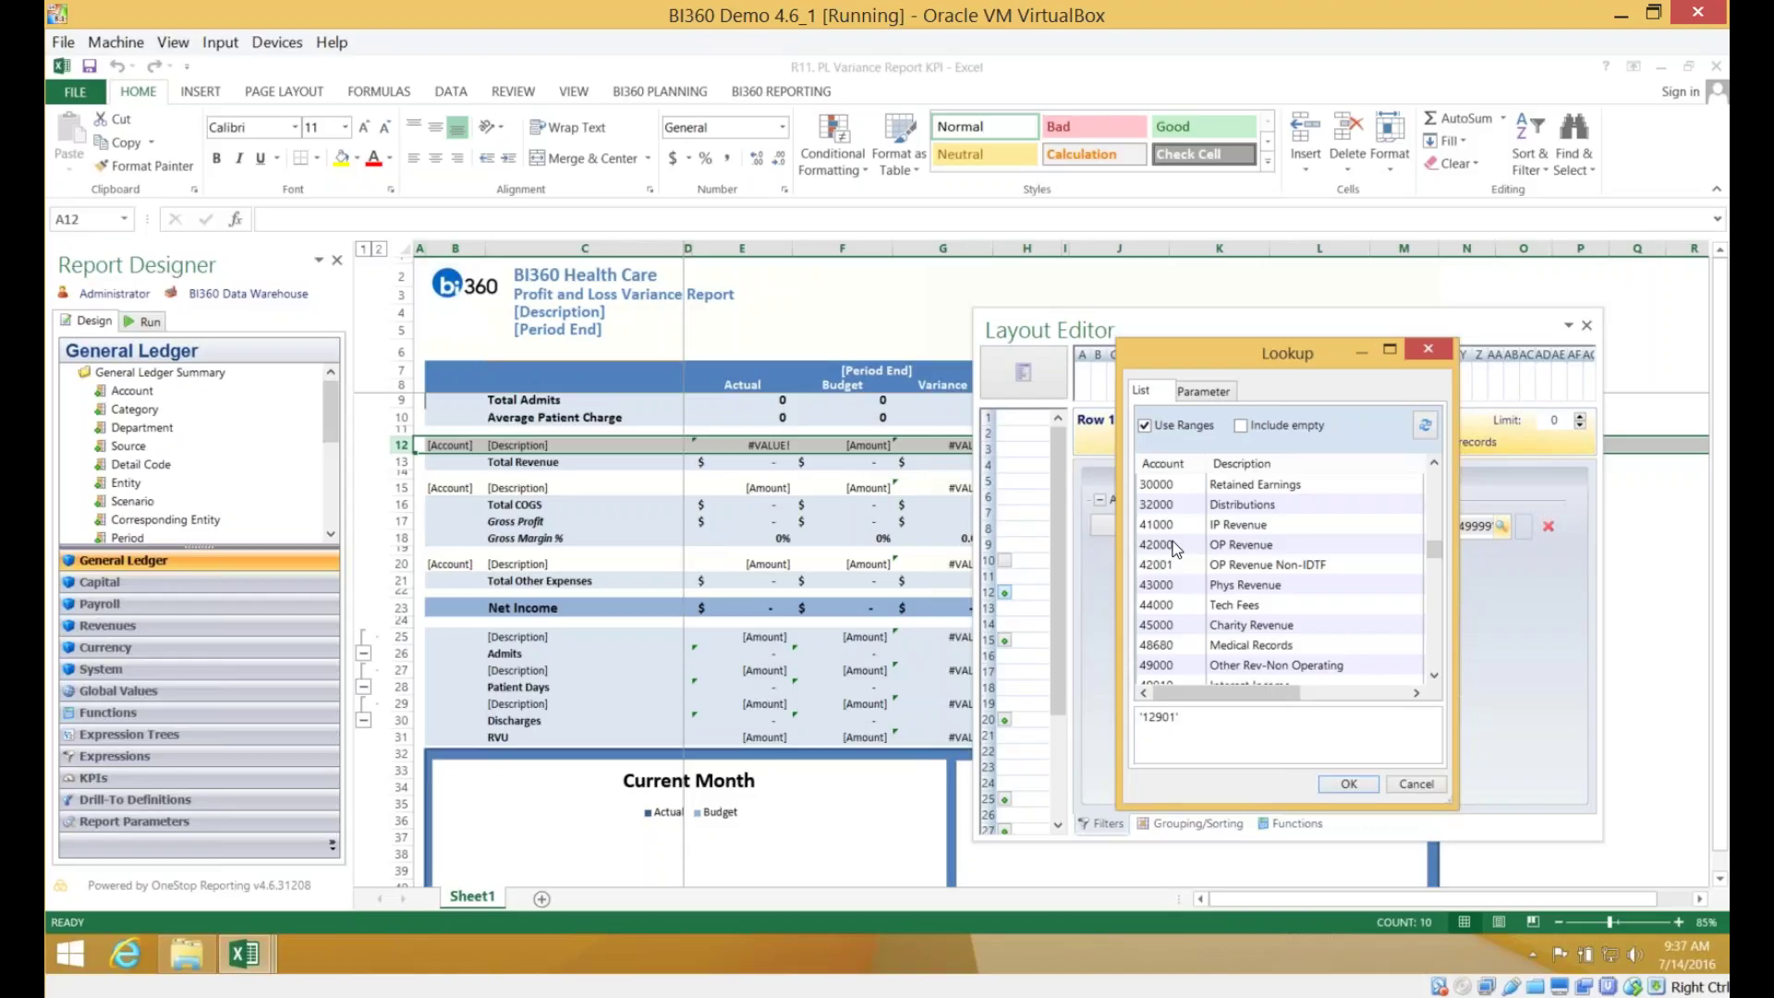
left_click(1428, 349)
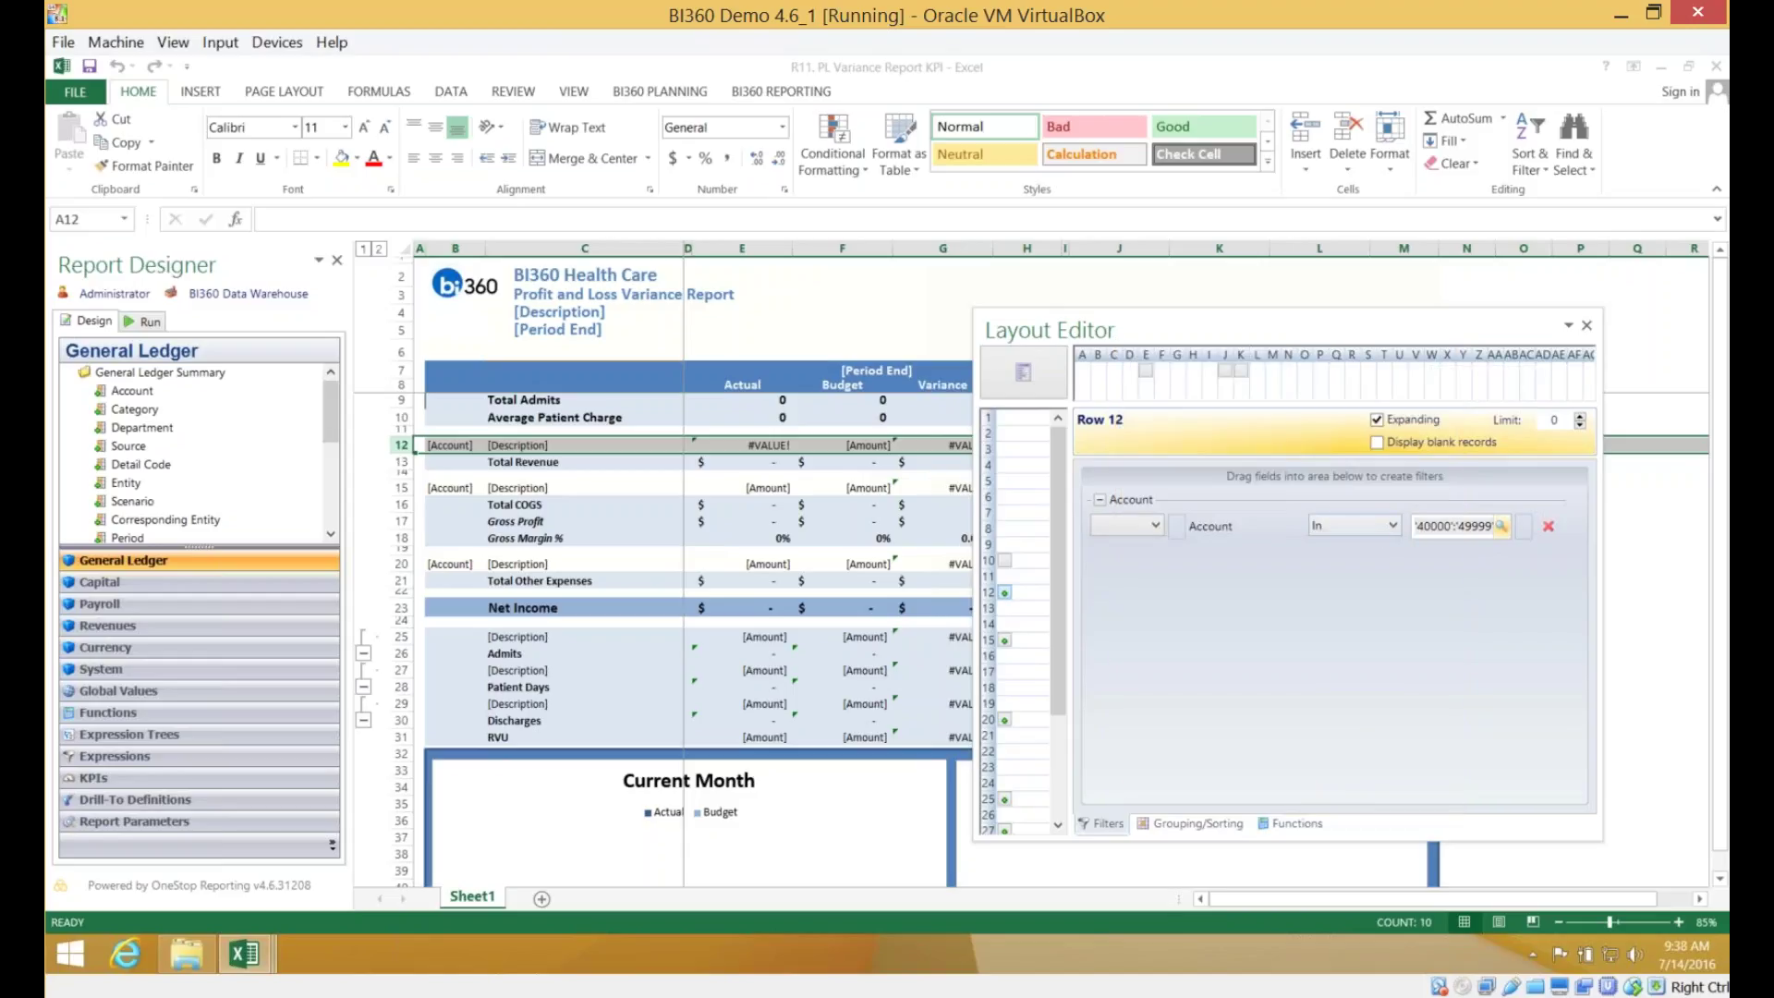
- Leave design mode and run the variance report for entity 1, scenario BUD and period 201210
left_click(152, 327)
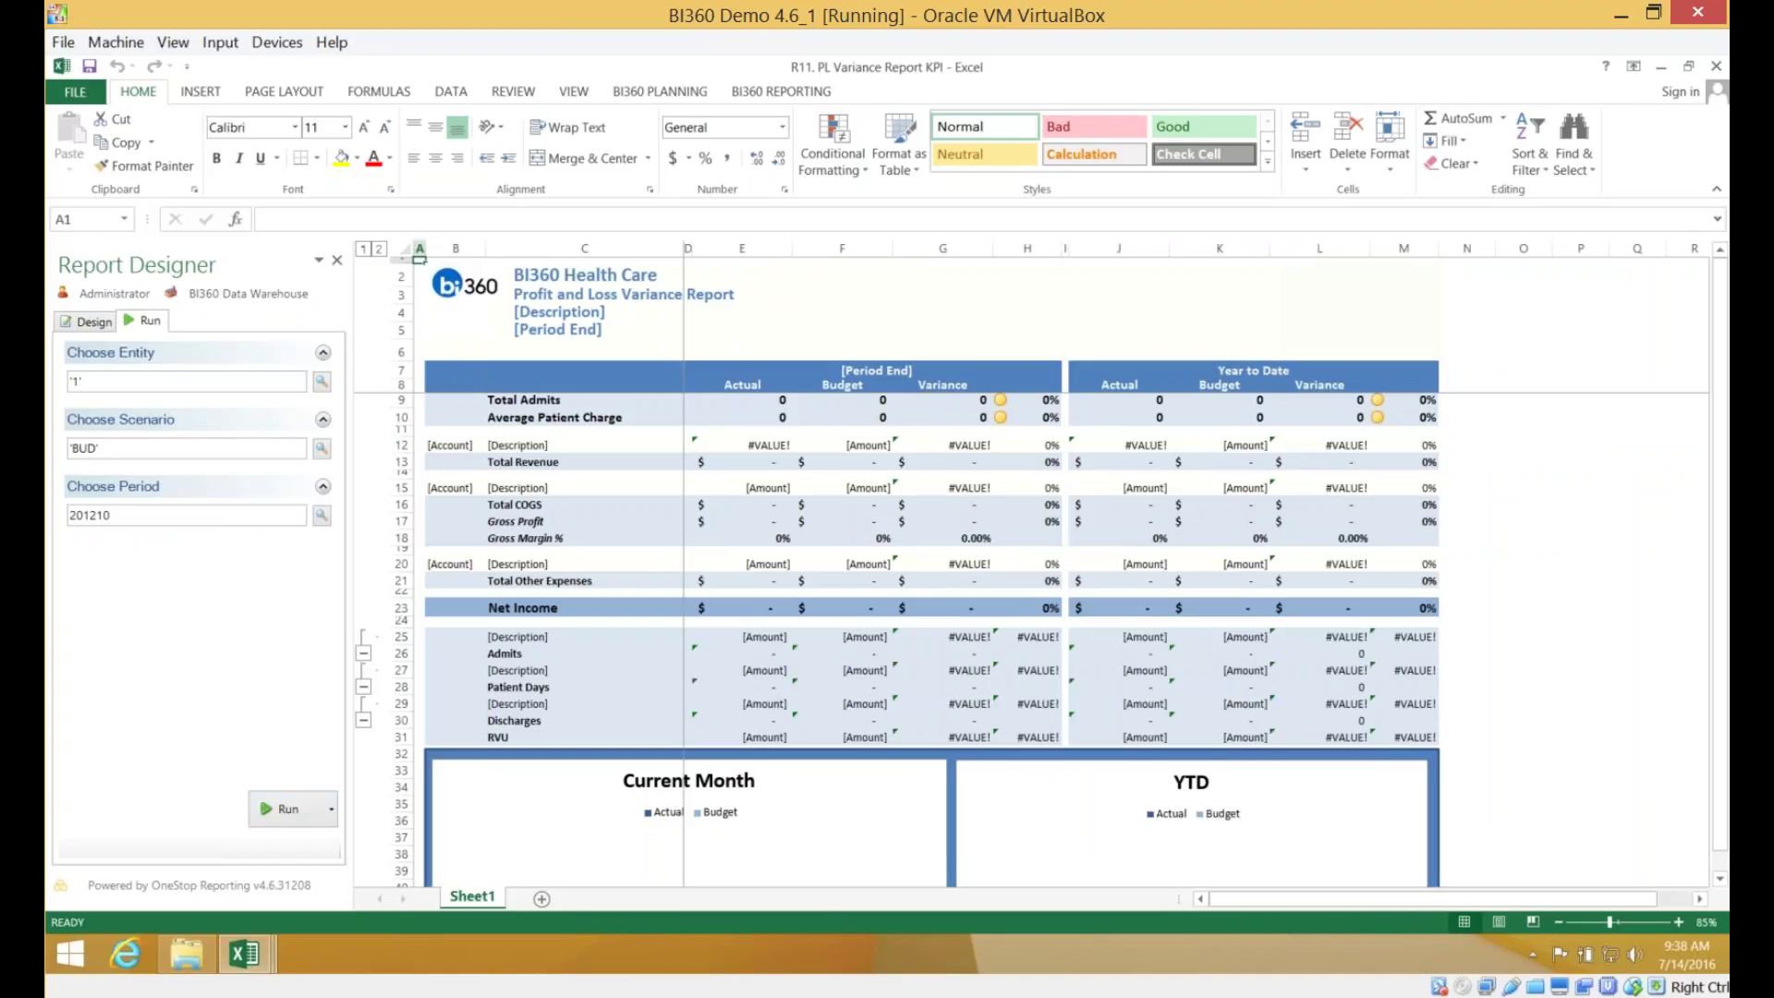
left_click(294, 818)
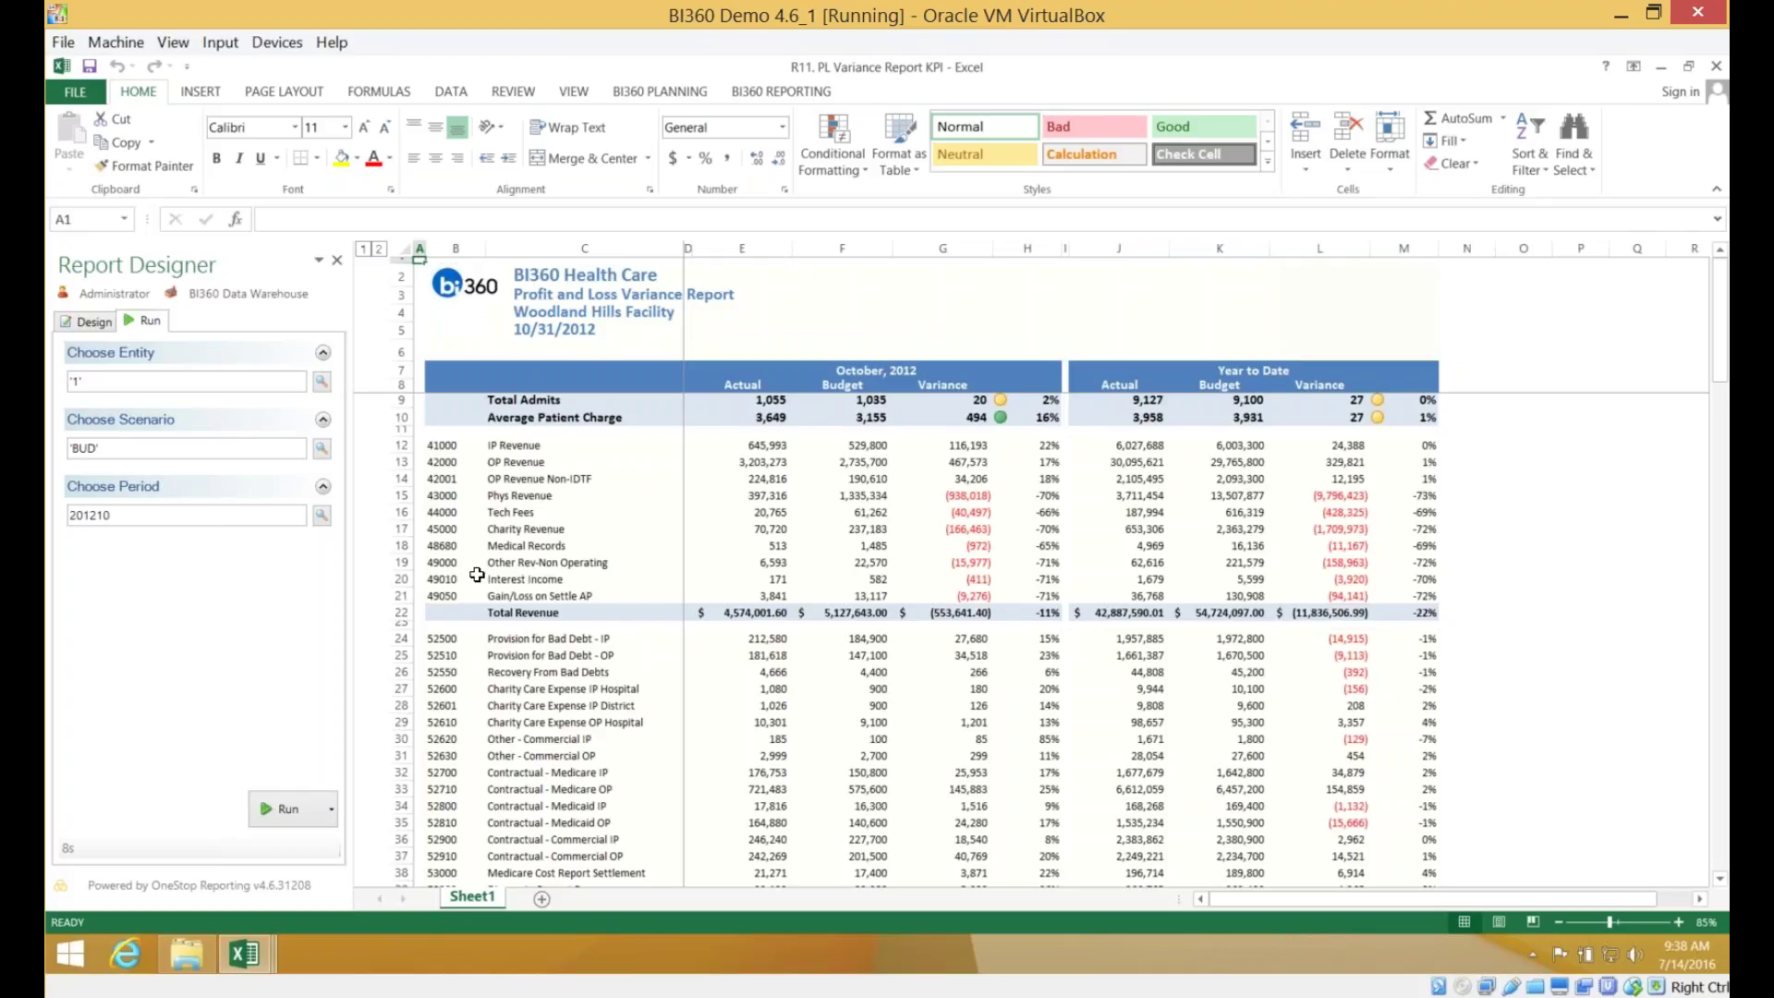
- Switch to the FR00 - BI360 Decision Pack workbook and show the design of its News sheet
left_click(252, 946)
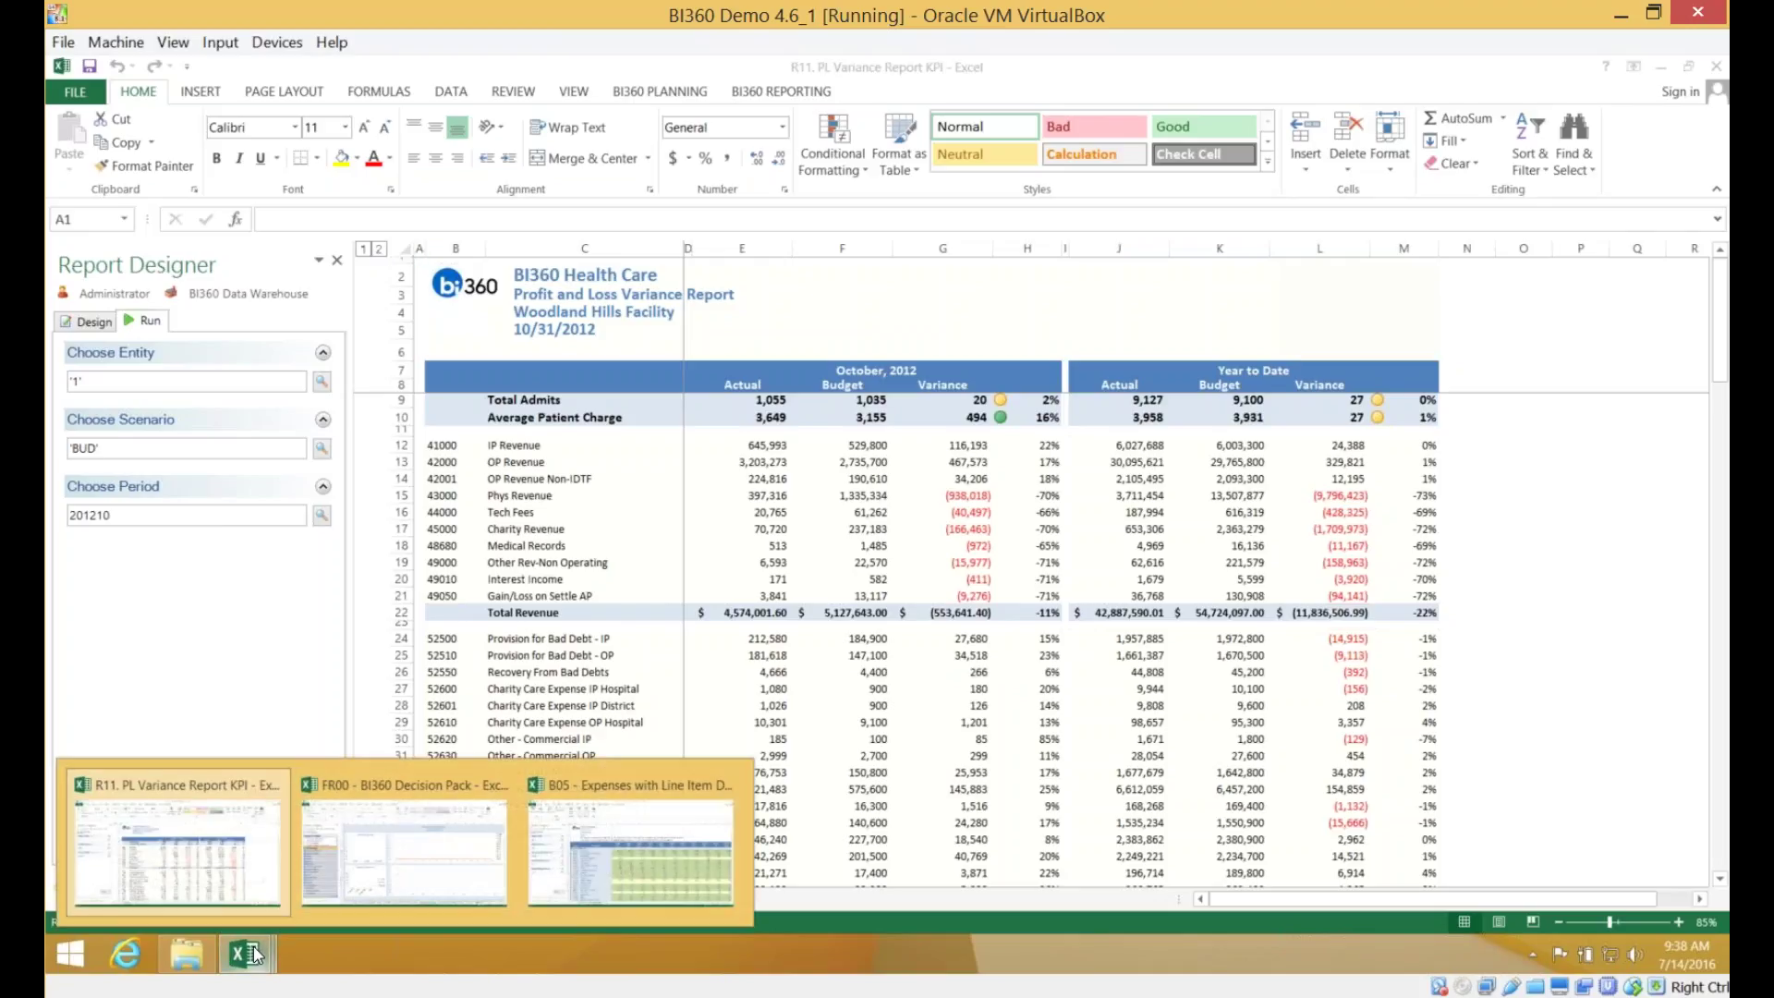
left_click(369, 861)
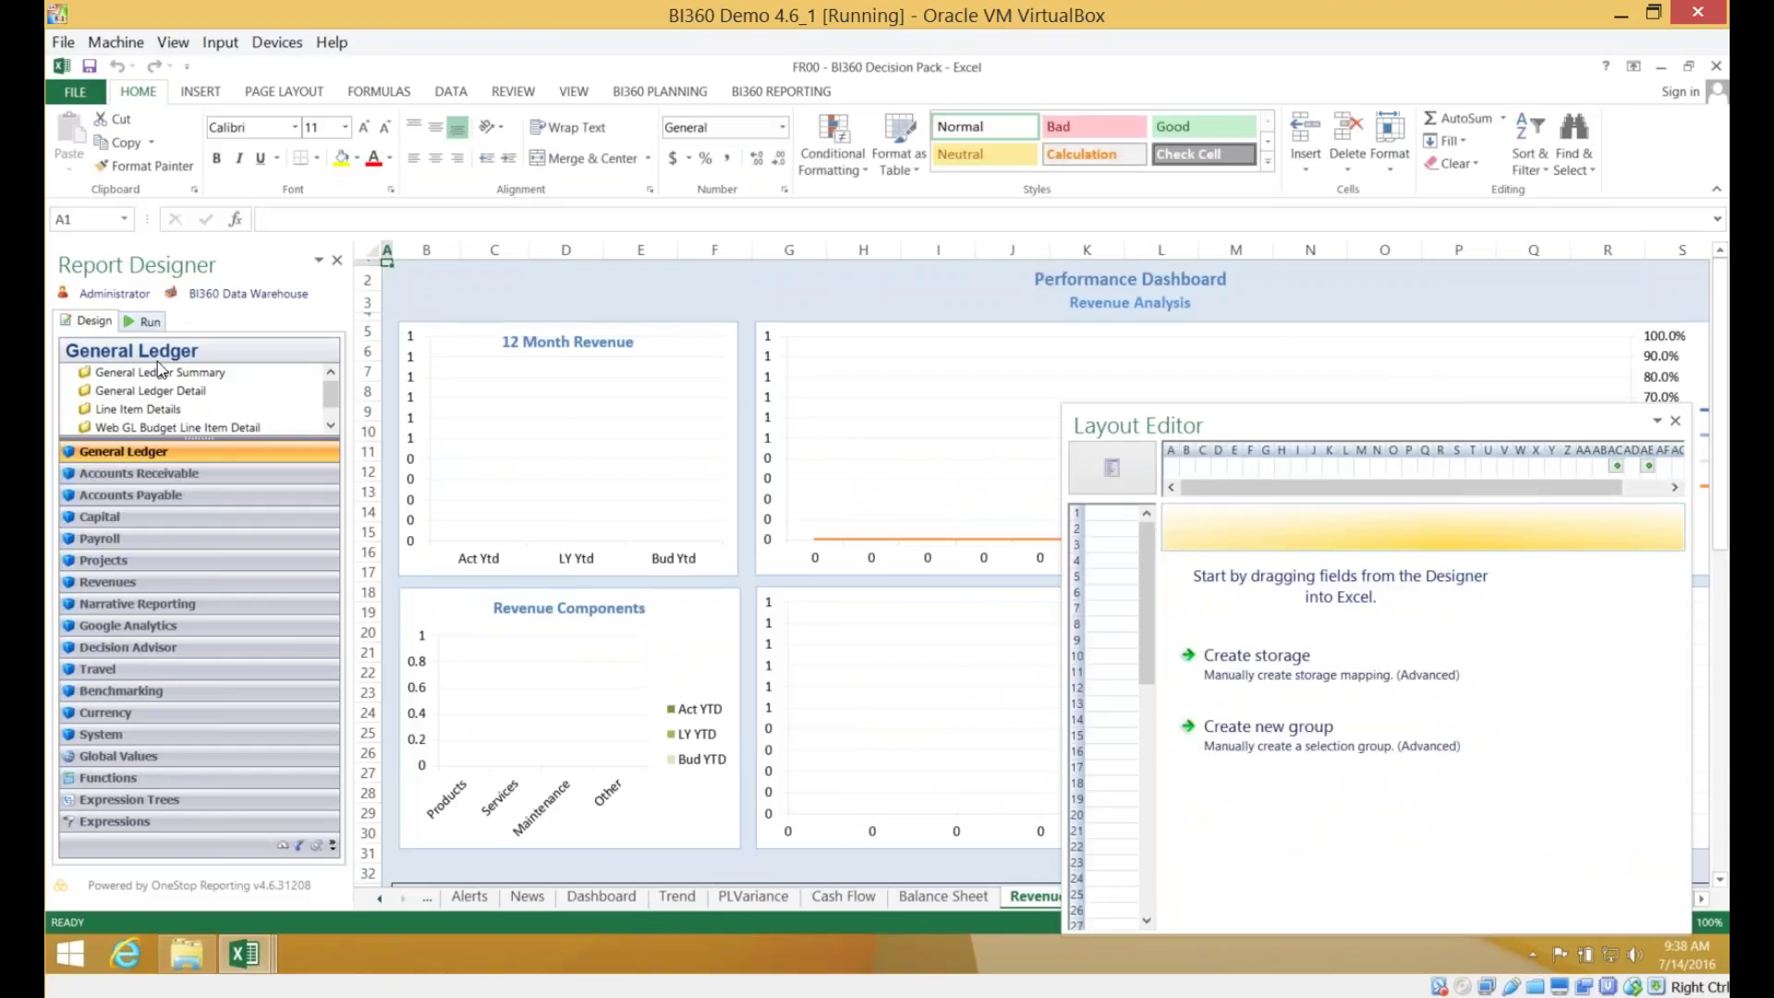
left_click(529, 907)
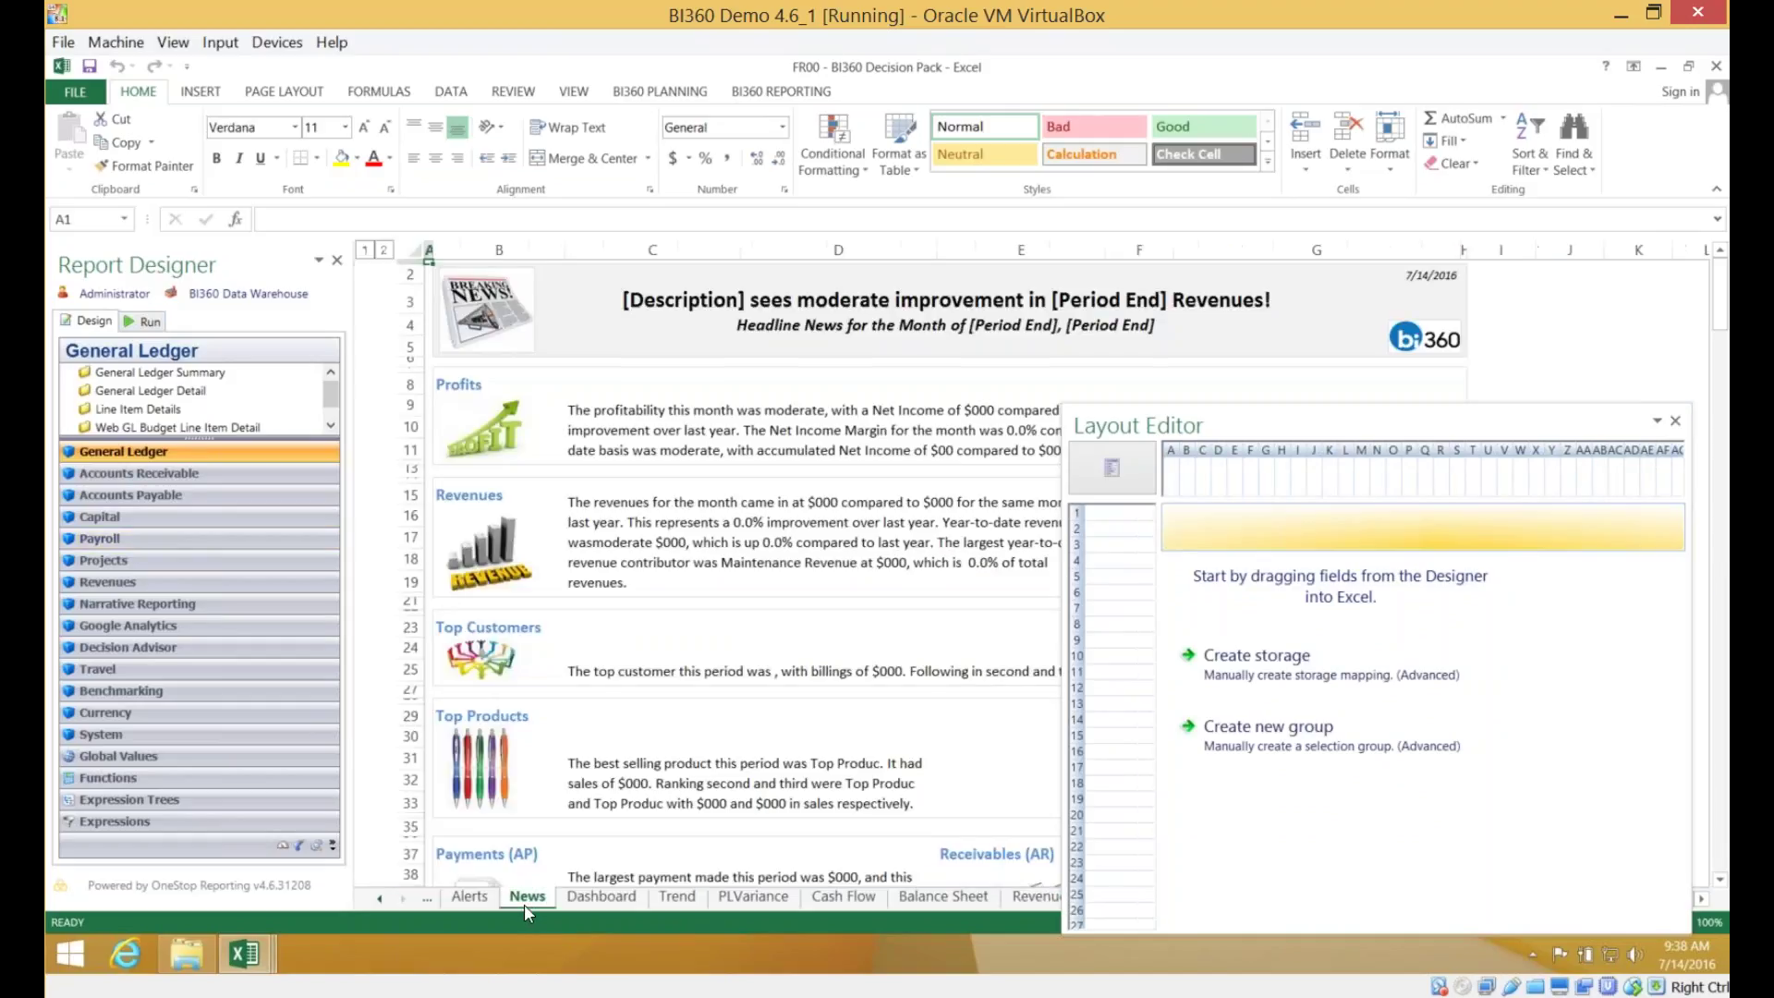
- Move the Layout Editor off the News text and run the report for entity SUS, scenario BUD and period 201509
left_click_drag(1200, 424, 1165, 259)
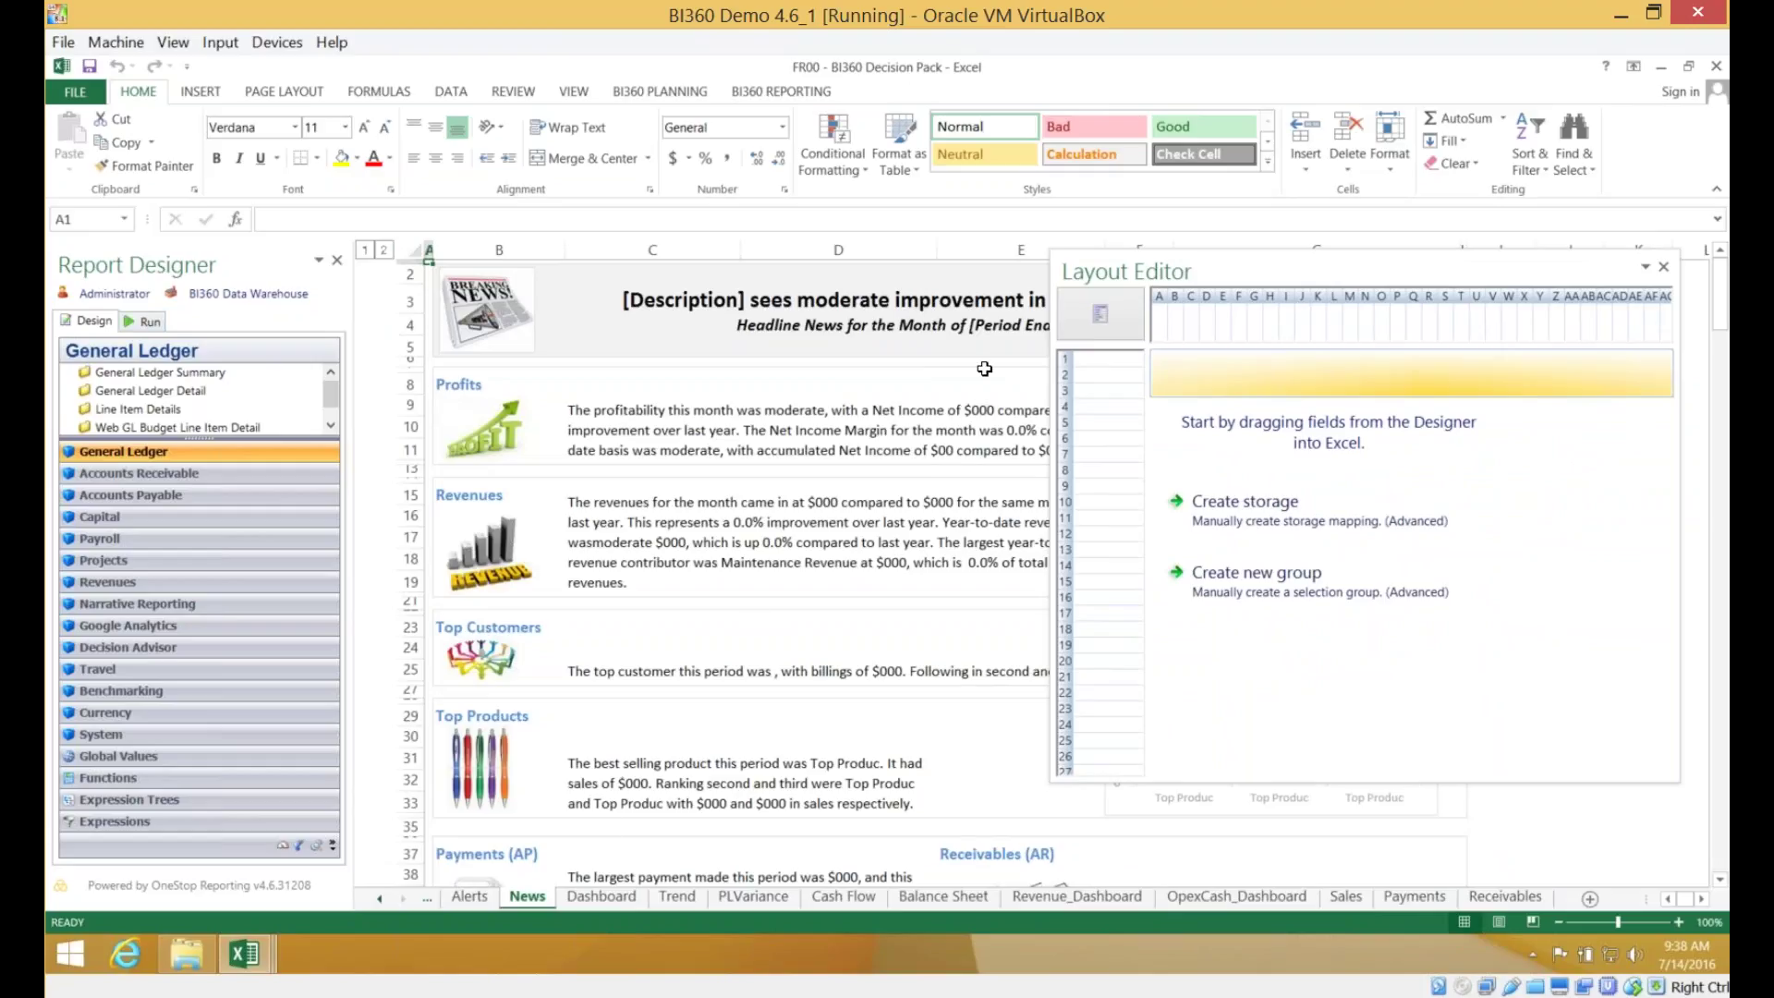
left_click_drag(1256, 269, 1435, 301)
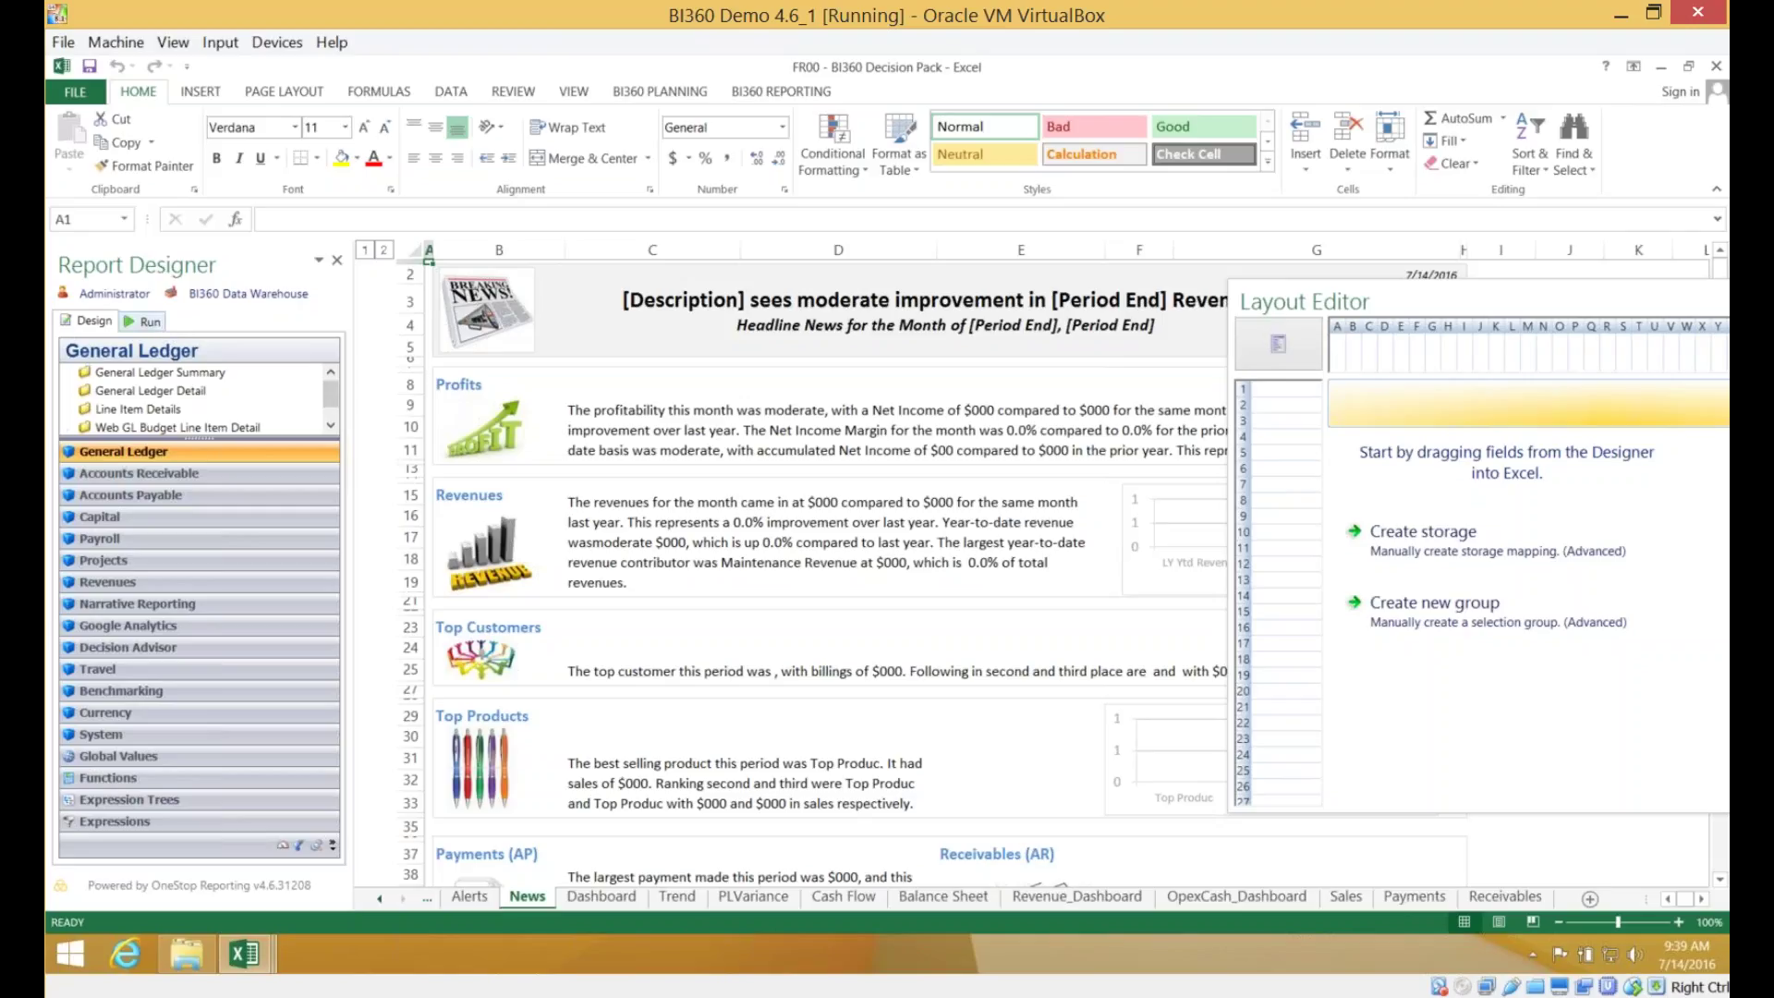
left_click(146, 320)
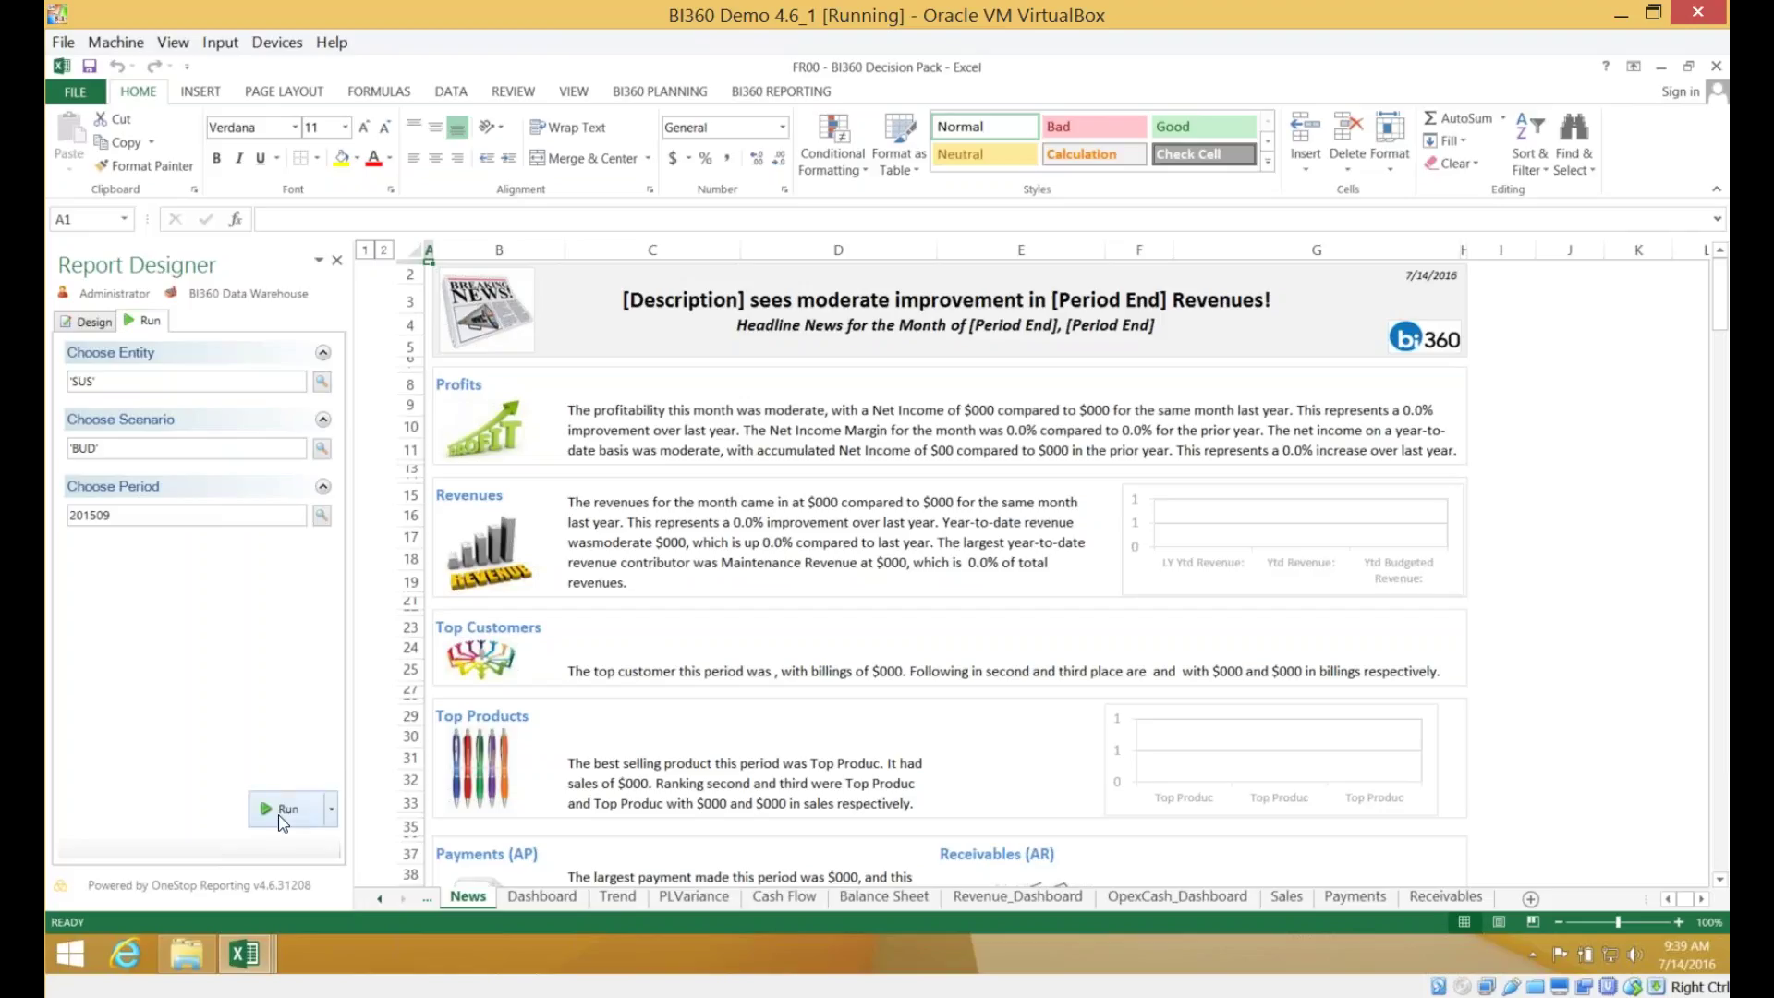
left_click(282, 818)
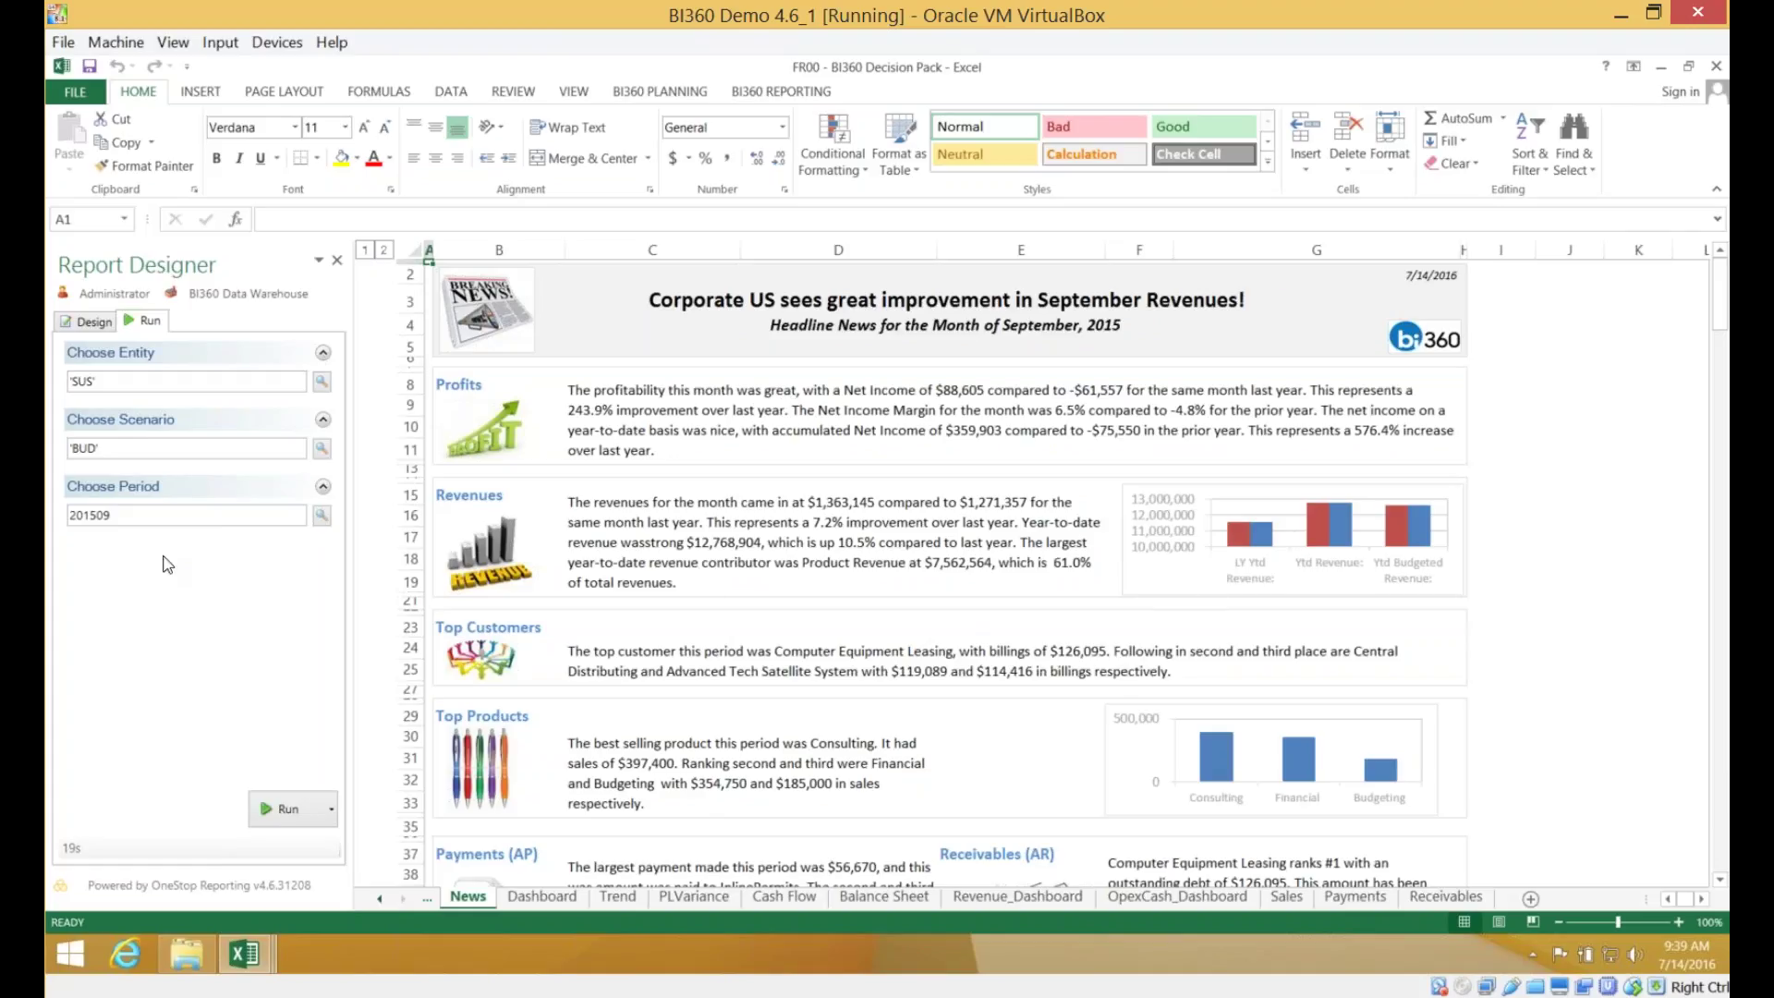
- Review the Dashboard, PLVariance, Balance Sheet and Revenue_Dashboard sheets of the executed report, including the monthly revenue chart
left_click(540, 902)
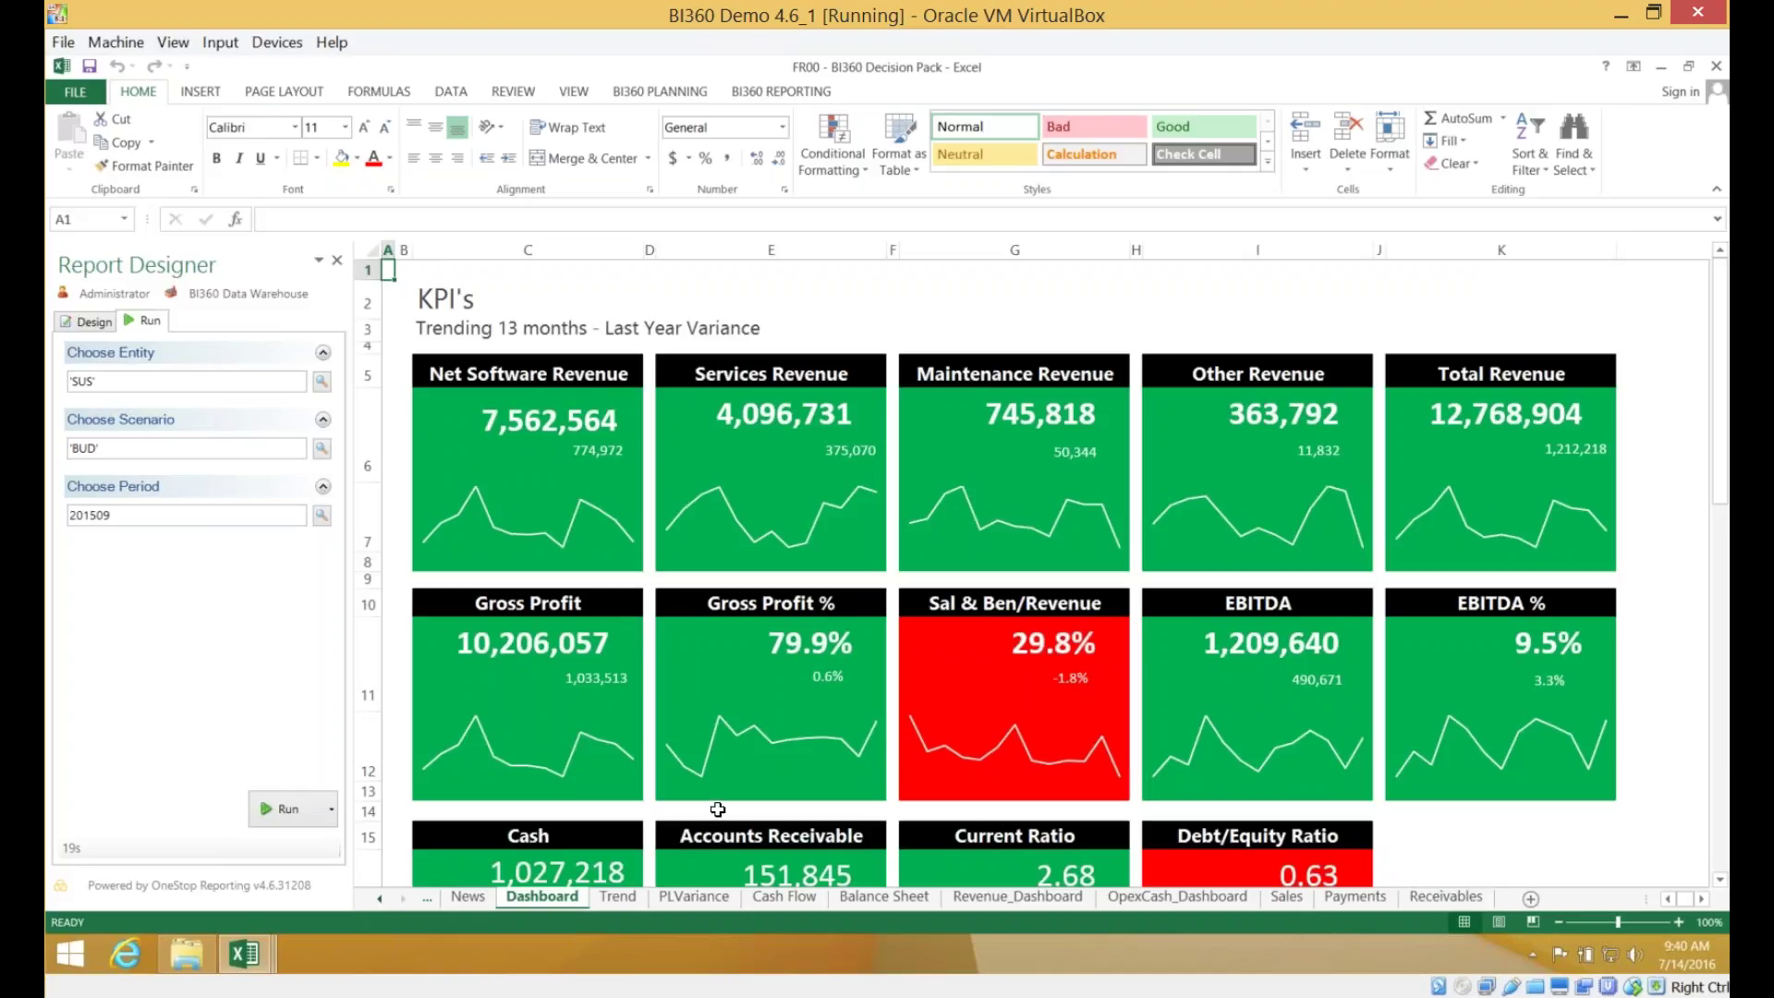
left_click(691, 897)
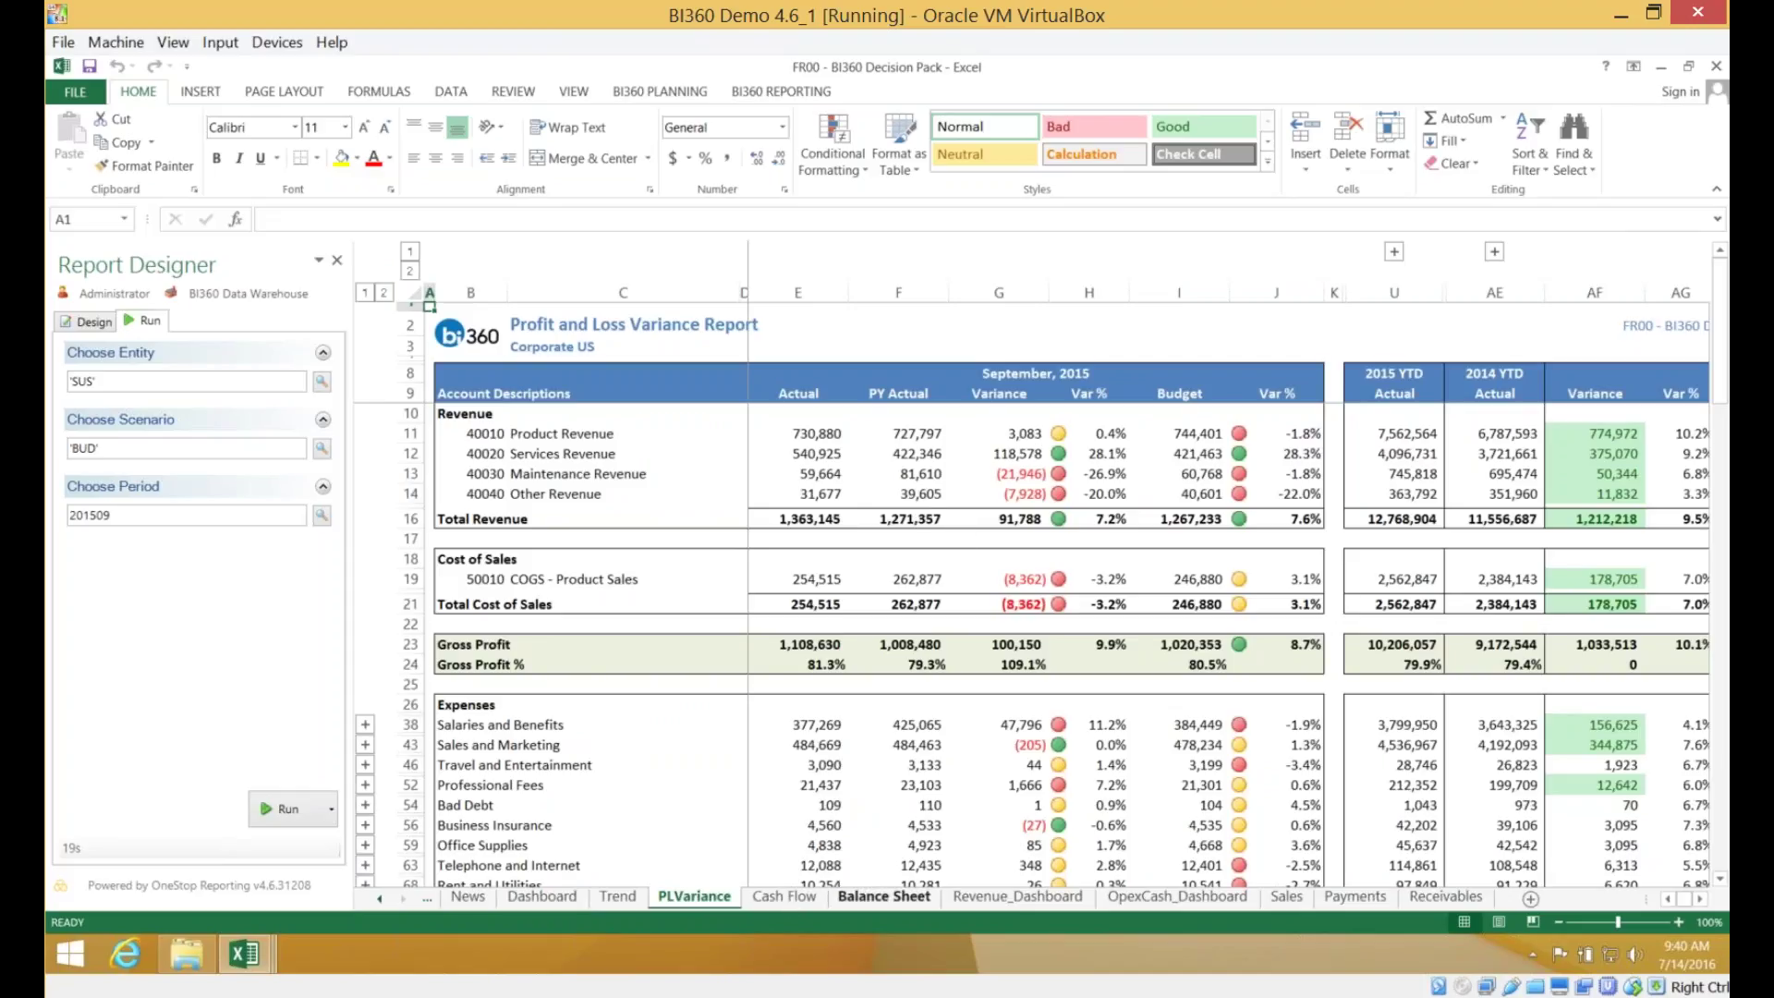
left_click(877, 901)
left_click(975, 898)
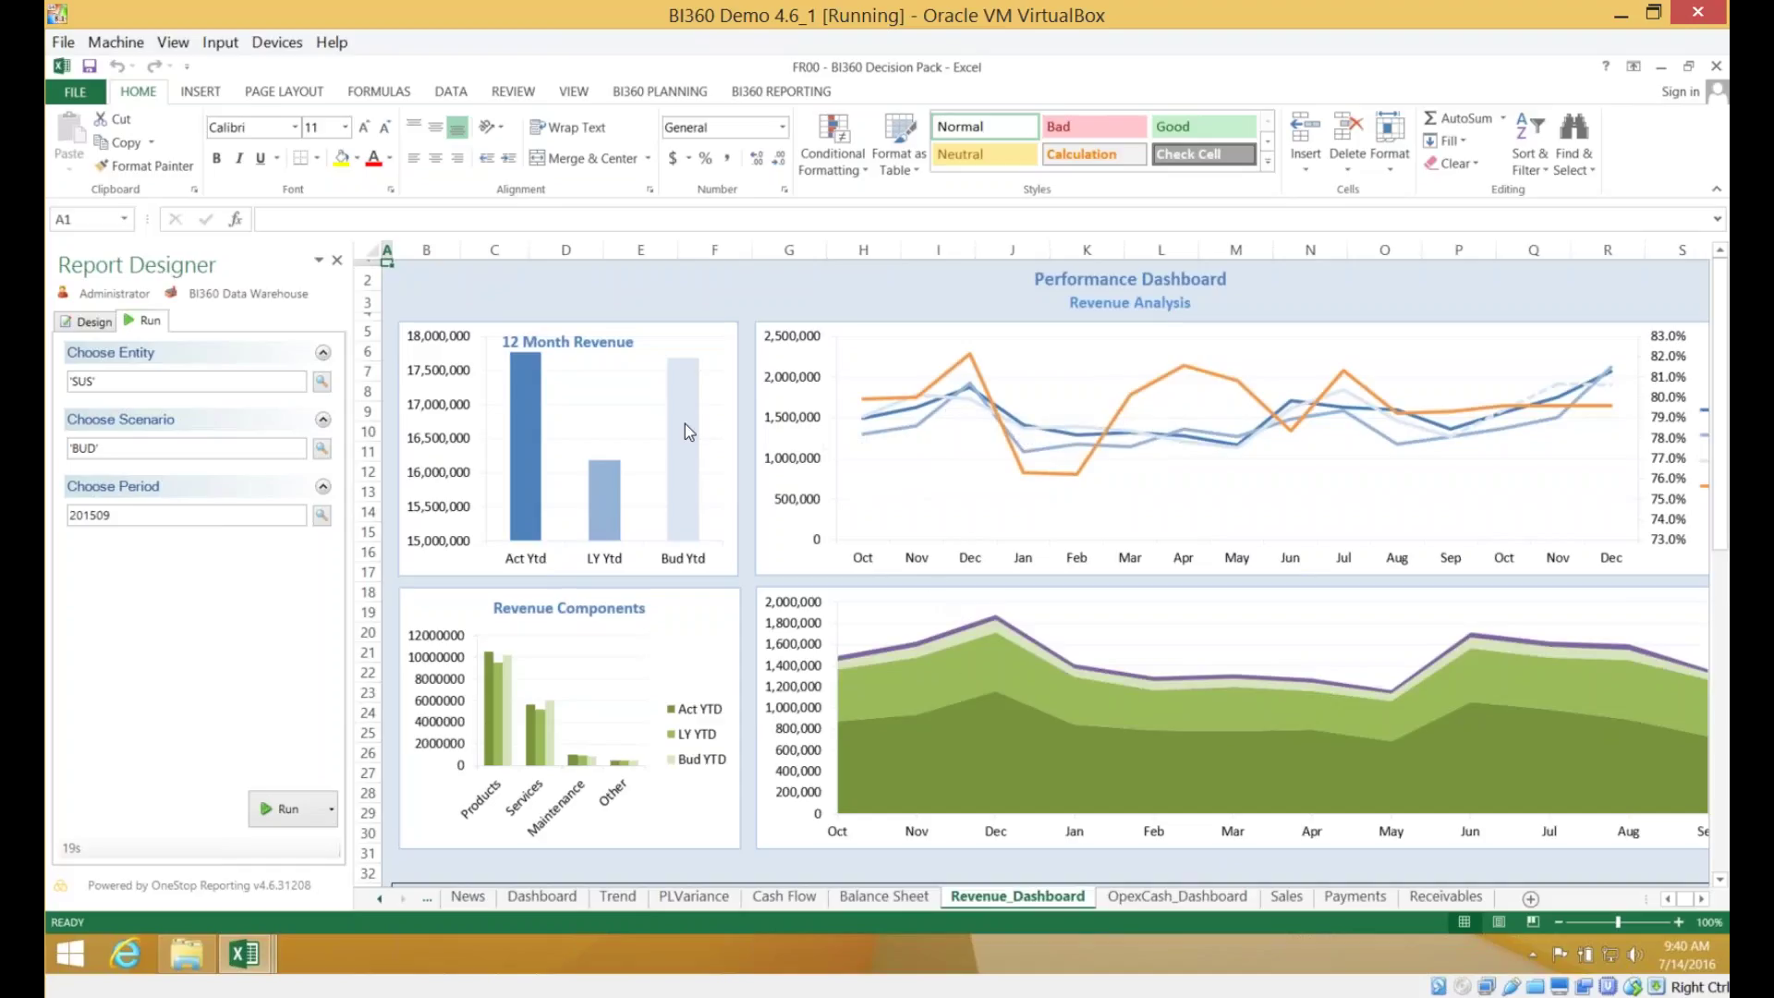
mouse_move(688, 433)
mouse_move(971, 413)
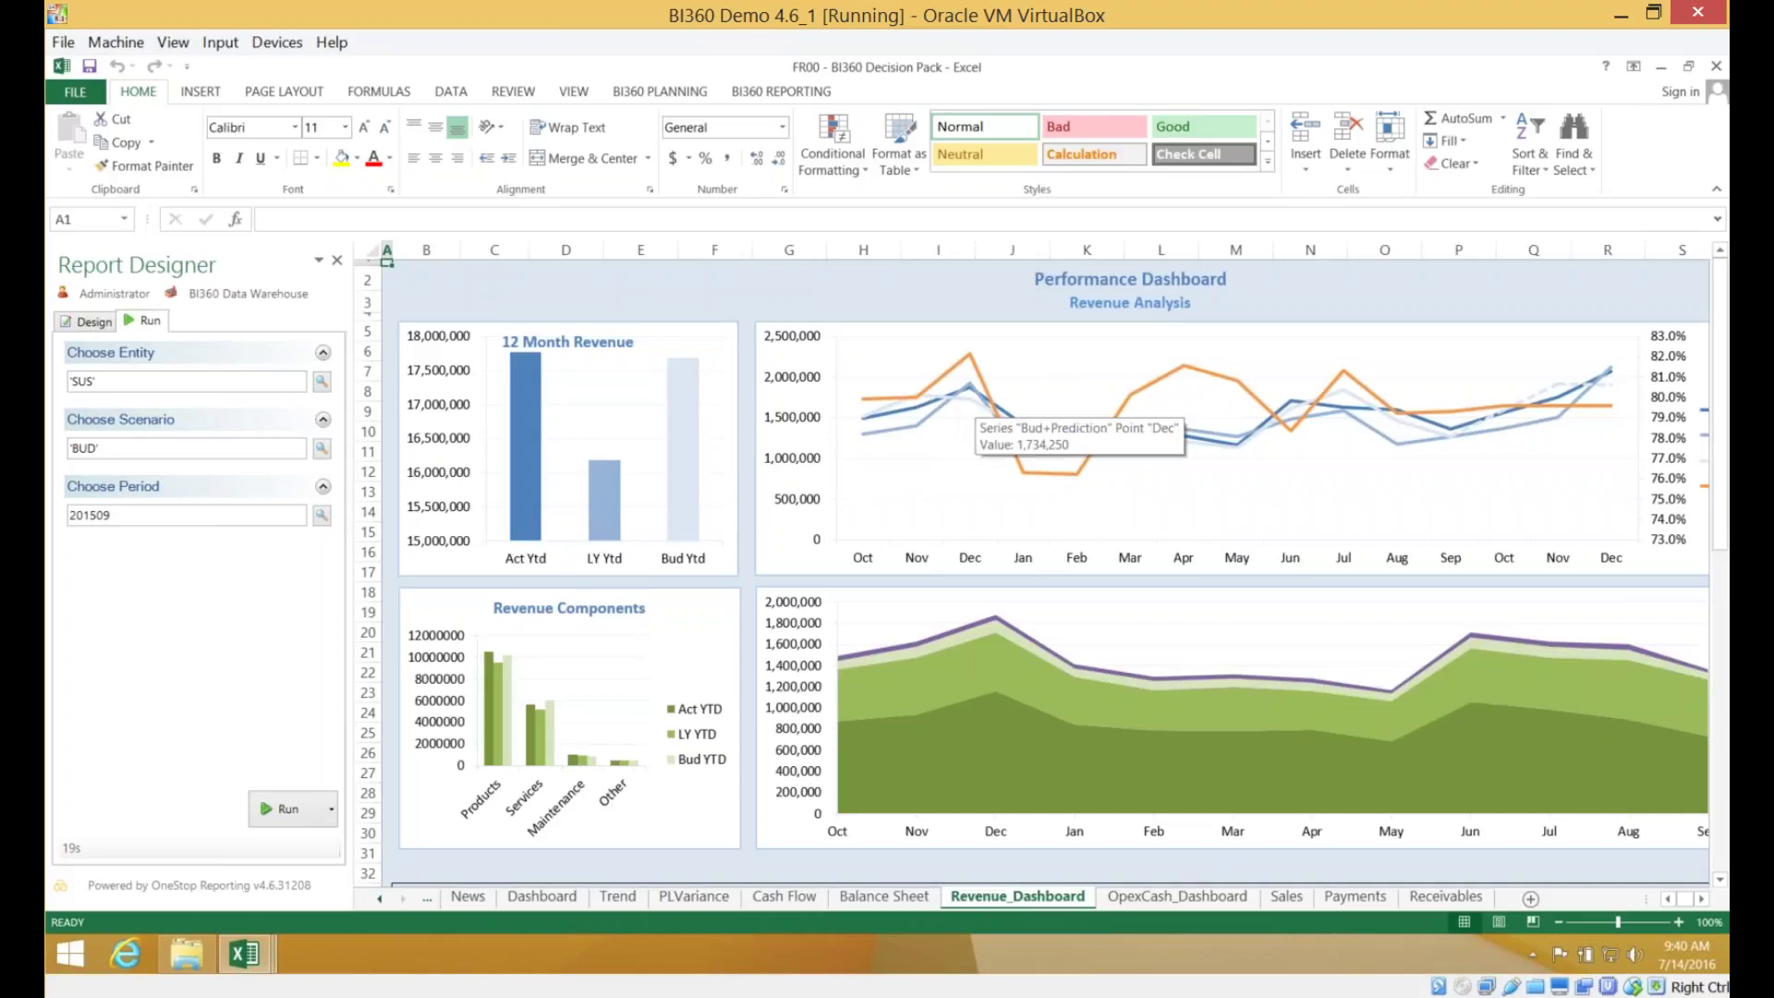
- View the OpexCash_Dashboard, Sales and Payments sheets, and return to the News sheet
left_click(1238, 897)
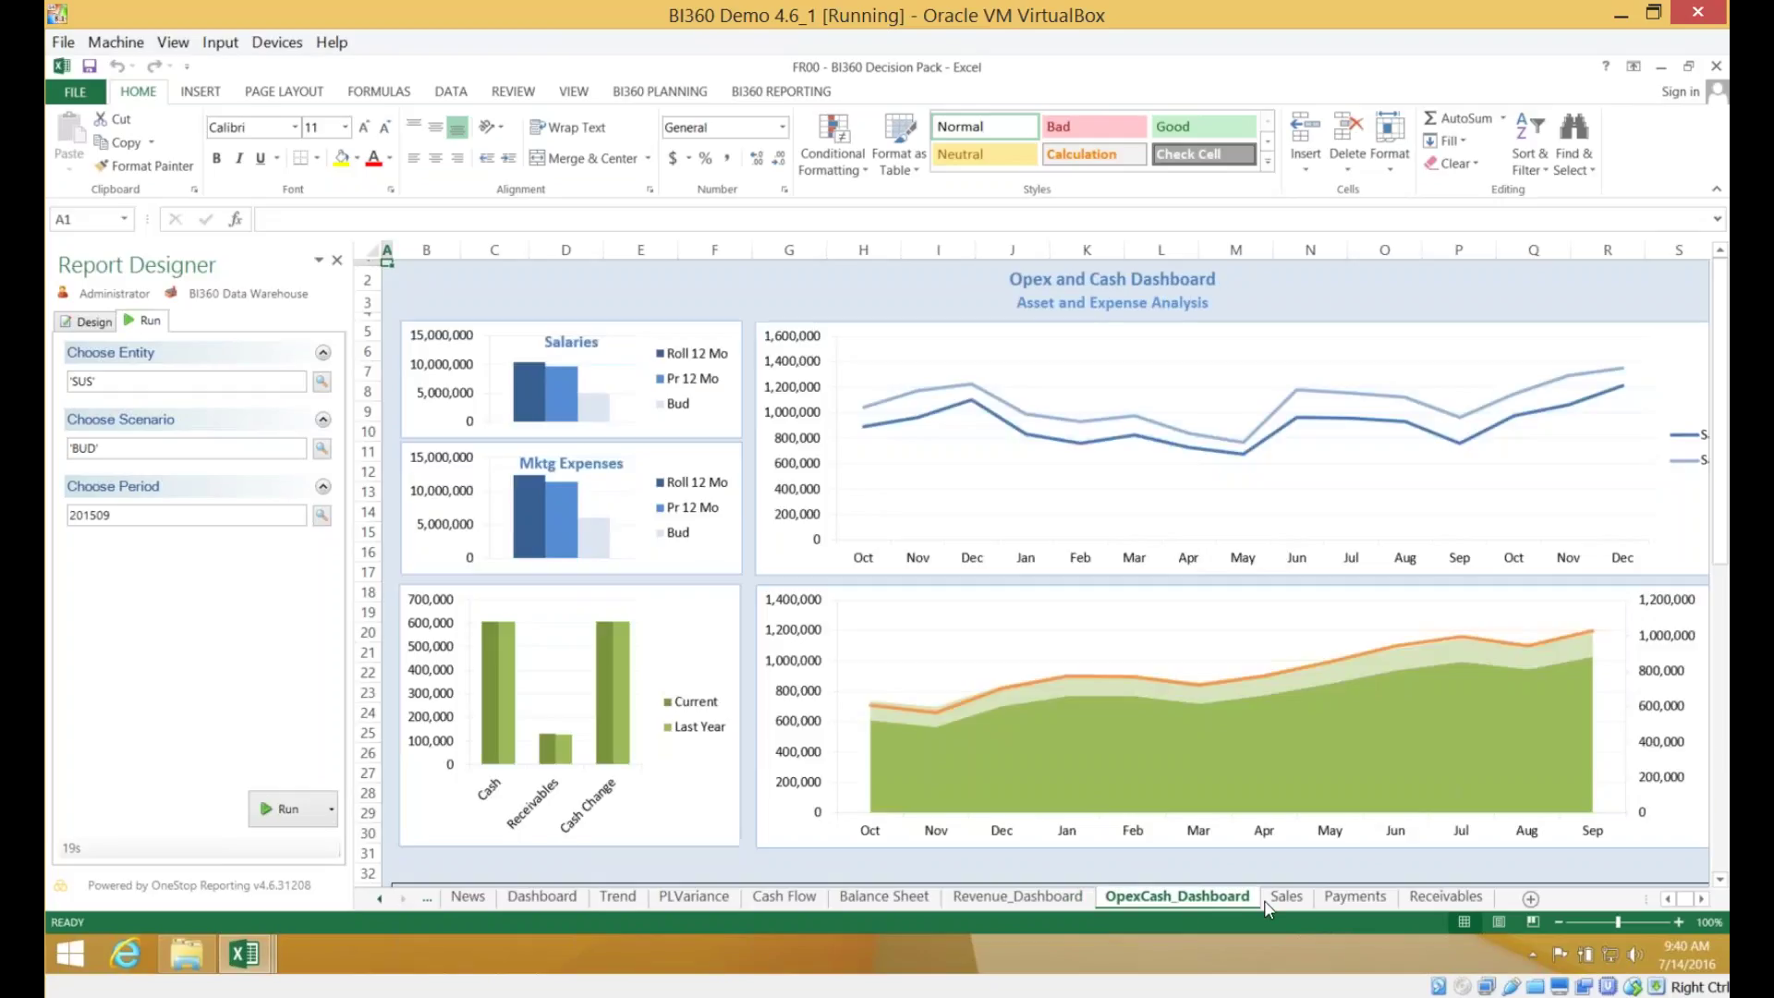
left_click(1279, 898)
left_click(1355, 897)
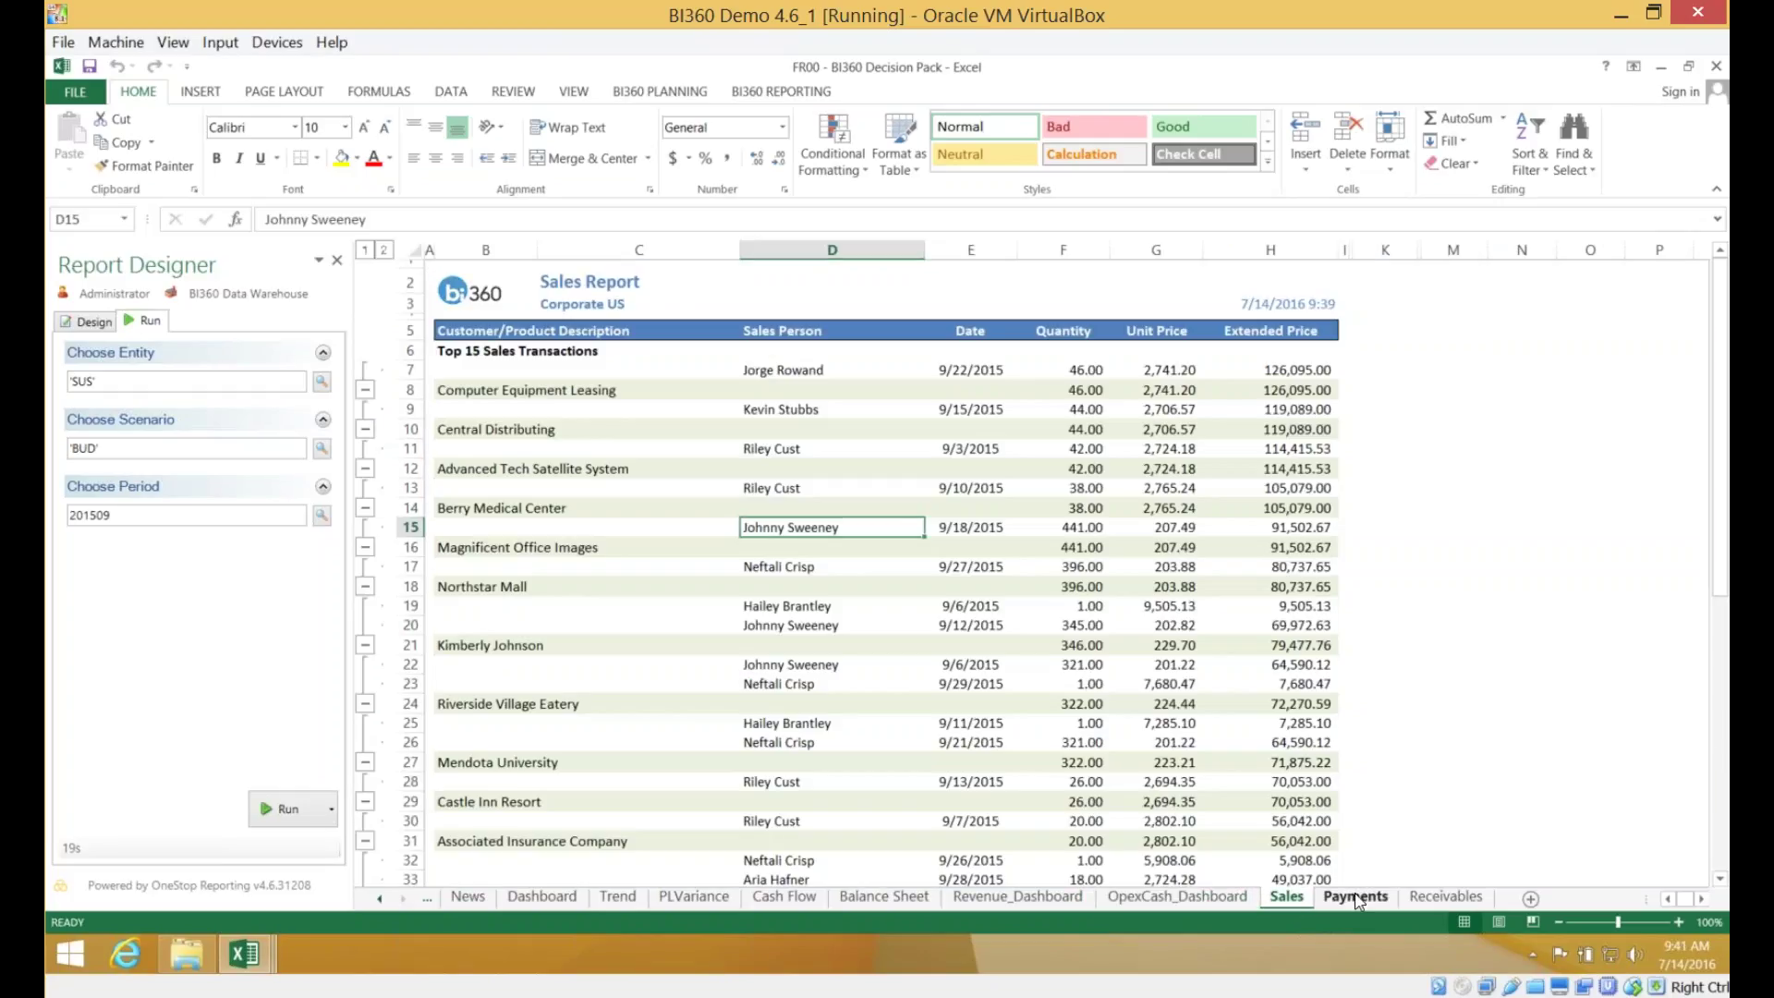
left_click(537, 902)
left_click(467, 896)
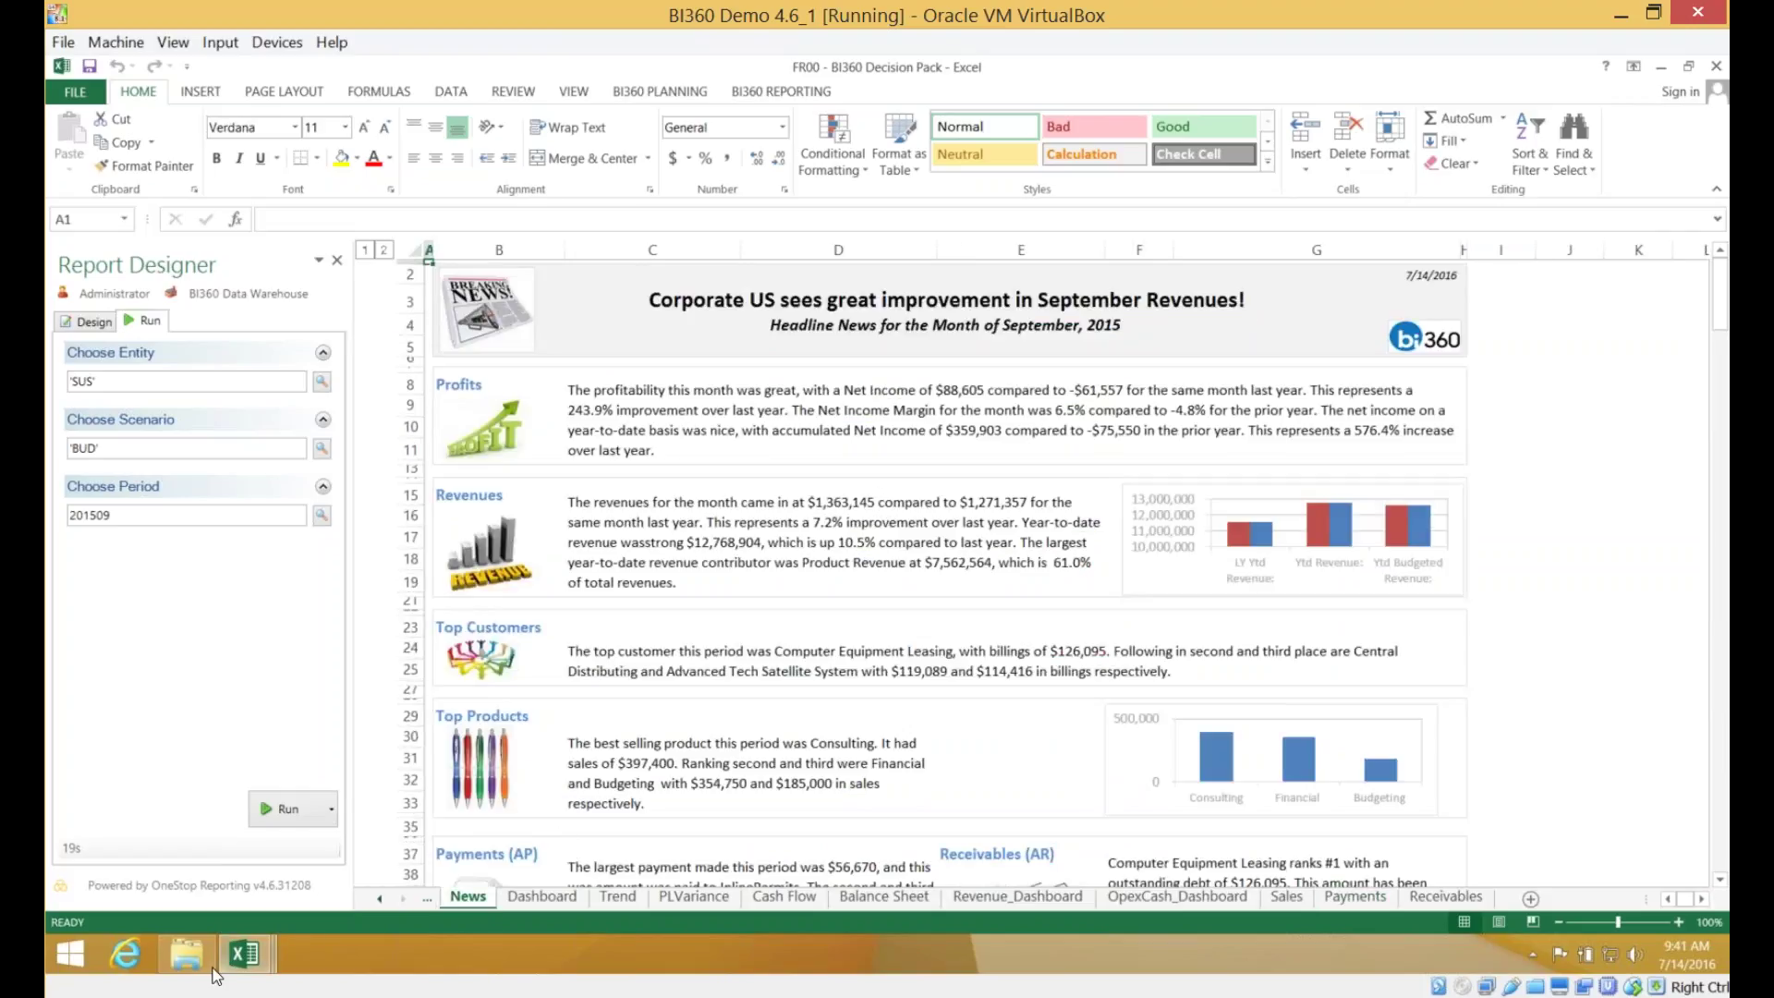
- Switch to the B05 - Expenses with Line Item Detail workbook and expand Budgeting and Forecasting in the active planning assignments
mouse_move(243, 961)
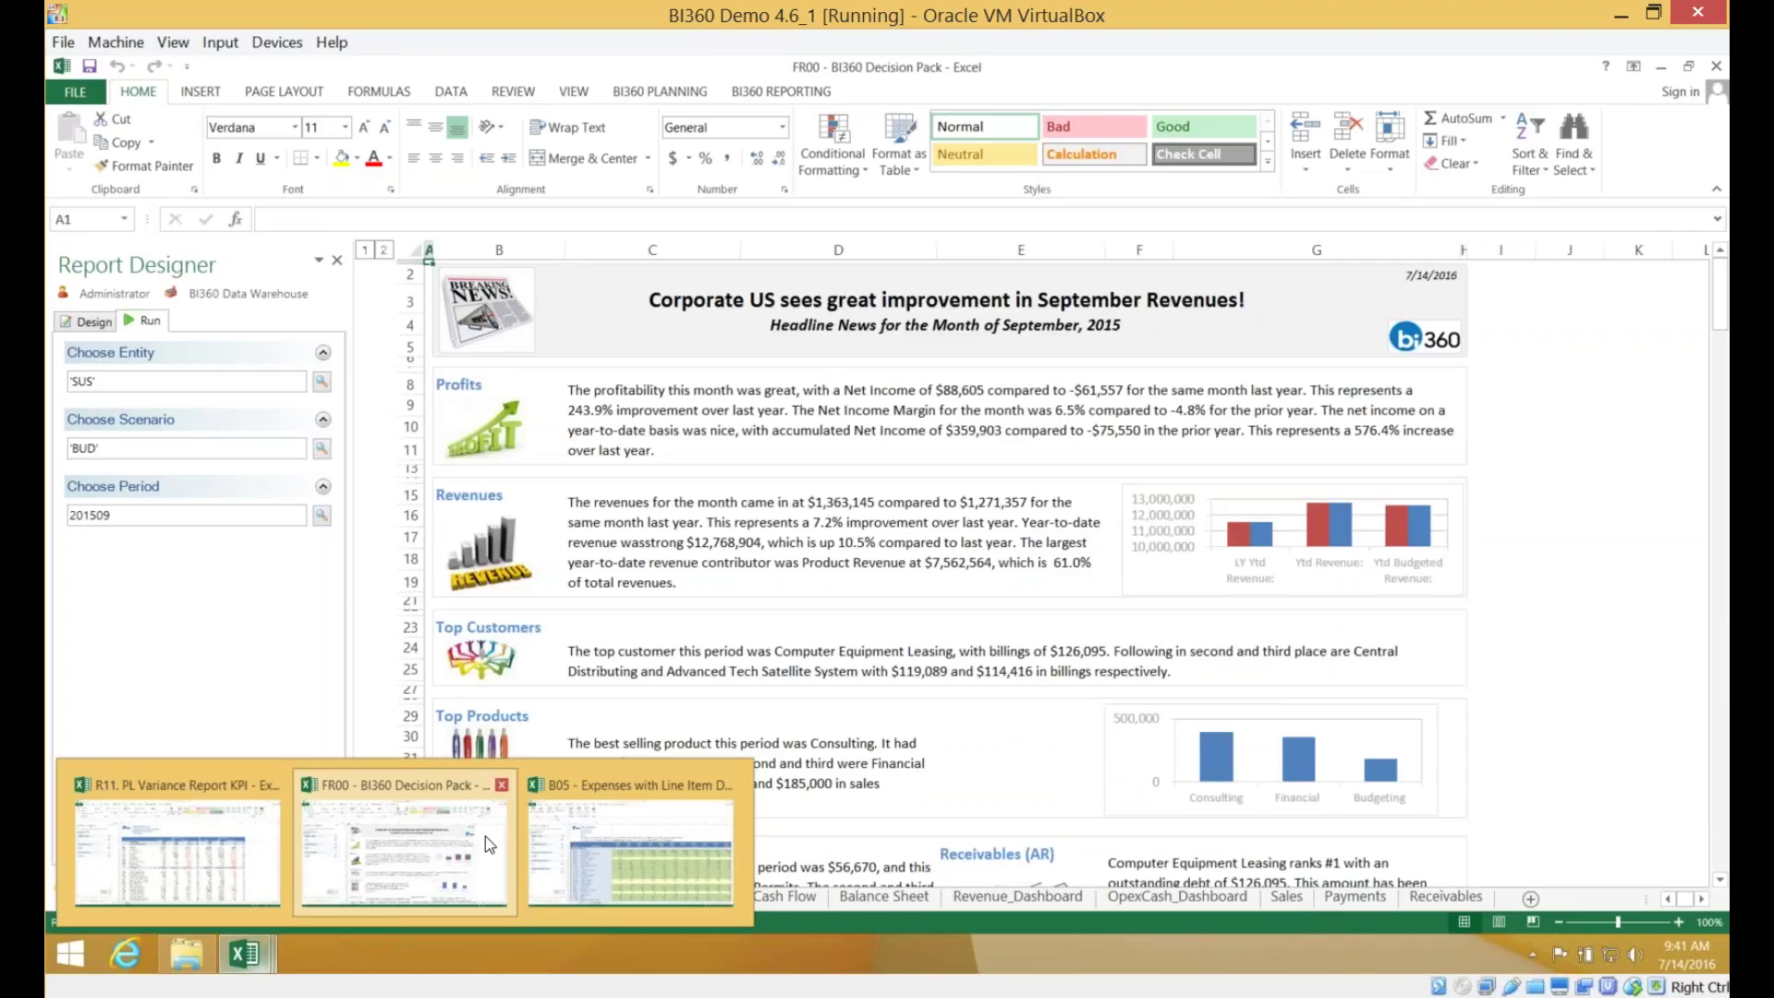
left_click(564, 828)
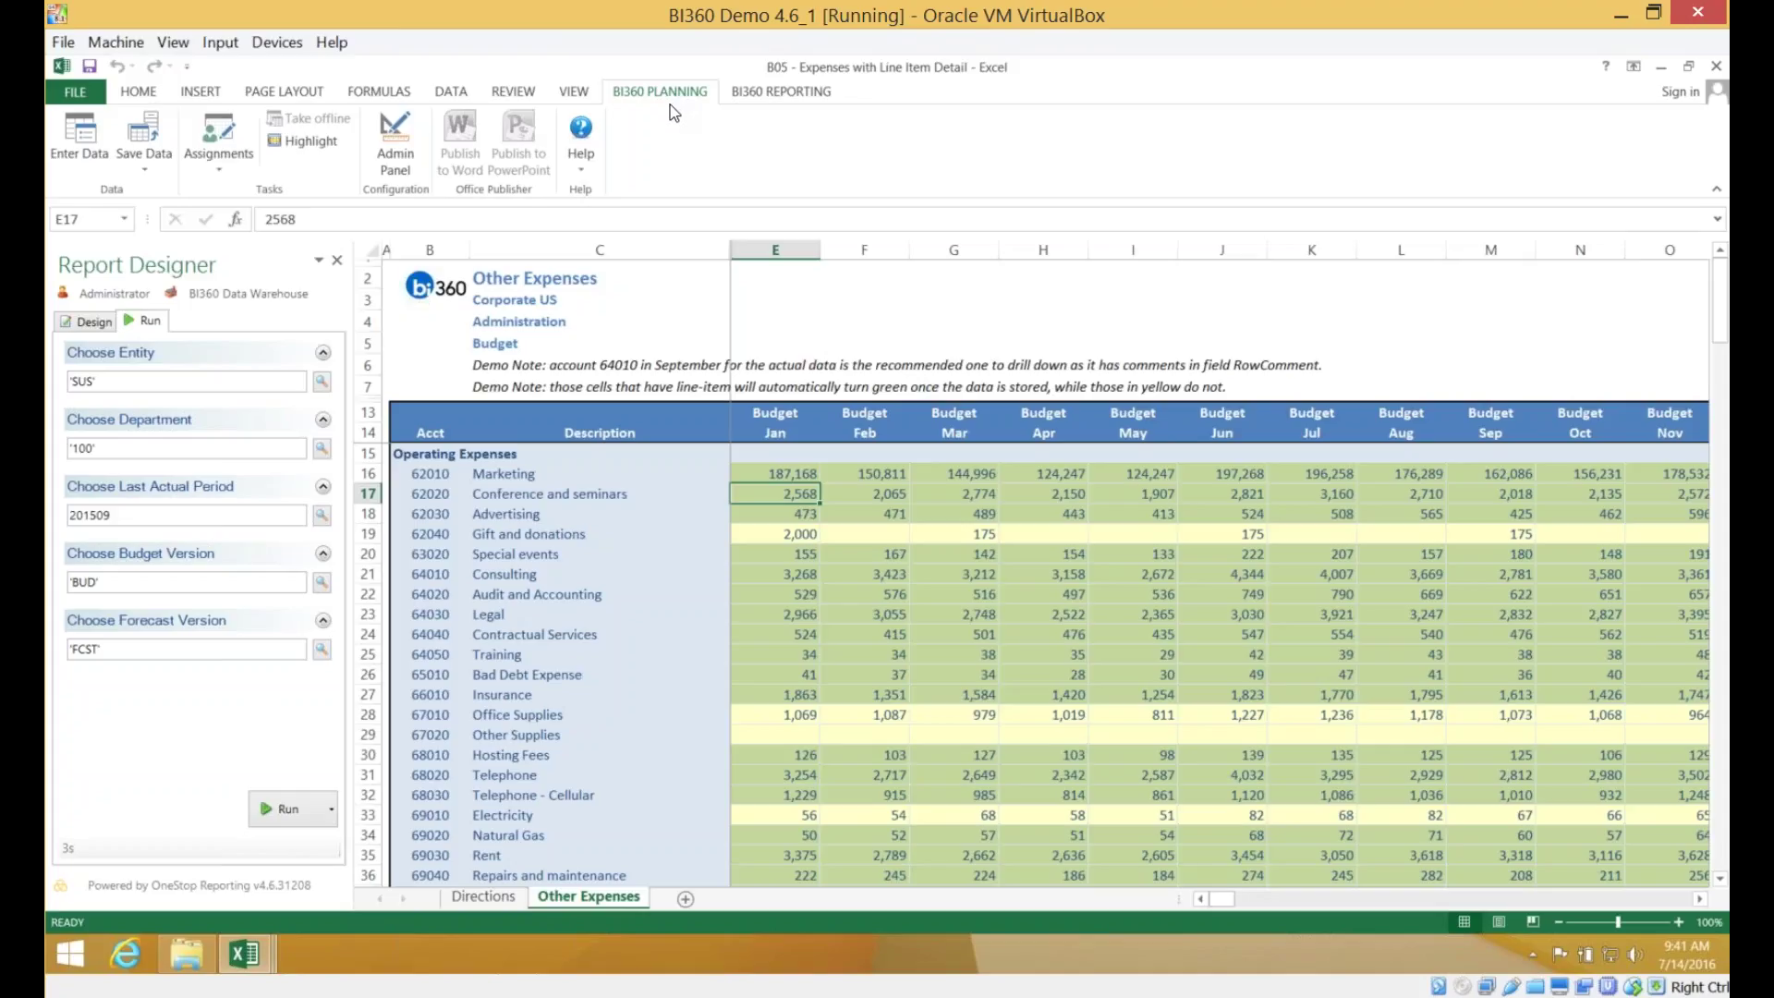
left_click(218, 130)
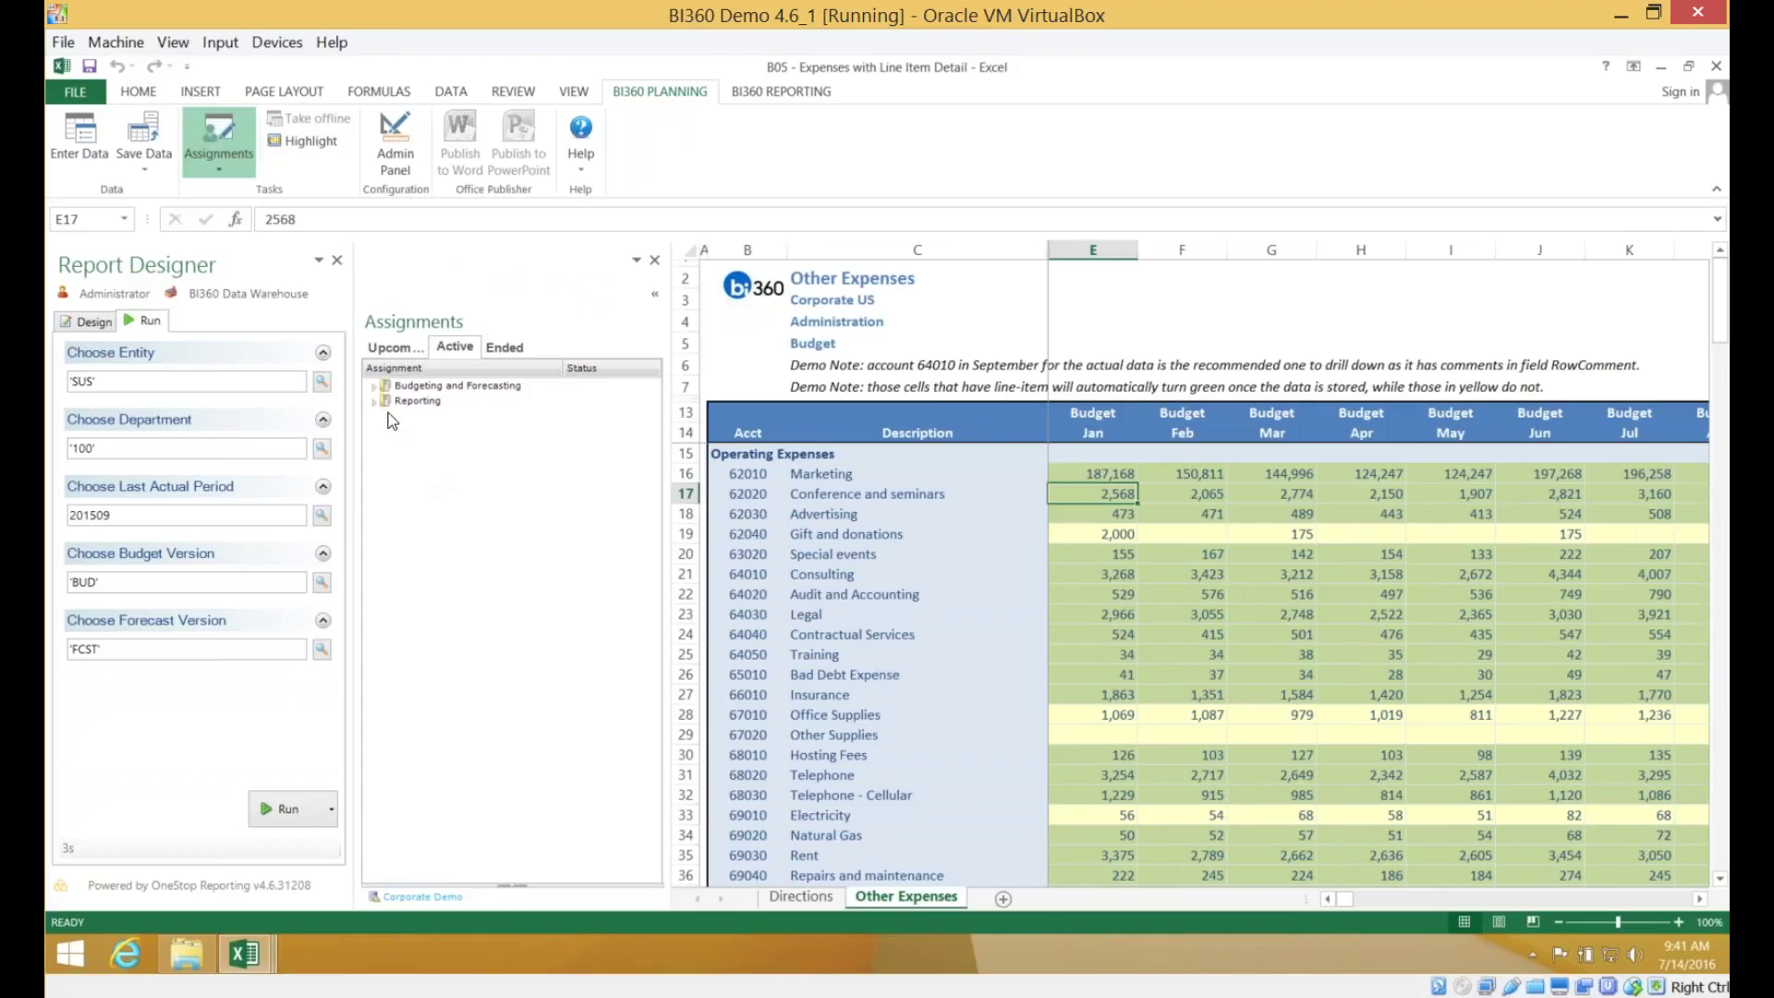
left_click(374, 388)
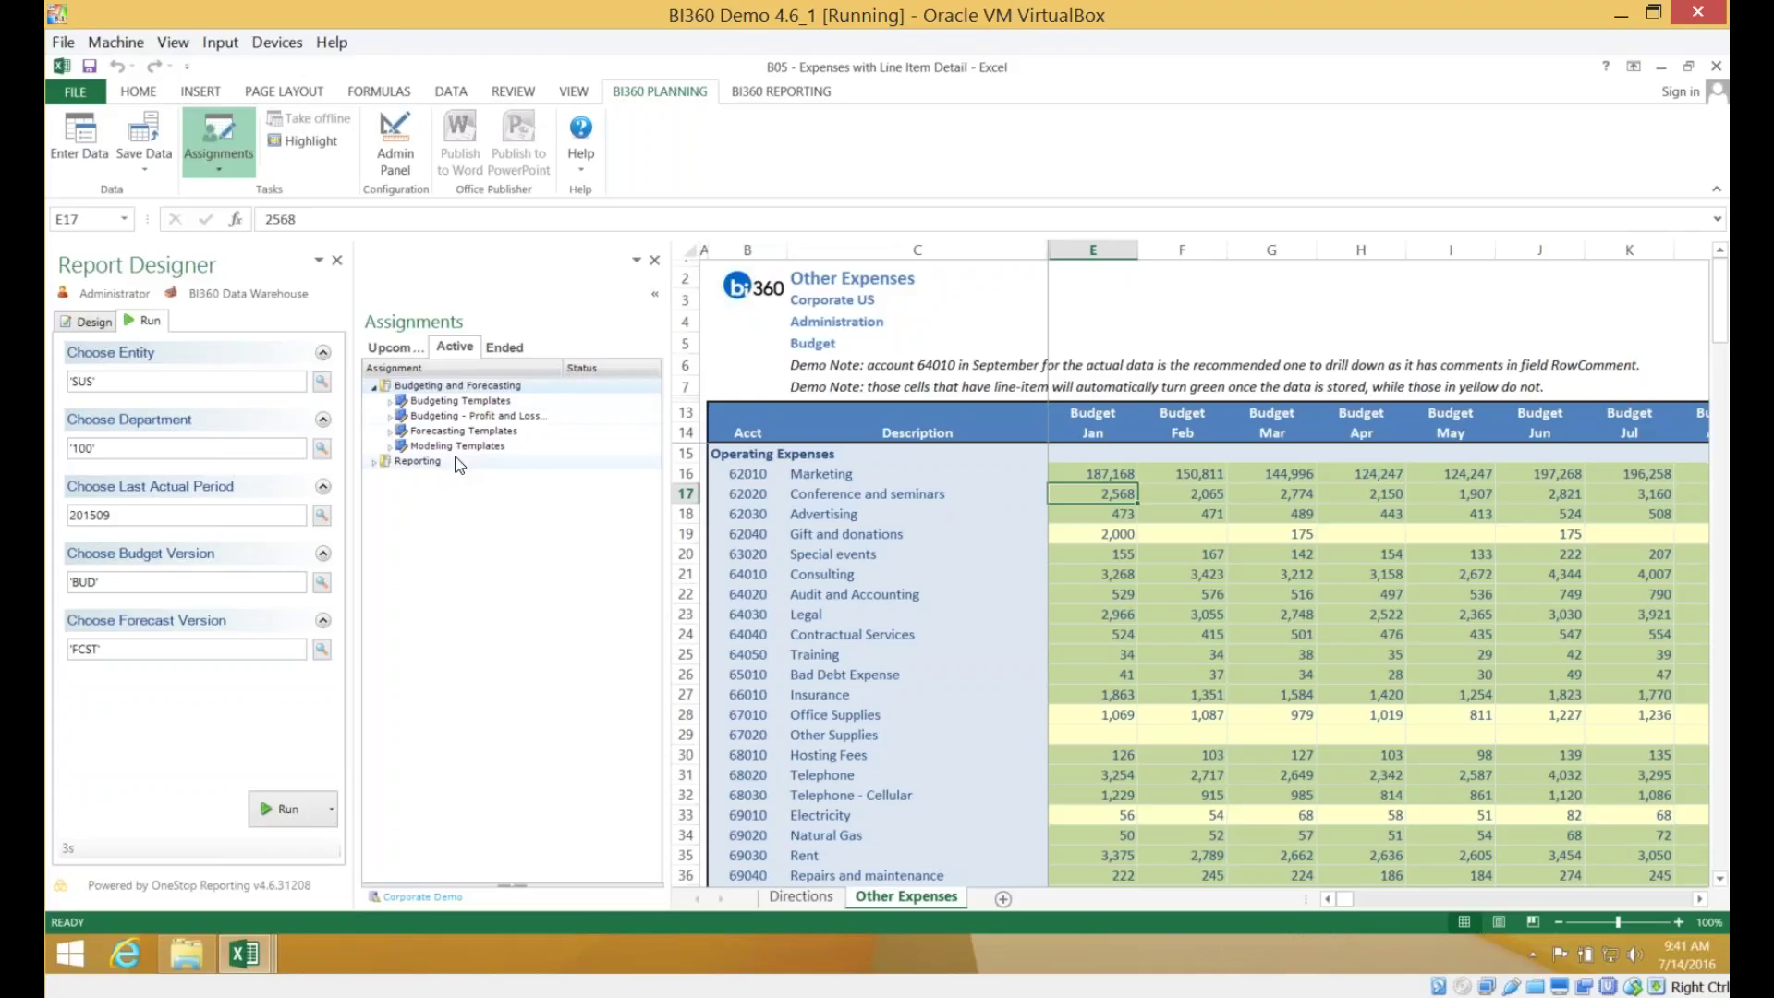
- View the Directions sheet, return to Other Expenses, and close the Assignments pane
left_click(804, 898)
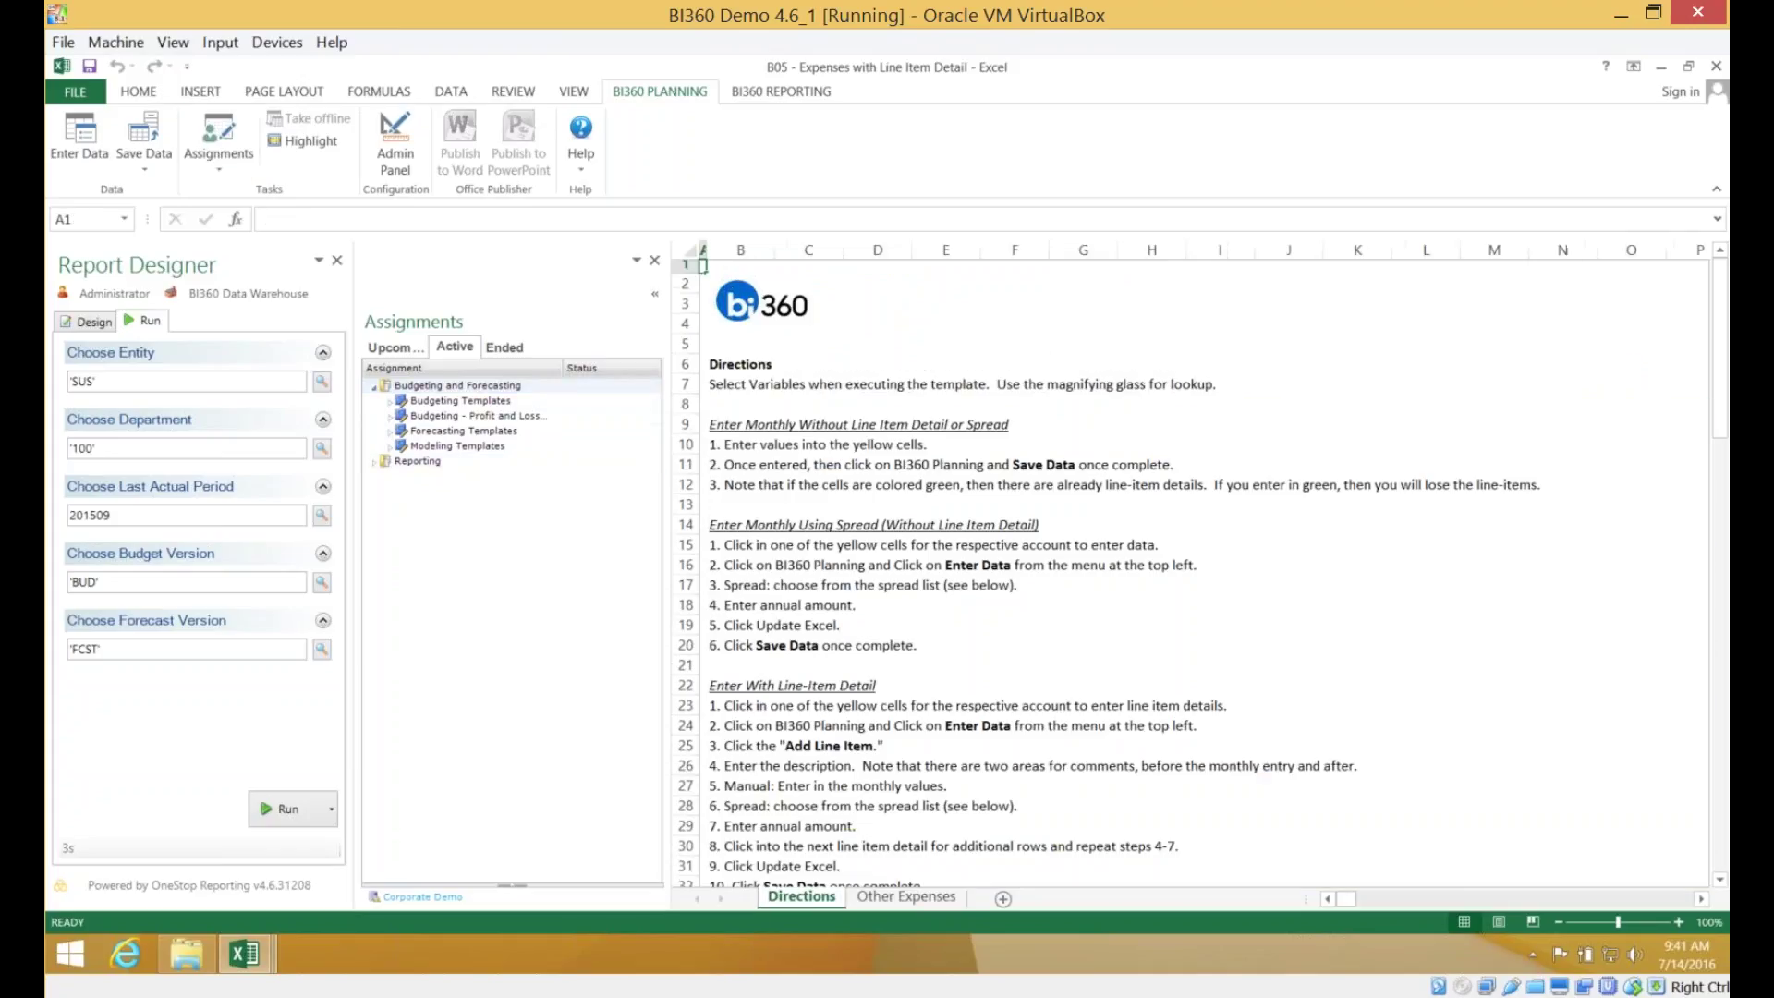
left_click(926, 898)
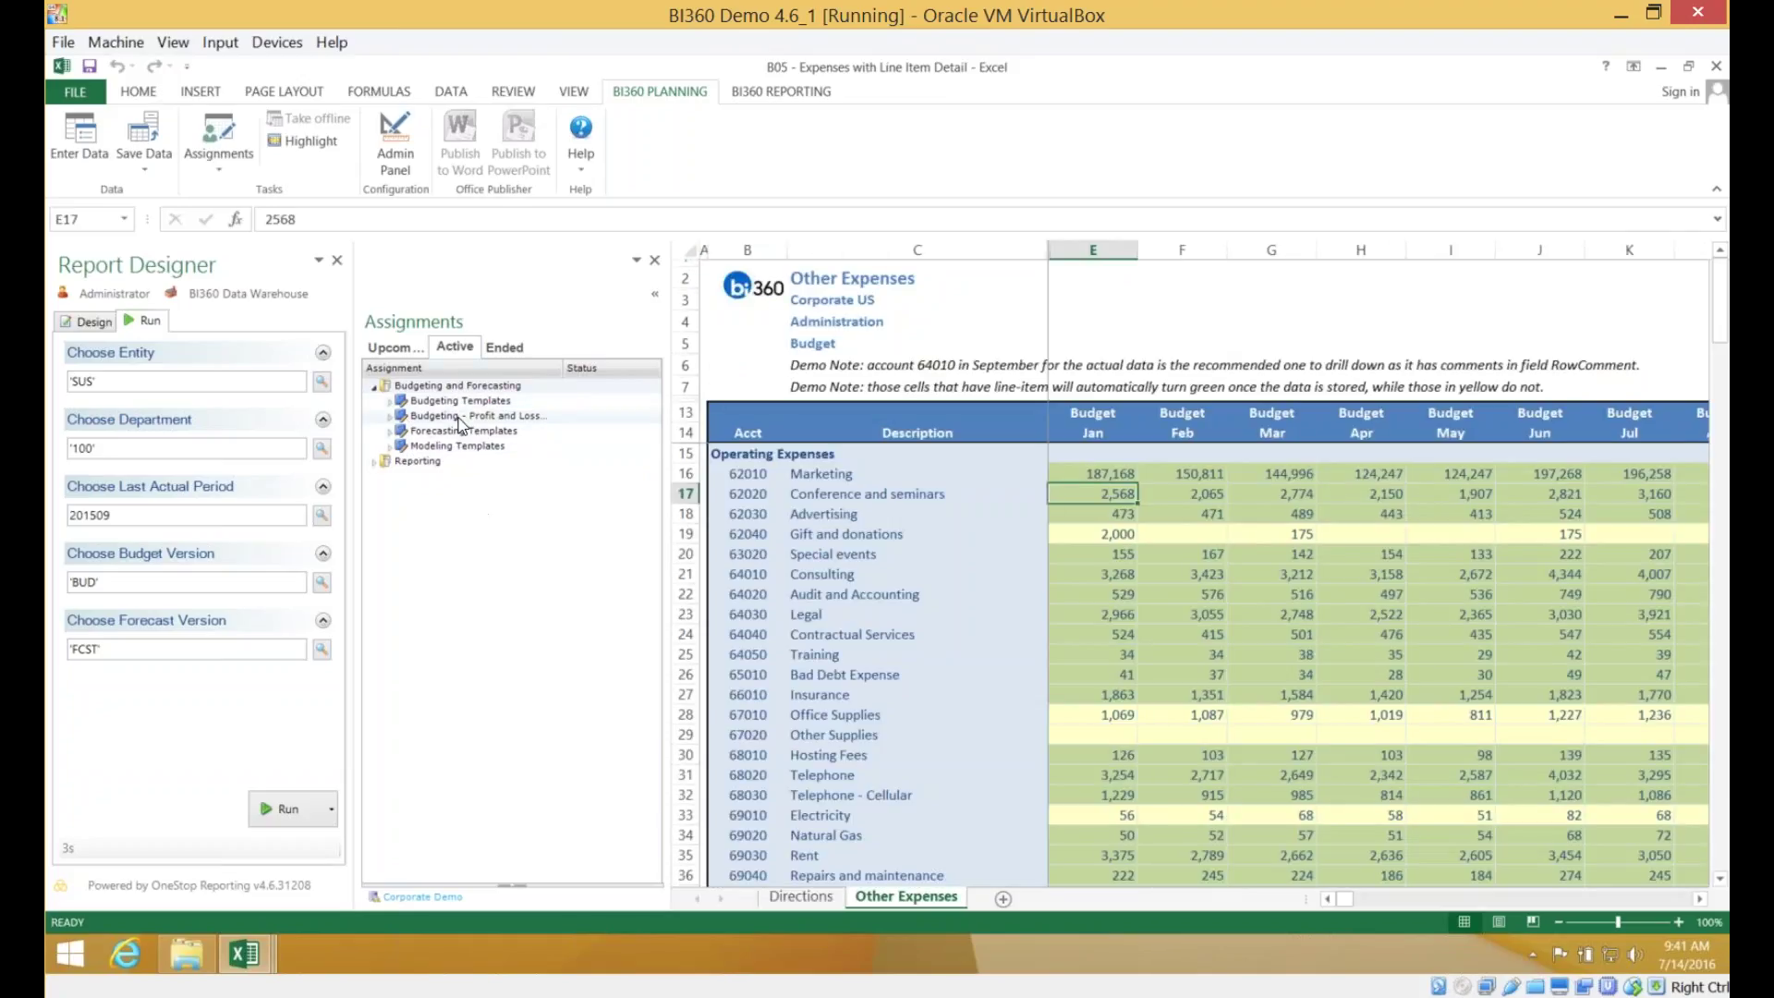
left_click(655, 260)
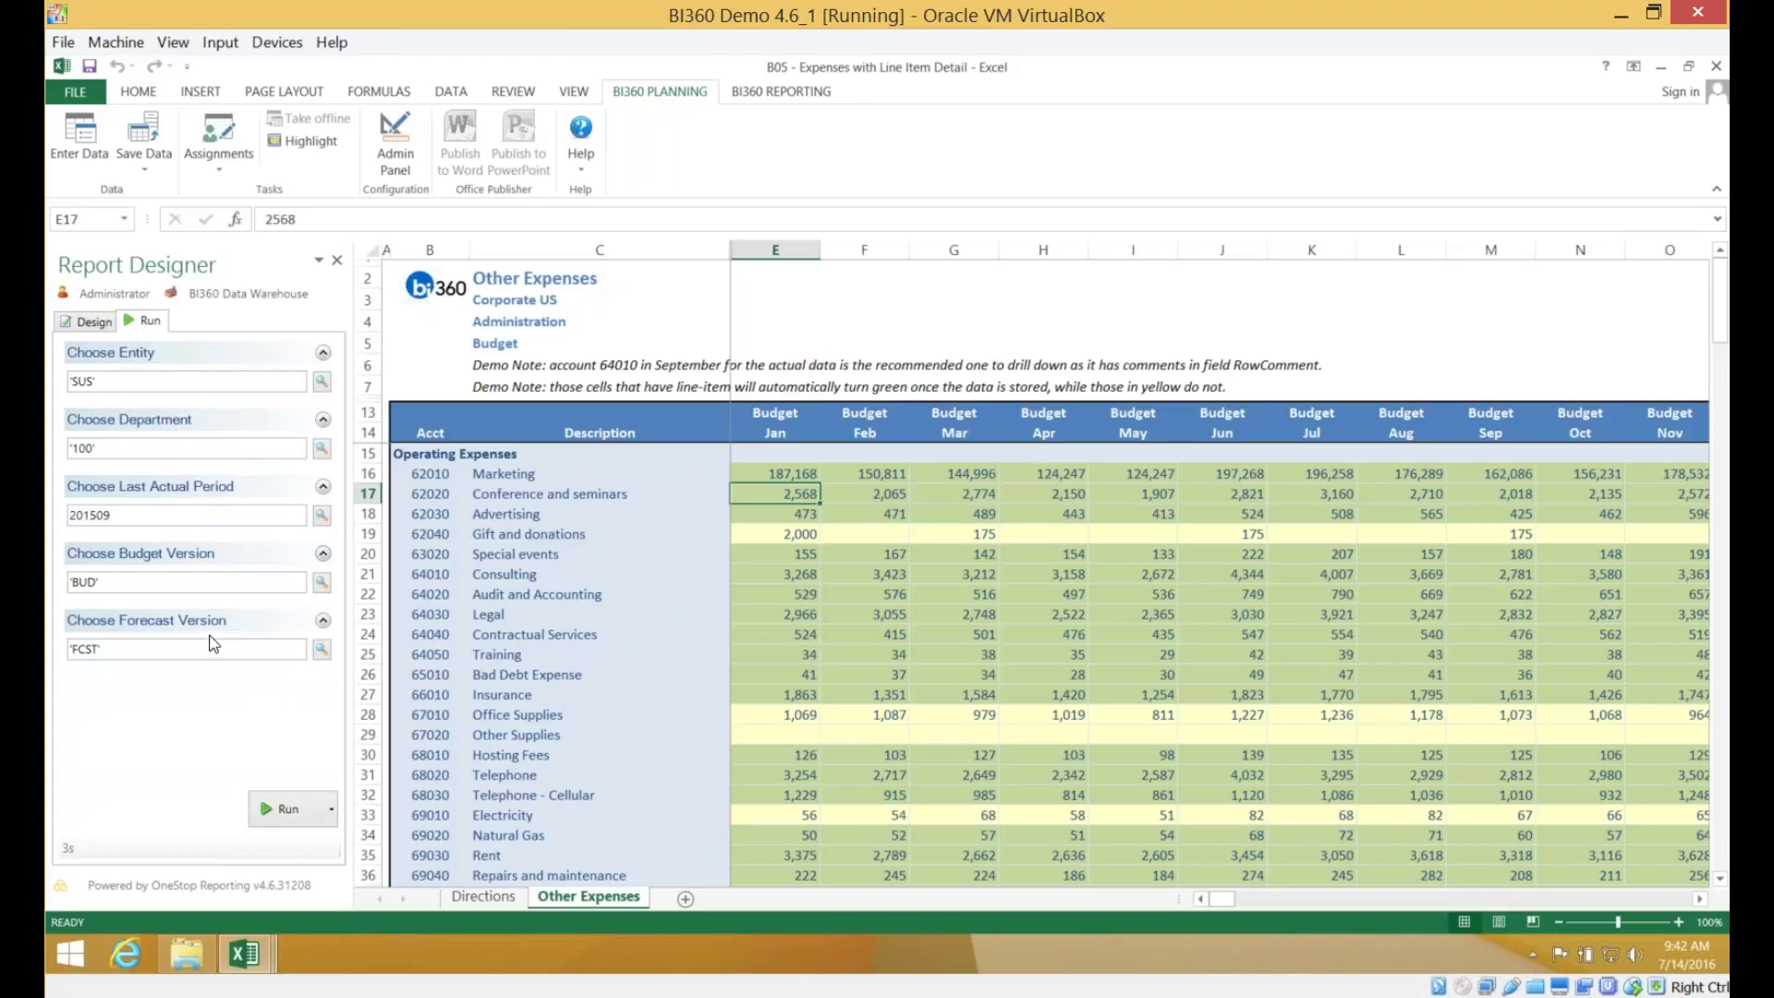
- Open the scenario lookup for the forecast version and close it without changing the selection
left_click(322, 650)
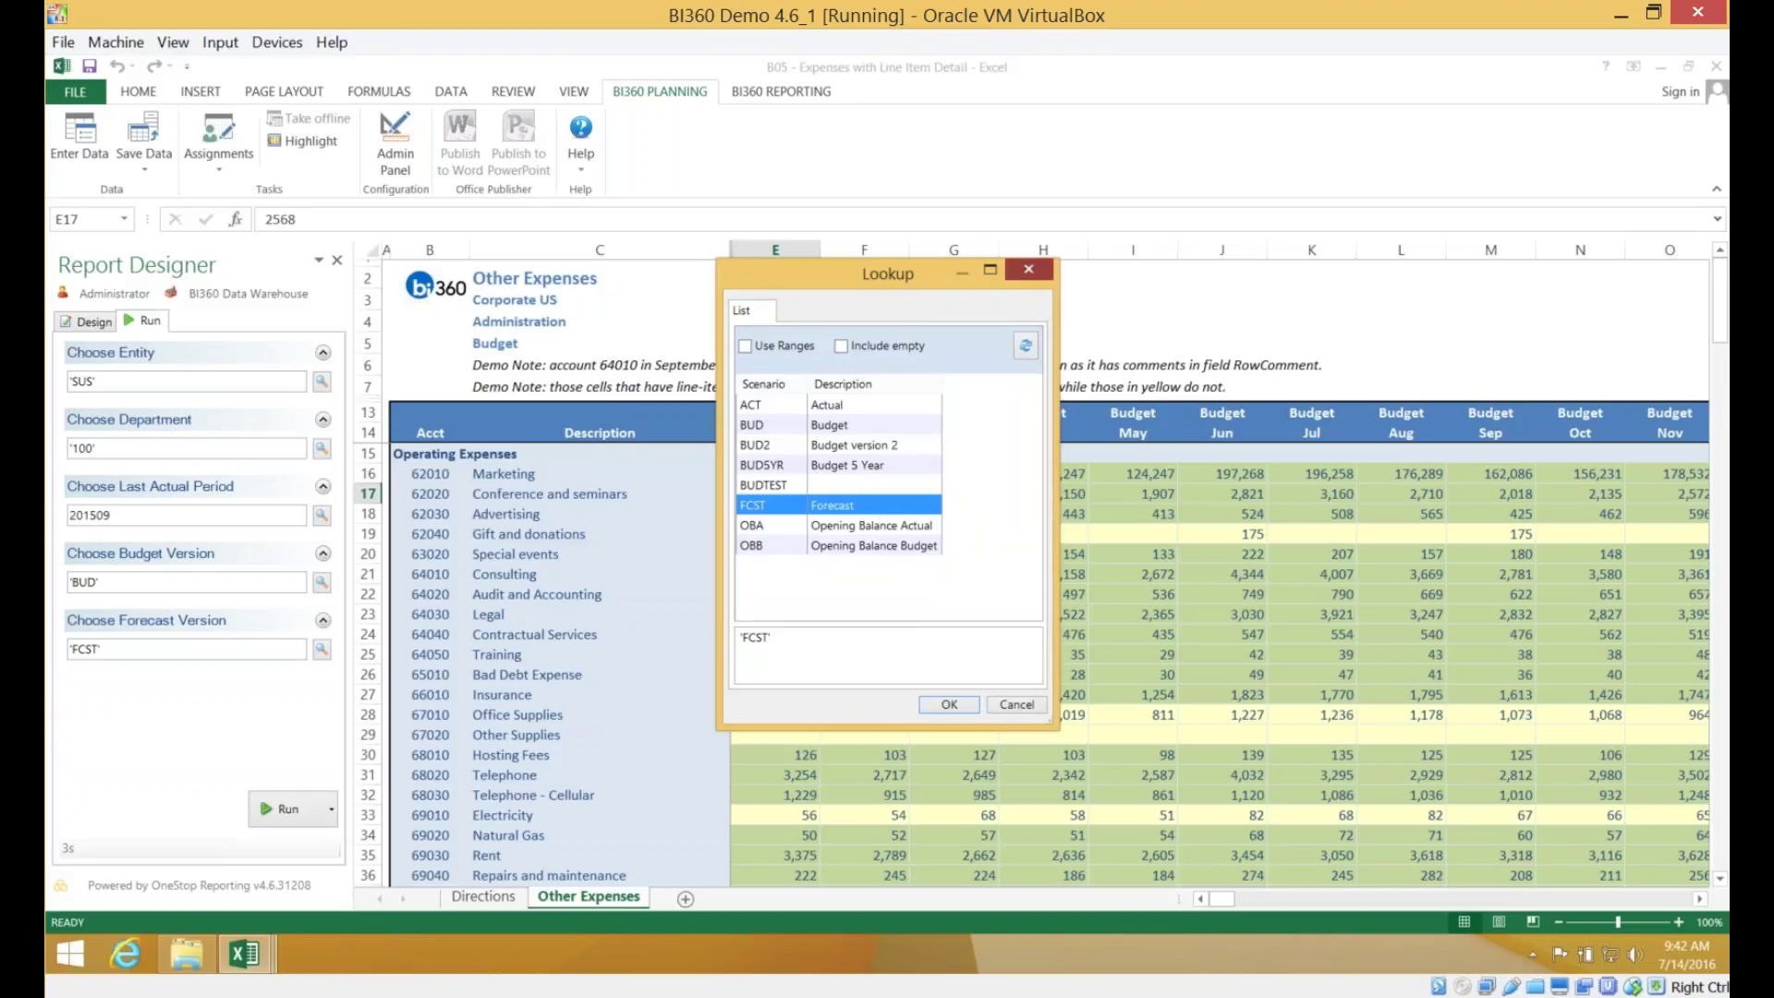
left_click(1028, 270)
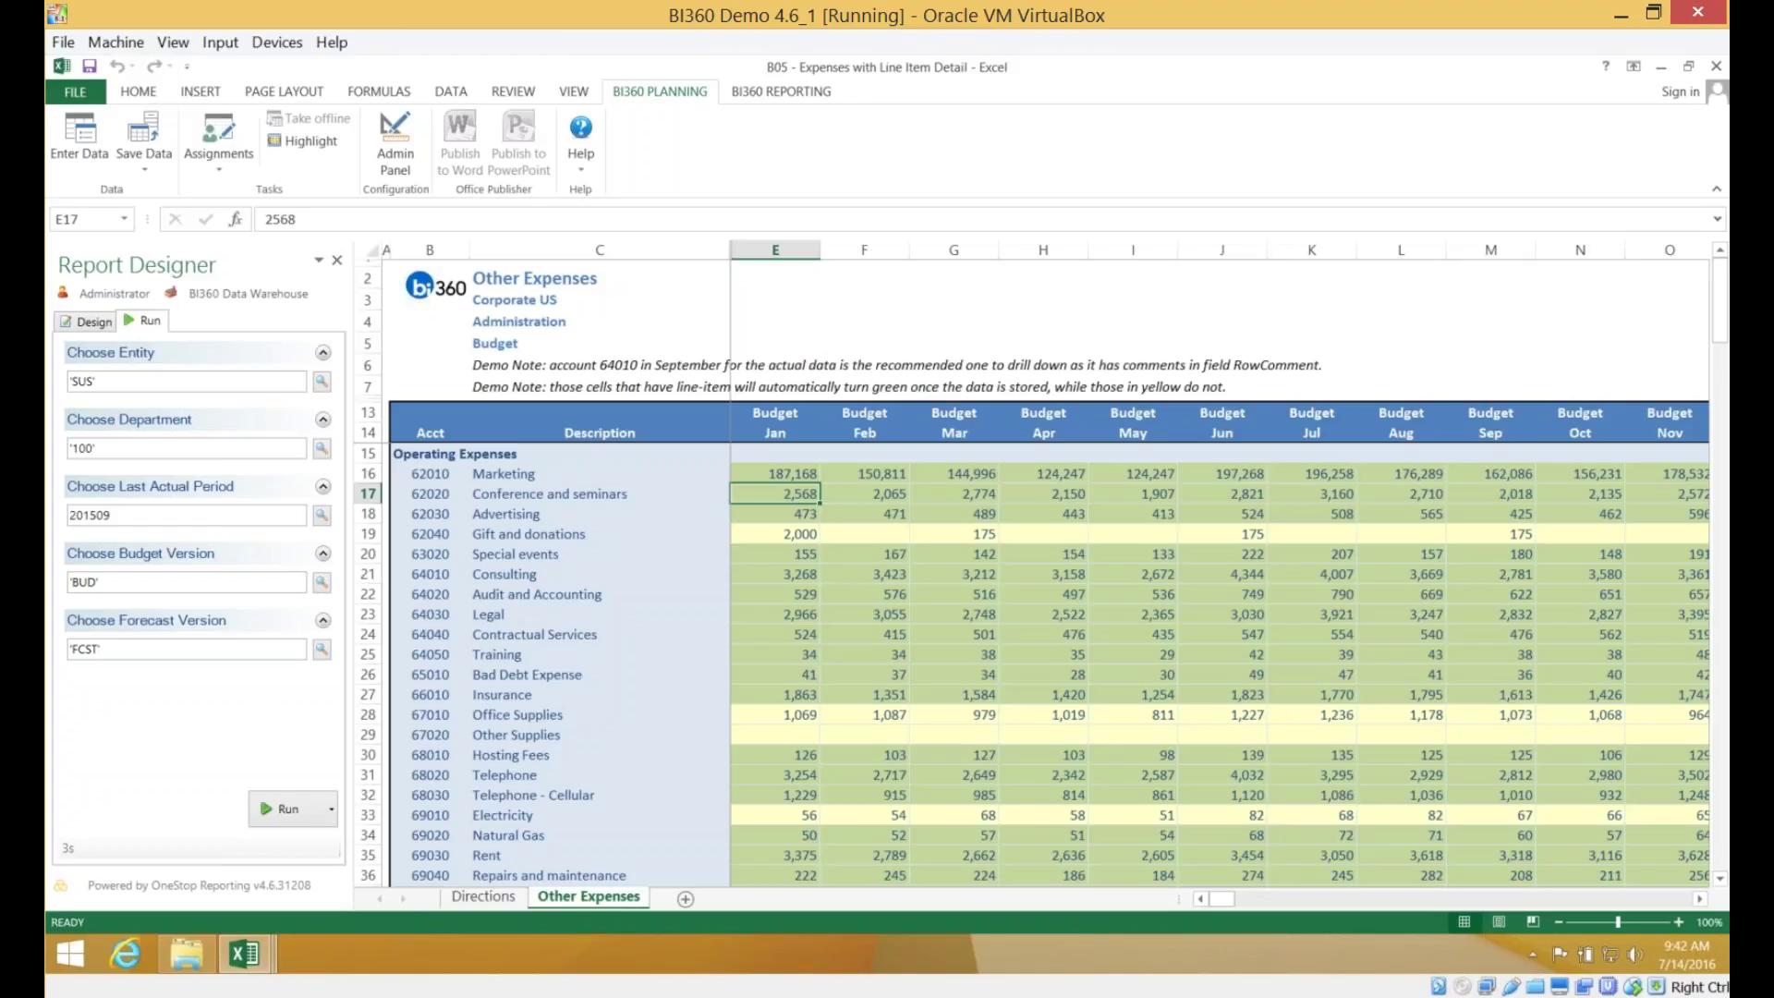
- Set the January budget for Gift and donations to 5000 on the Other Expenses sheet
left_click(805, 533)
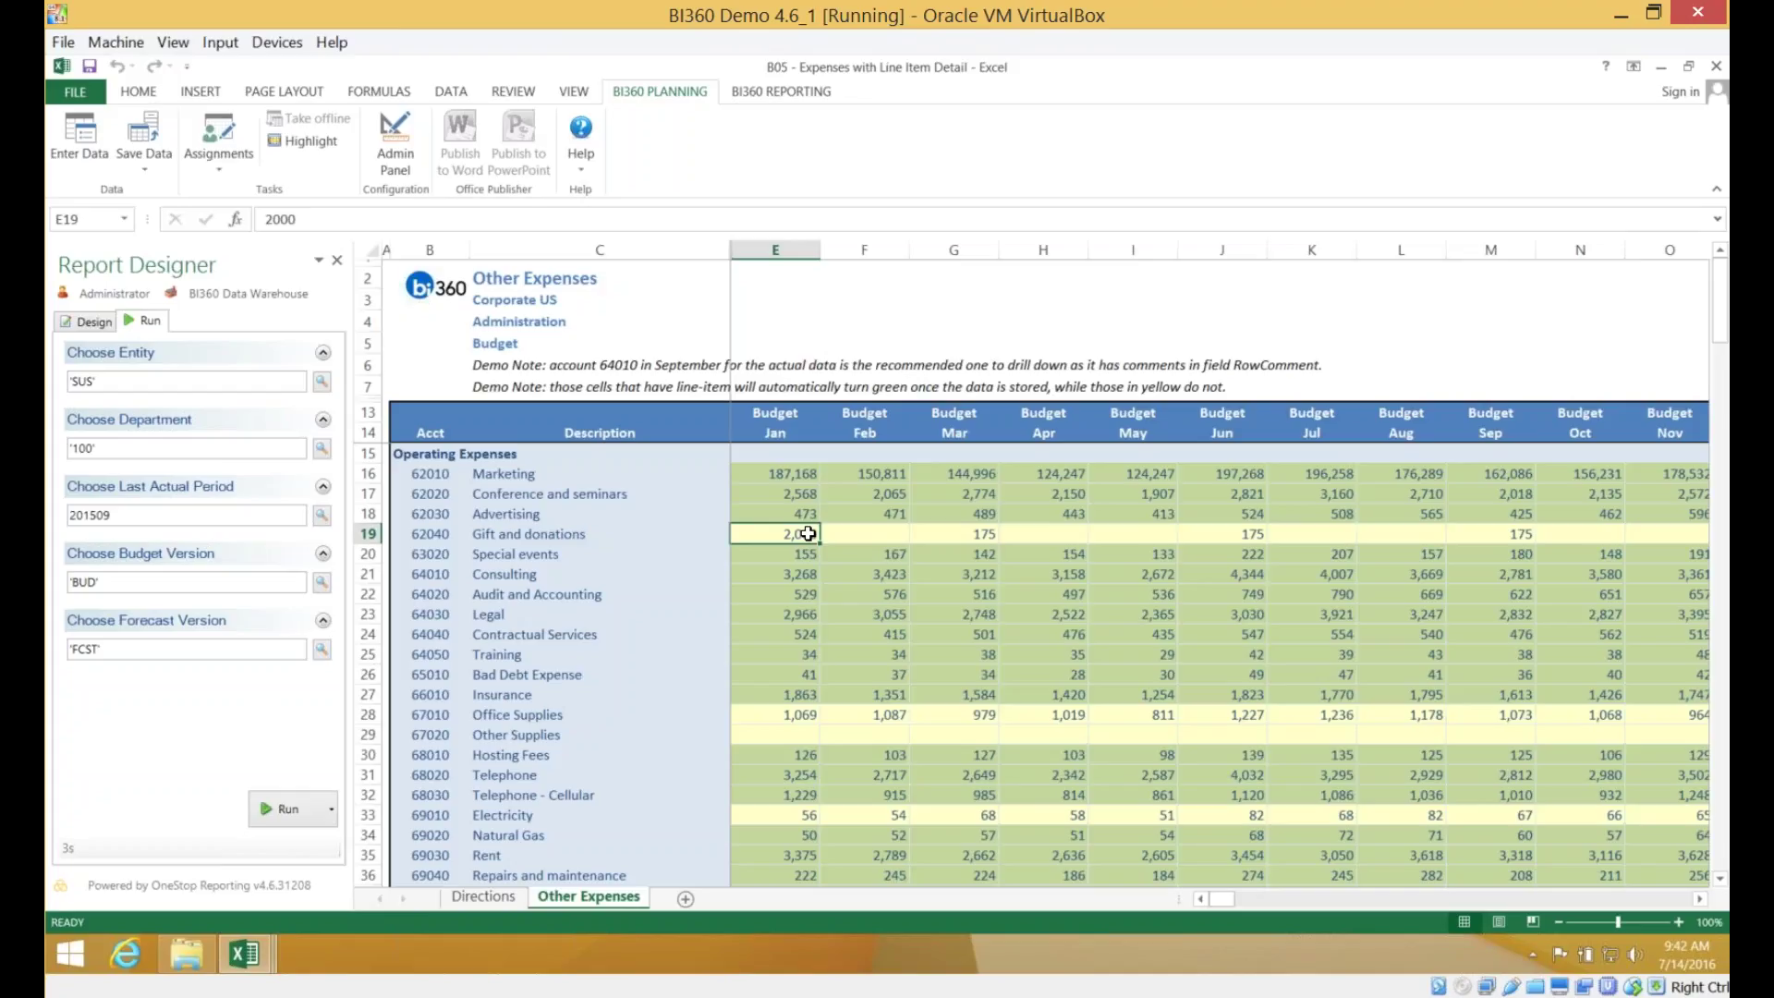
type("5000")
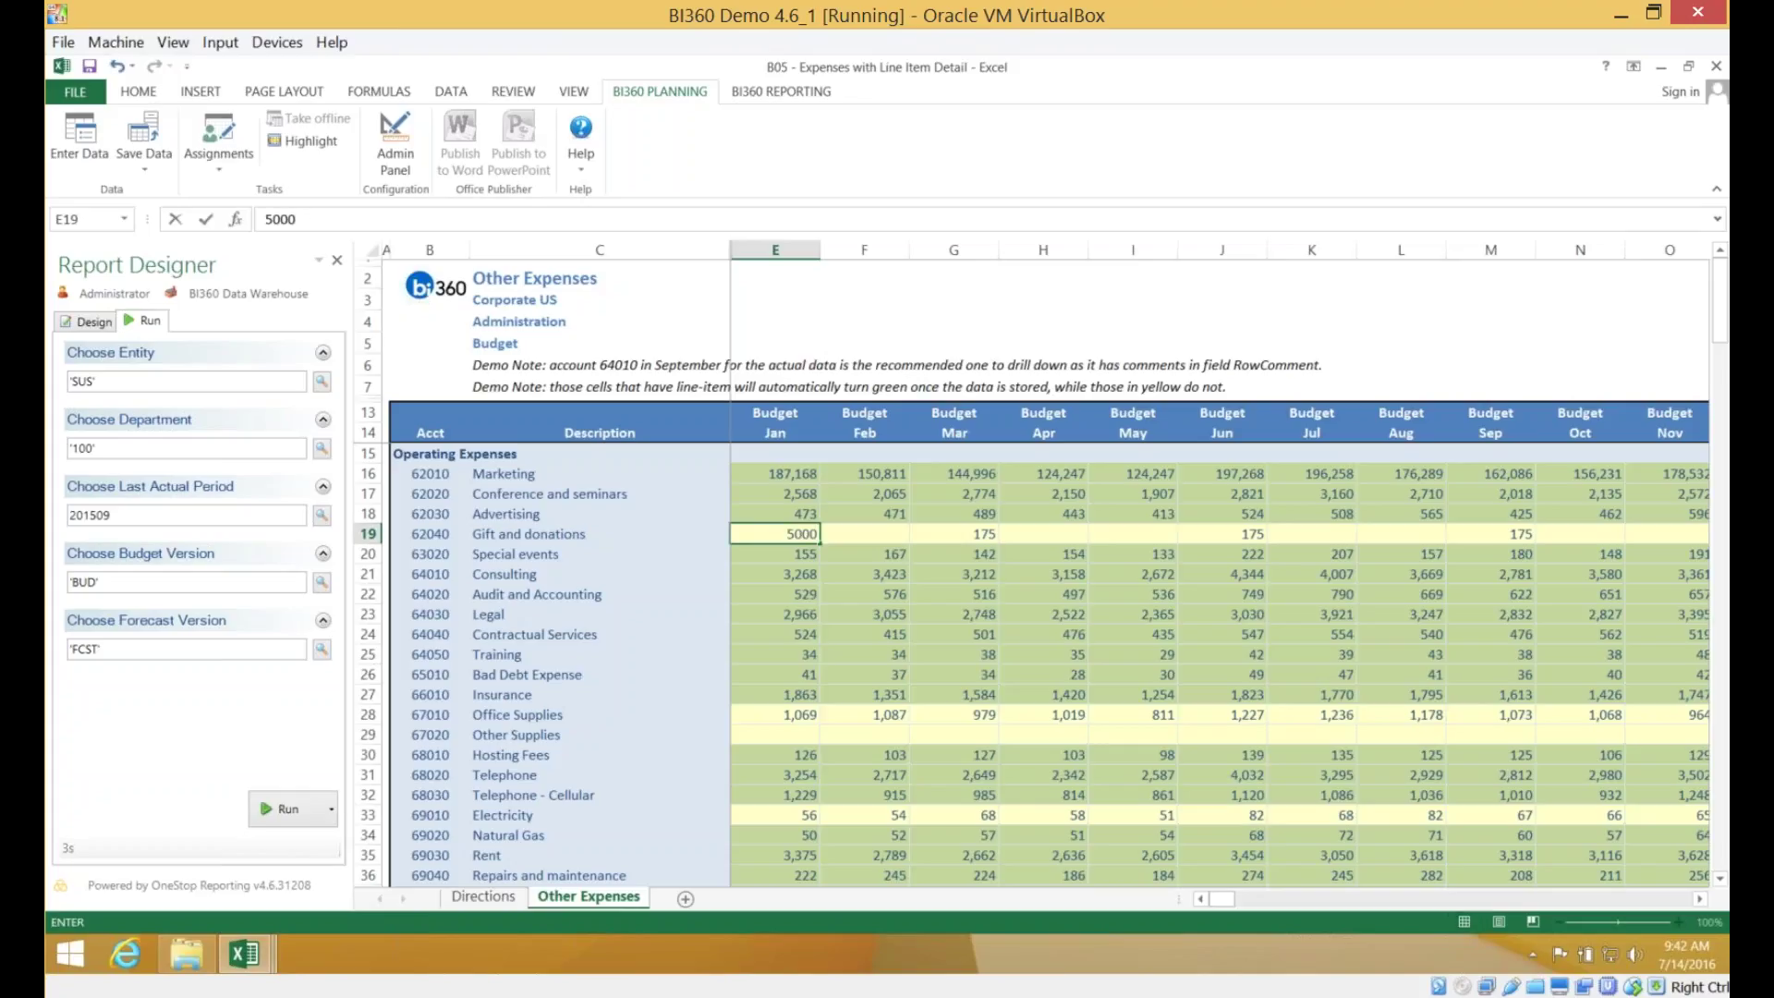
key("Return")
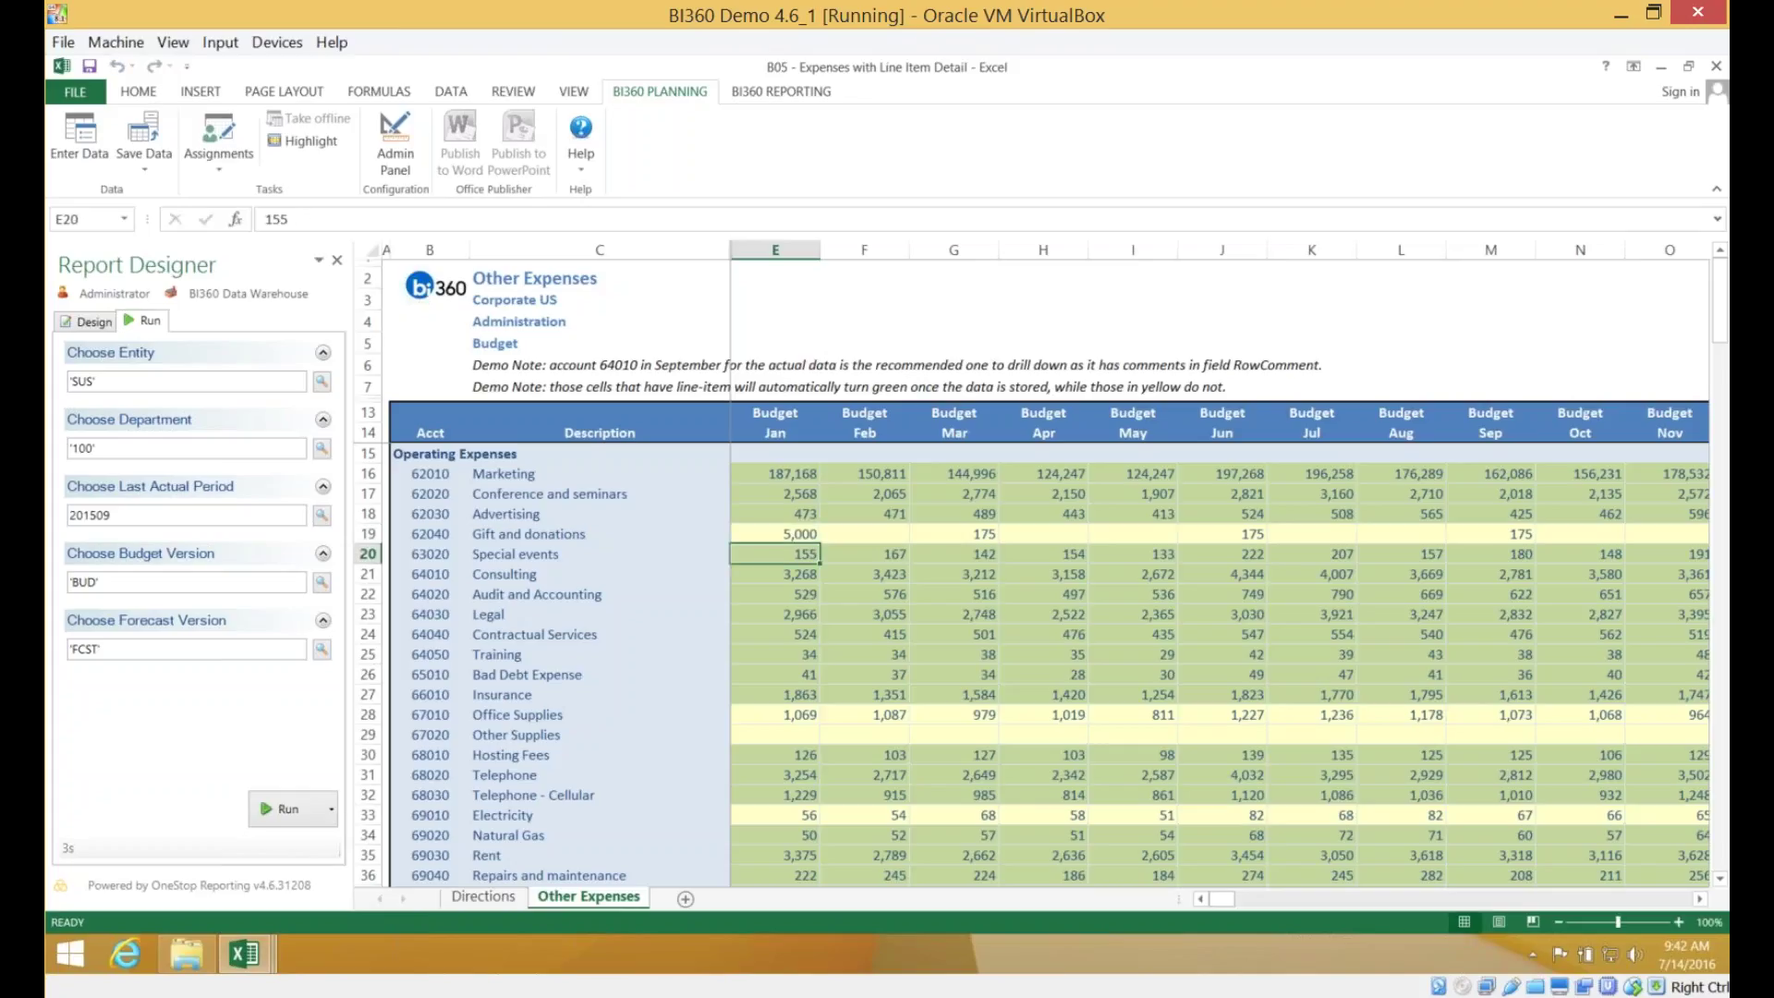
left_click(800, 534)
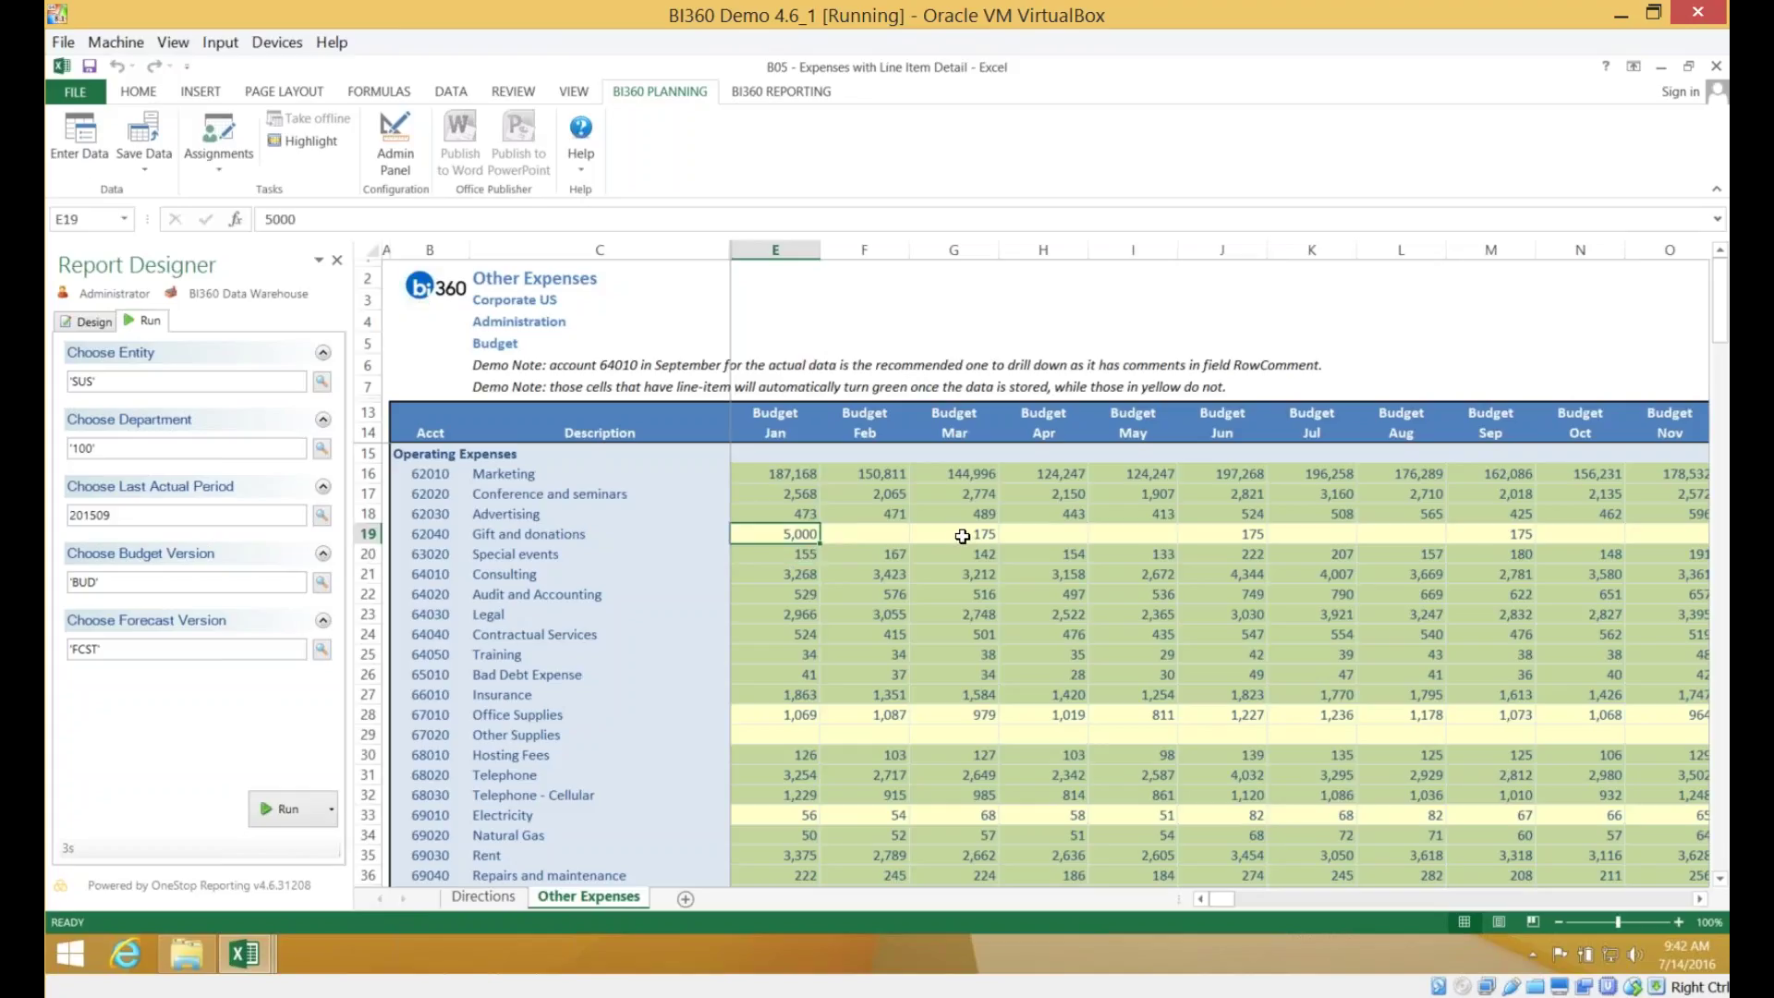
- Open the line-item entry for Conference and seminars and apply the Copy History spreading method to the Comment 1 line
left_click(789, 495)
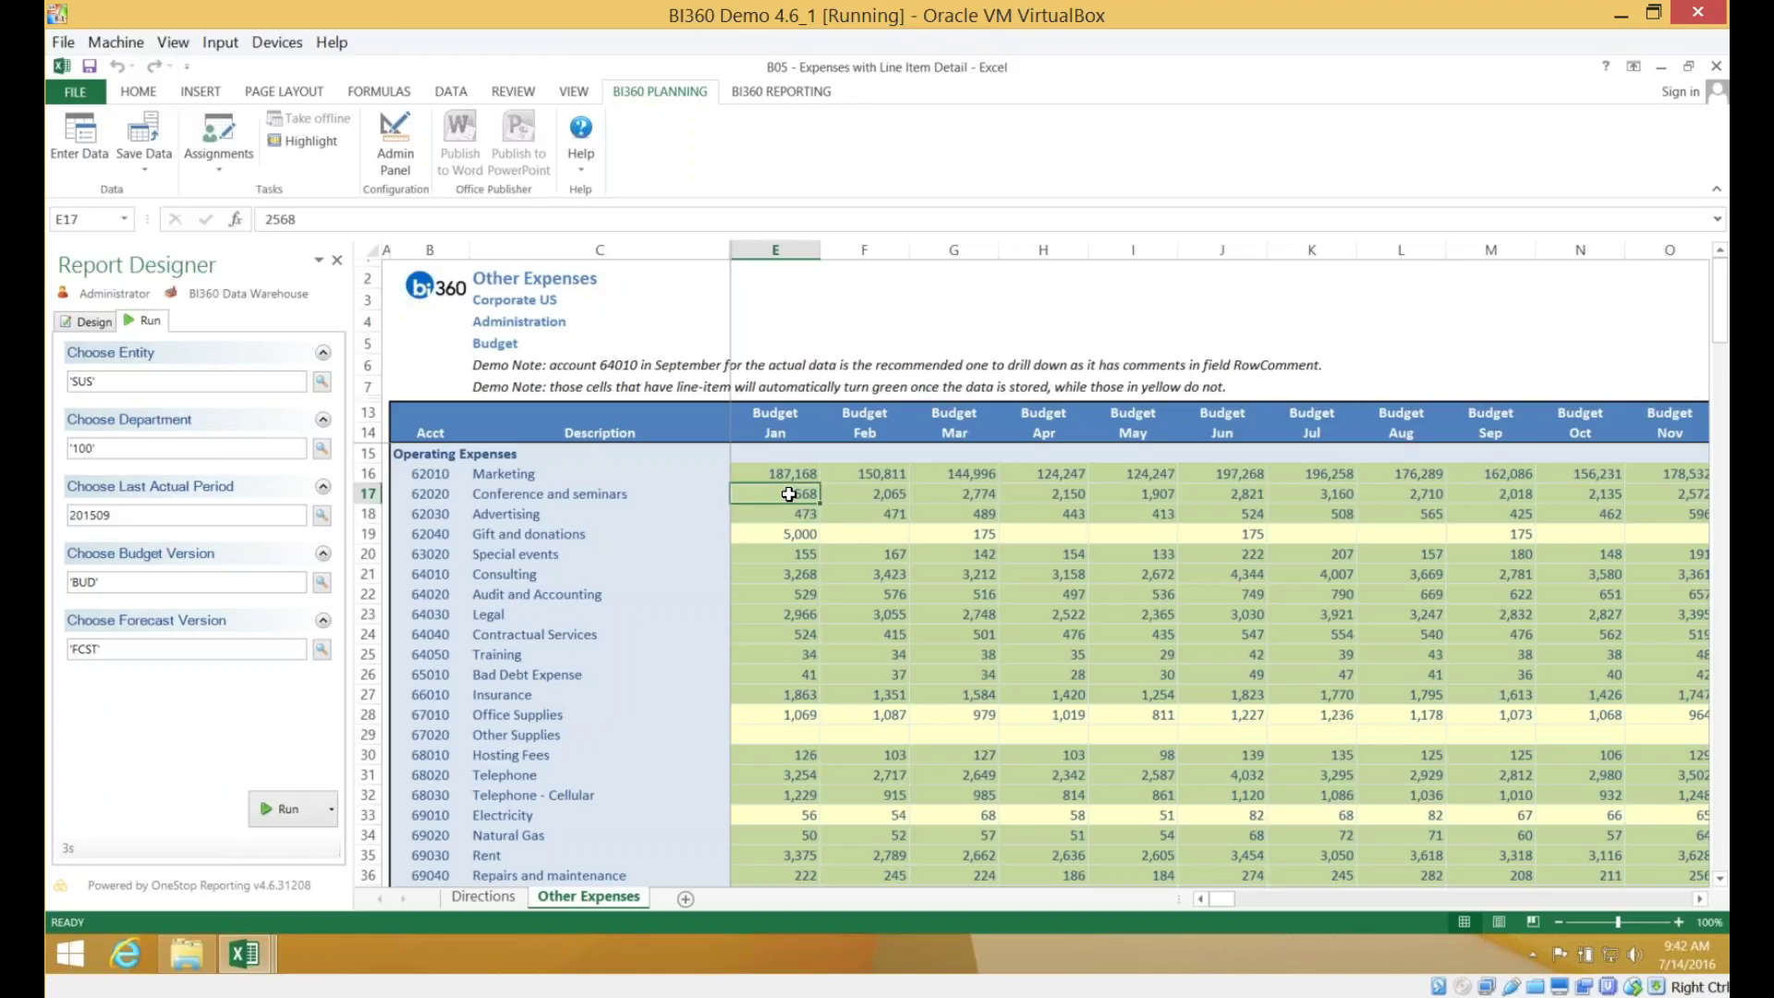
left_click(74, 143)
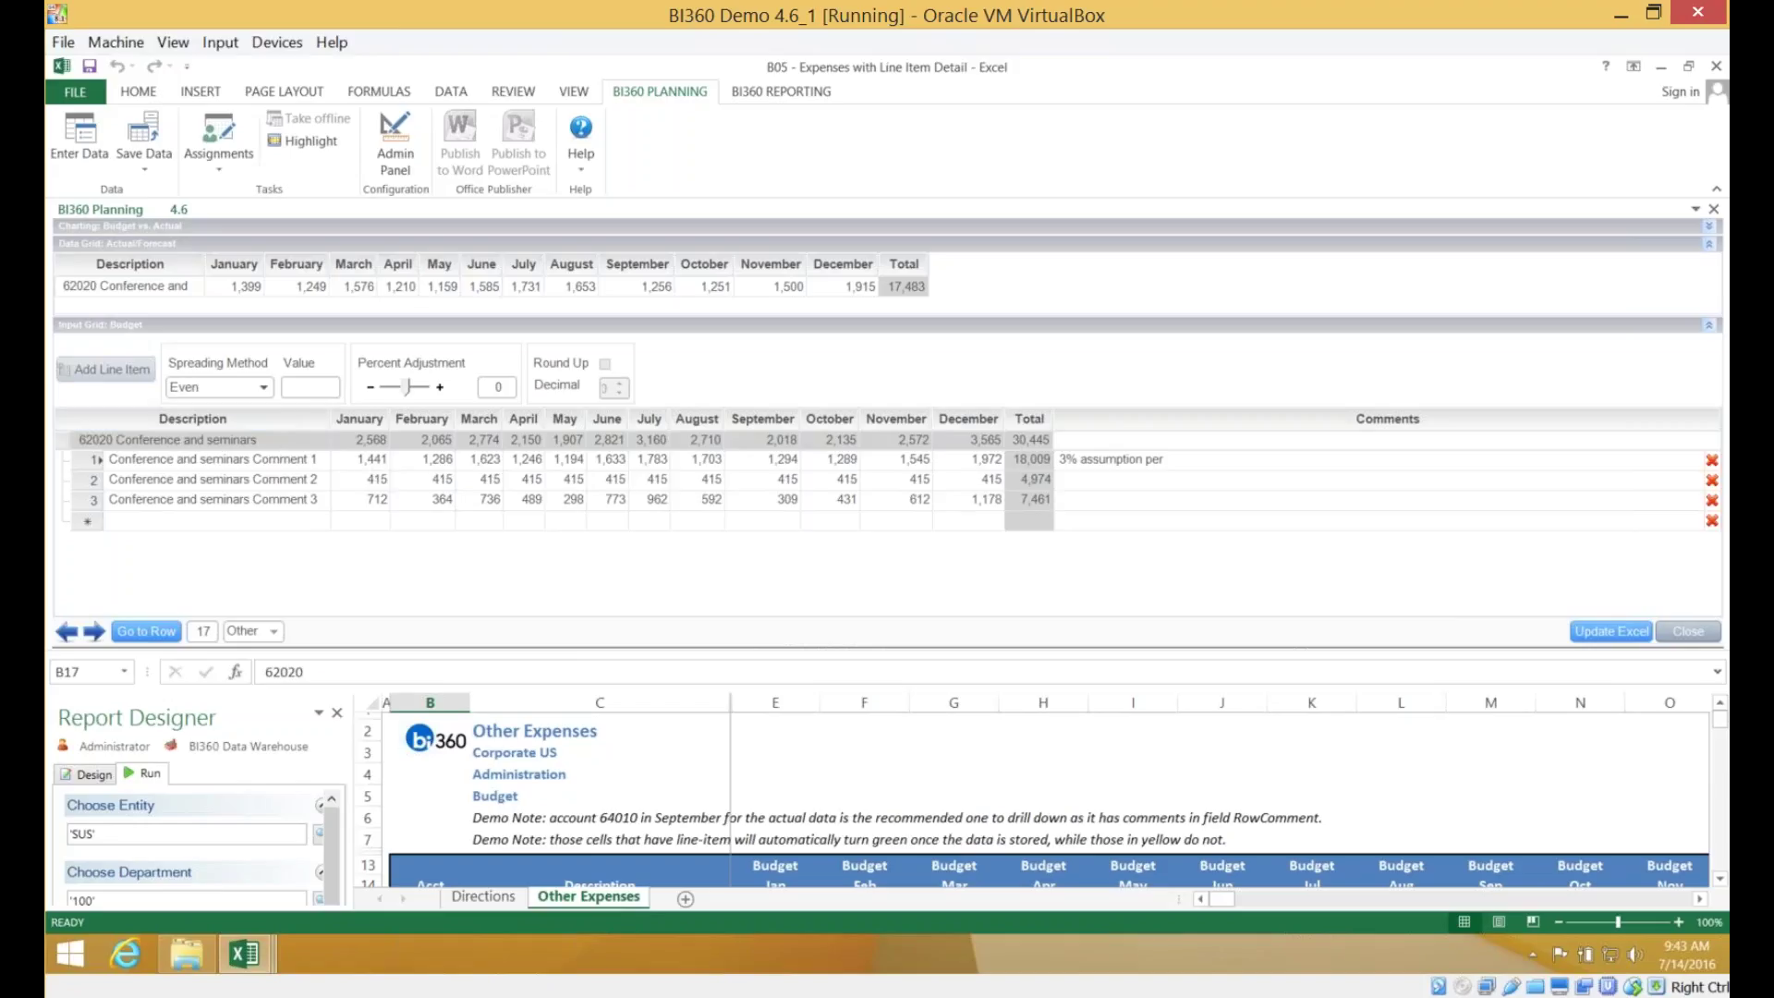
left_click(278, 445)
left_click(266, 387)
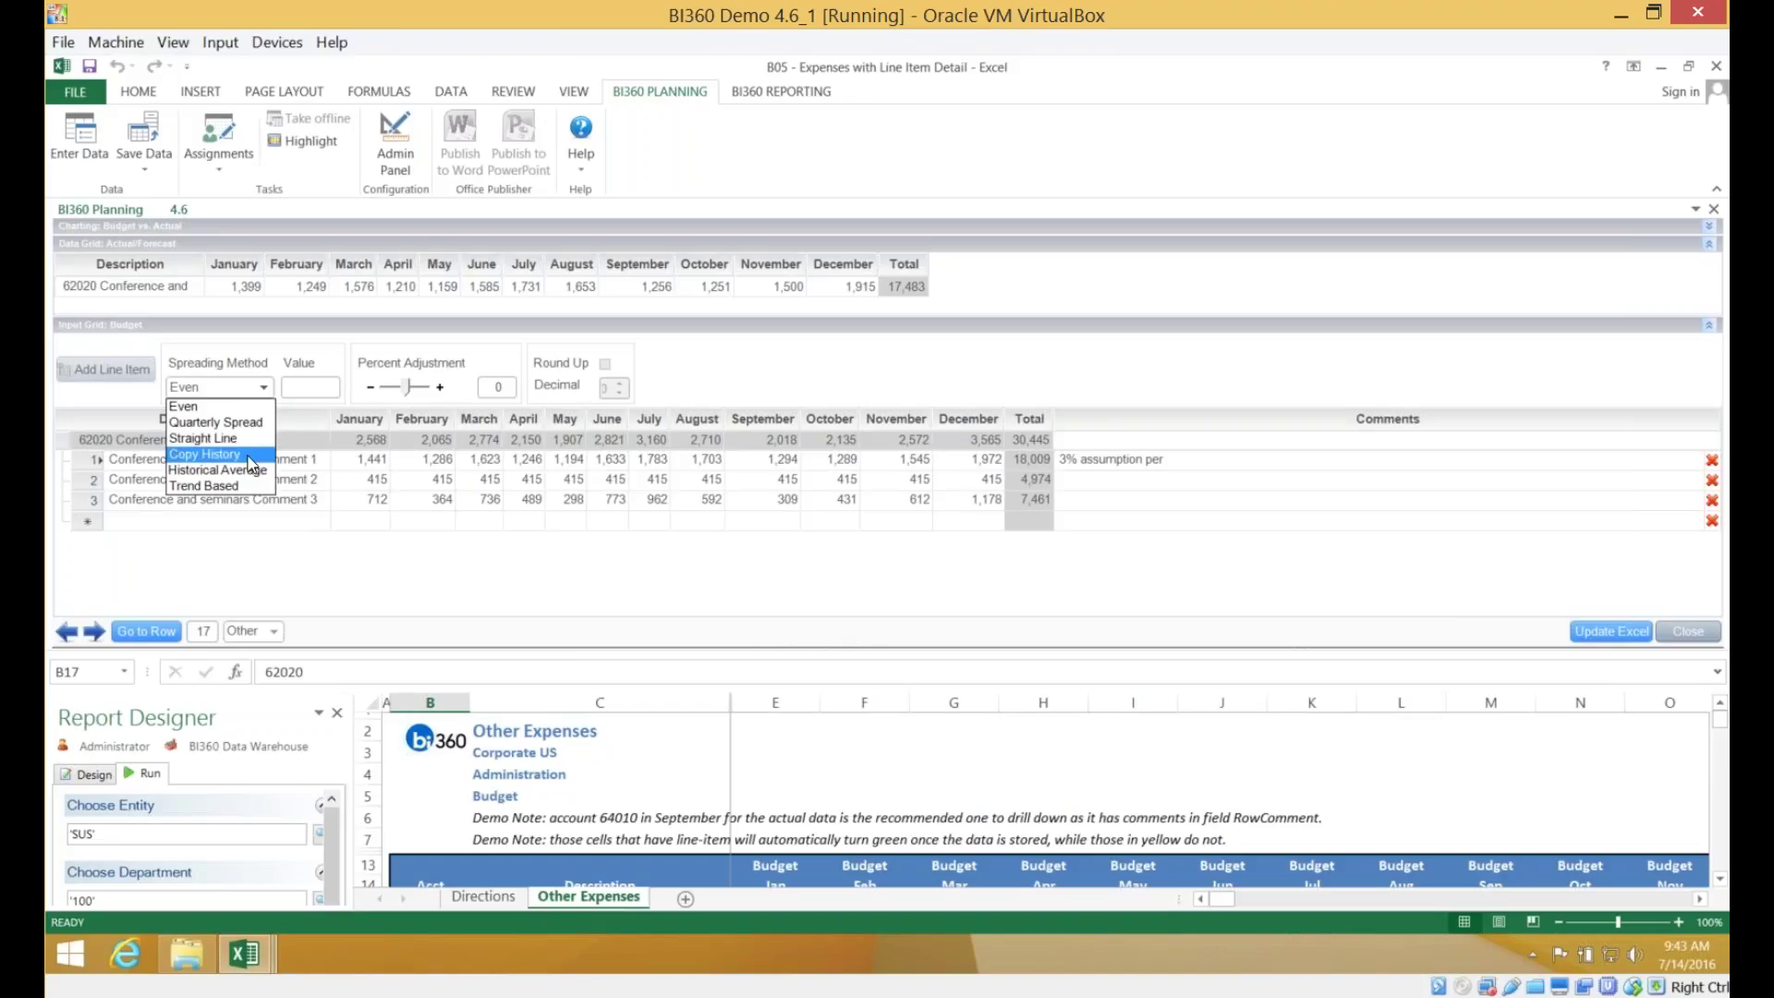
left_click(212, 455)
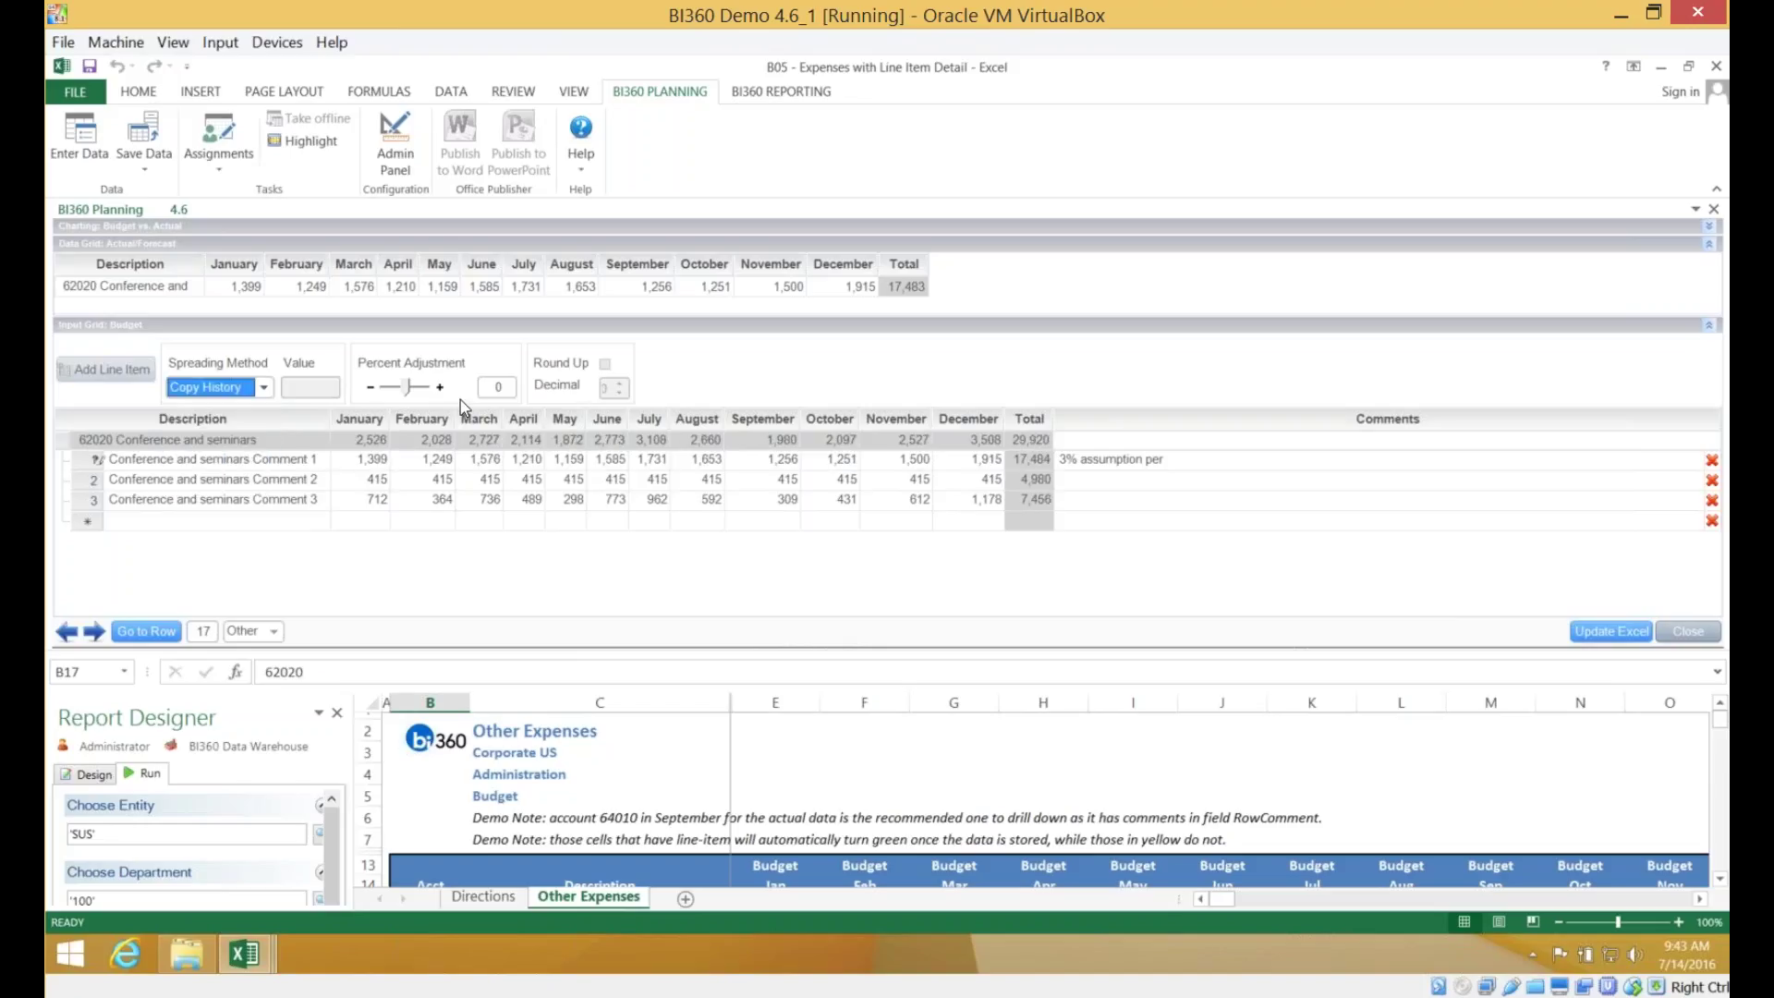
- Set the percent adjustment to 4 and enter the comment "4% increase per mgr" for the Conference and seminars Comment 1 line
left_click(496, 384)
type("3")
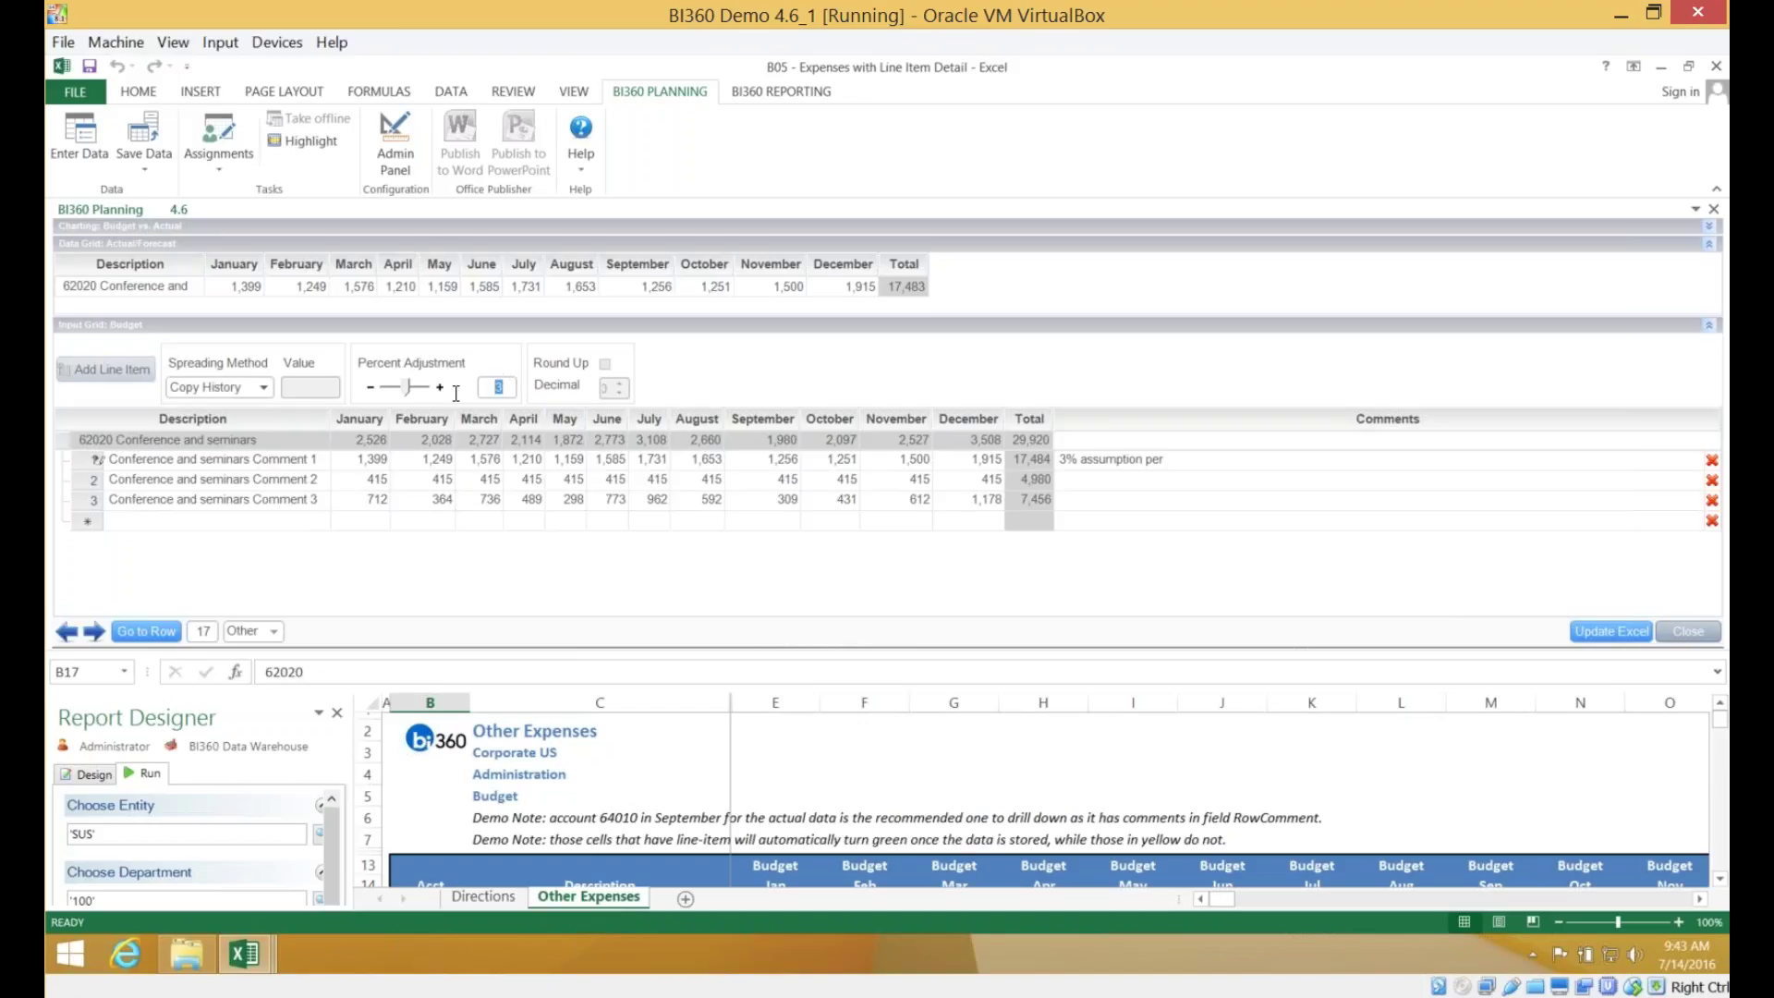
key("BackSpace")
type("4")
left_click(1206, 459)
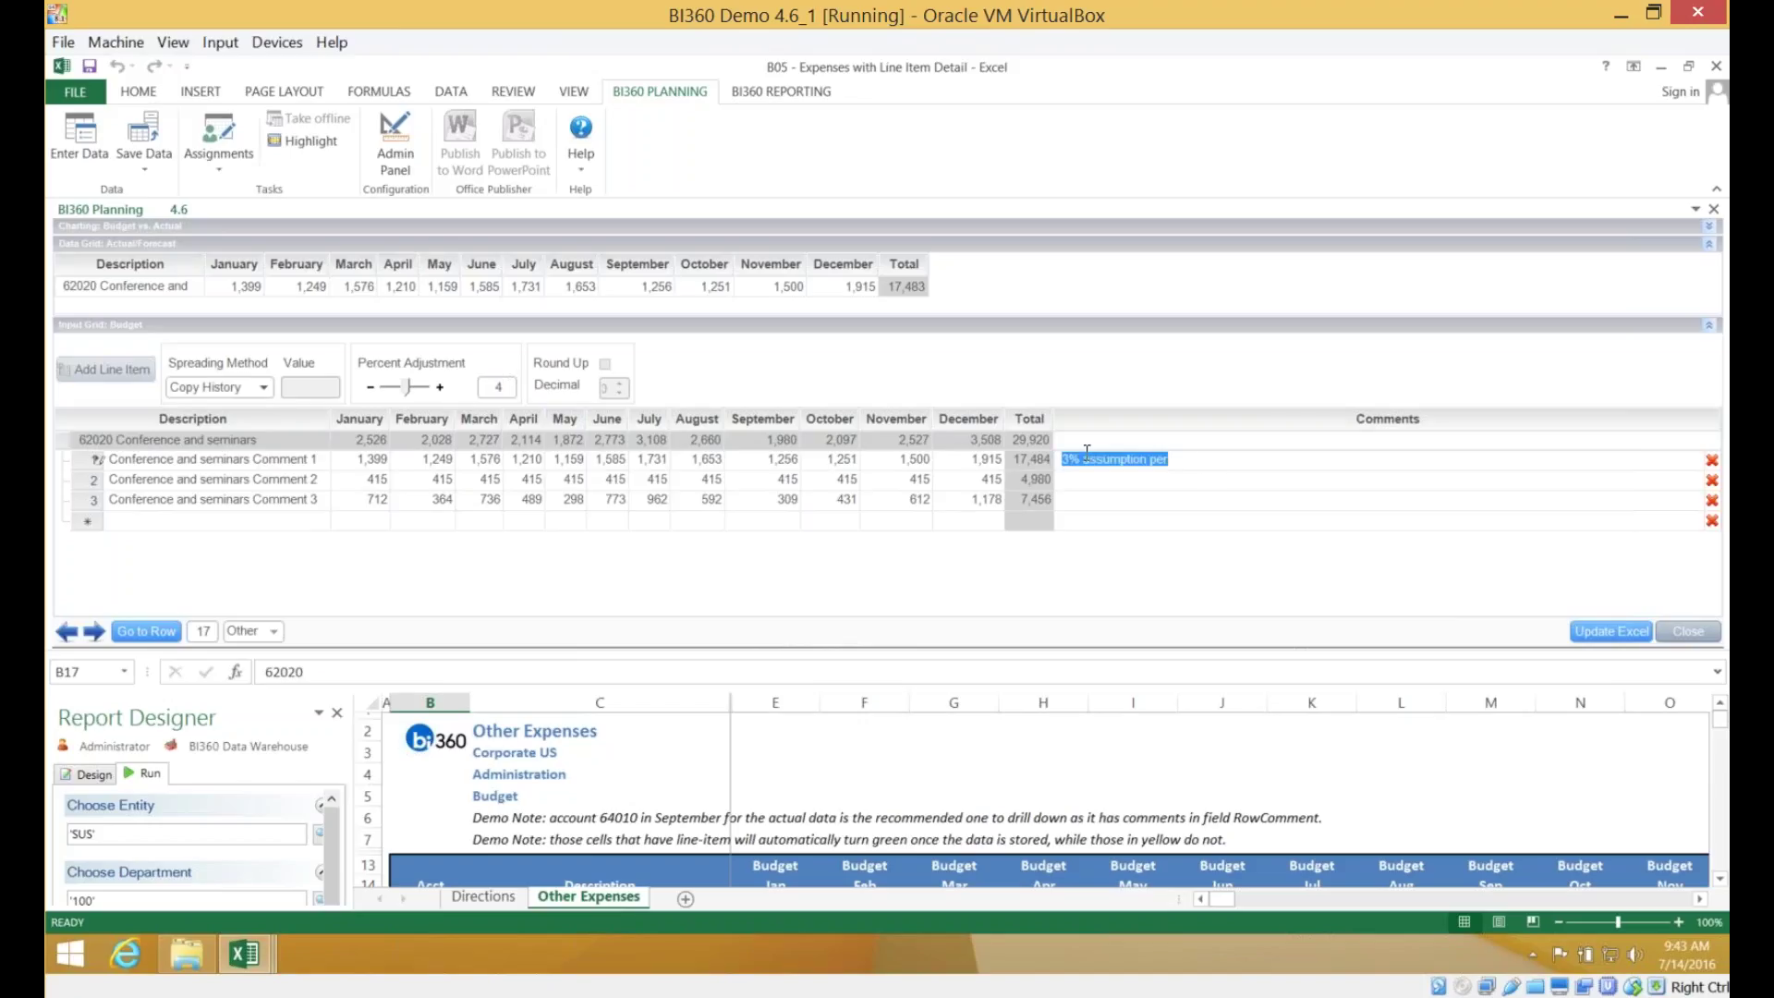
type("4%")
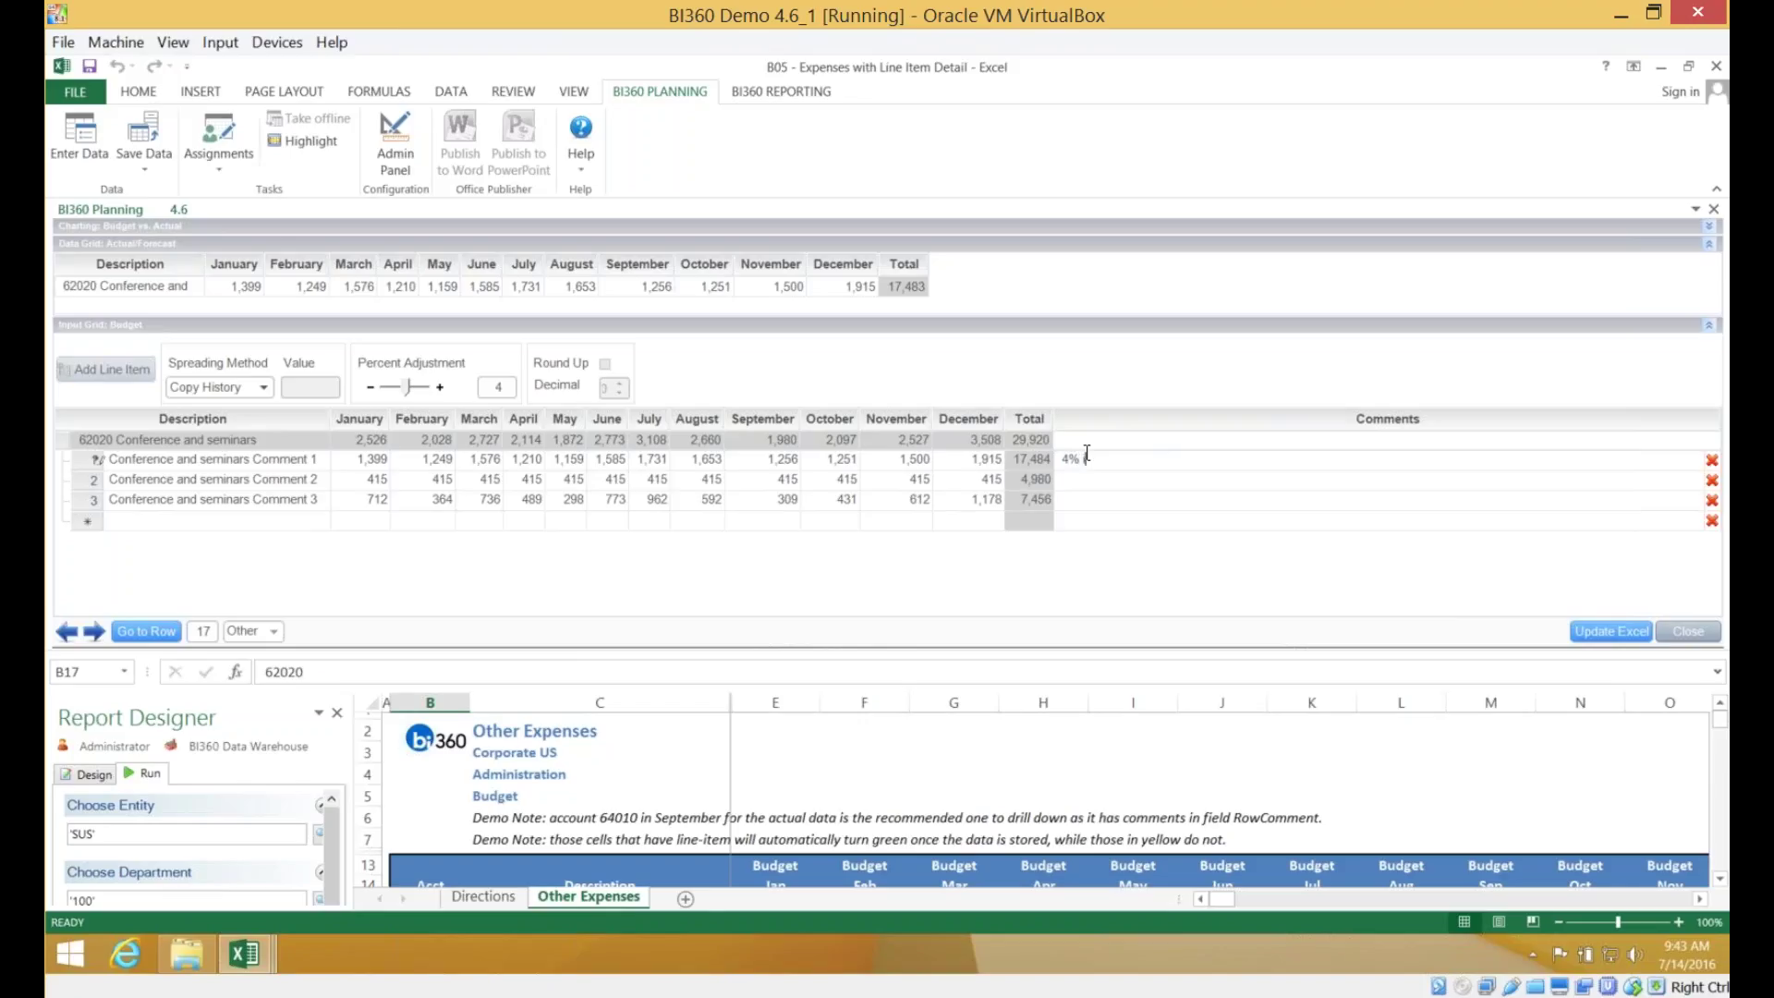
type(" increase per mgr")
- Update Excel with the Conference and seminars line items, close the entry pane, and select the account's January budget cell
left_click(1617, 636)
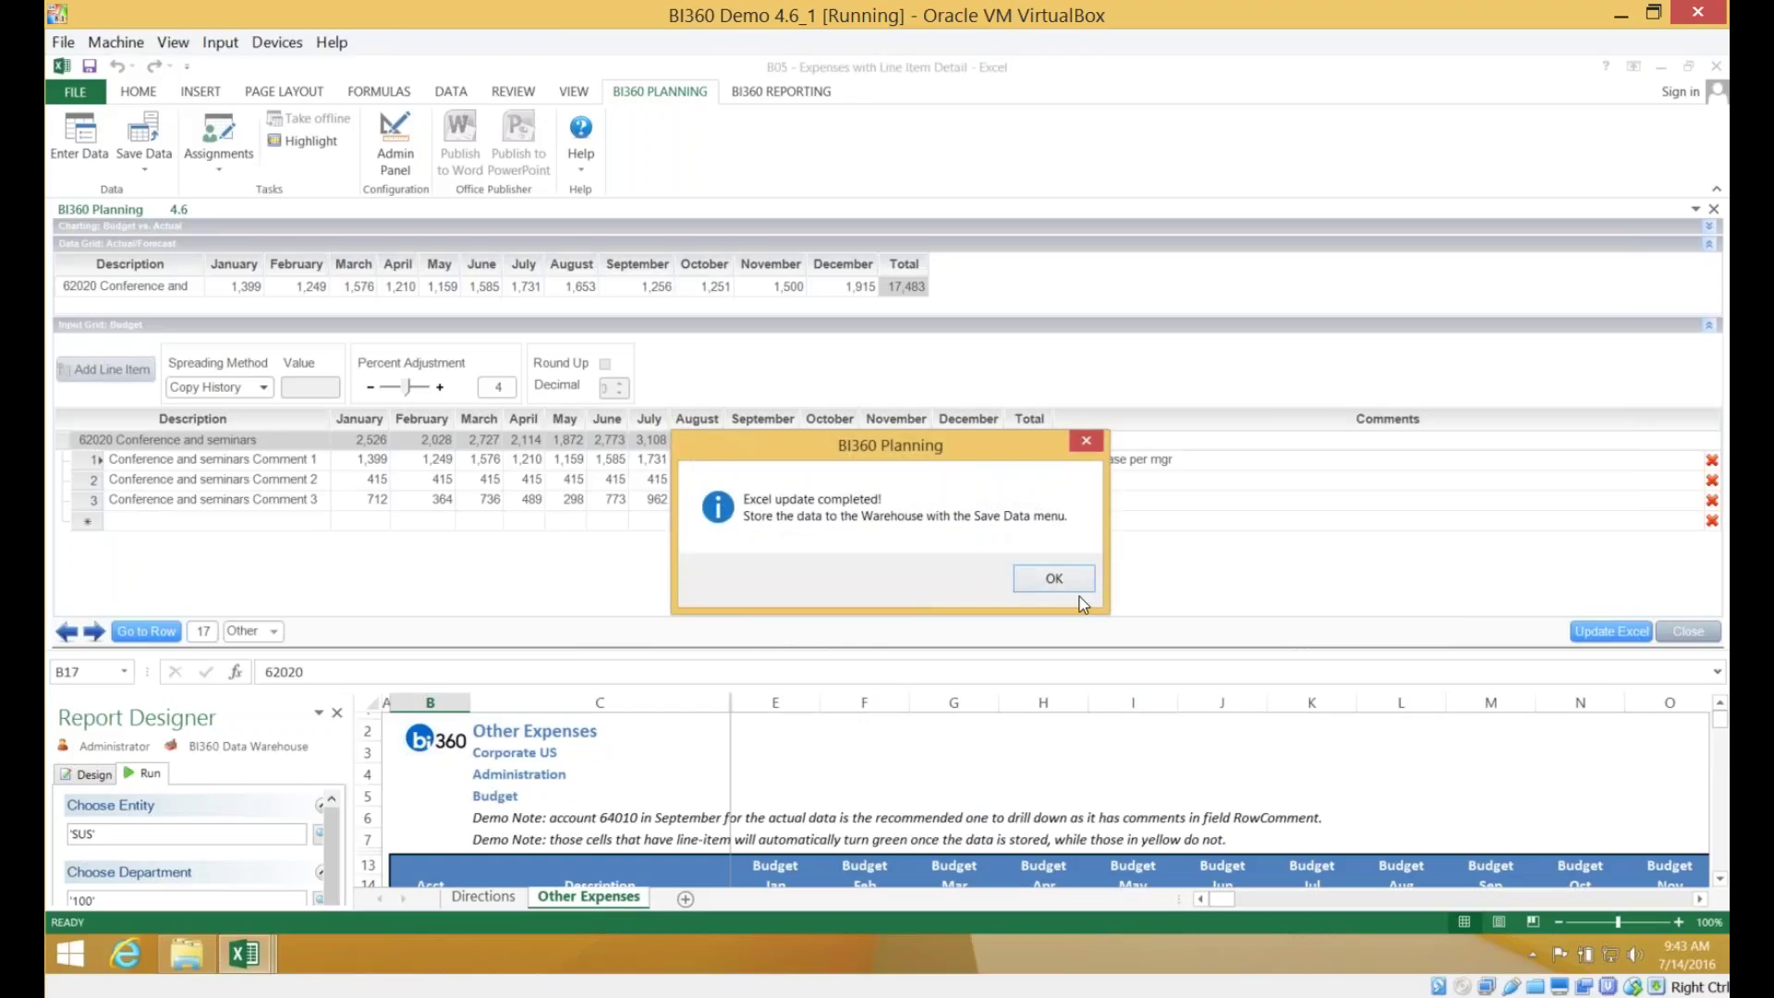
left_click(1056, 580)
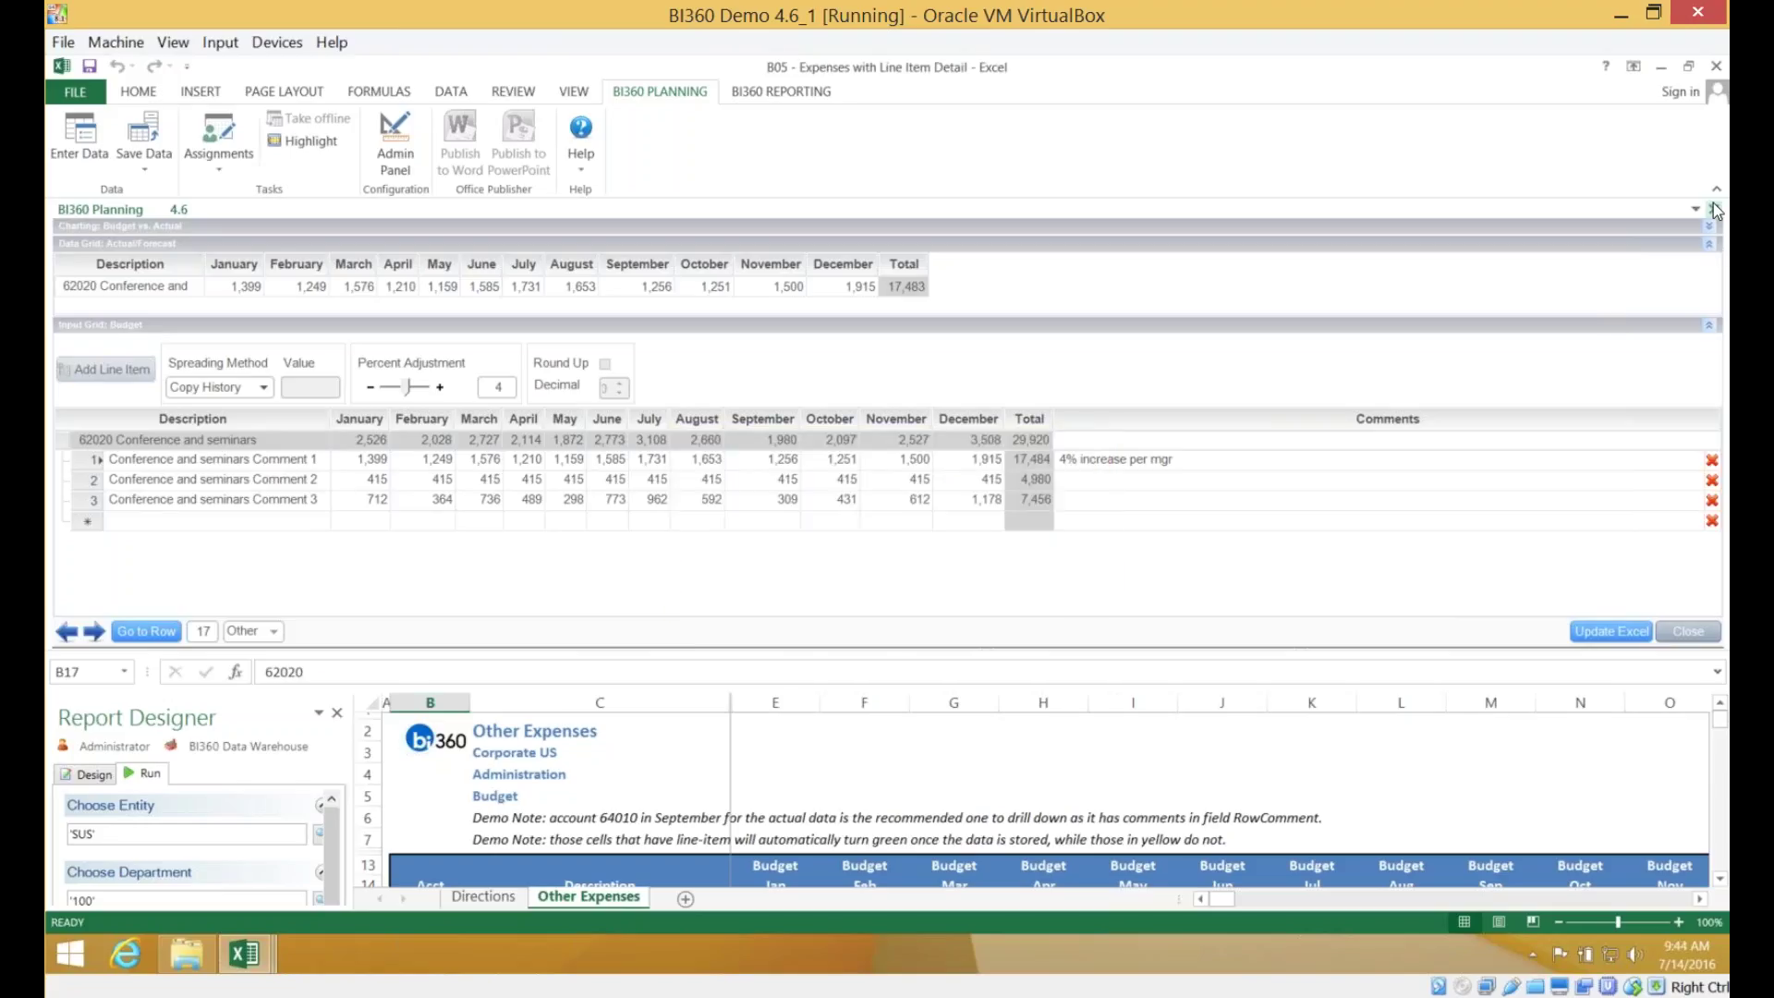
left_click(1689, 633)
left_click(796, 496)
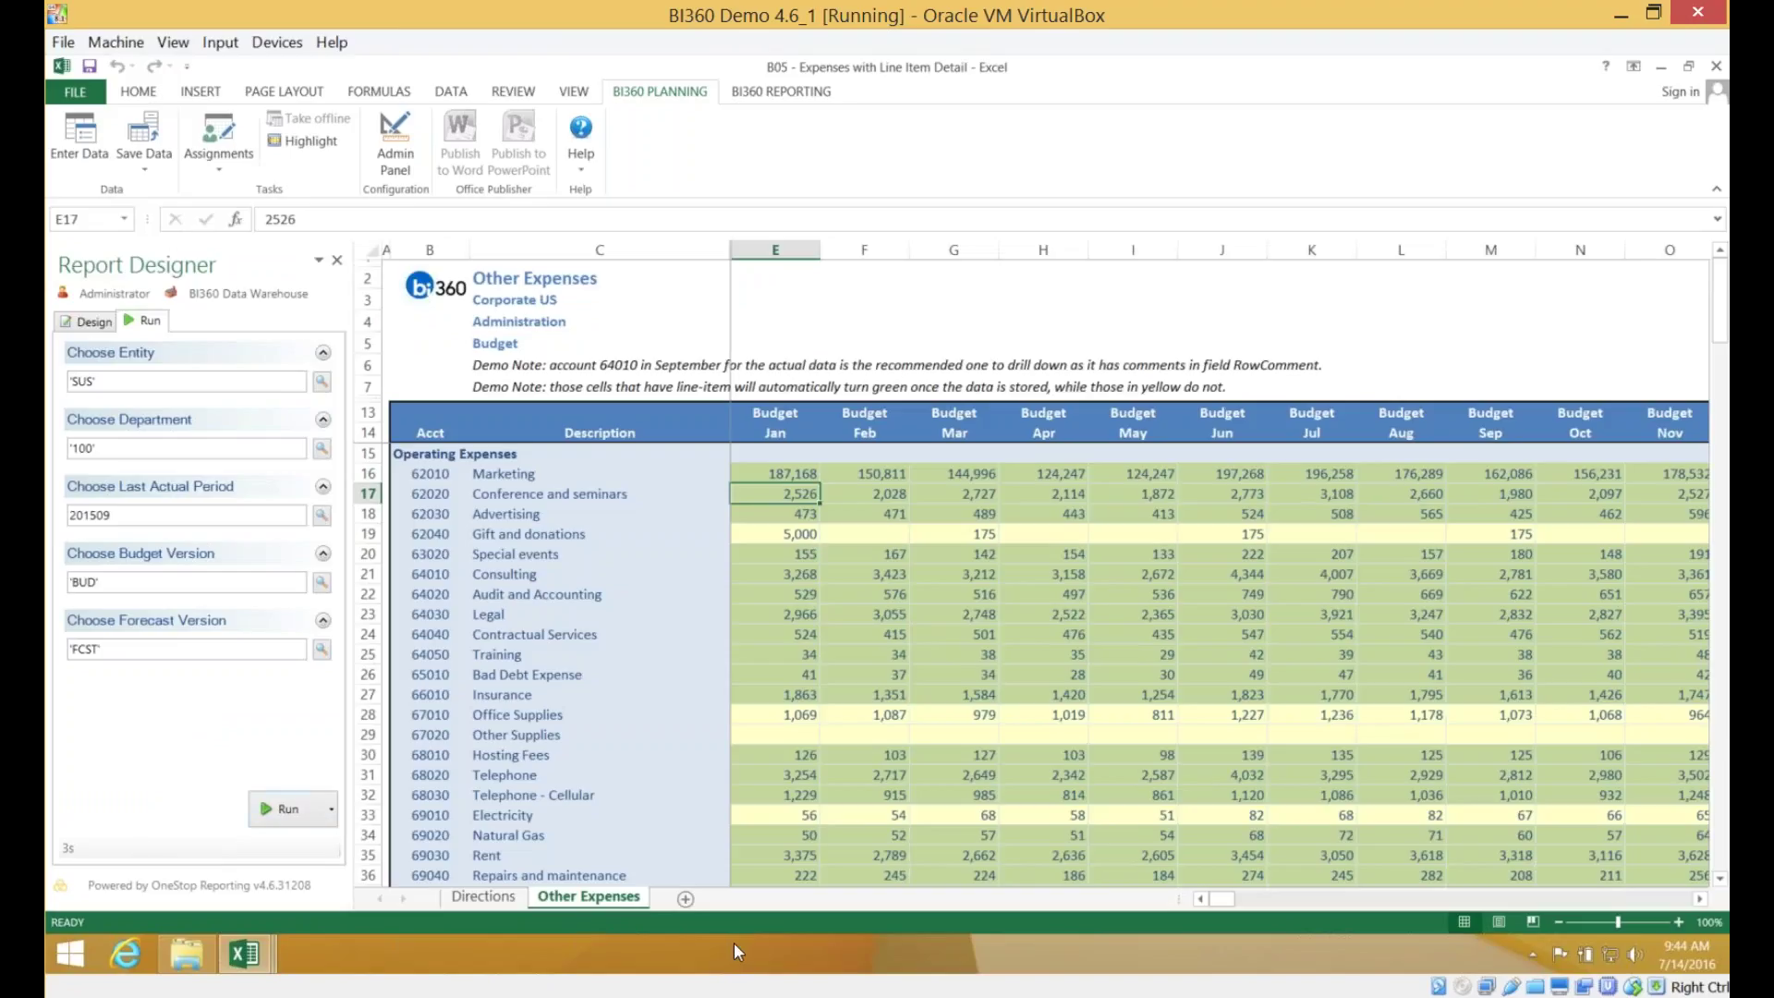
- Switch to the Solver site in Internet Explorer, view its home page and product offerings, and return to the Support Center
mouse_move(560, 996)
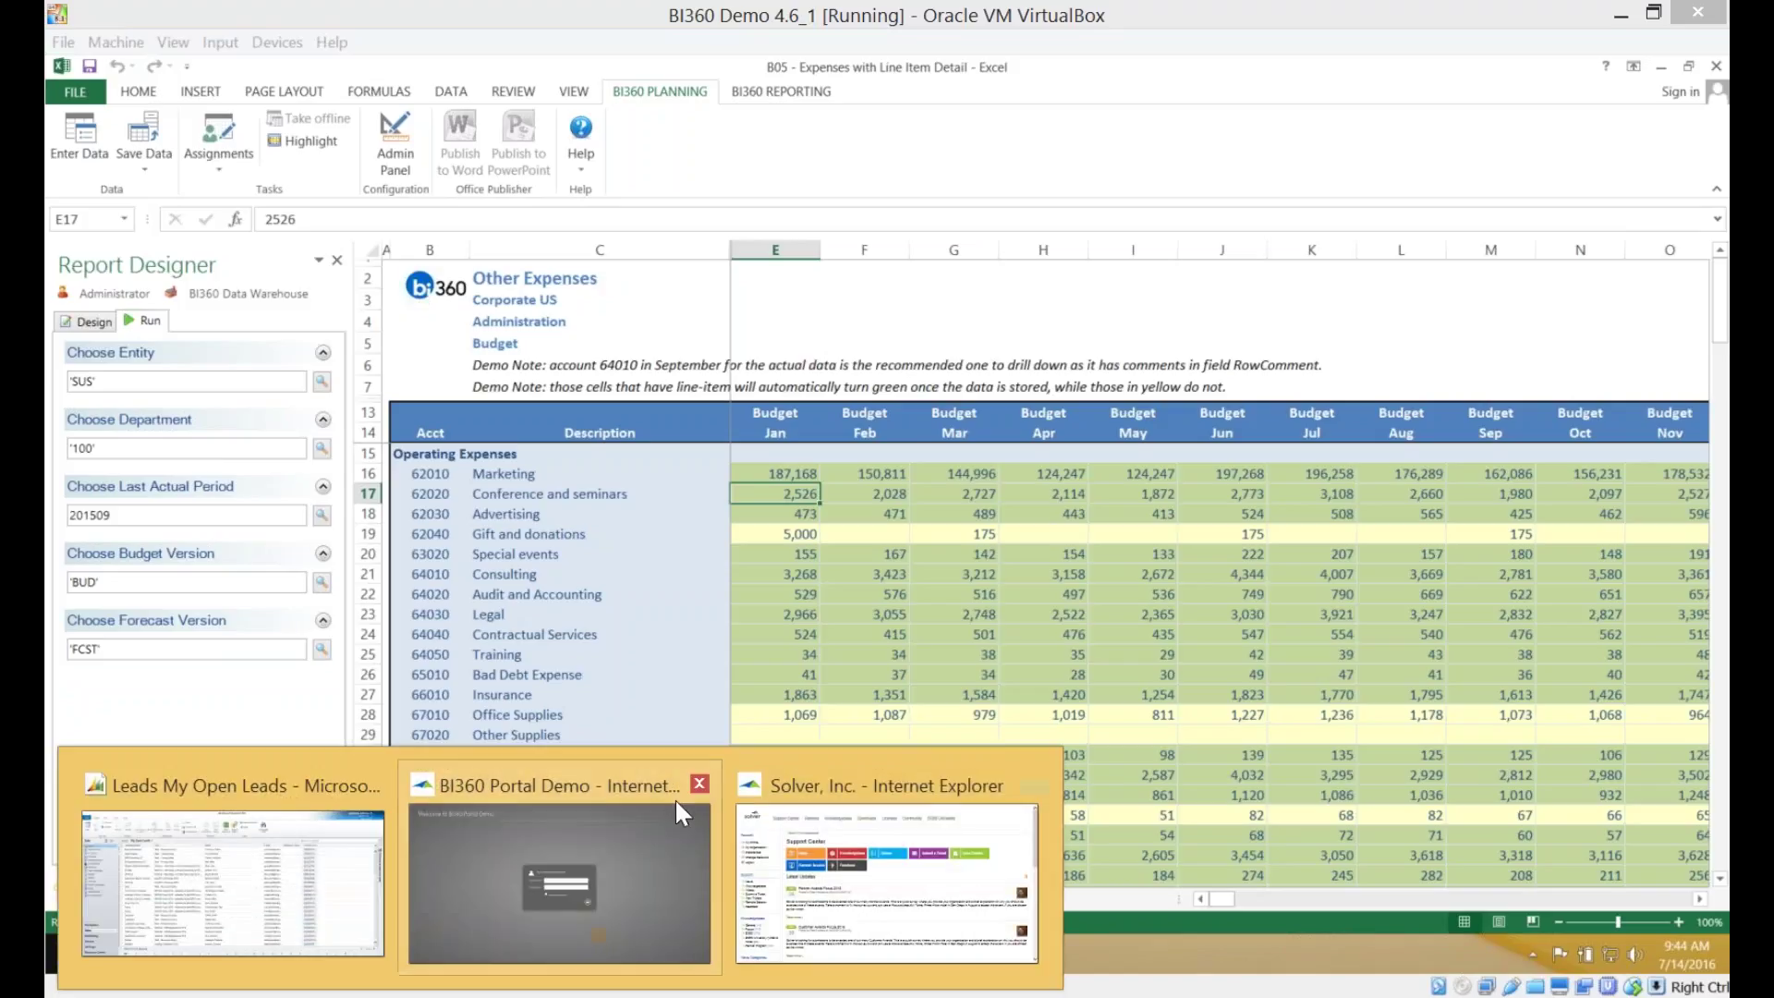
left_click(813, 813)
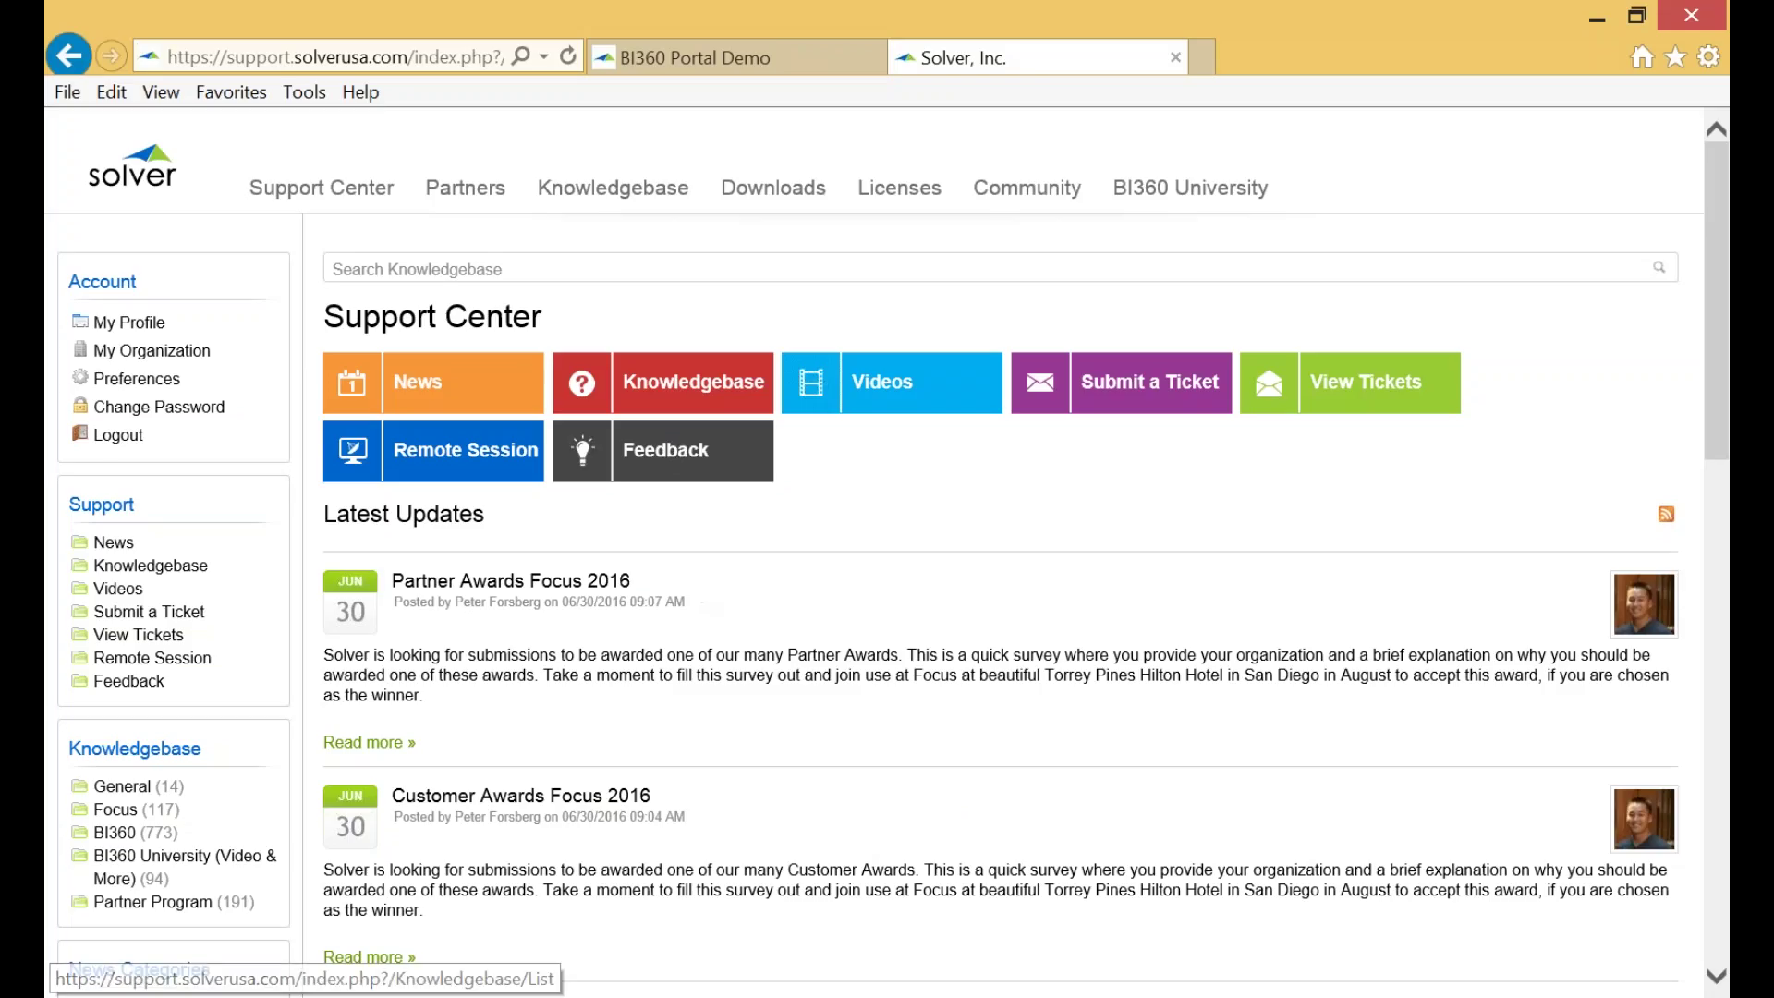
left_click(136, 184)
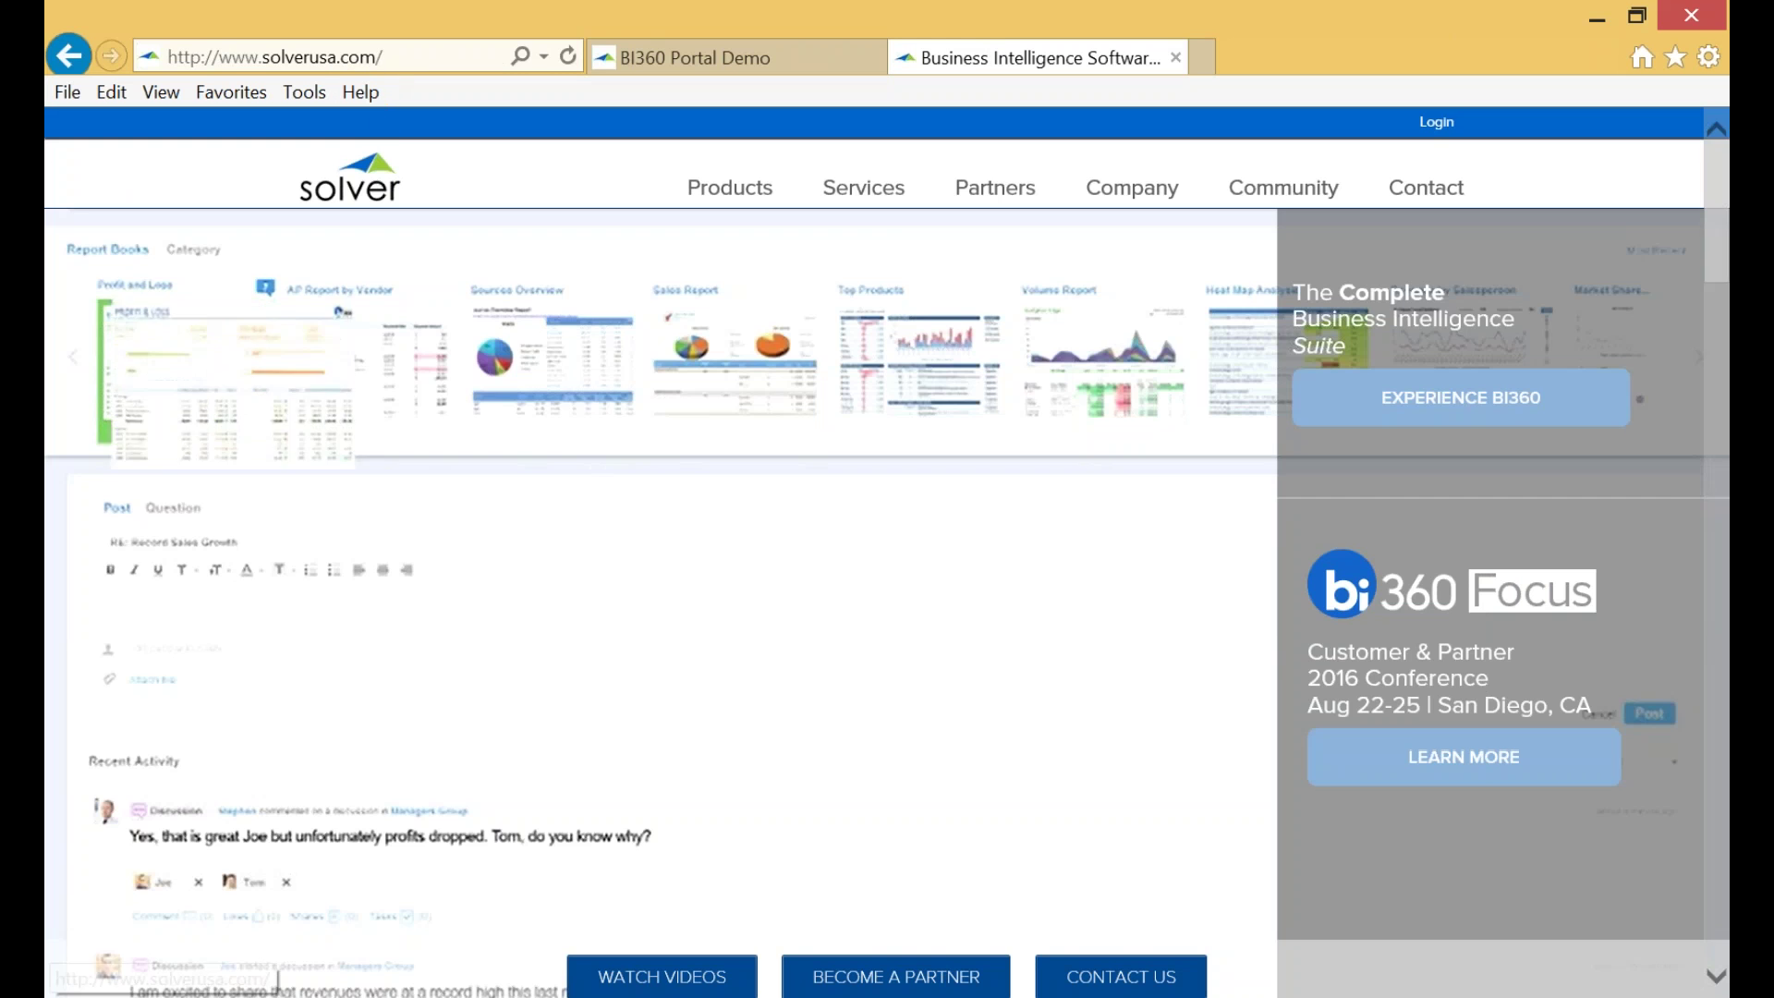
mouse_move(760, 215)
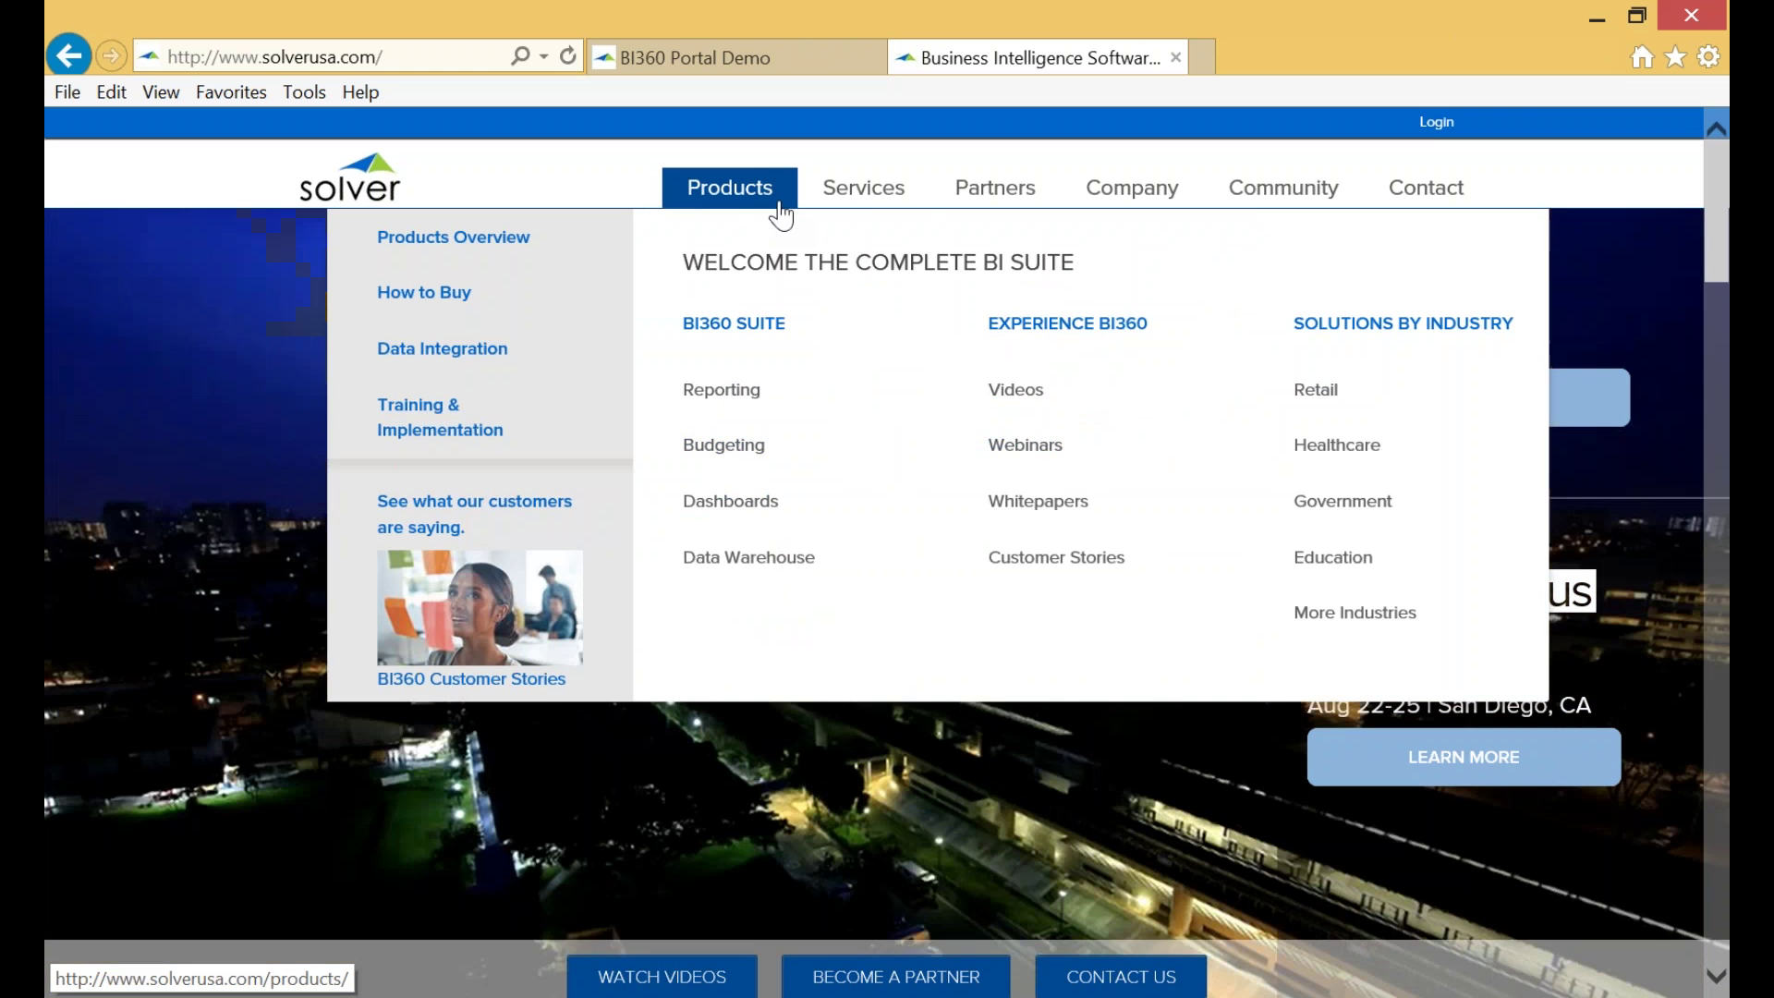
left_click(1438, 128)
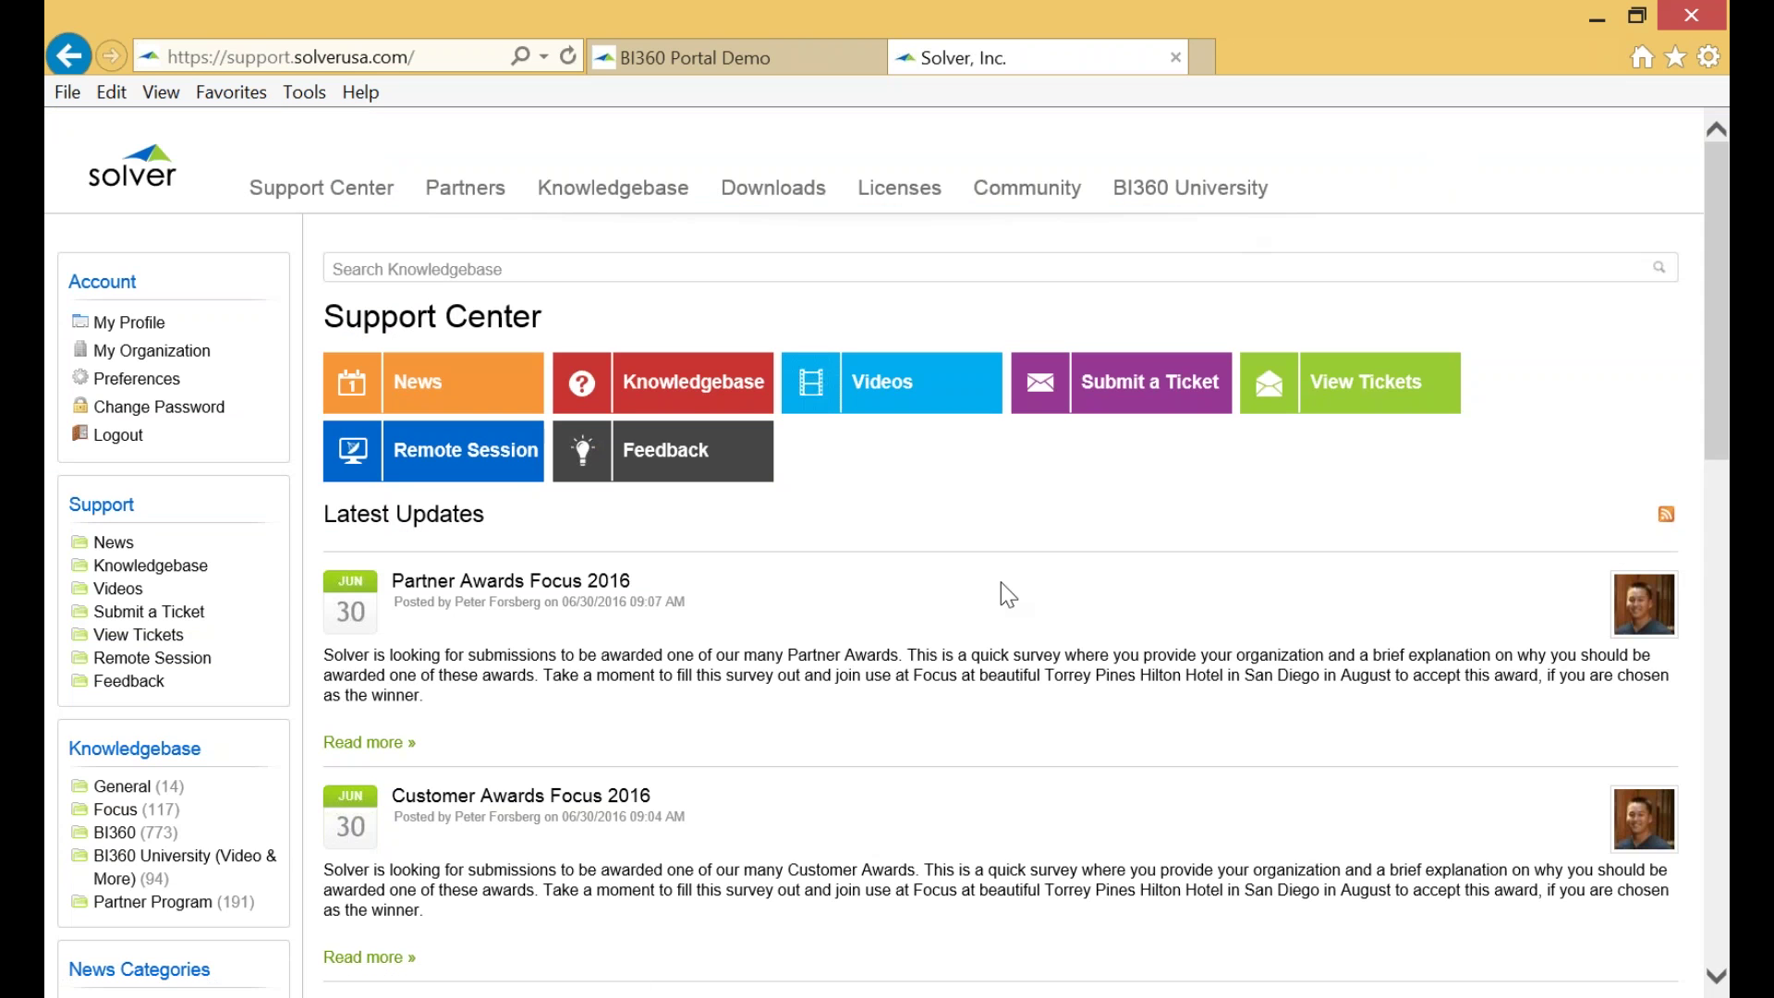
- Look over the Support Center page and open the Reporting category of the BI360 University knowledgebase
scroll(1037, 645, "down", 3)
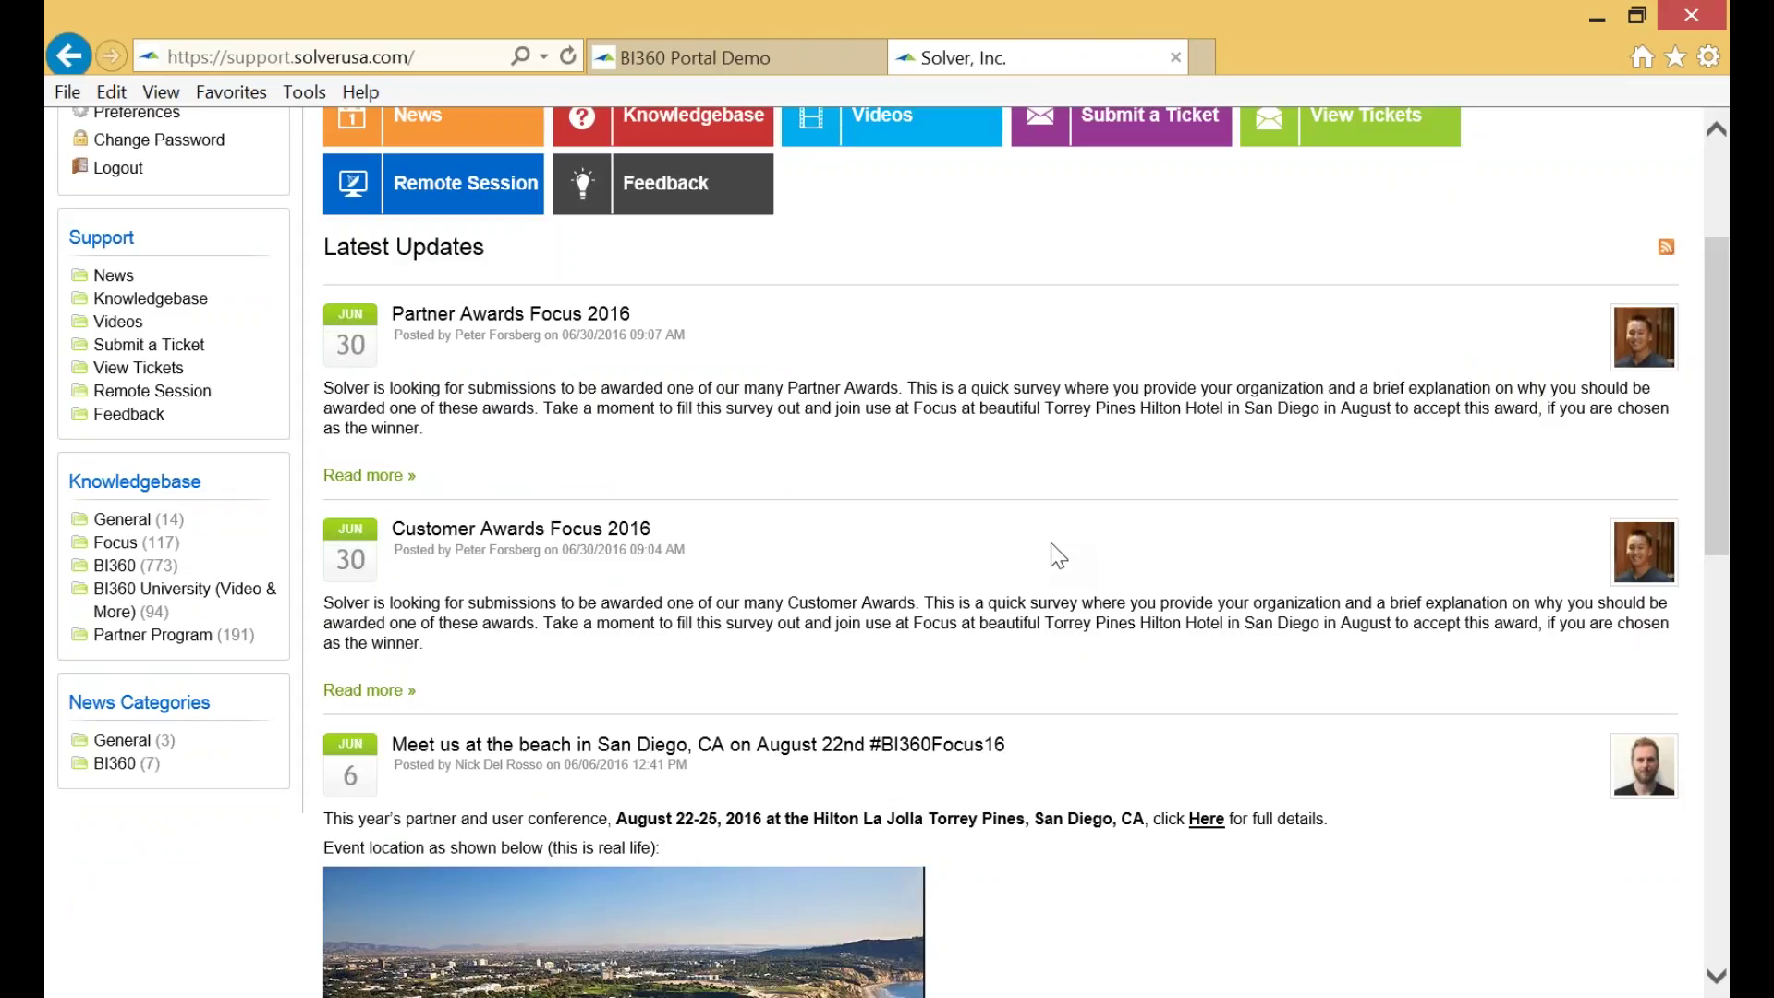
scroll(1051, 541, "up", 2)
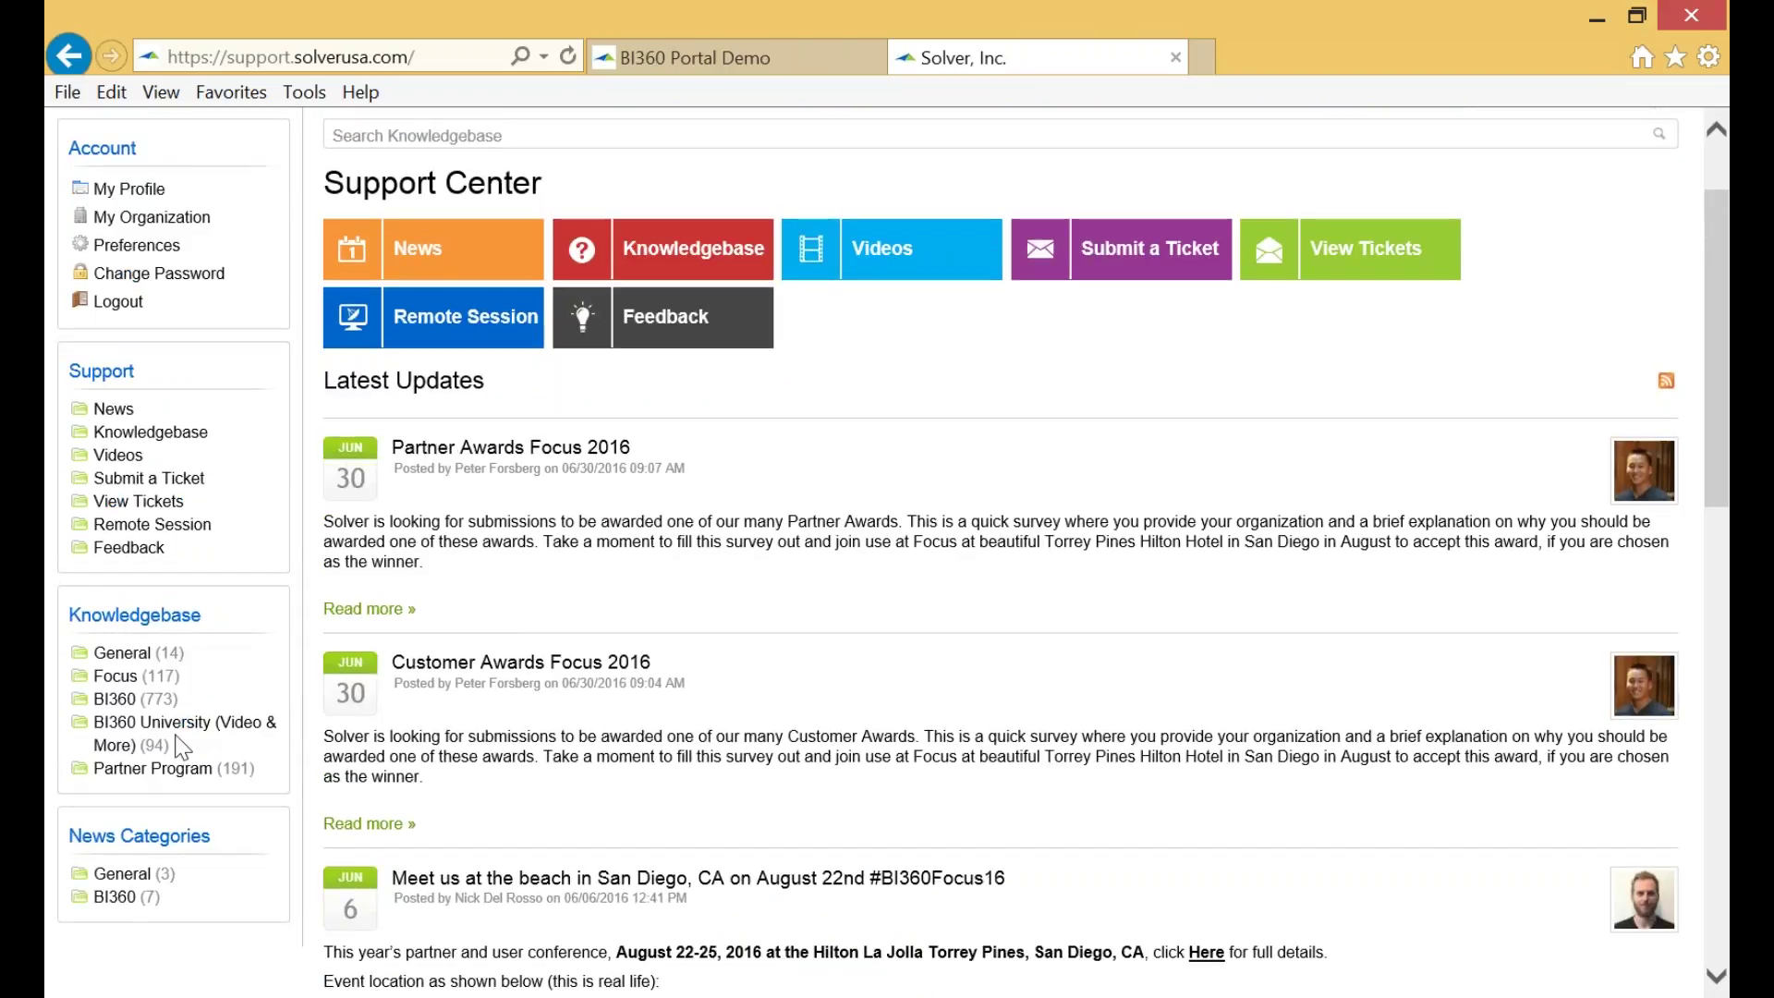
left_click(183, 730)
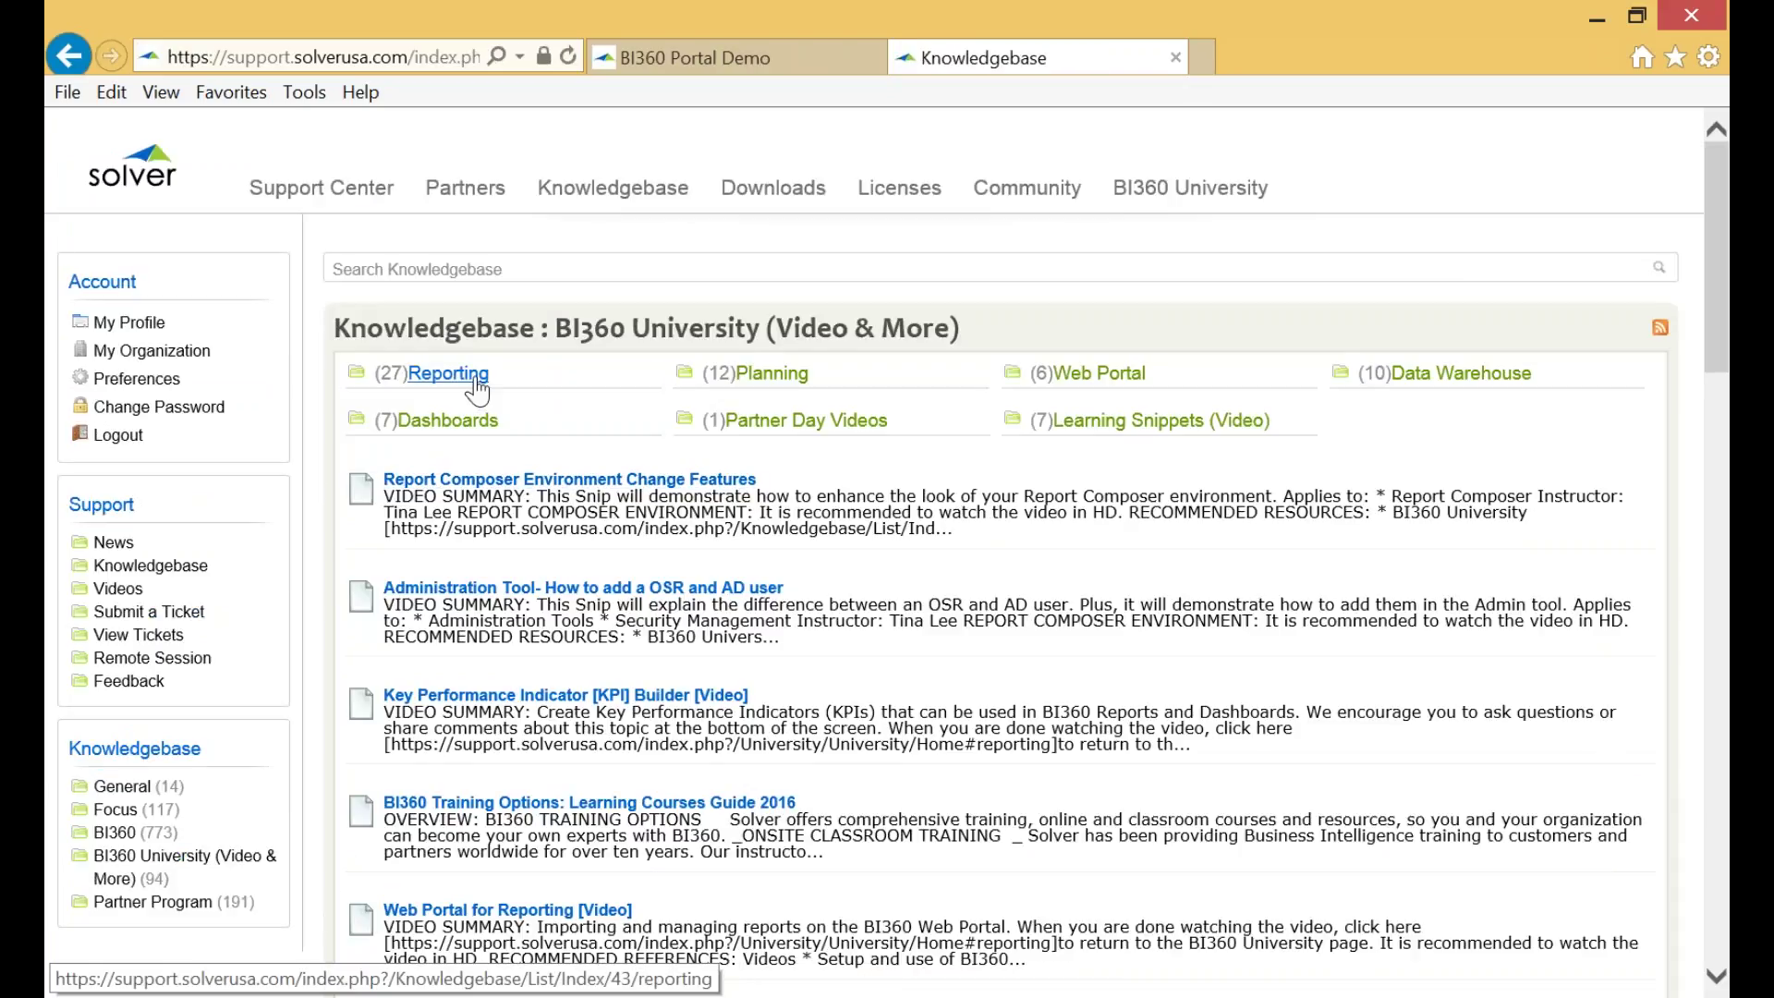
left_click(476, 379)
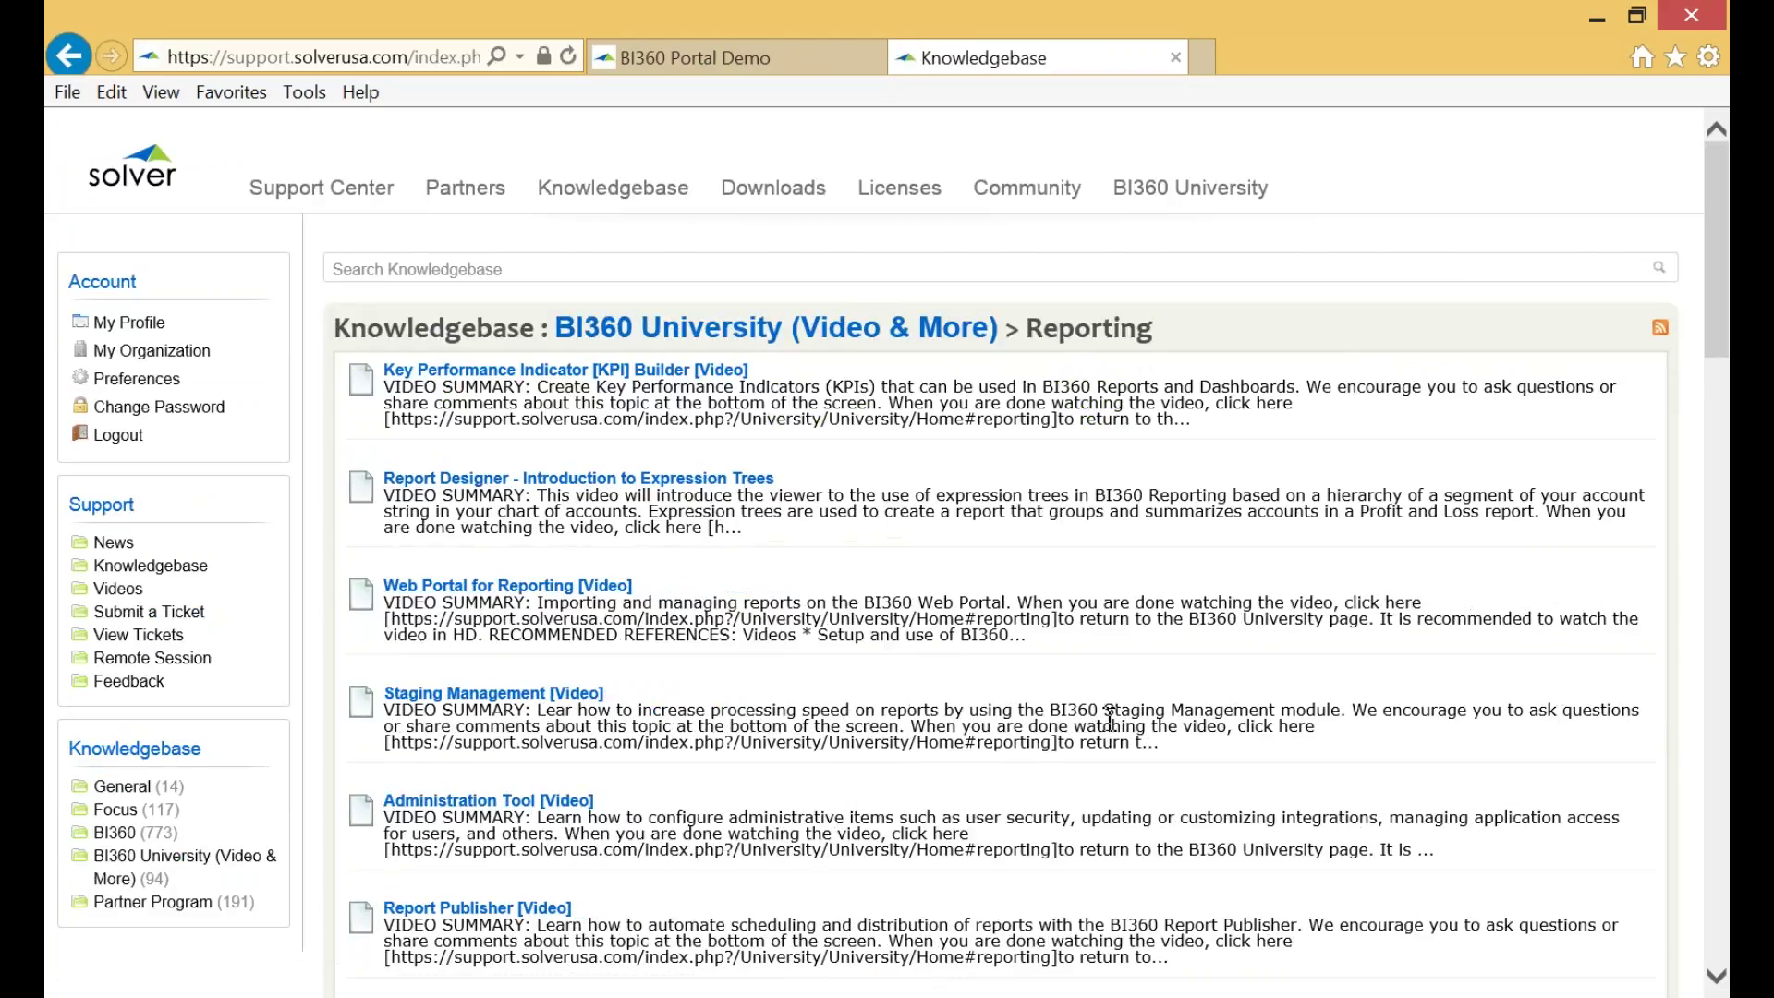
- Browse the Reporting training videos and open the Report Designer - Trial Balance [Video] article
scroll(1110, 716, "down", 3)
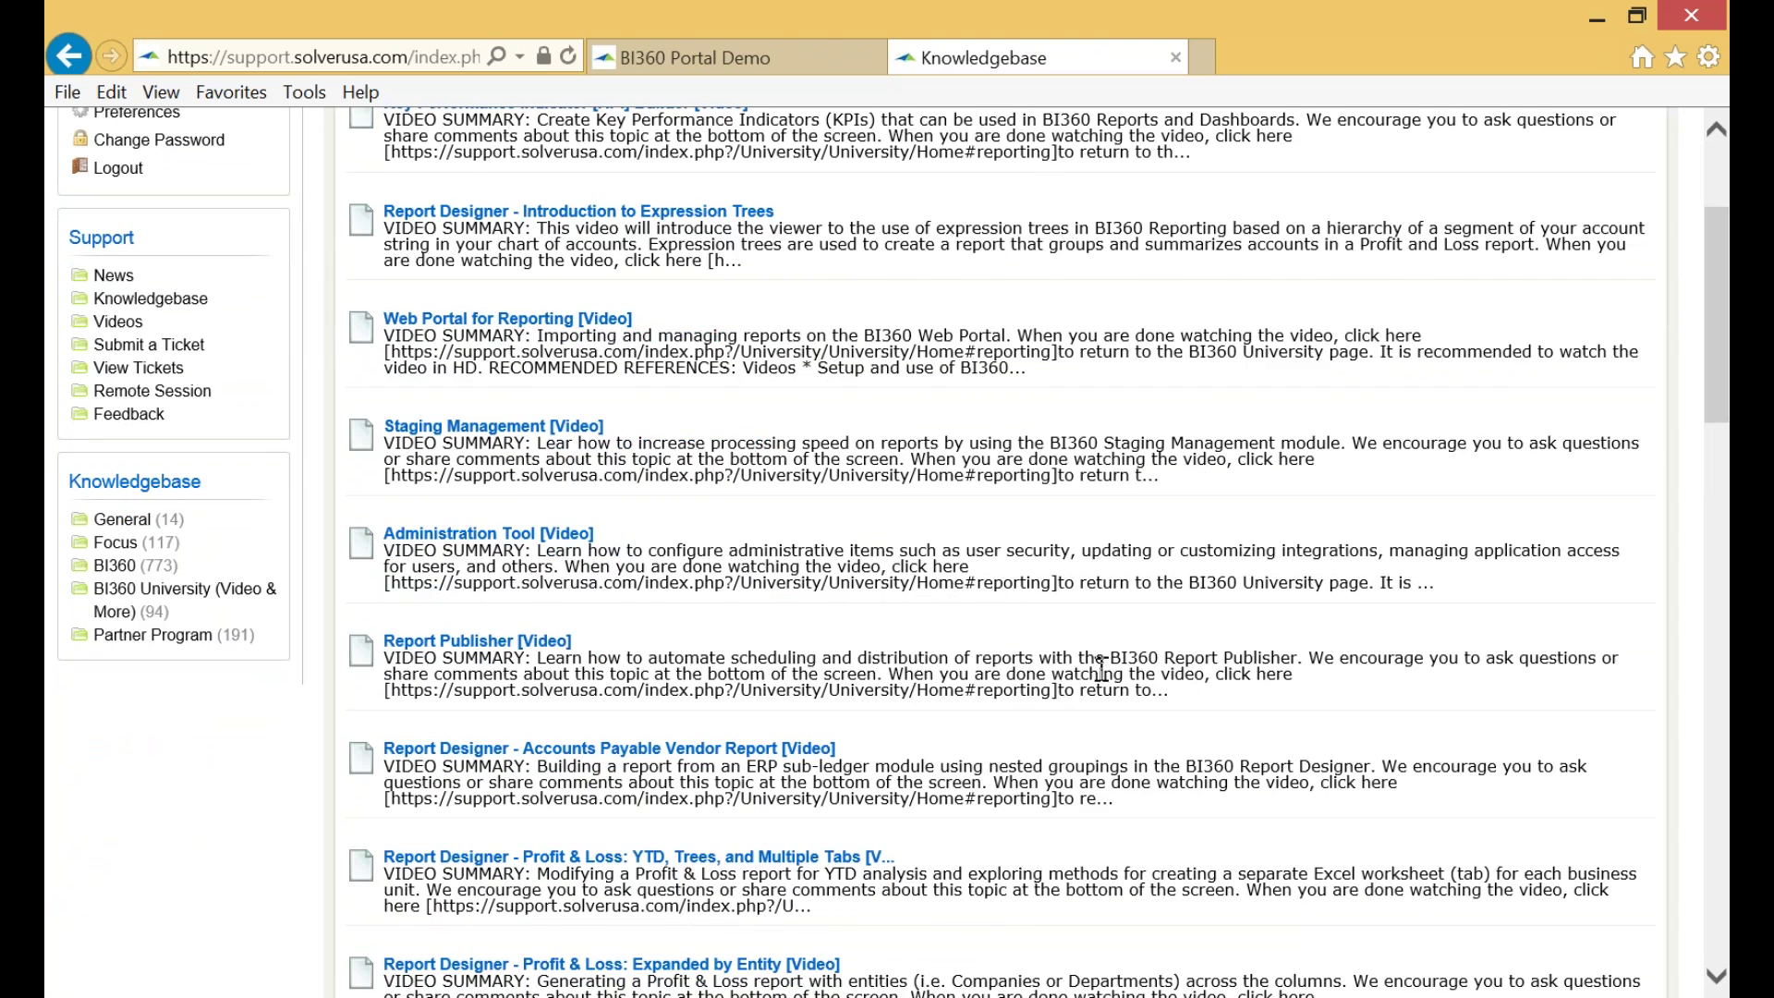
scroll(1095, 666, "down", 5)
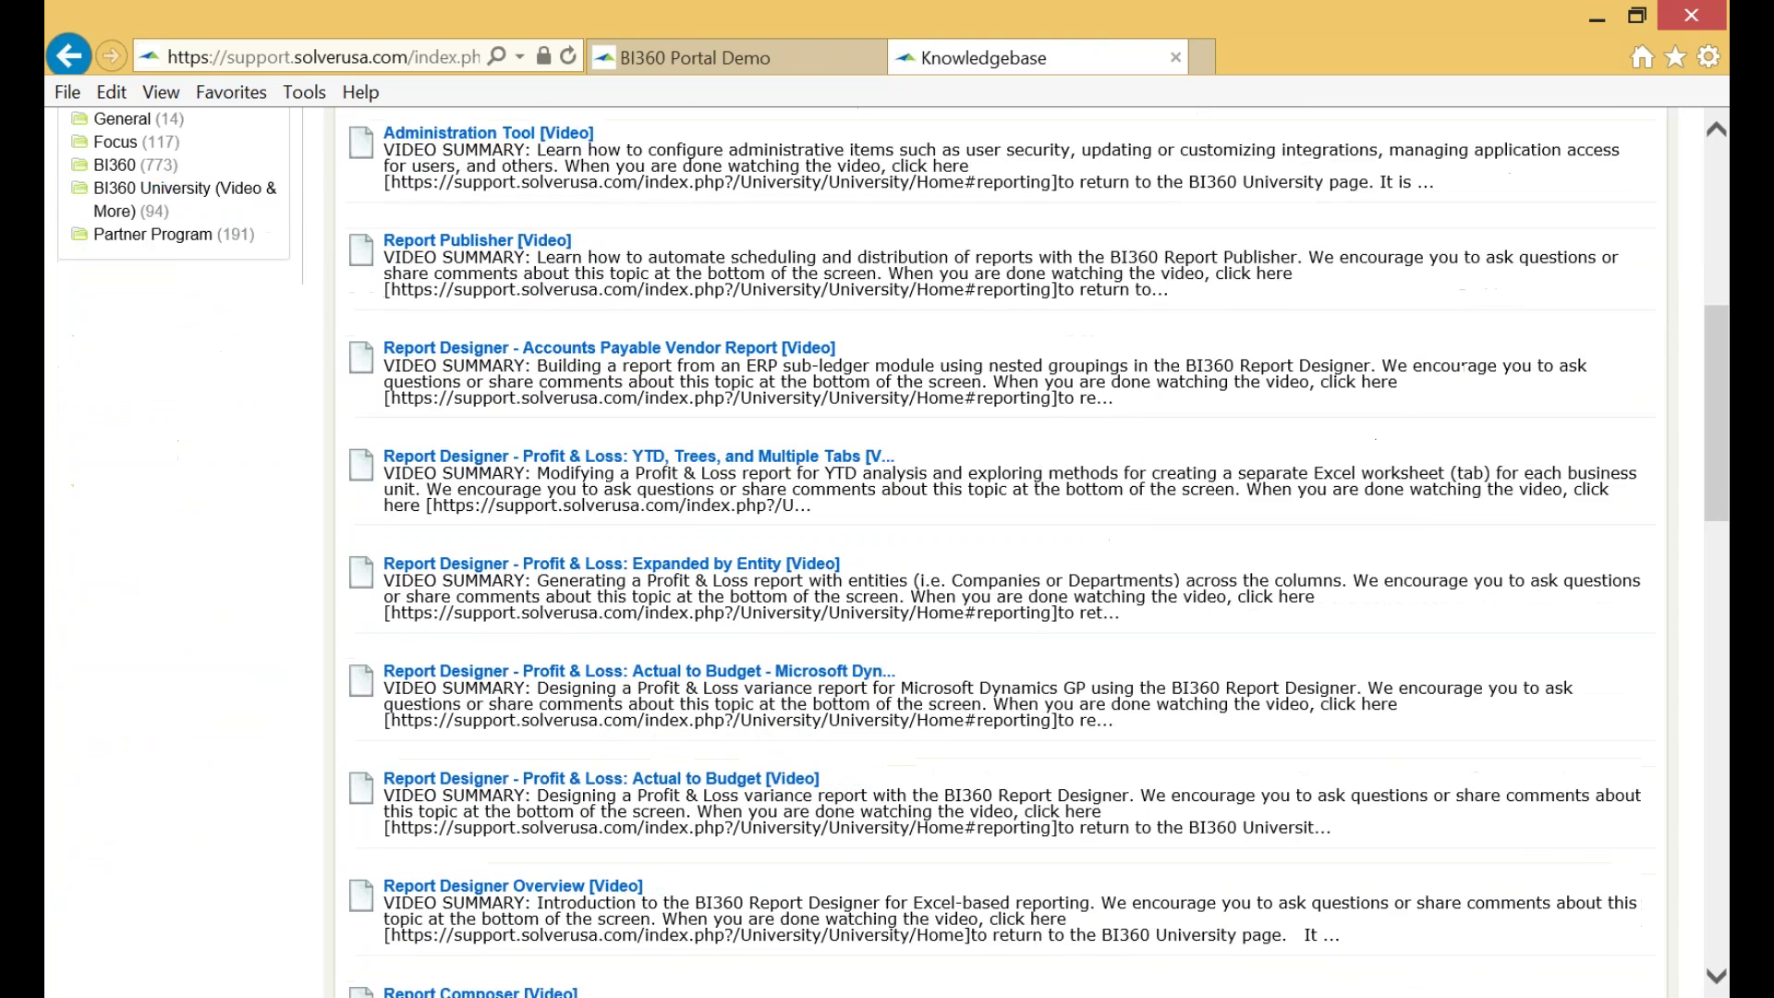
scroll(1056, 690, "down", 4)
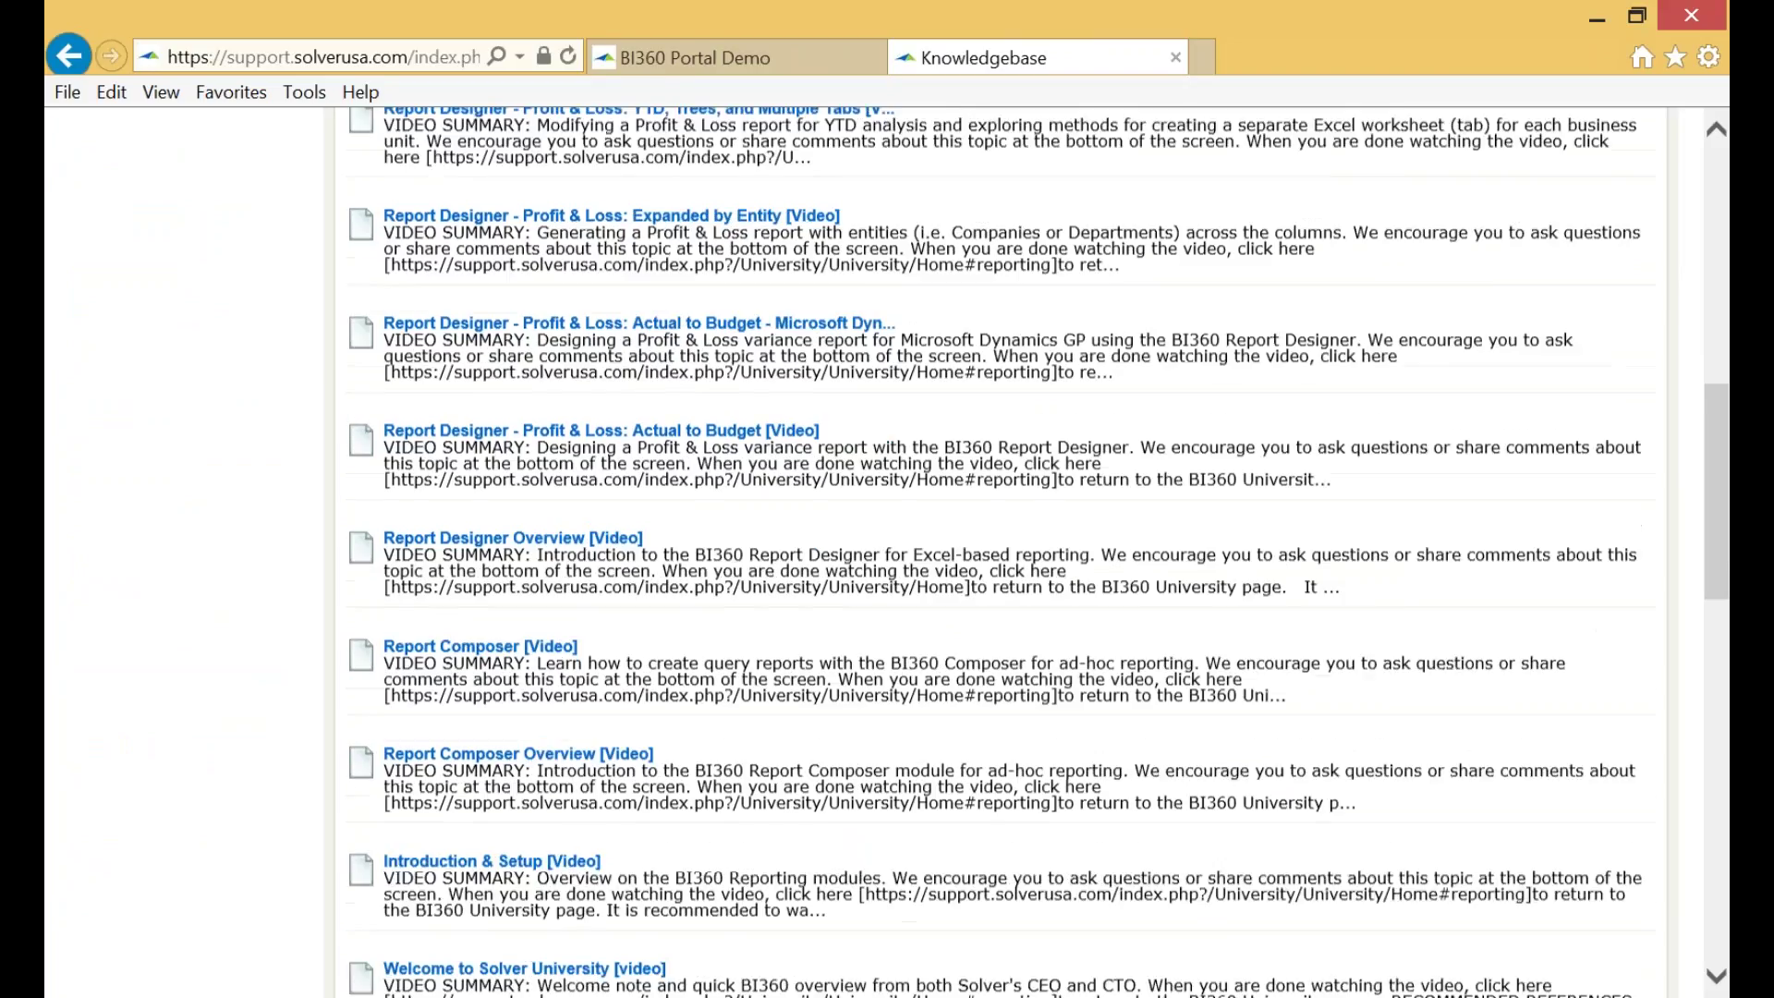
scroll(1056, 689, "down", 2)
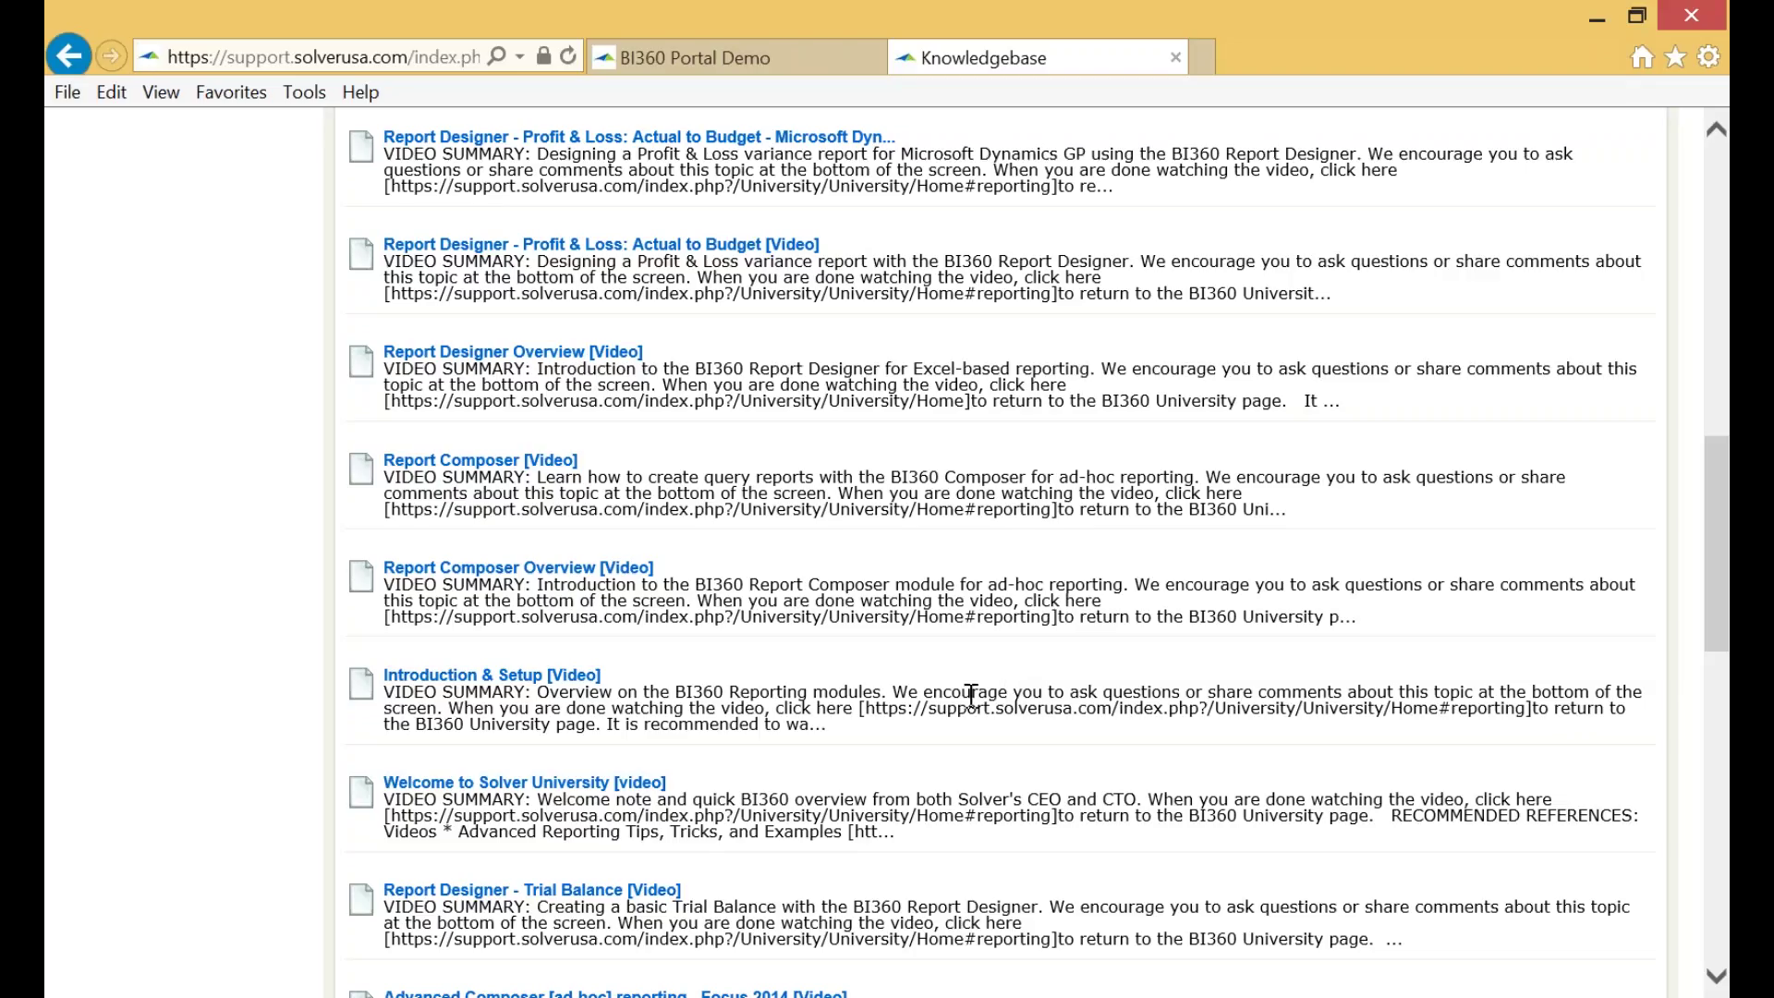
scroll(873, 781, "down", 3)
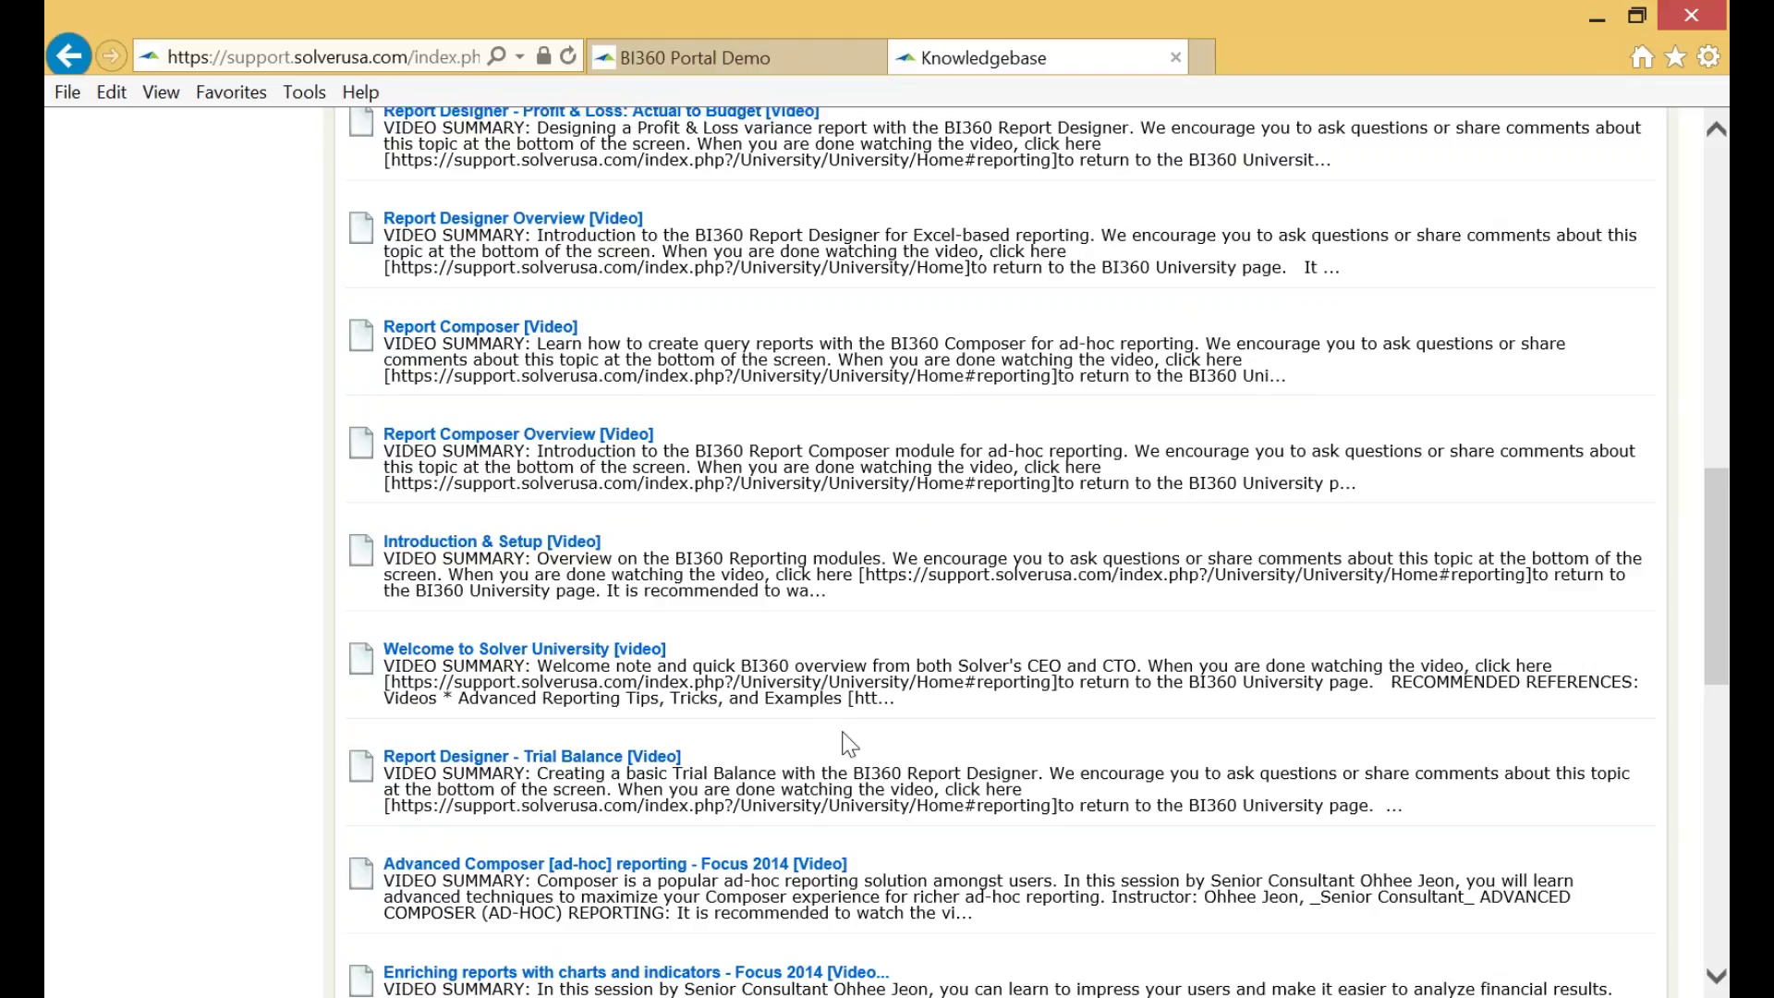
left_click(589, 758)
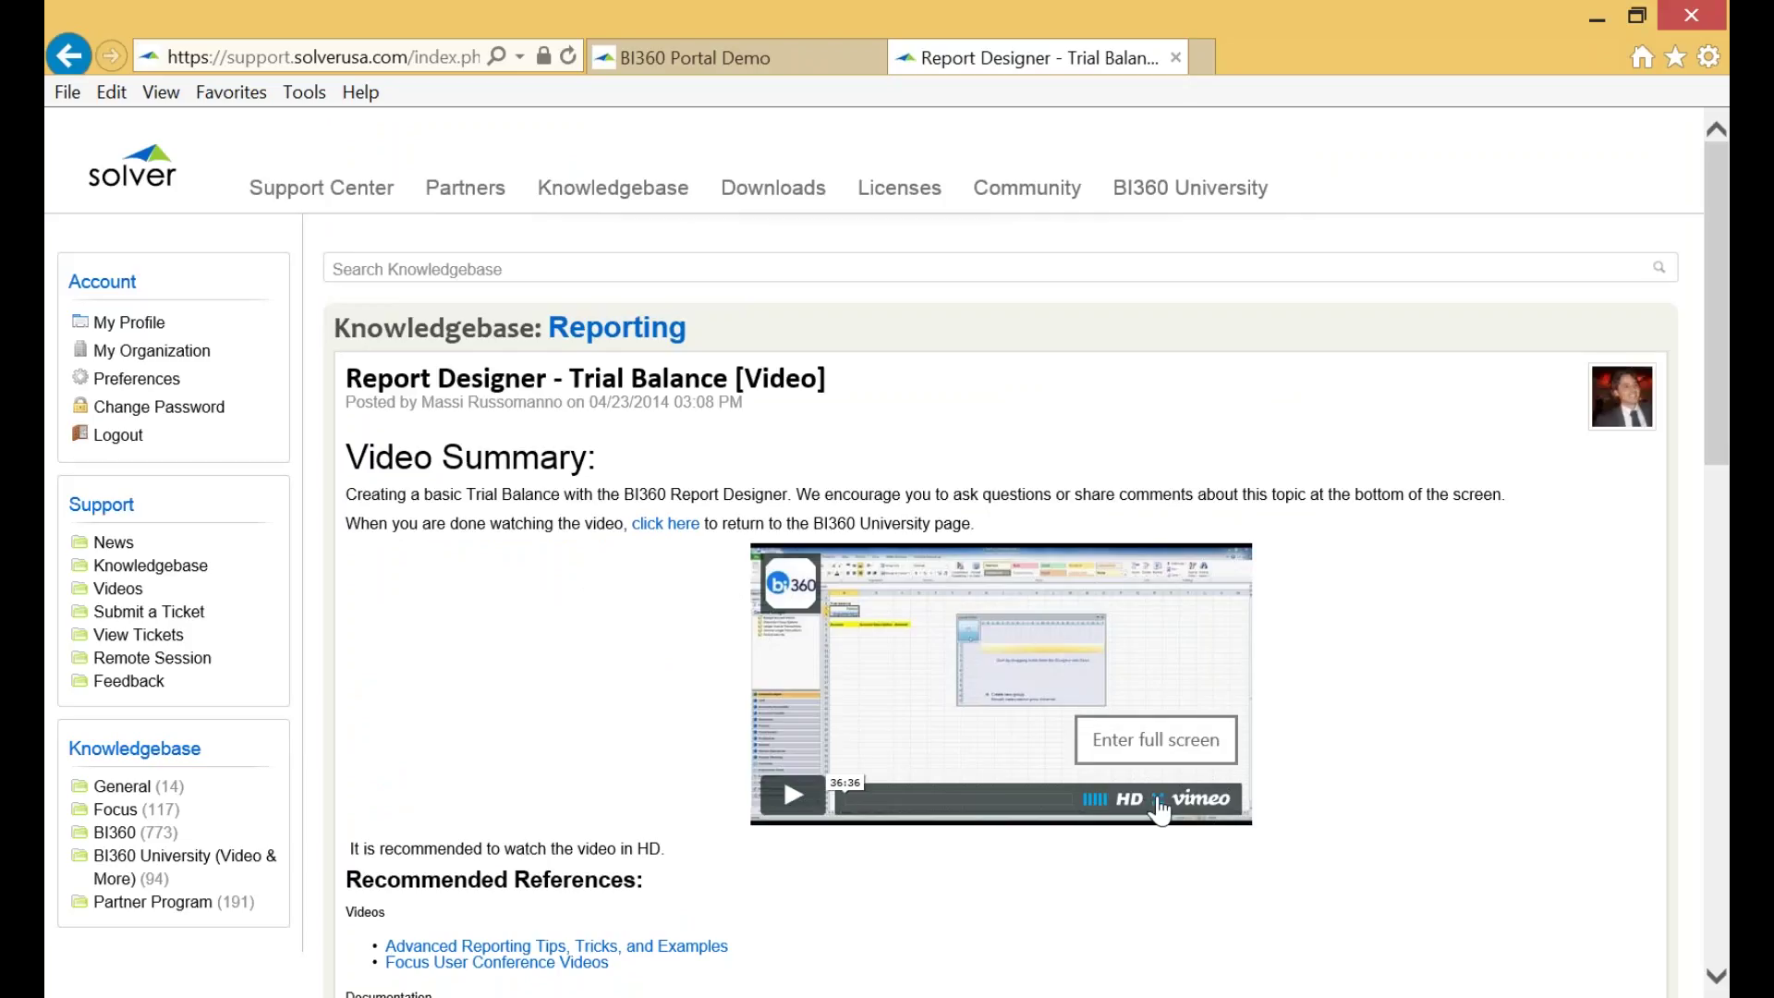
- View the Trial Balance training video in full screen and return to the article page
left_click(1158, 807)
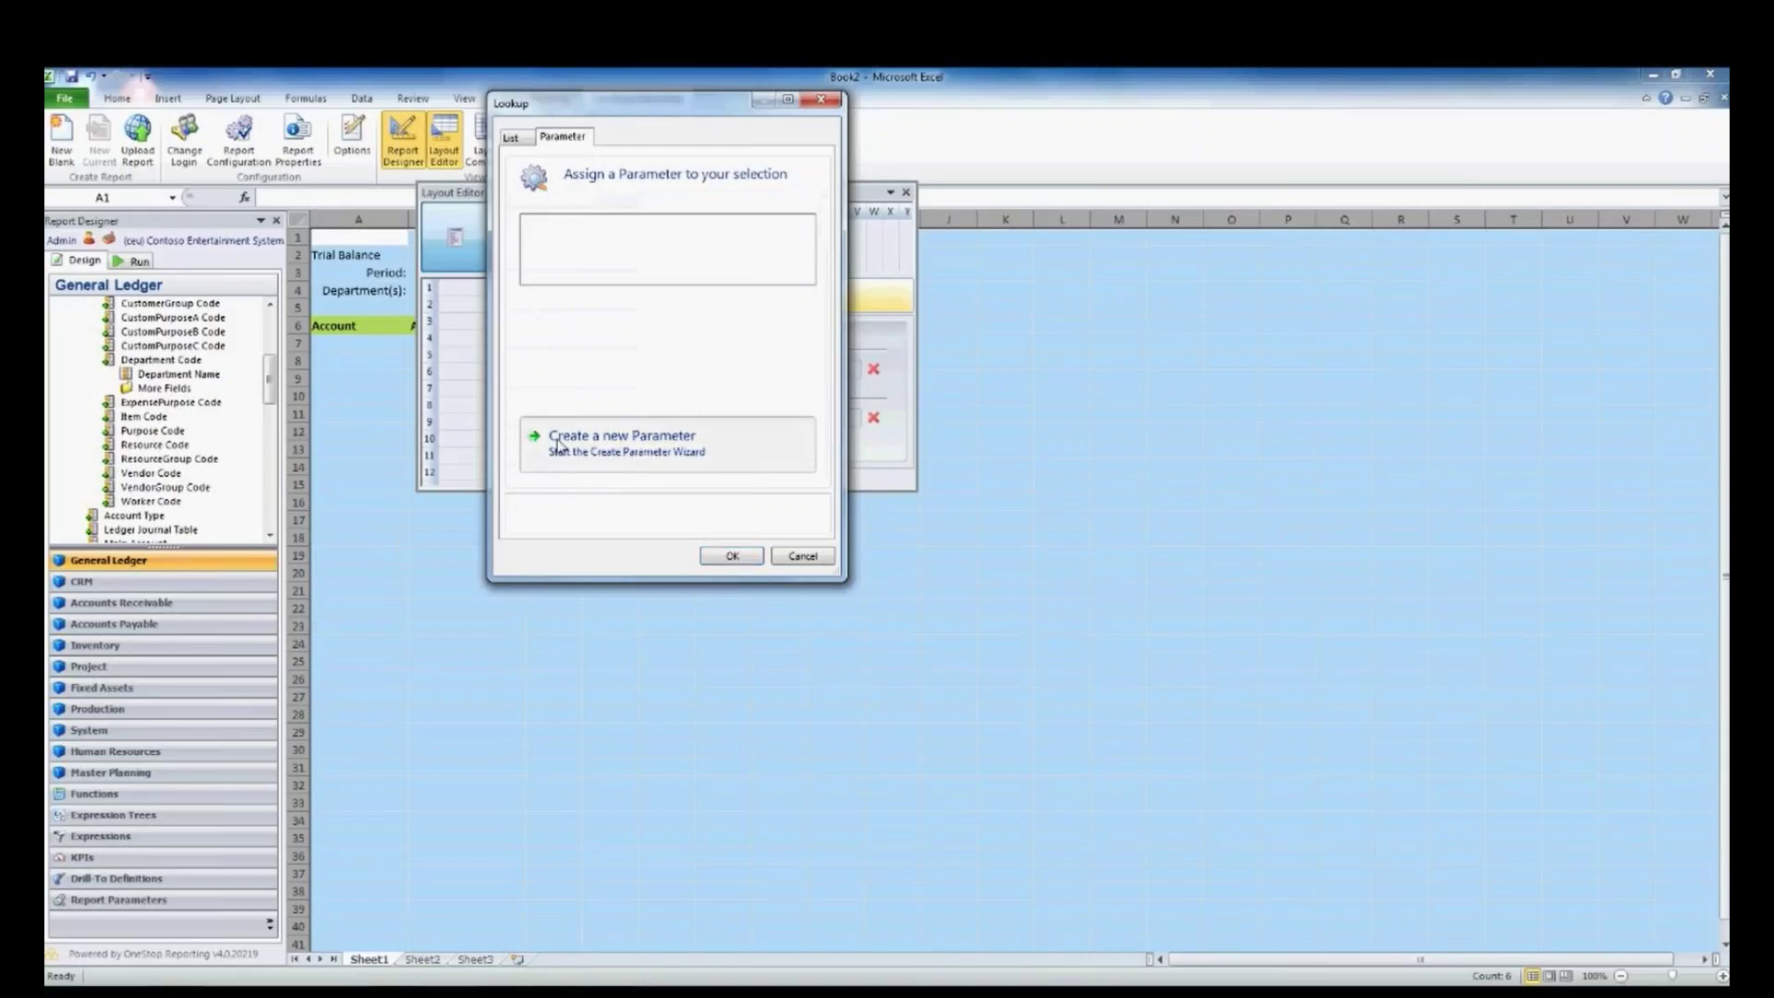
left_click(557, 443)
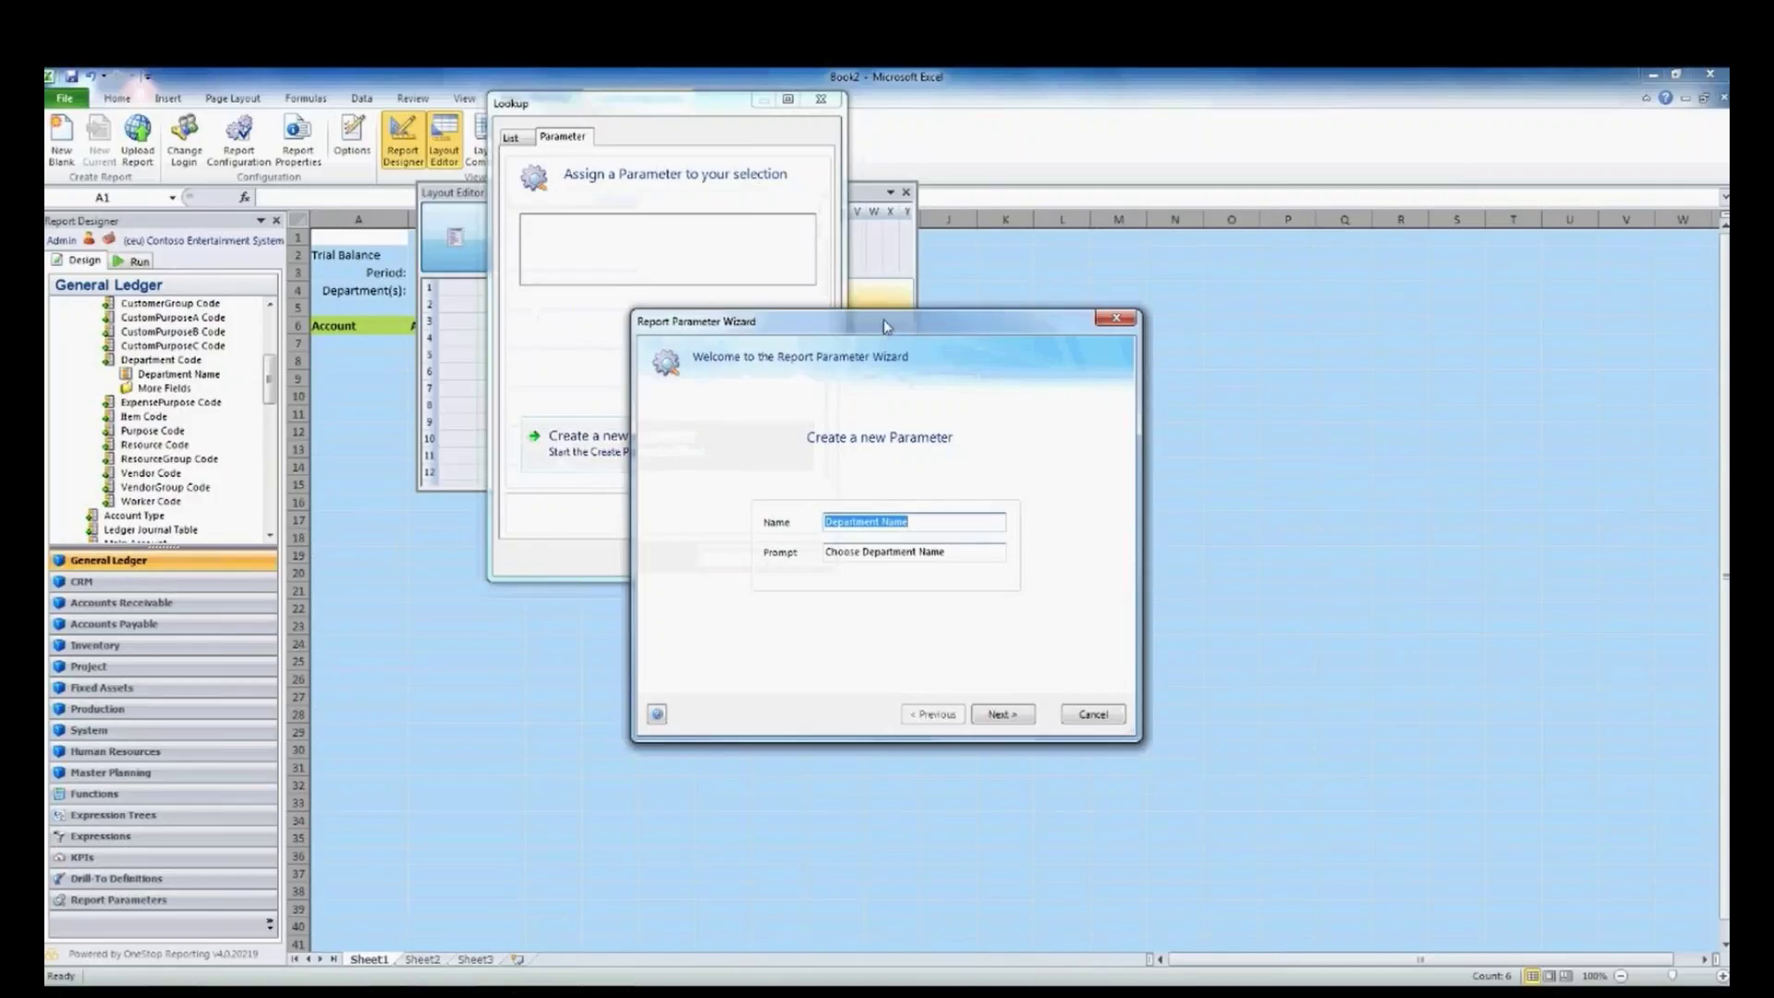
left_click_drag(883, 319, 708, 152)
left_click(702, 356)
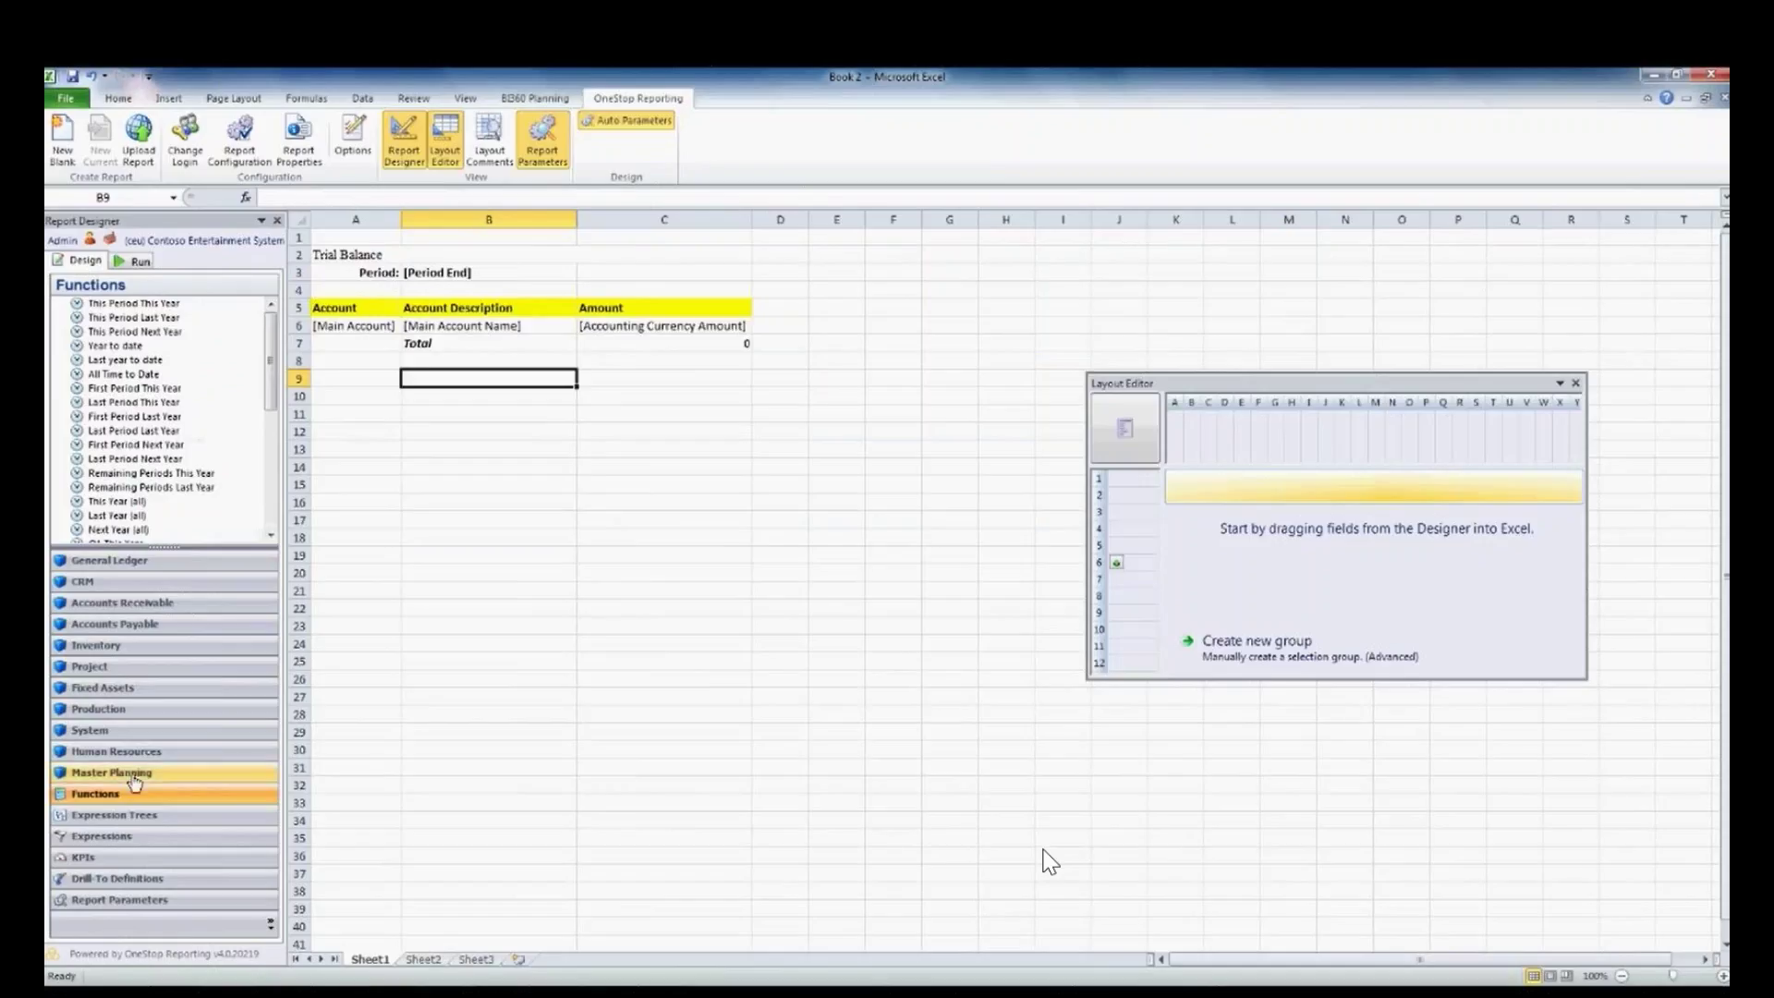
key("Escape")
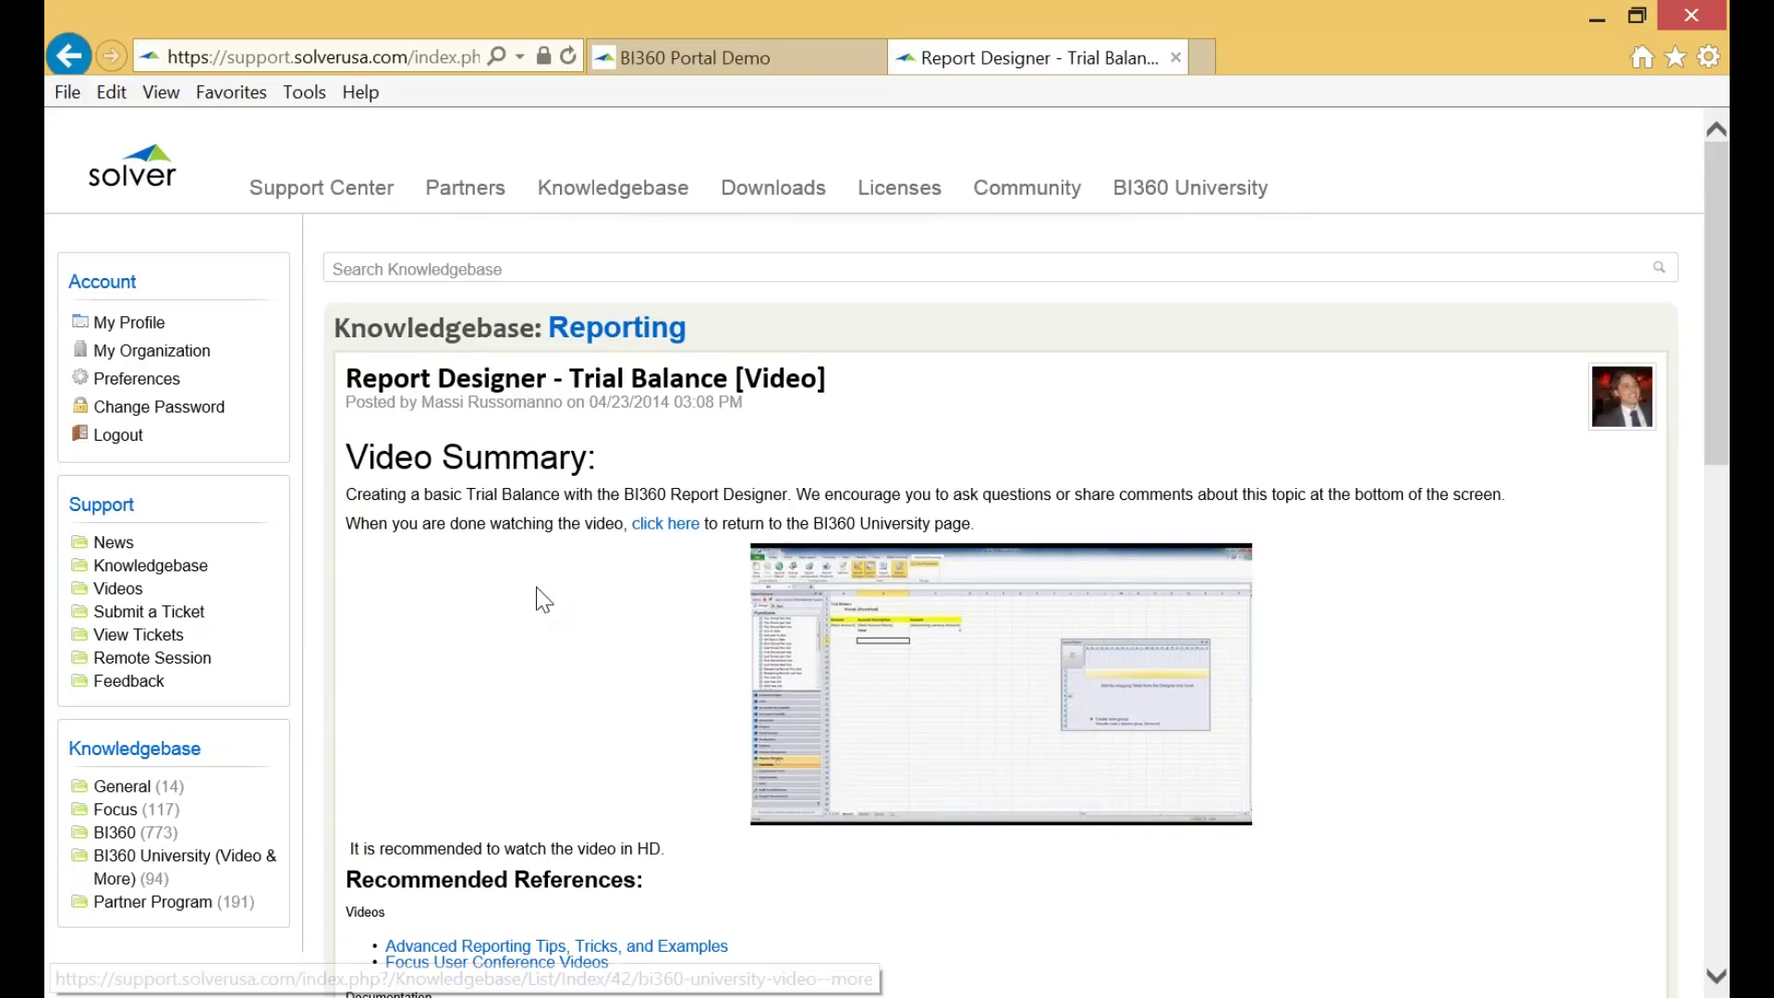
- View the BI360 University knowledgebase, and open the Sample and Demos category of the BI360 knowledgebase
left_click(238, 858)
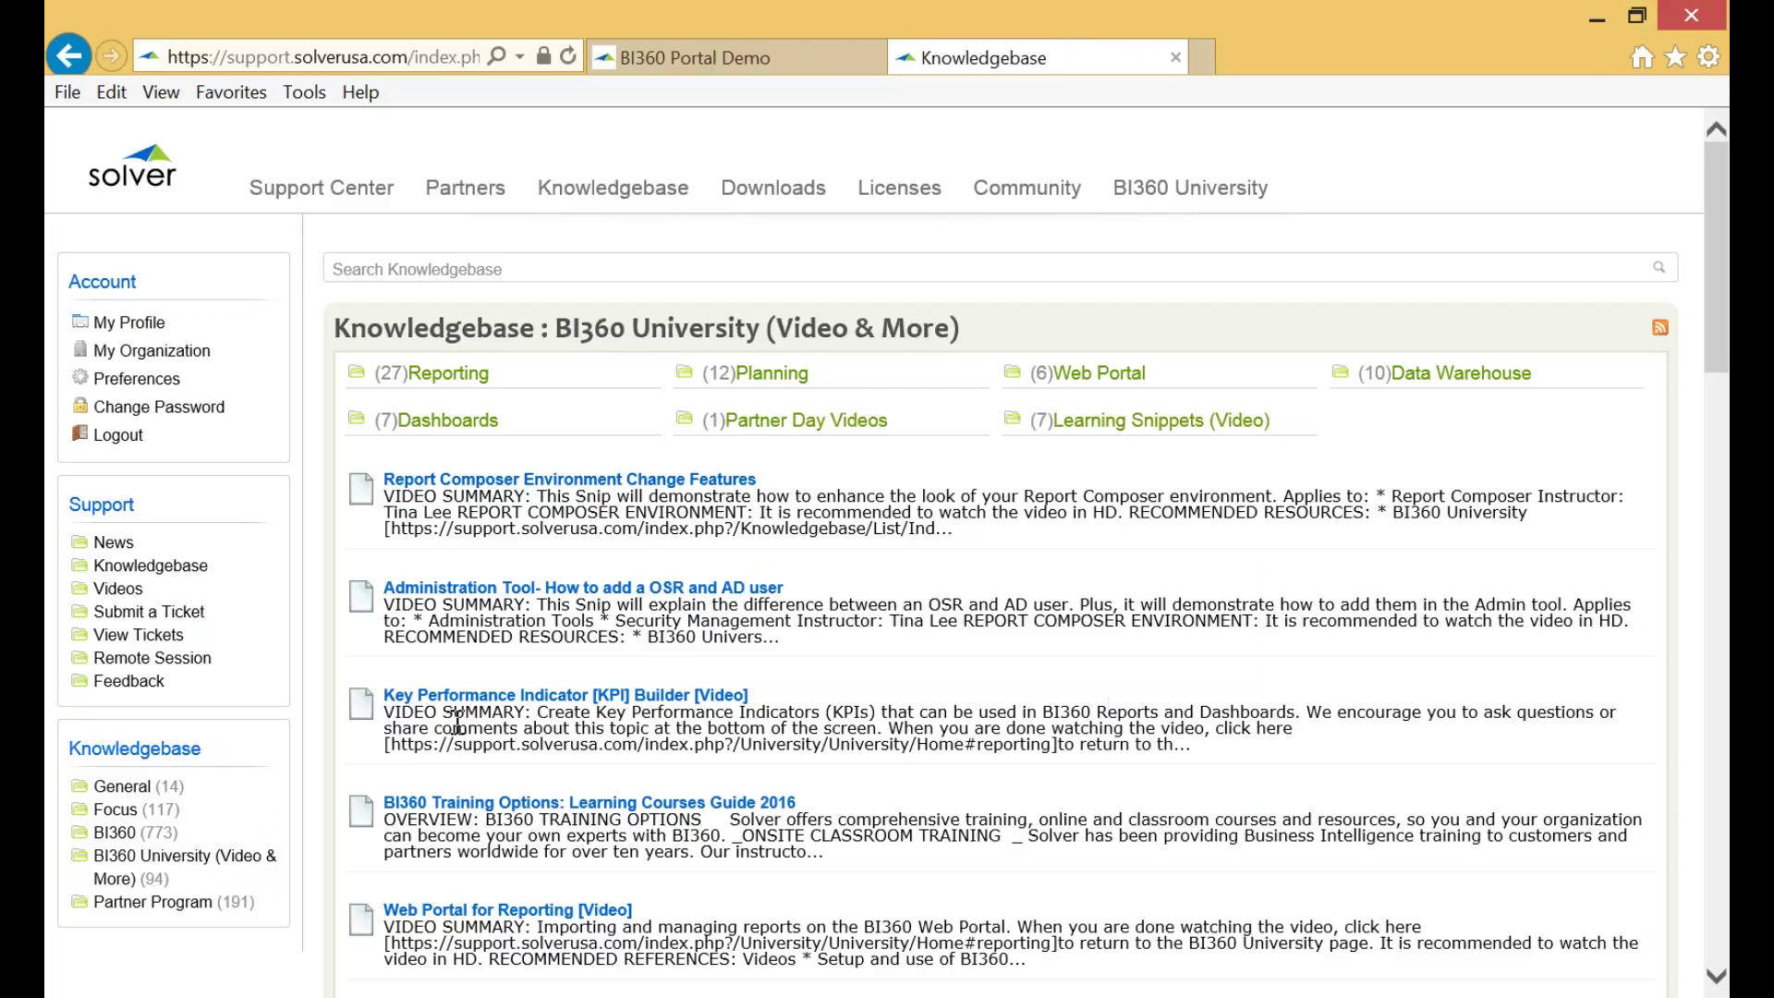
left_click(116, 834)
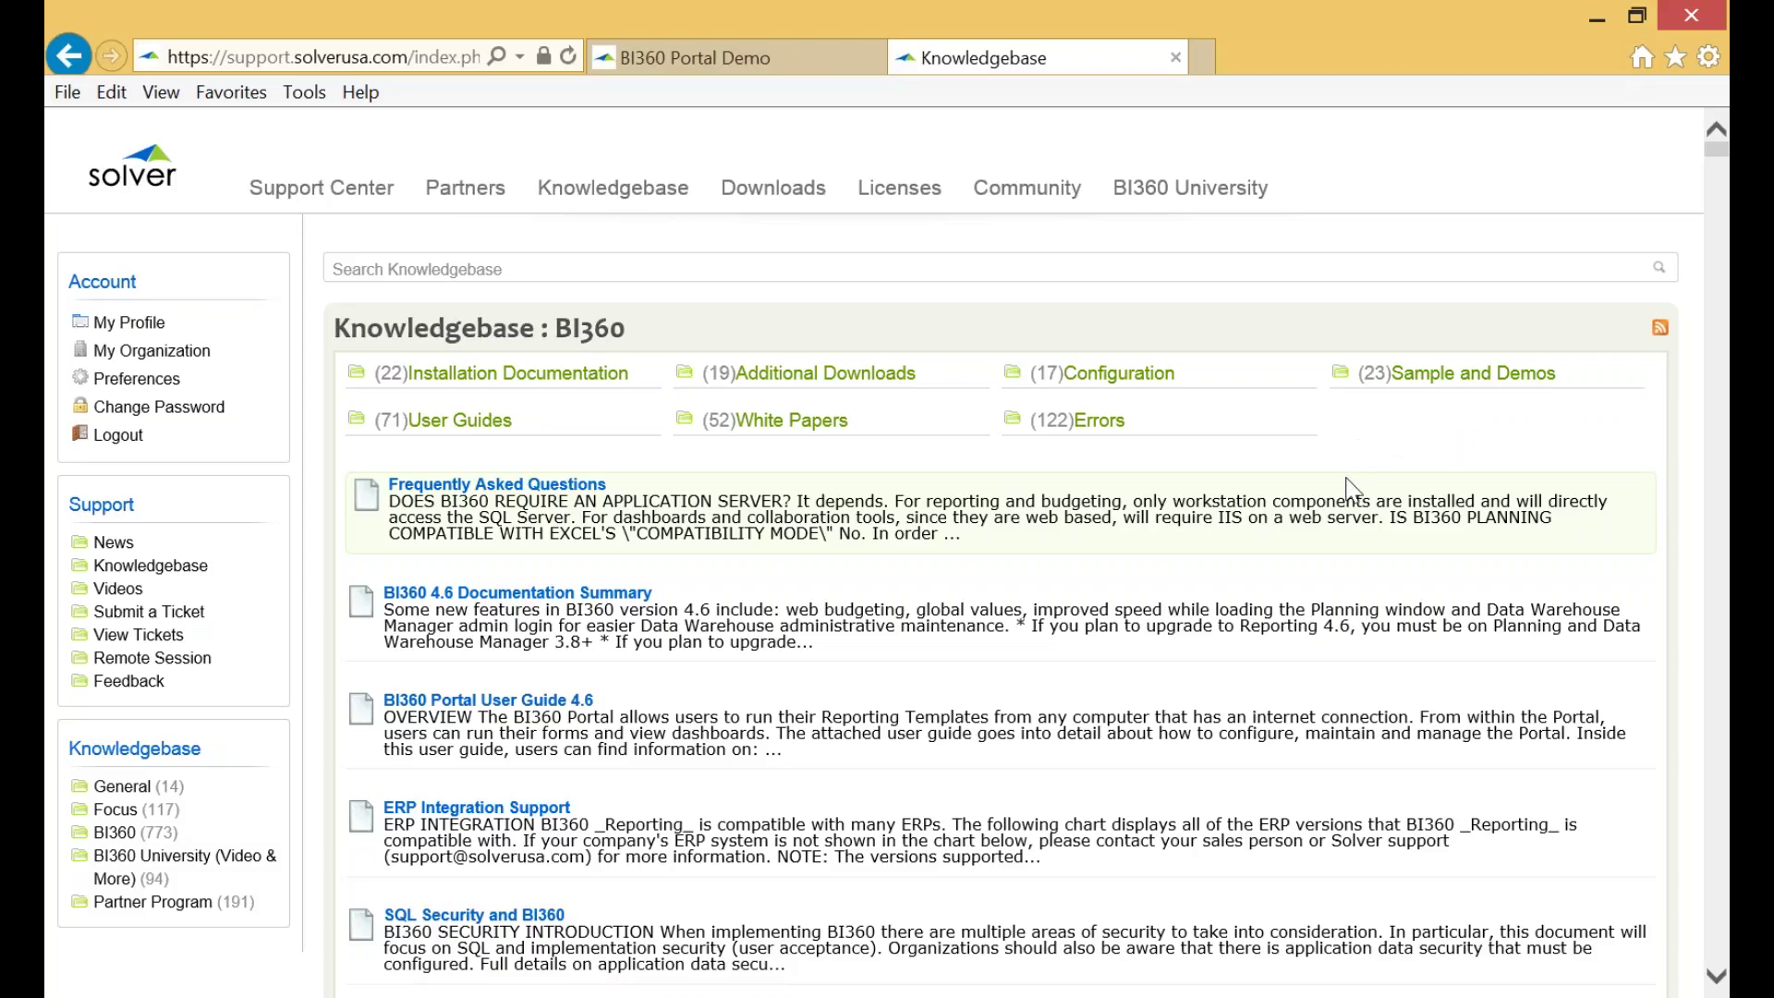
left_click(1458, 381)
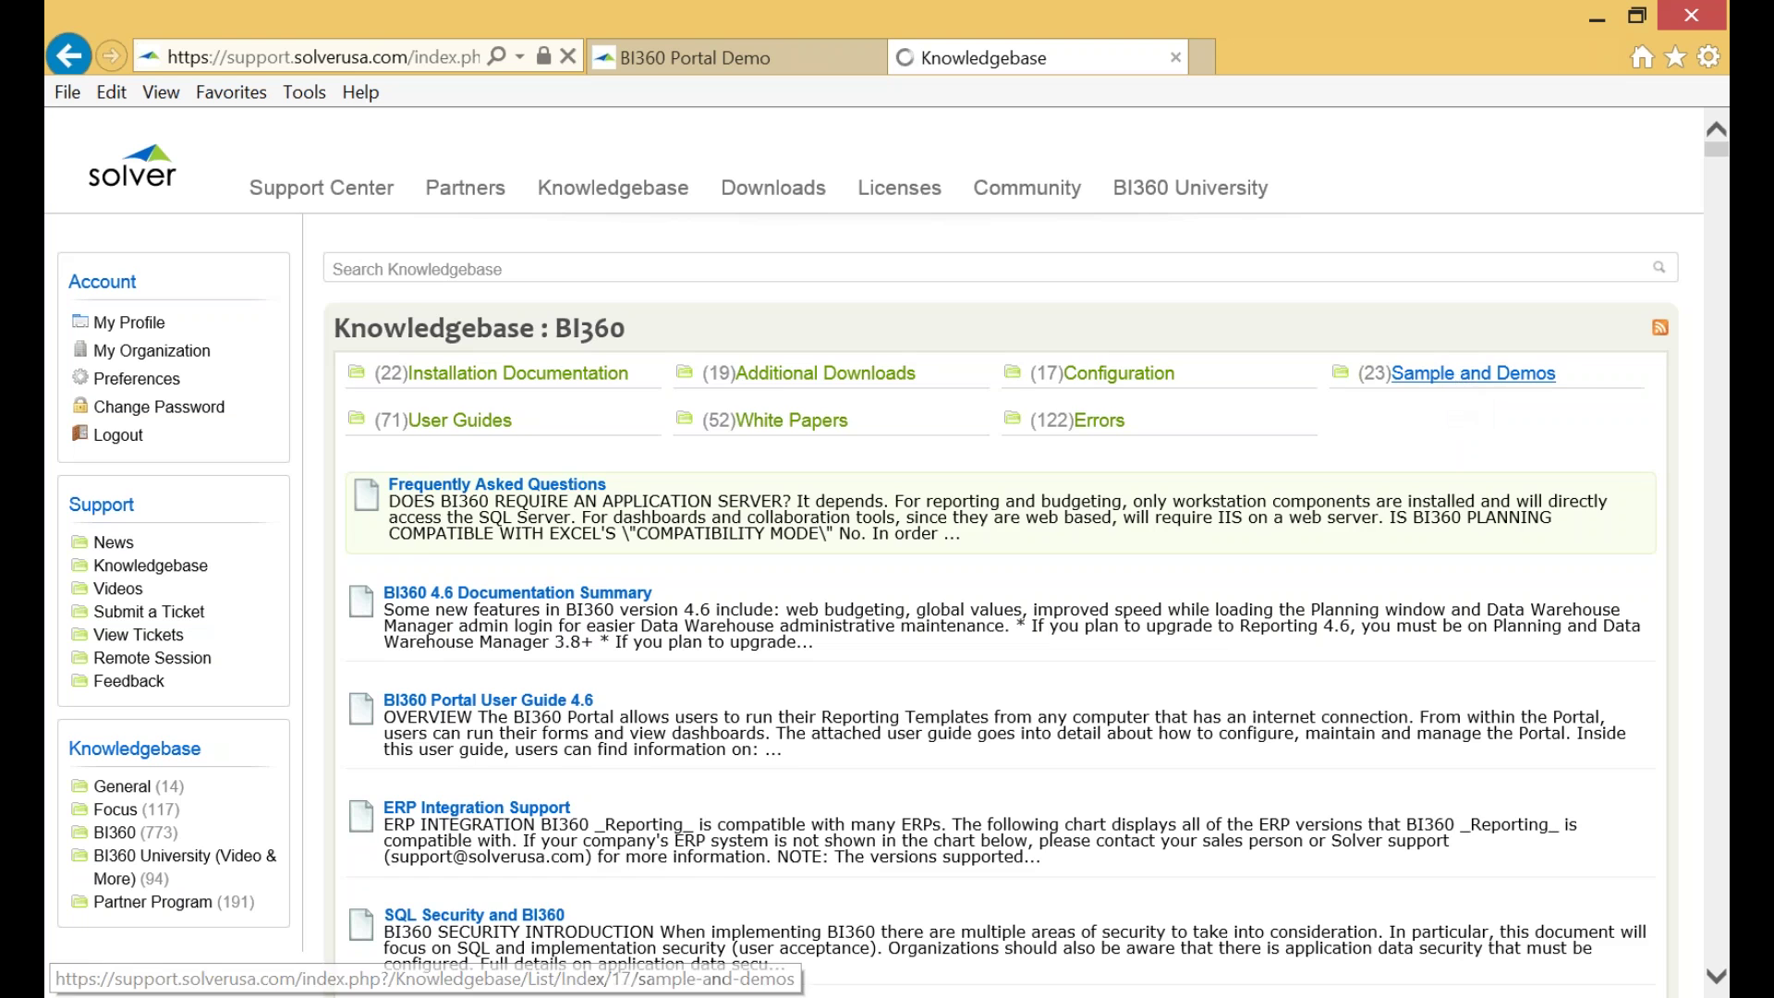
- Open the Sample Reports for Microsoft Dynamics SL article, view its overview and attachment, and return to the BI360 knowledgebase
left_click(1713, 746)
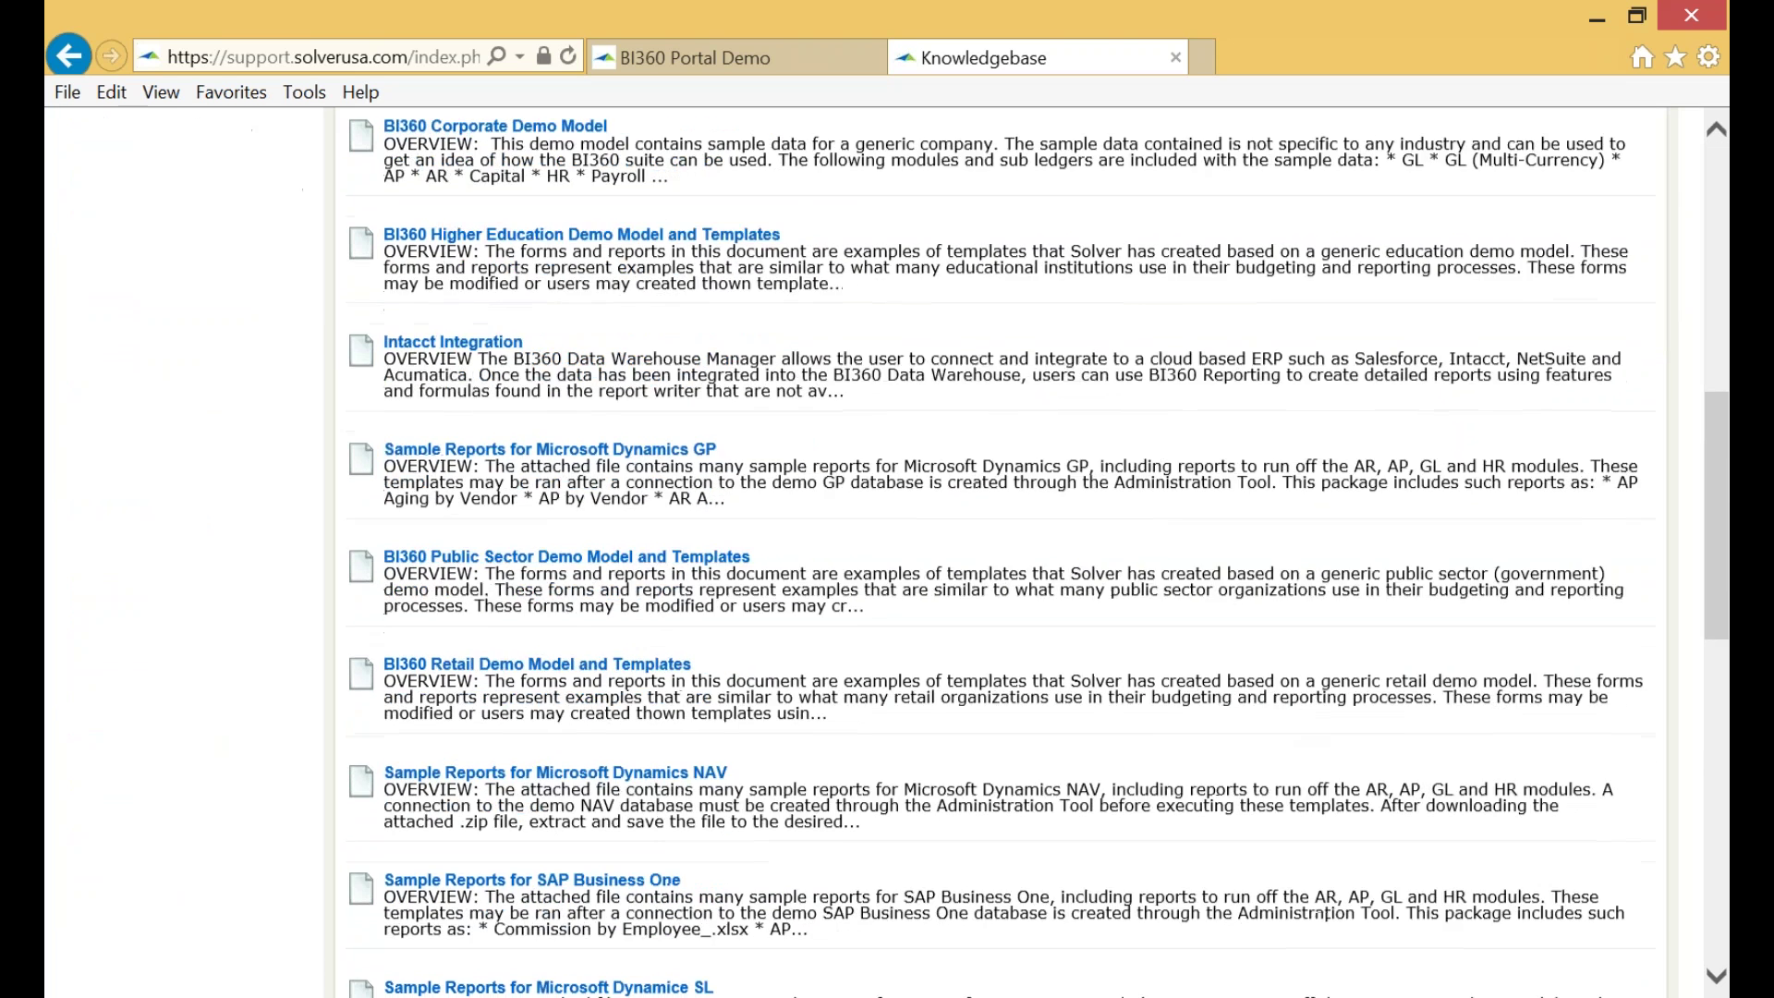
scroll(1326, 914, "down", 3)
left_click(588, 703)
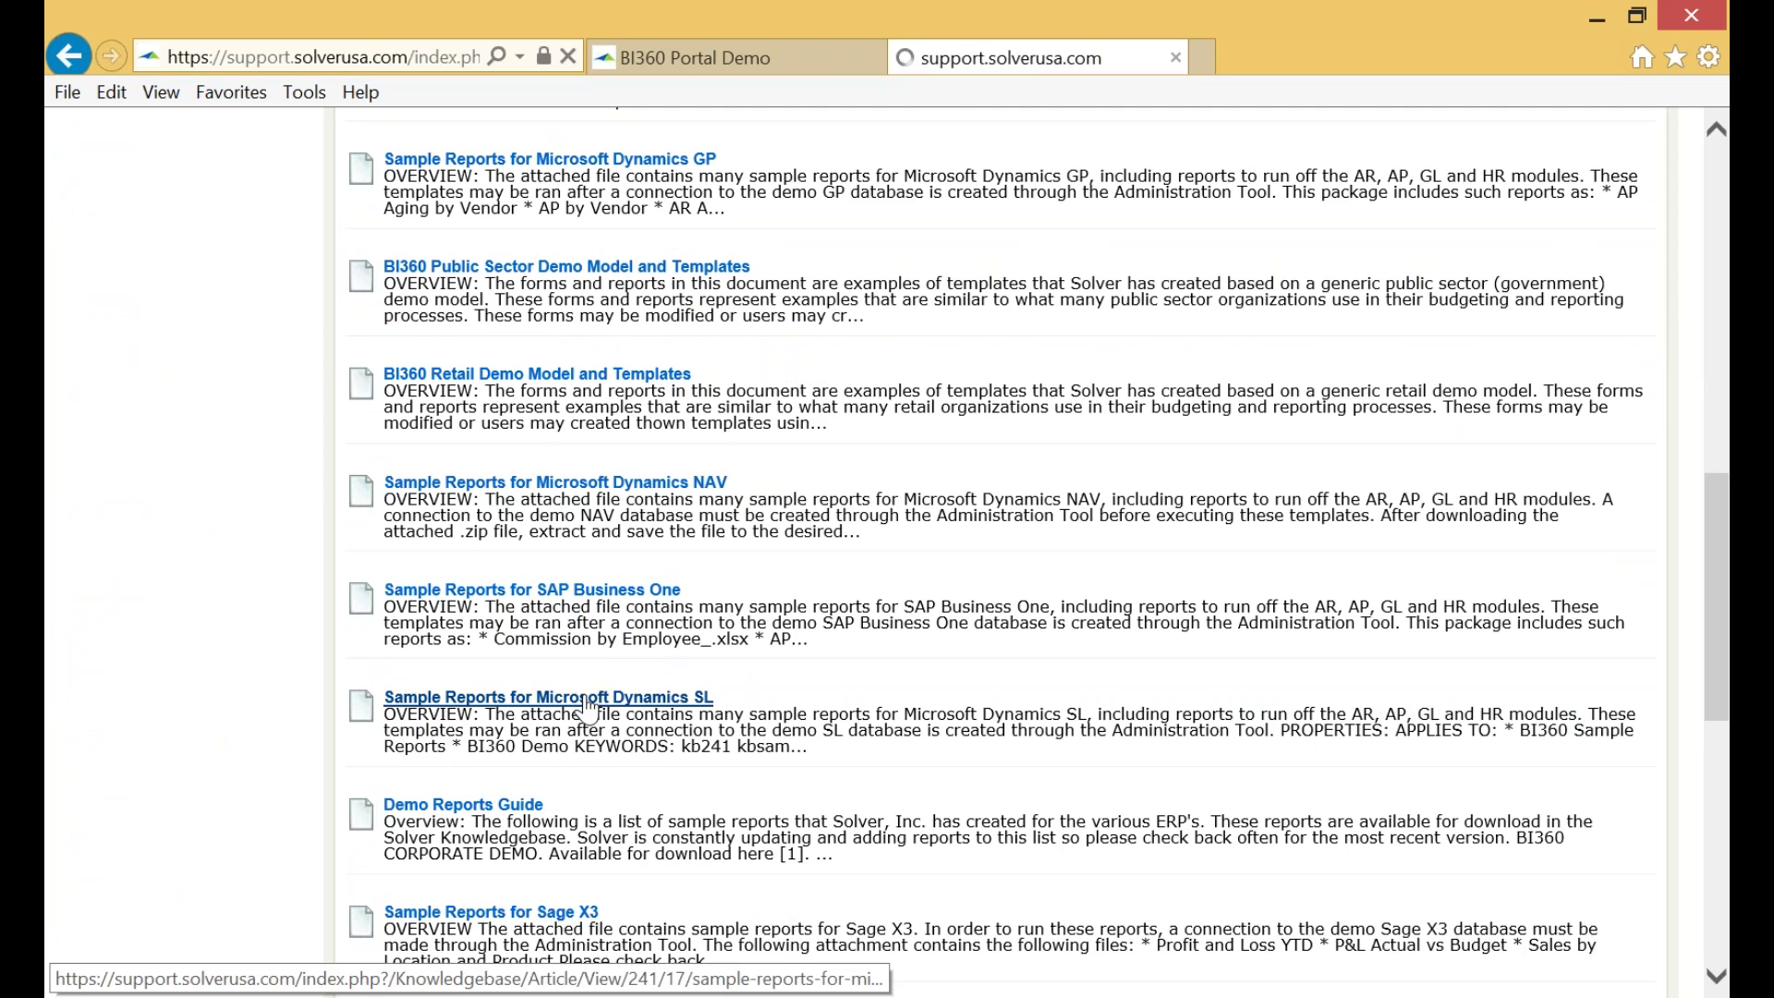
scroll(813, 693, "down", 3)
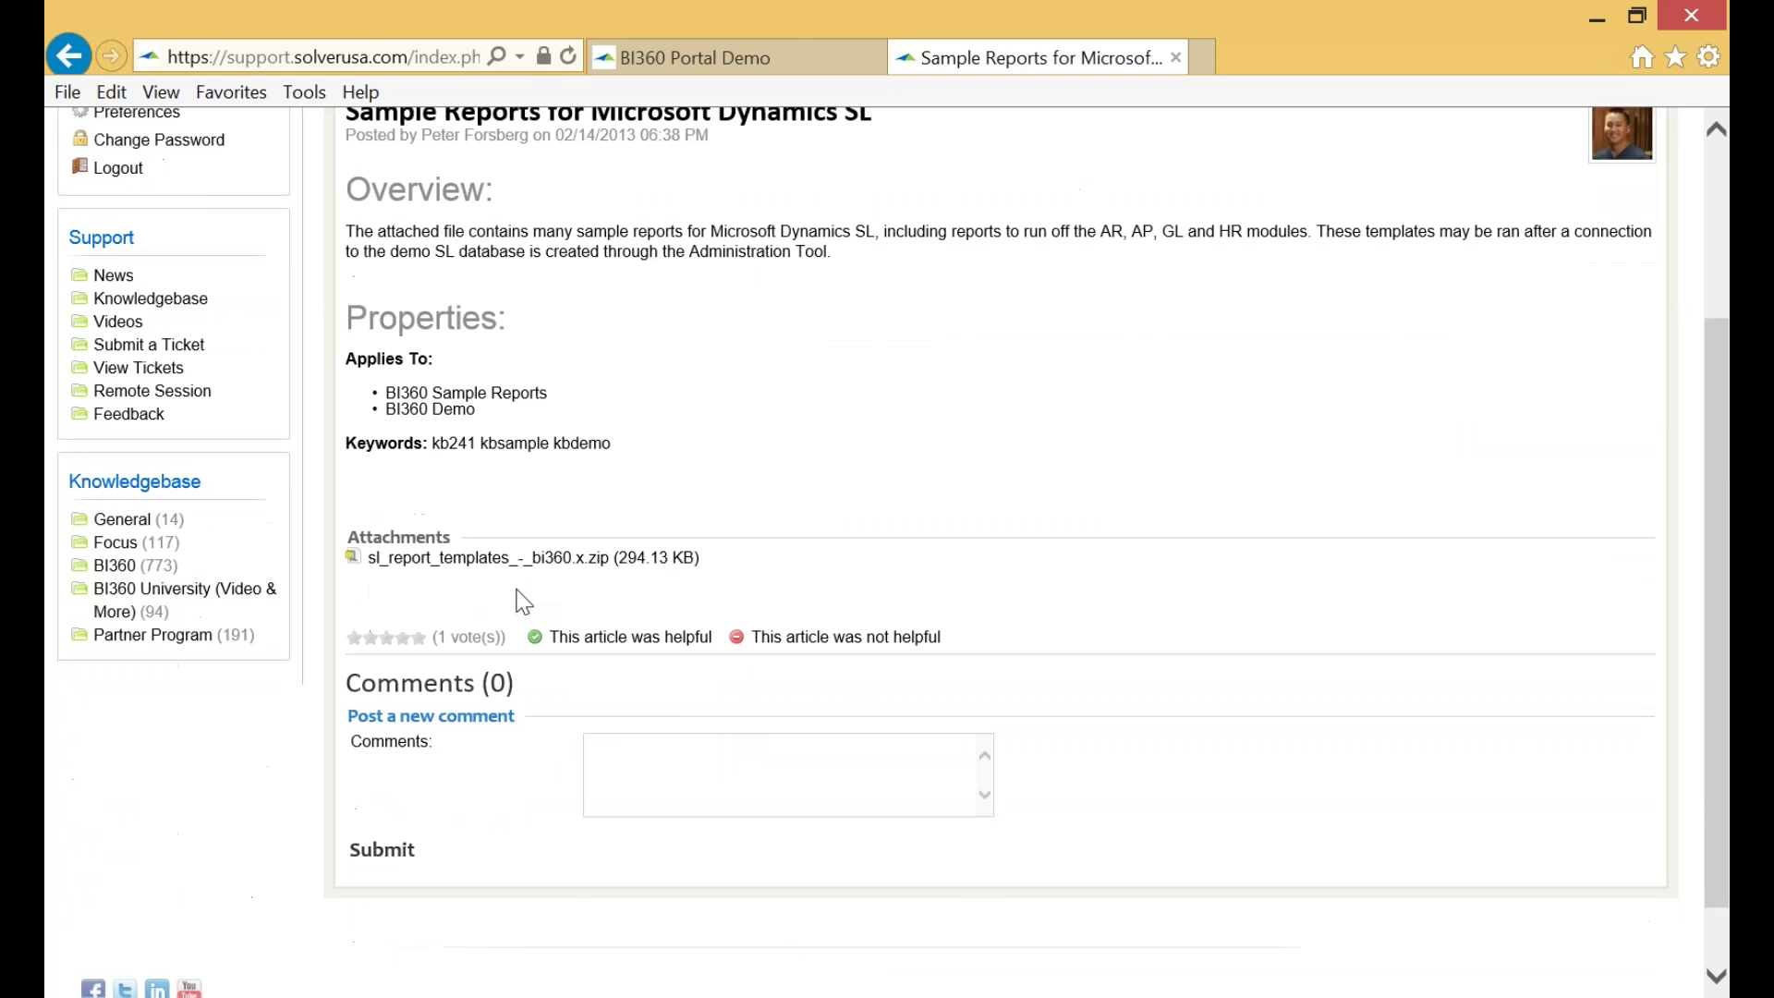
scroll(697, 578, "up", 3)
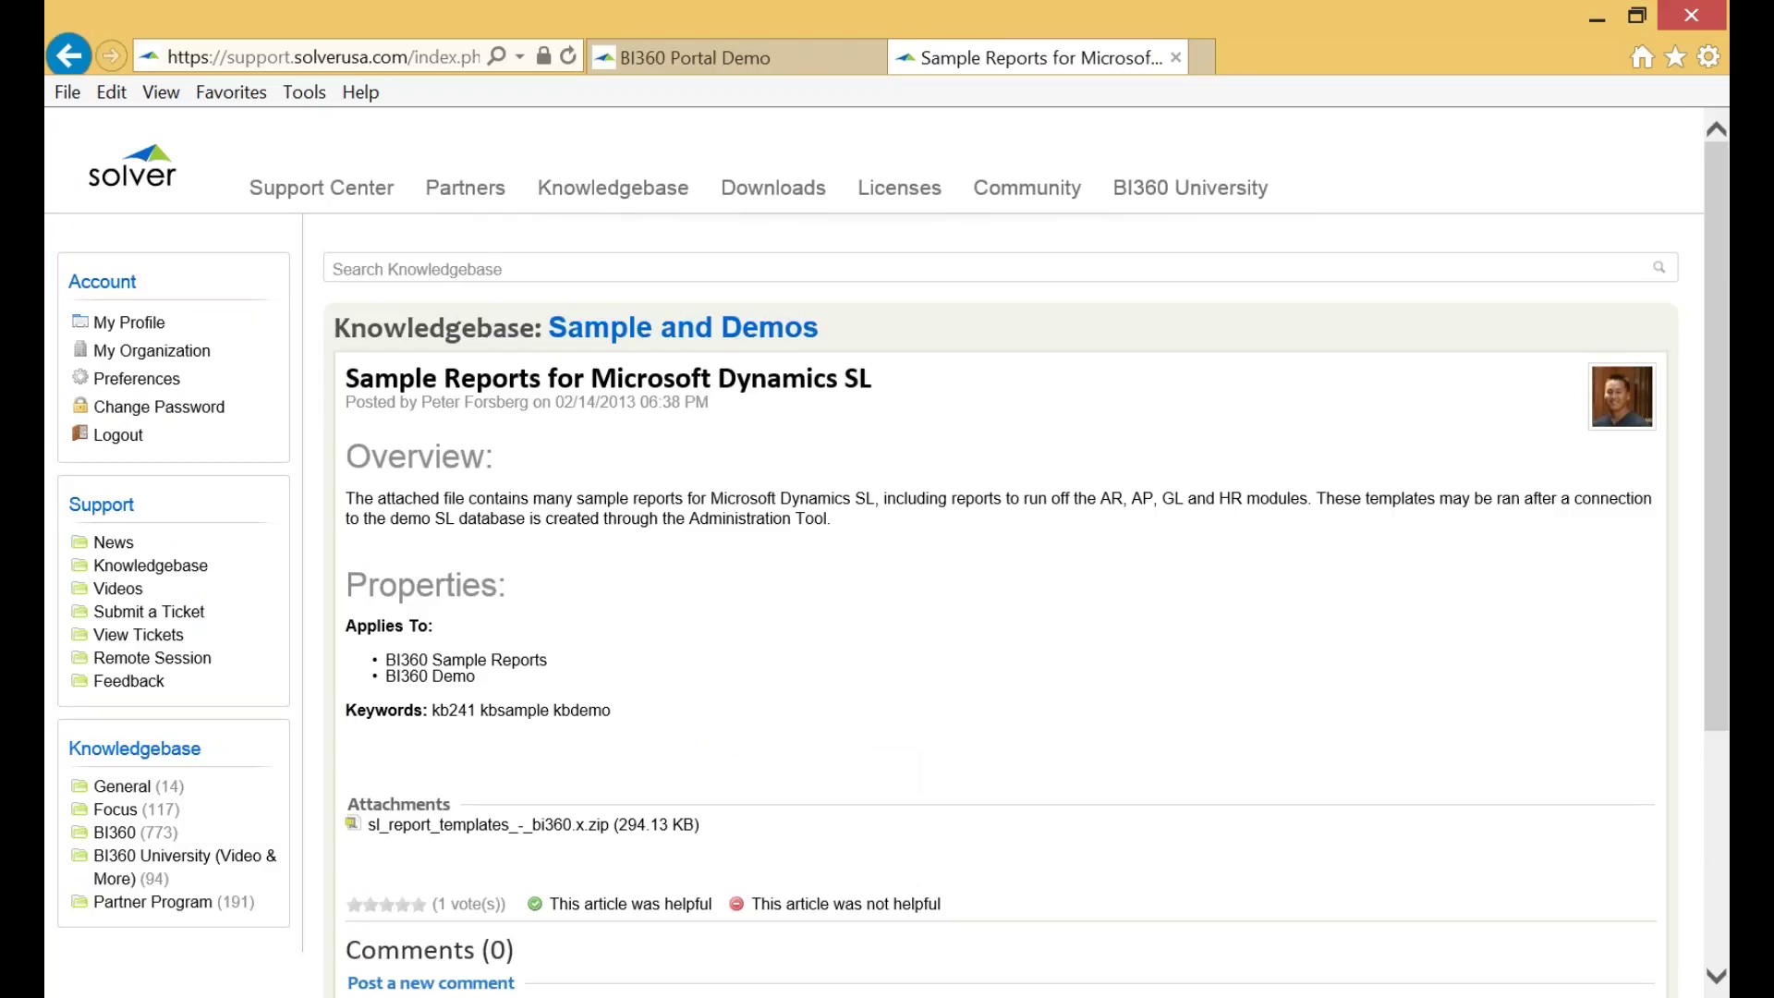
left_click(111, 834)
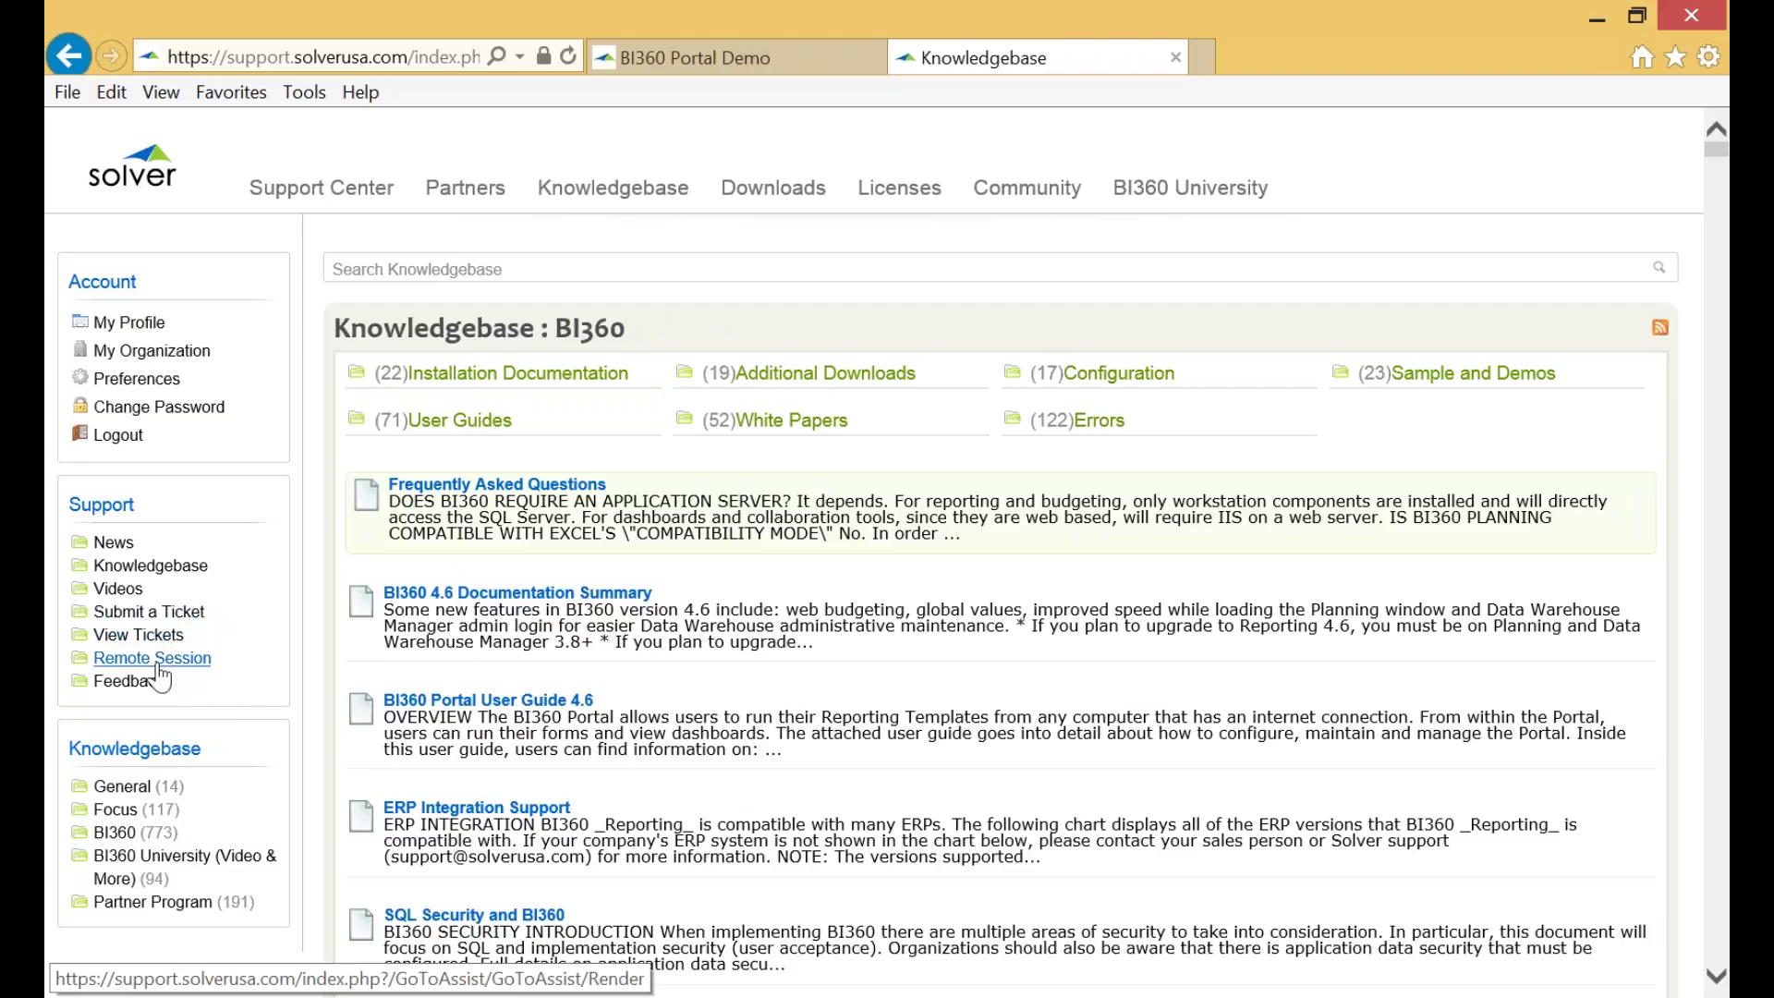
- Browse the Focus 2015 Video Training Courses in the Focus knowledgebase and return to the Focus overview
left_click(115, 818)
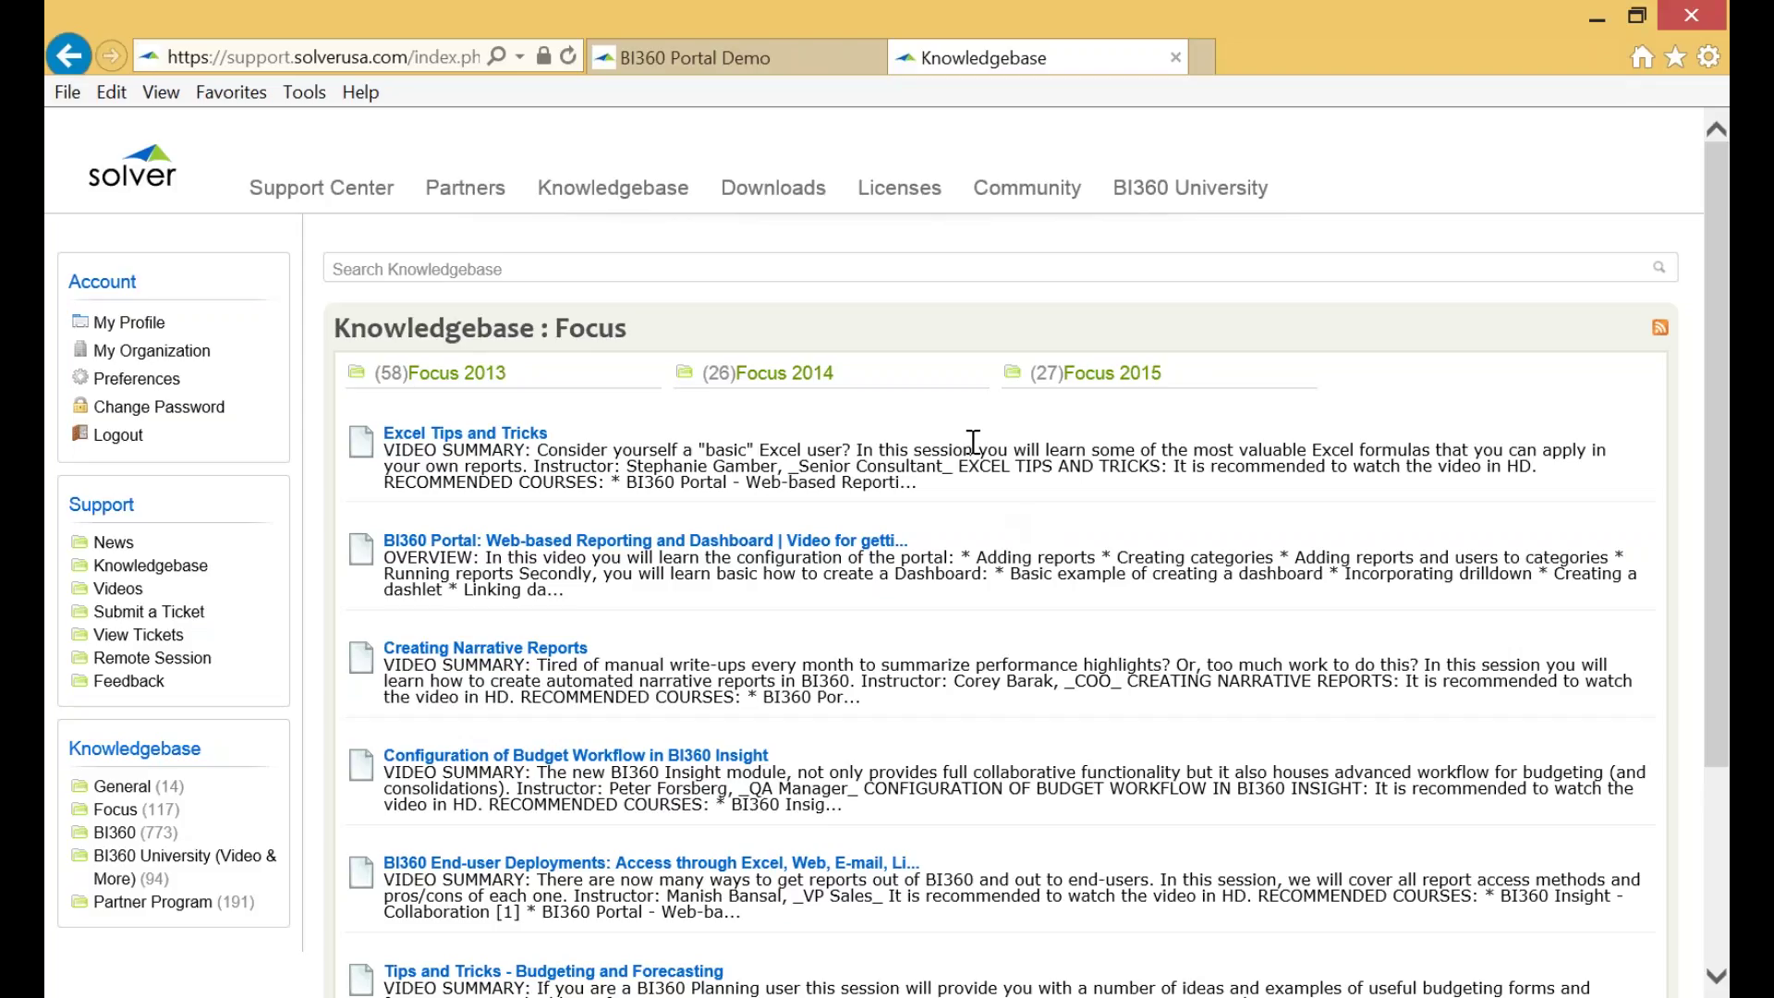
left_click(1093, 386)
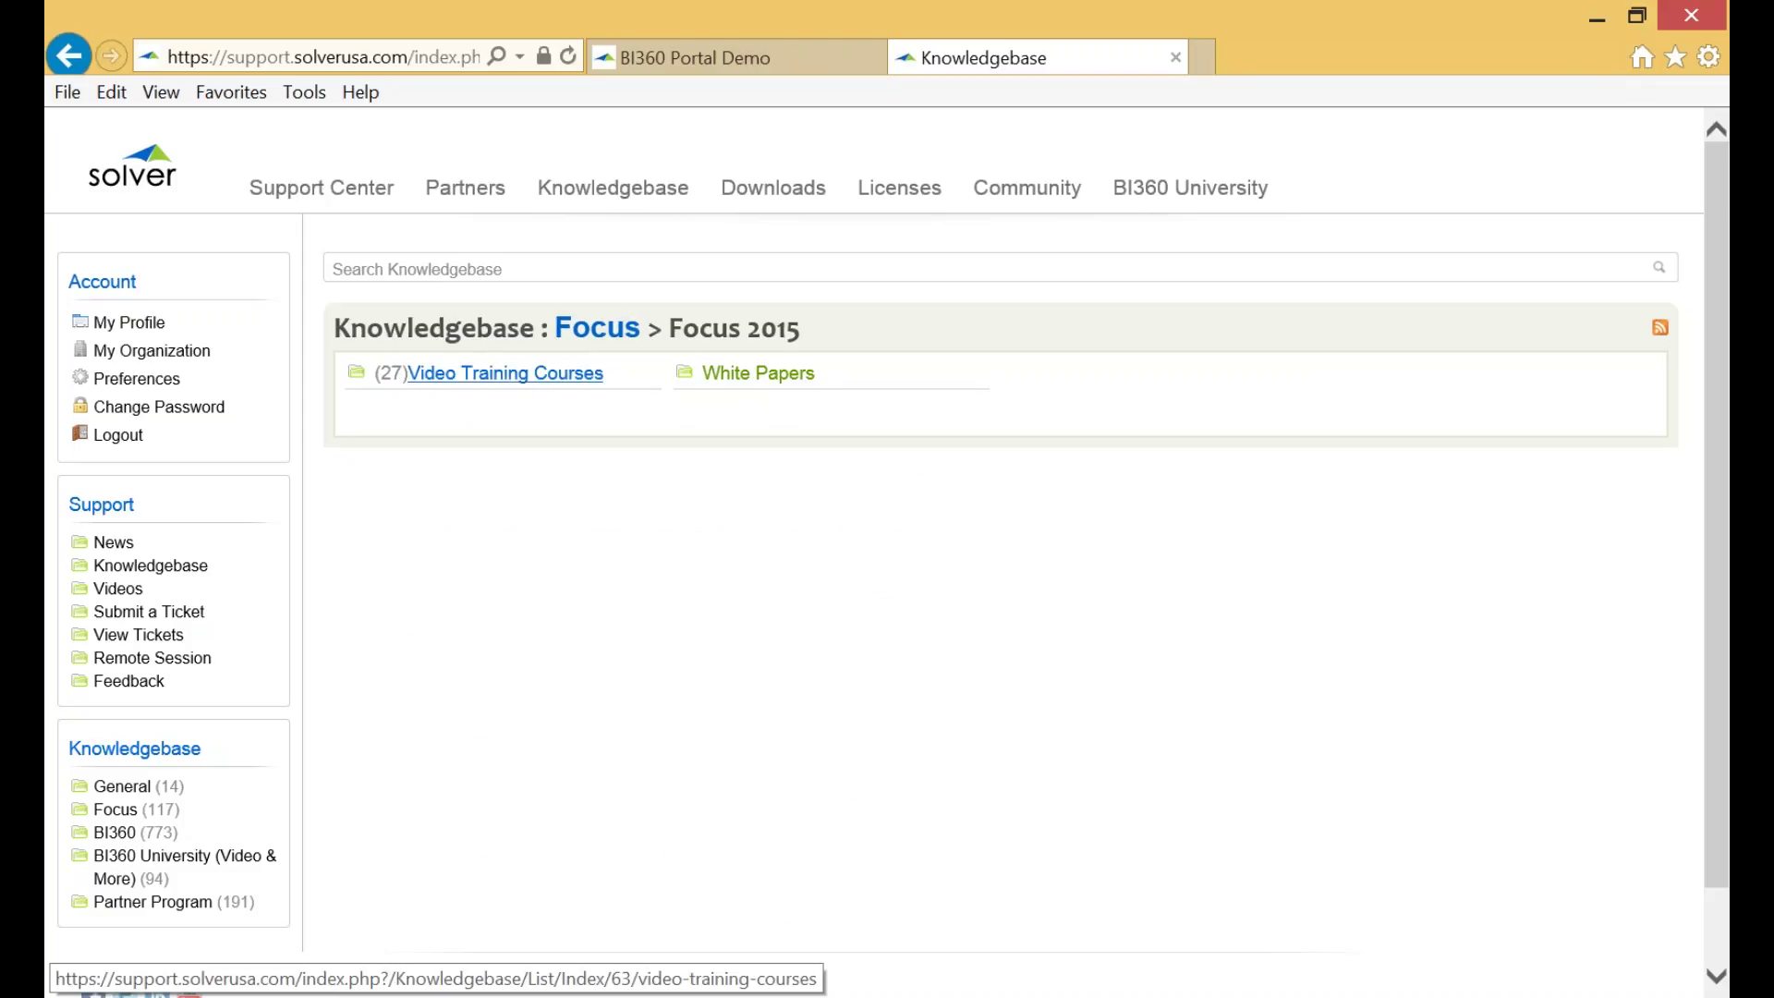
left_click(513, 381)
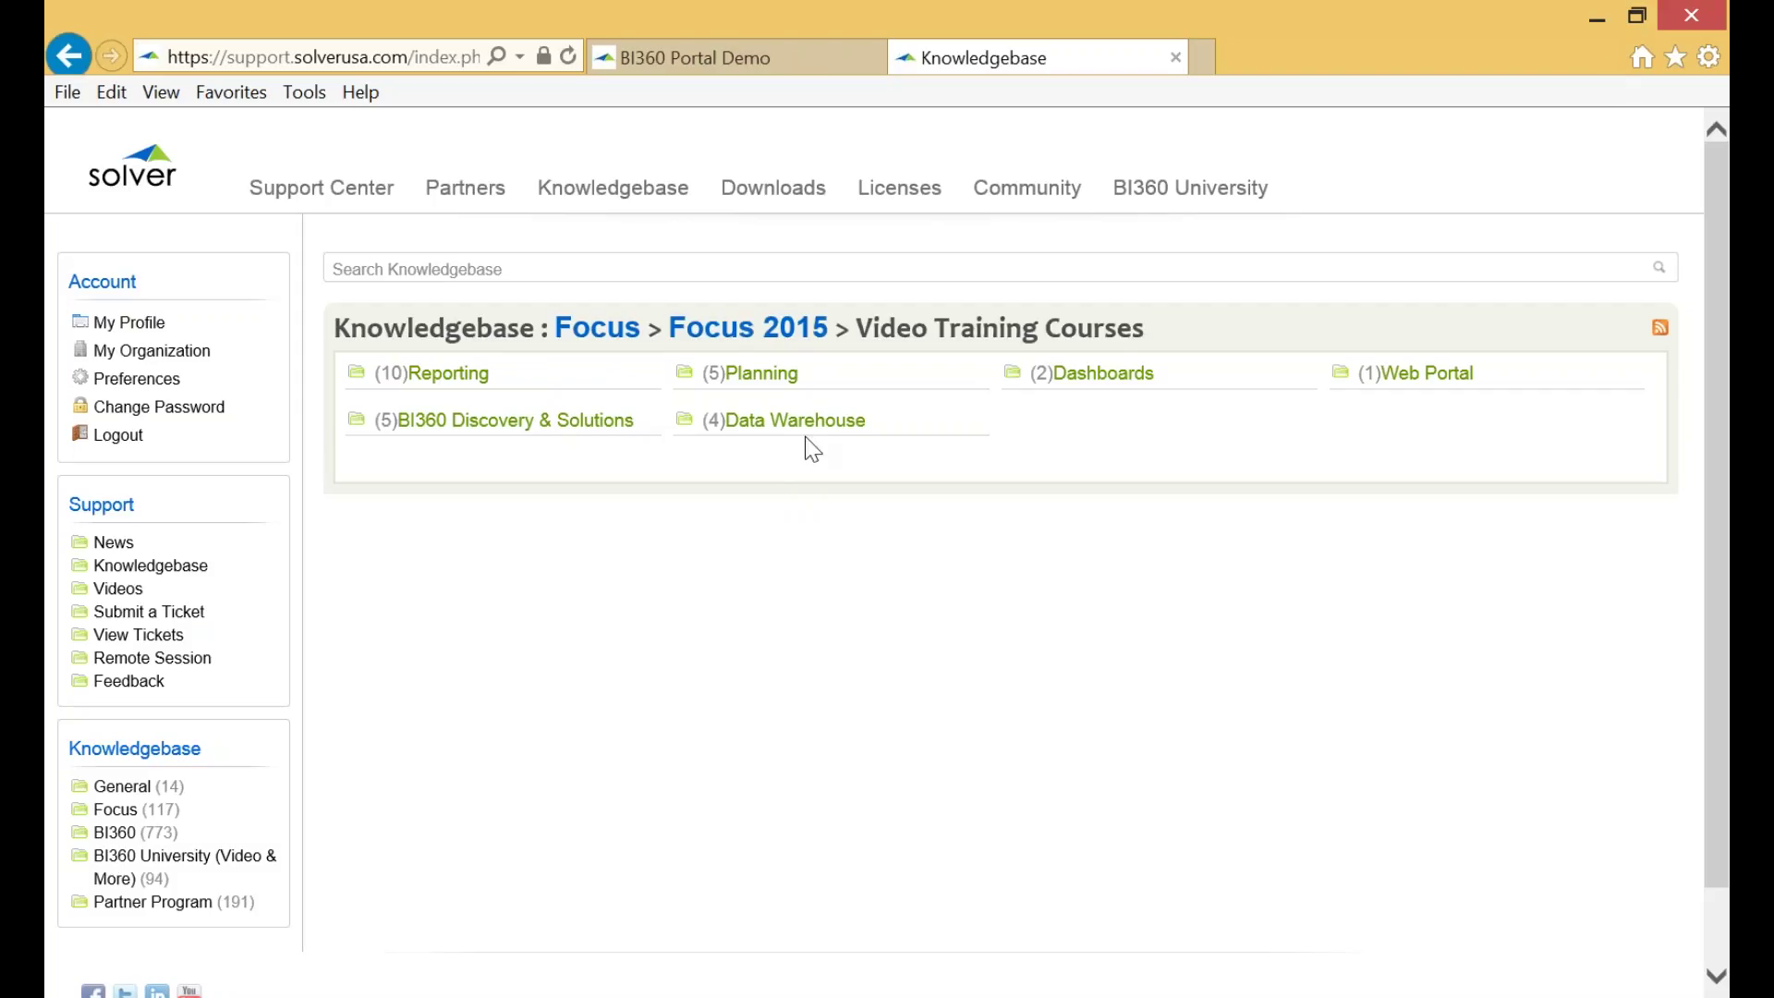
left_click(115, 810)
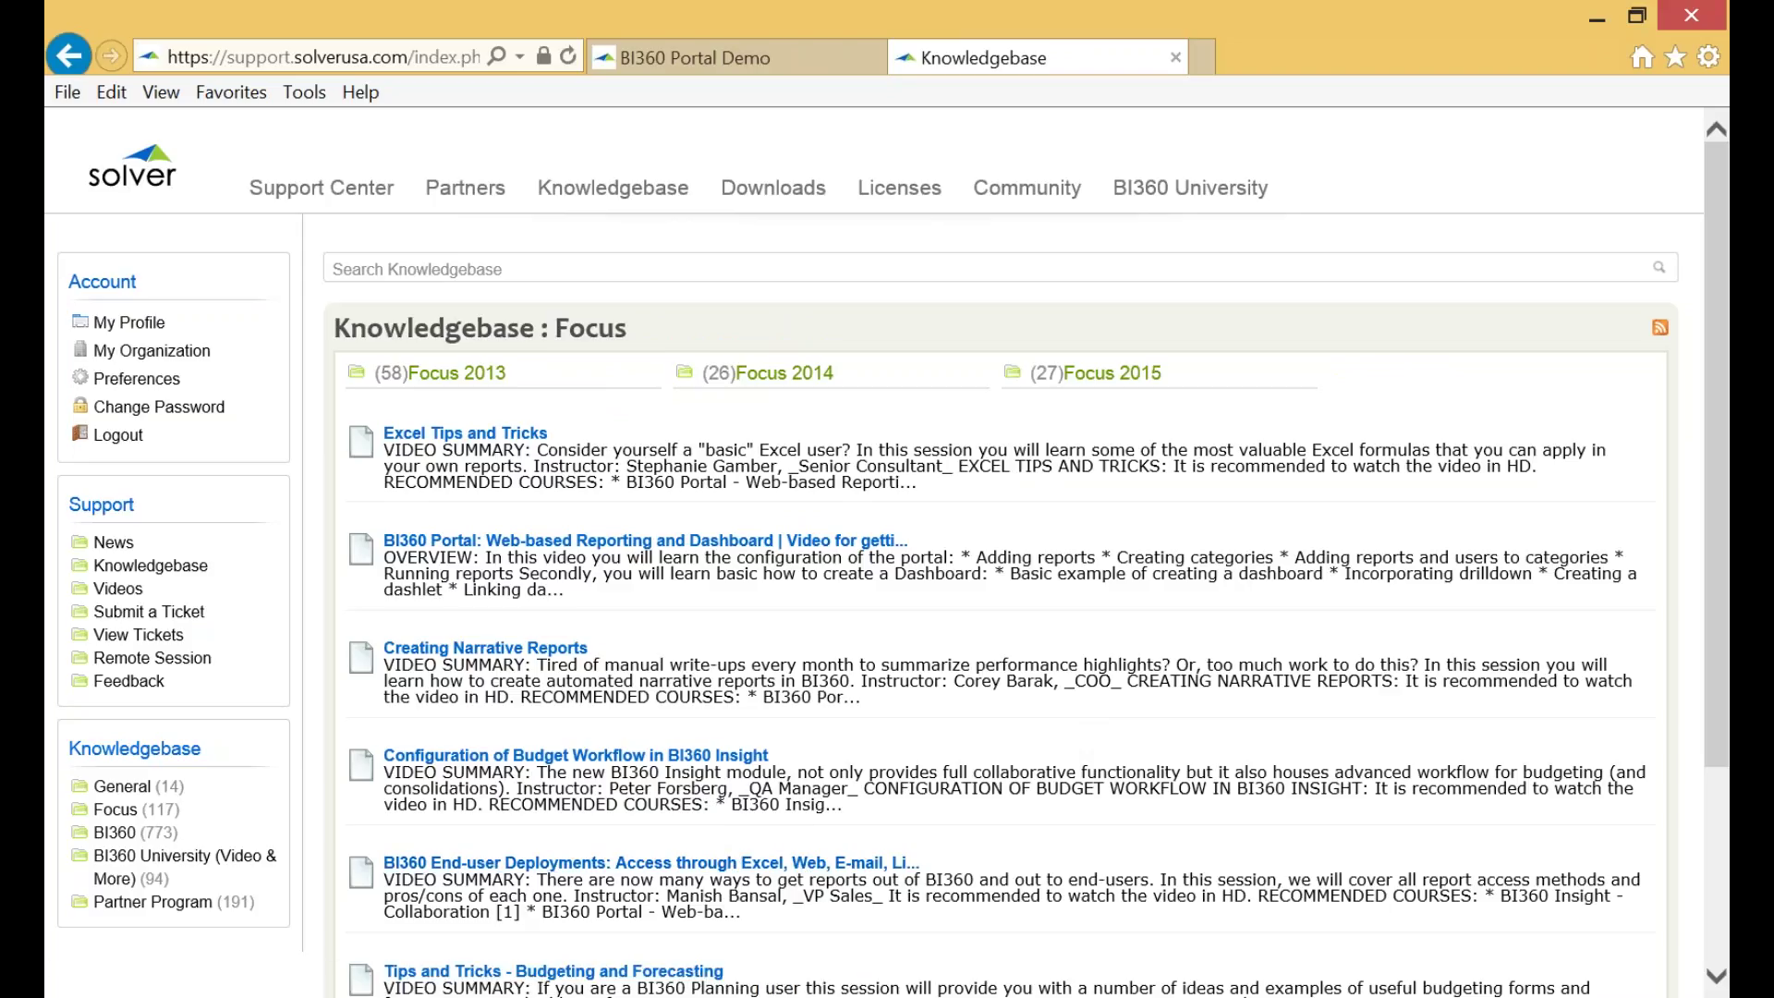
- Switch to the PowerPoint customer presentation, start the slide show from the BI360 Architecture slide and advance to BI360 Reporting vs FRx & MR
left_click(999, 997)
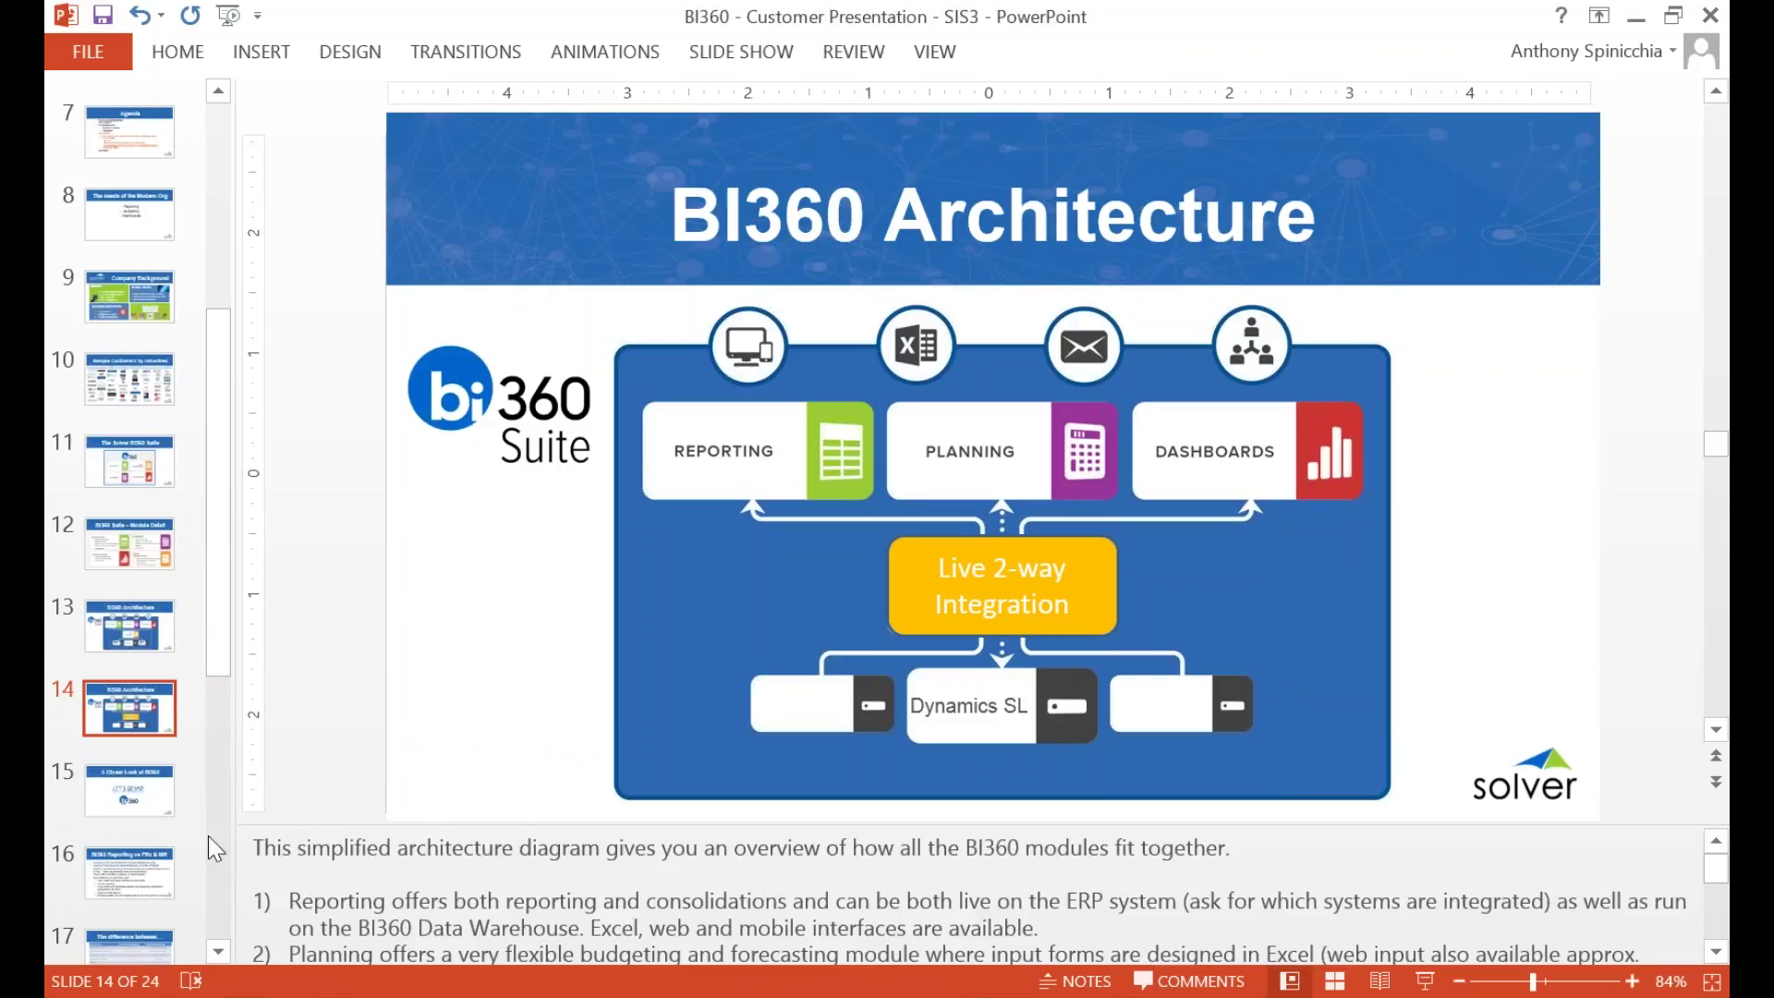
left_click(1423, 981)
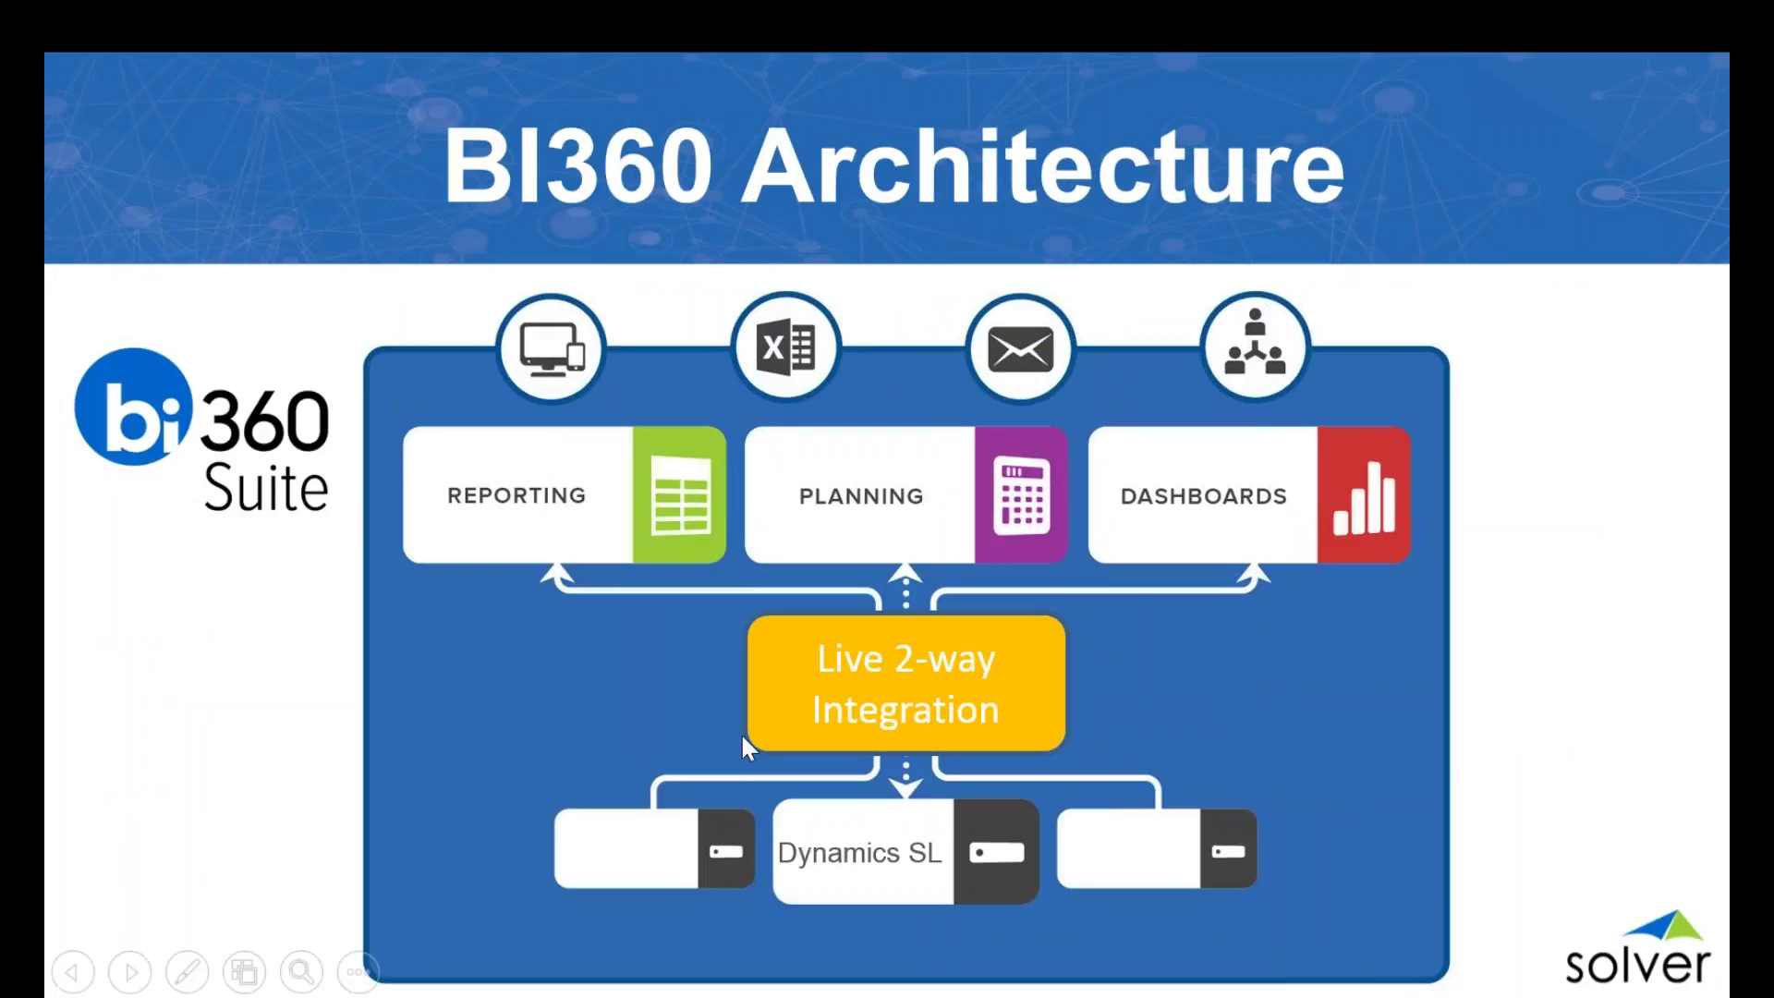
key("Right")
key("Right")
key("Right")
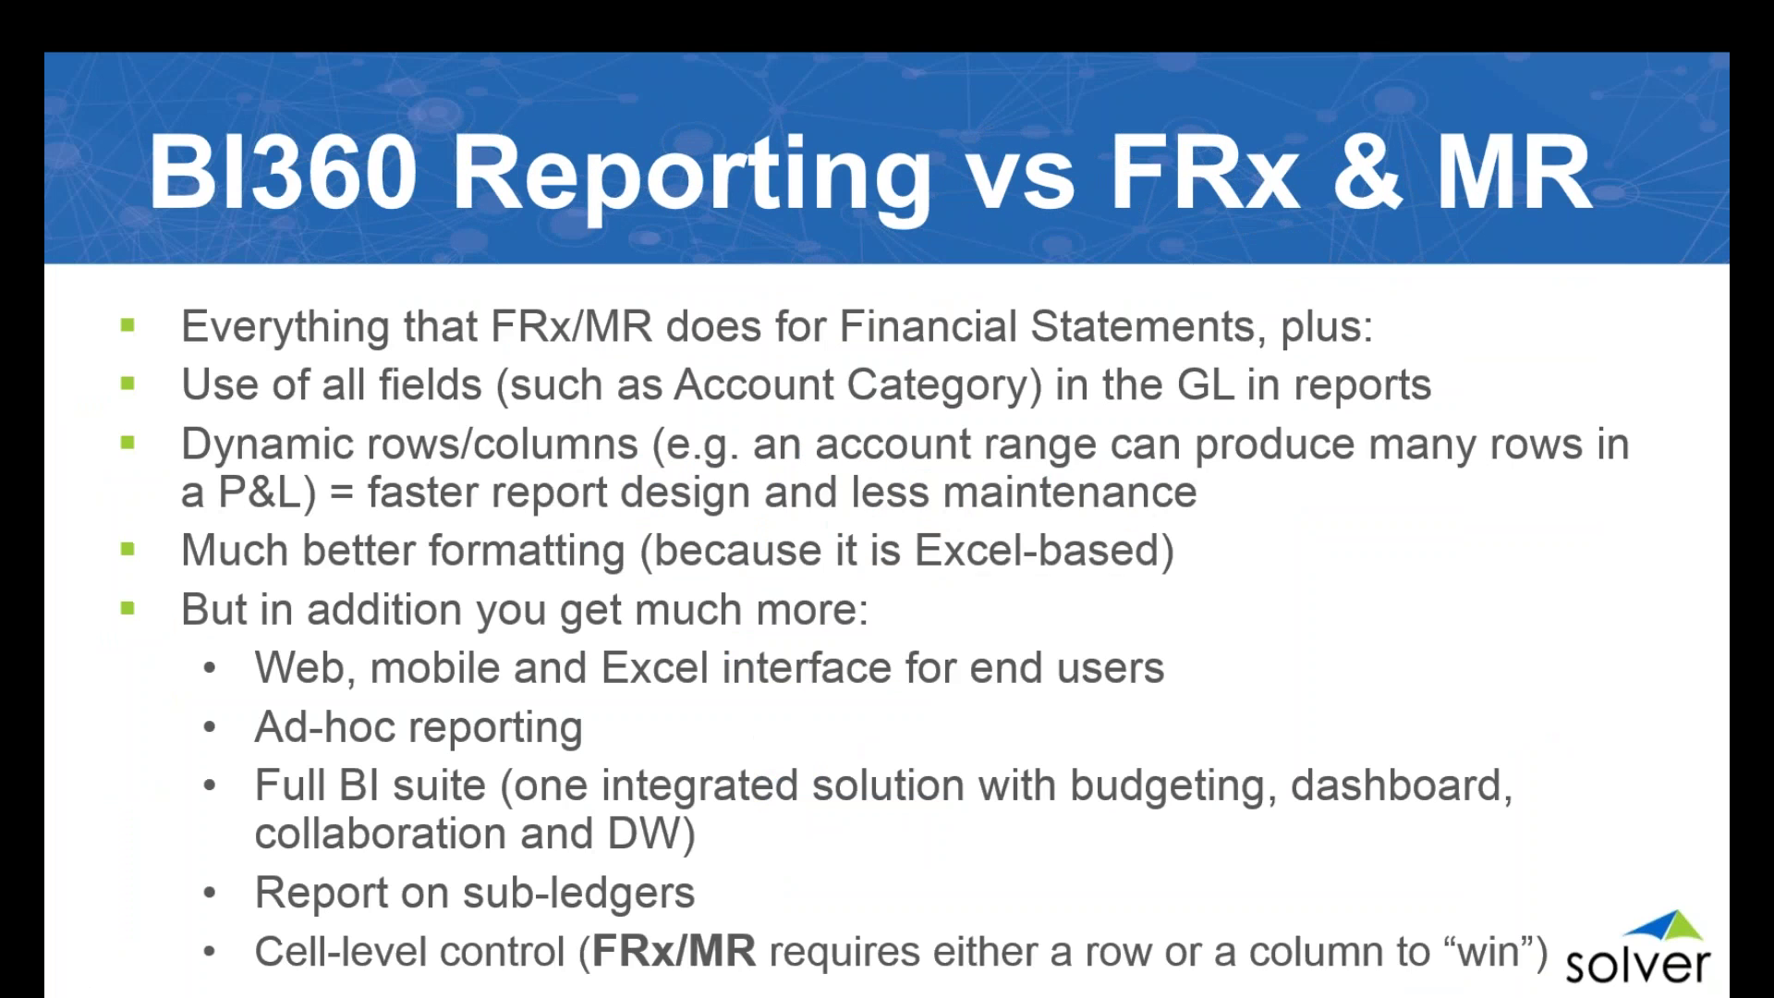